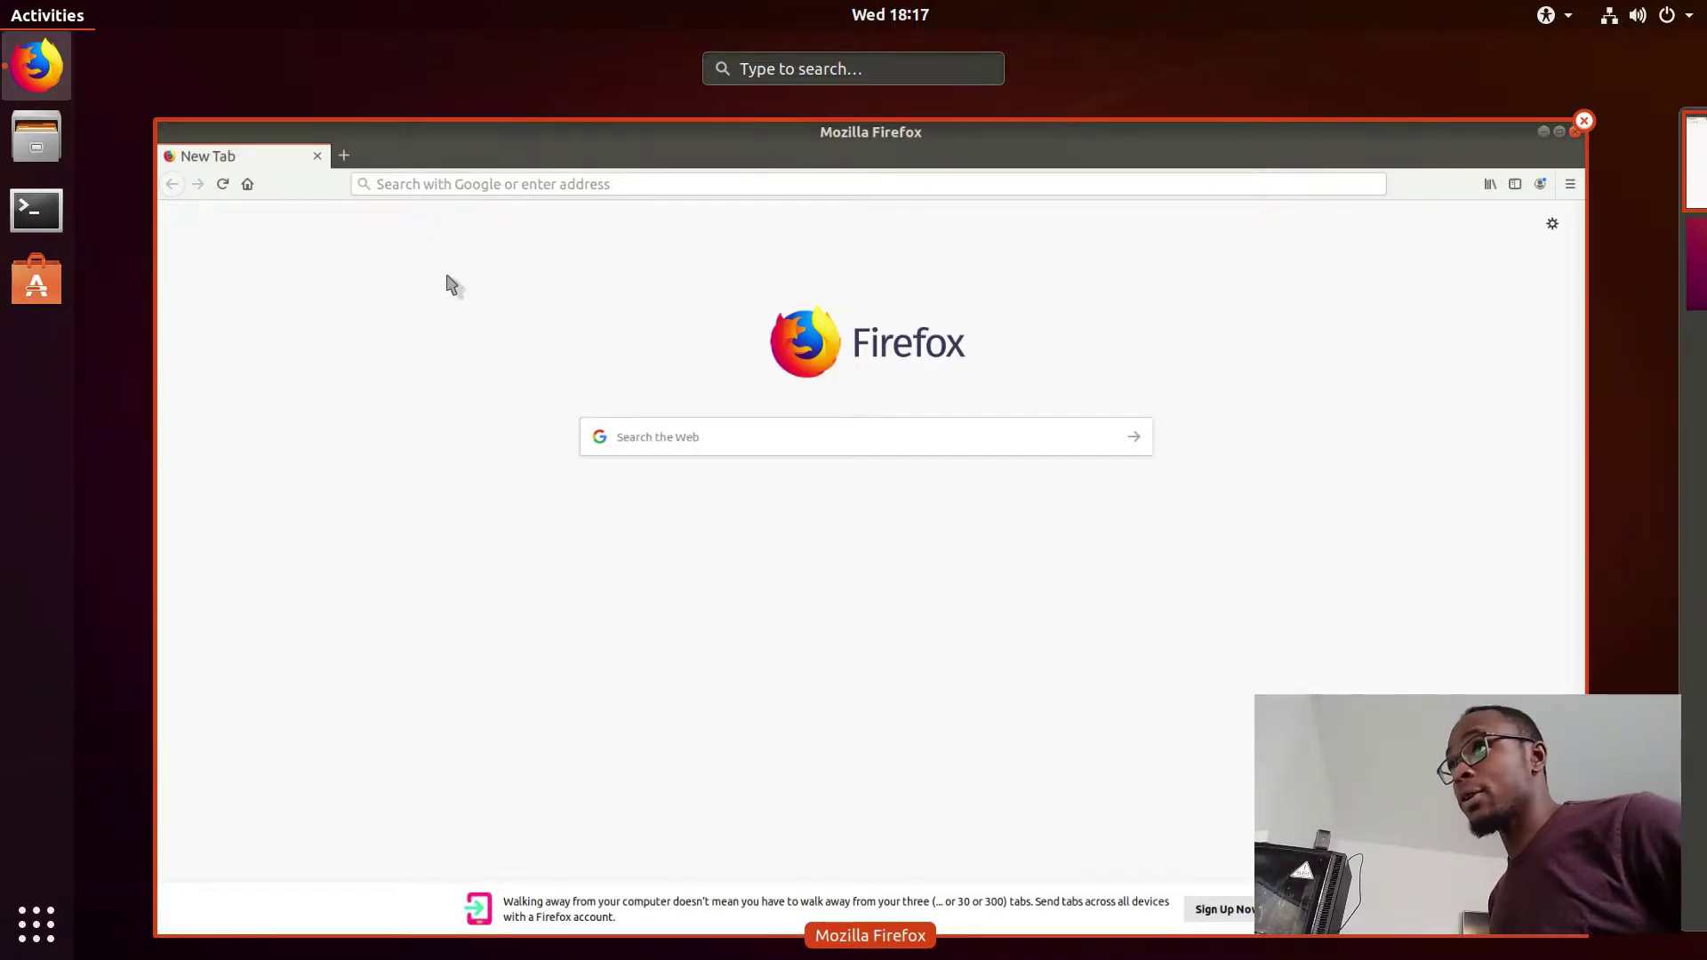
Step: Bring the Firefox window to the front, full-screen on a blank new tab
click(896, 396)
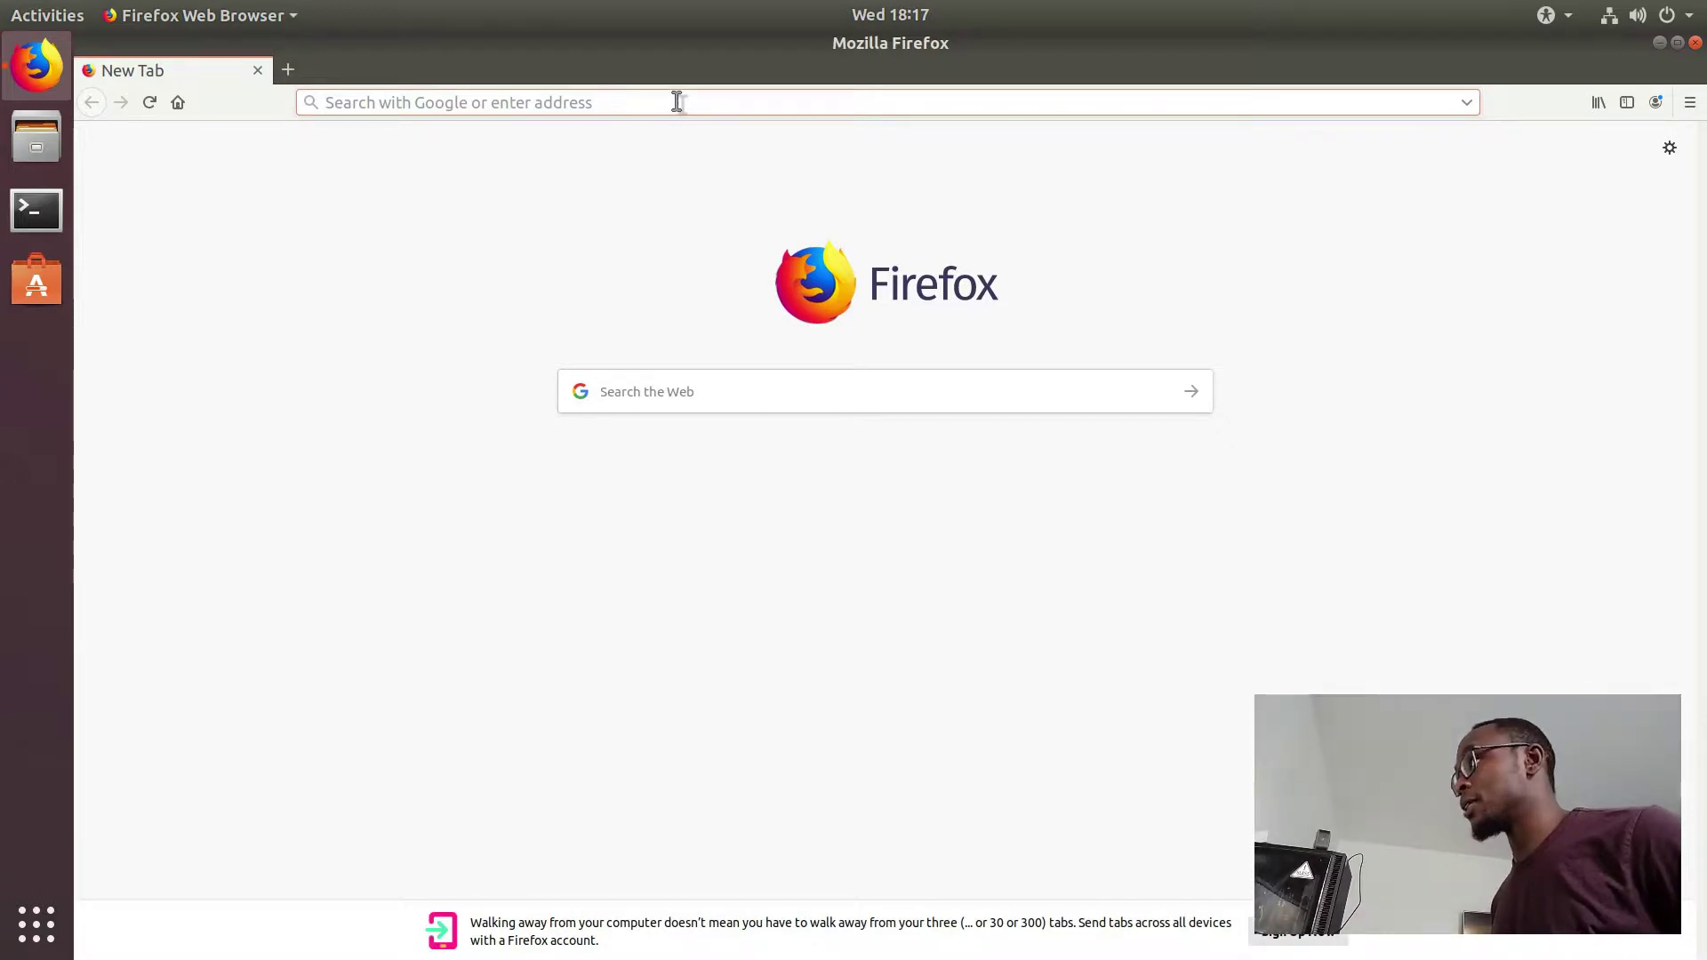
Step: Search for bitwarden, open bitwarden.com, dismiss the Content Blocking popup and go to the Web Vault login
text(bitwarden)
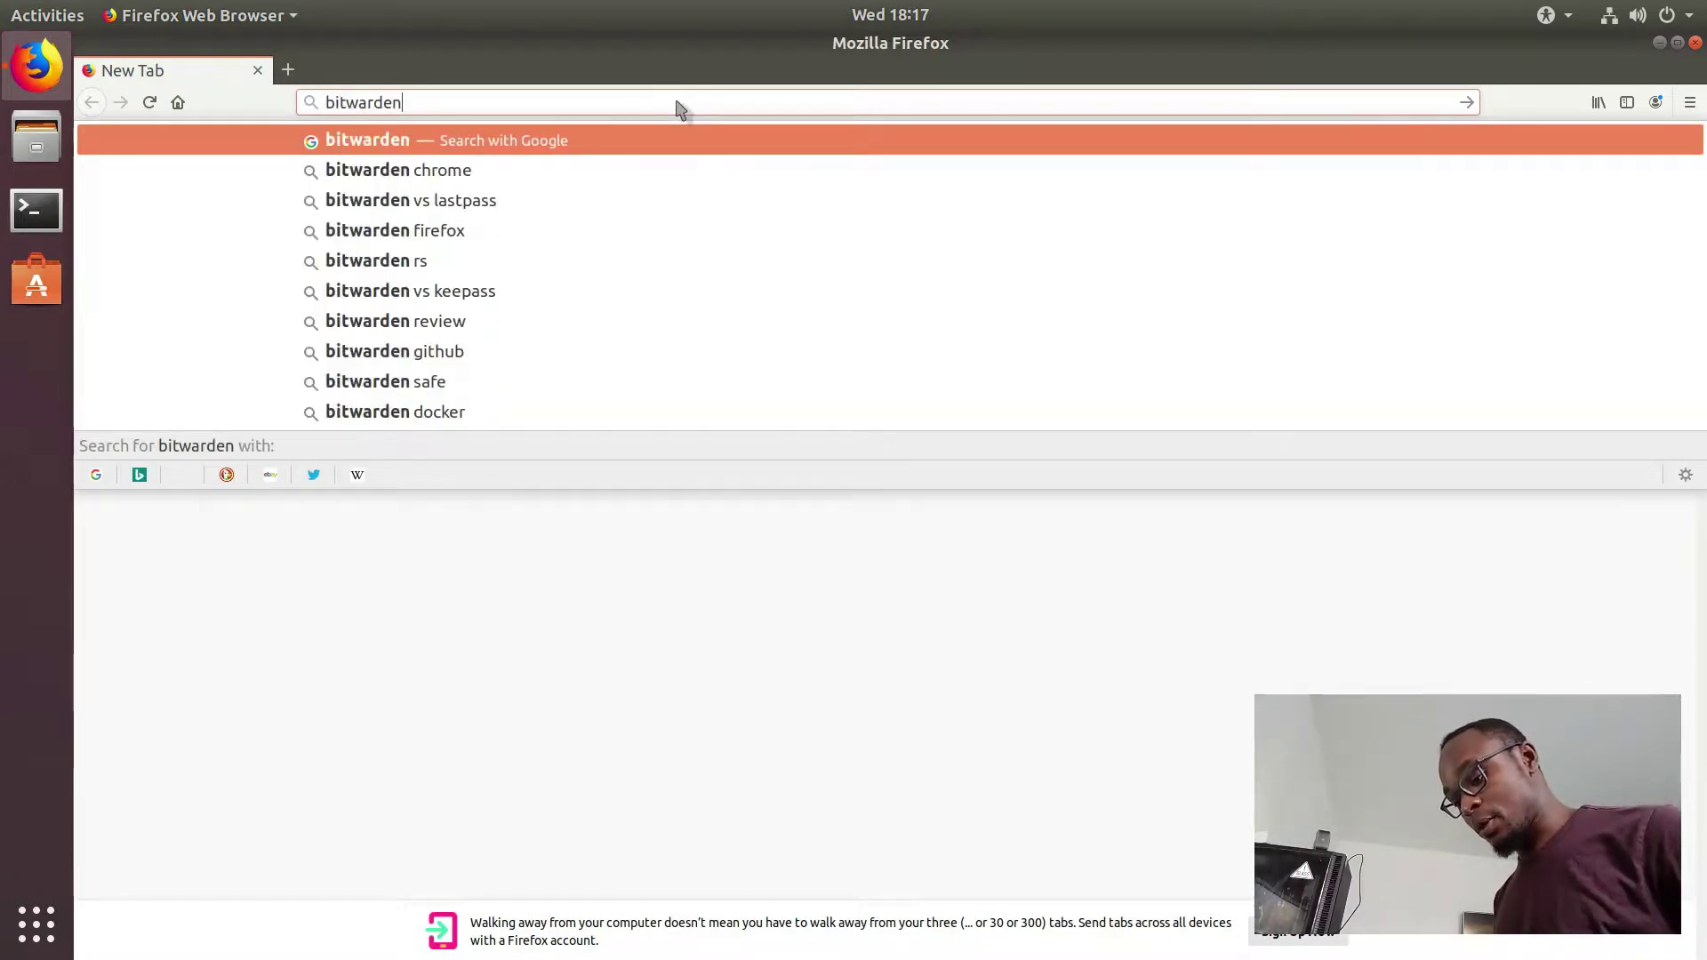
key(Return)
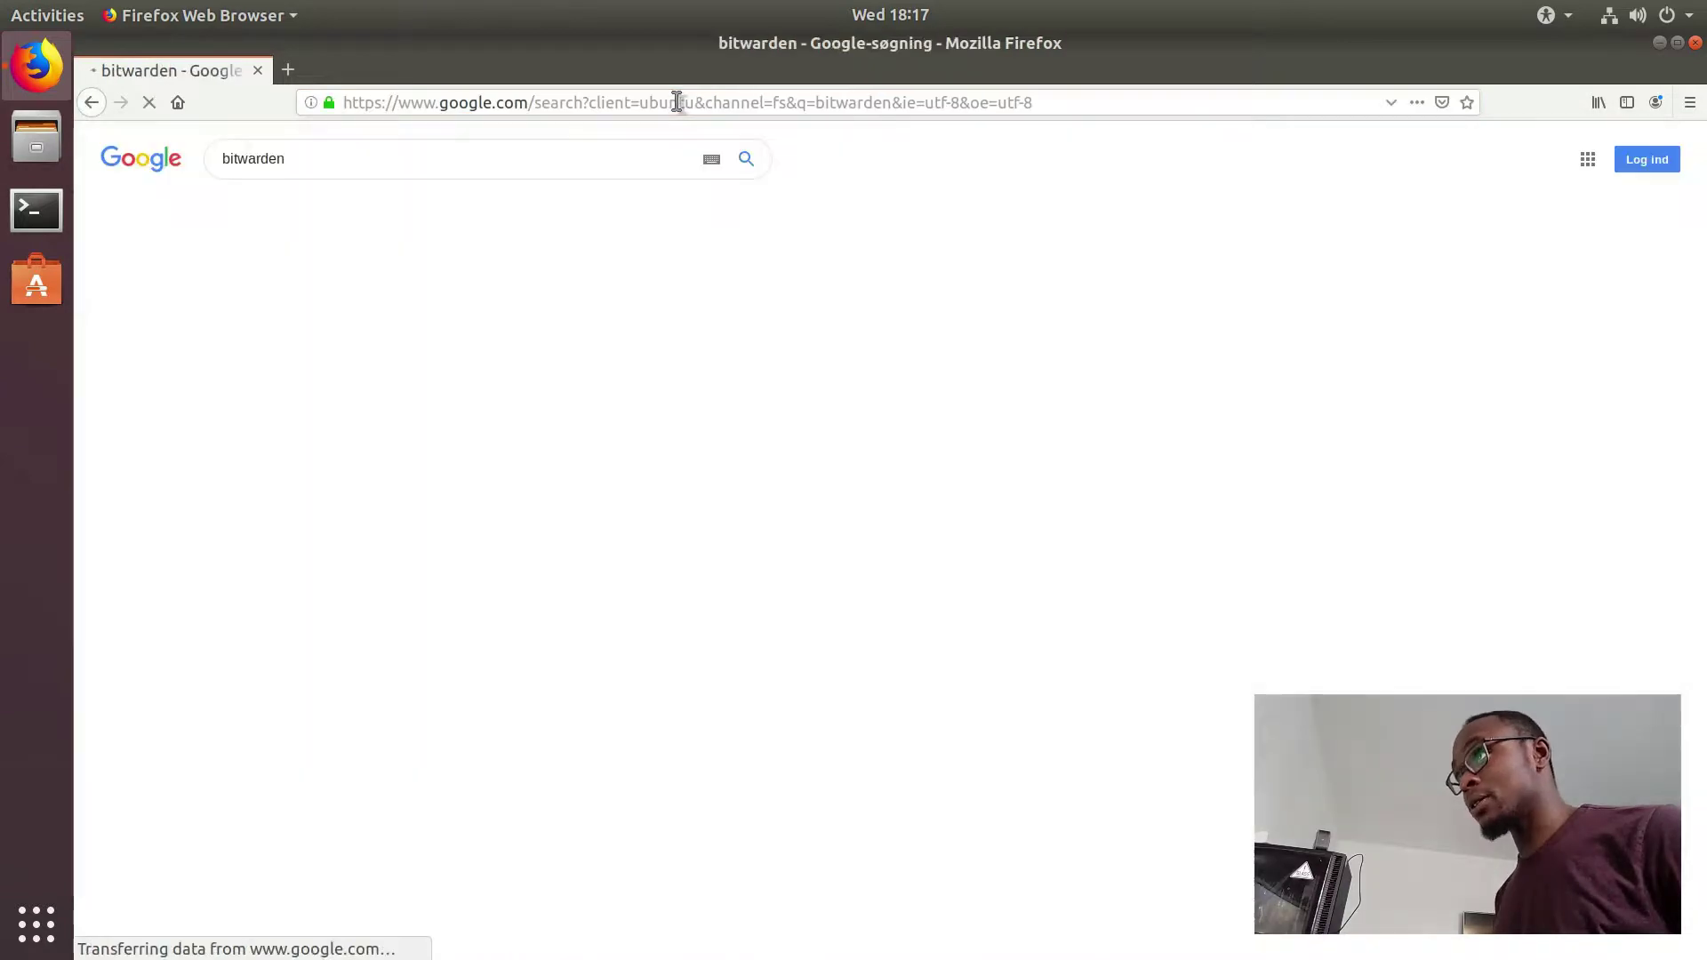
click(457, 428)
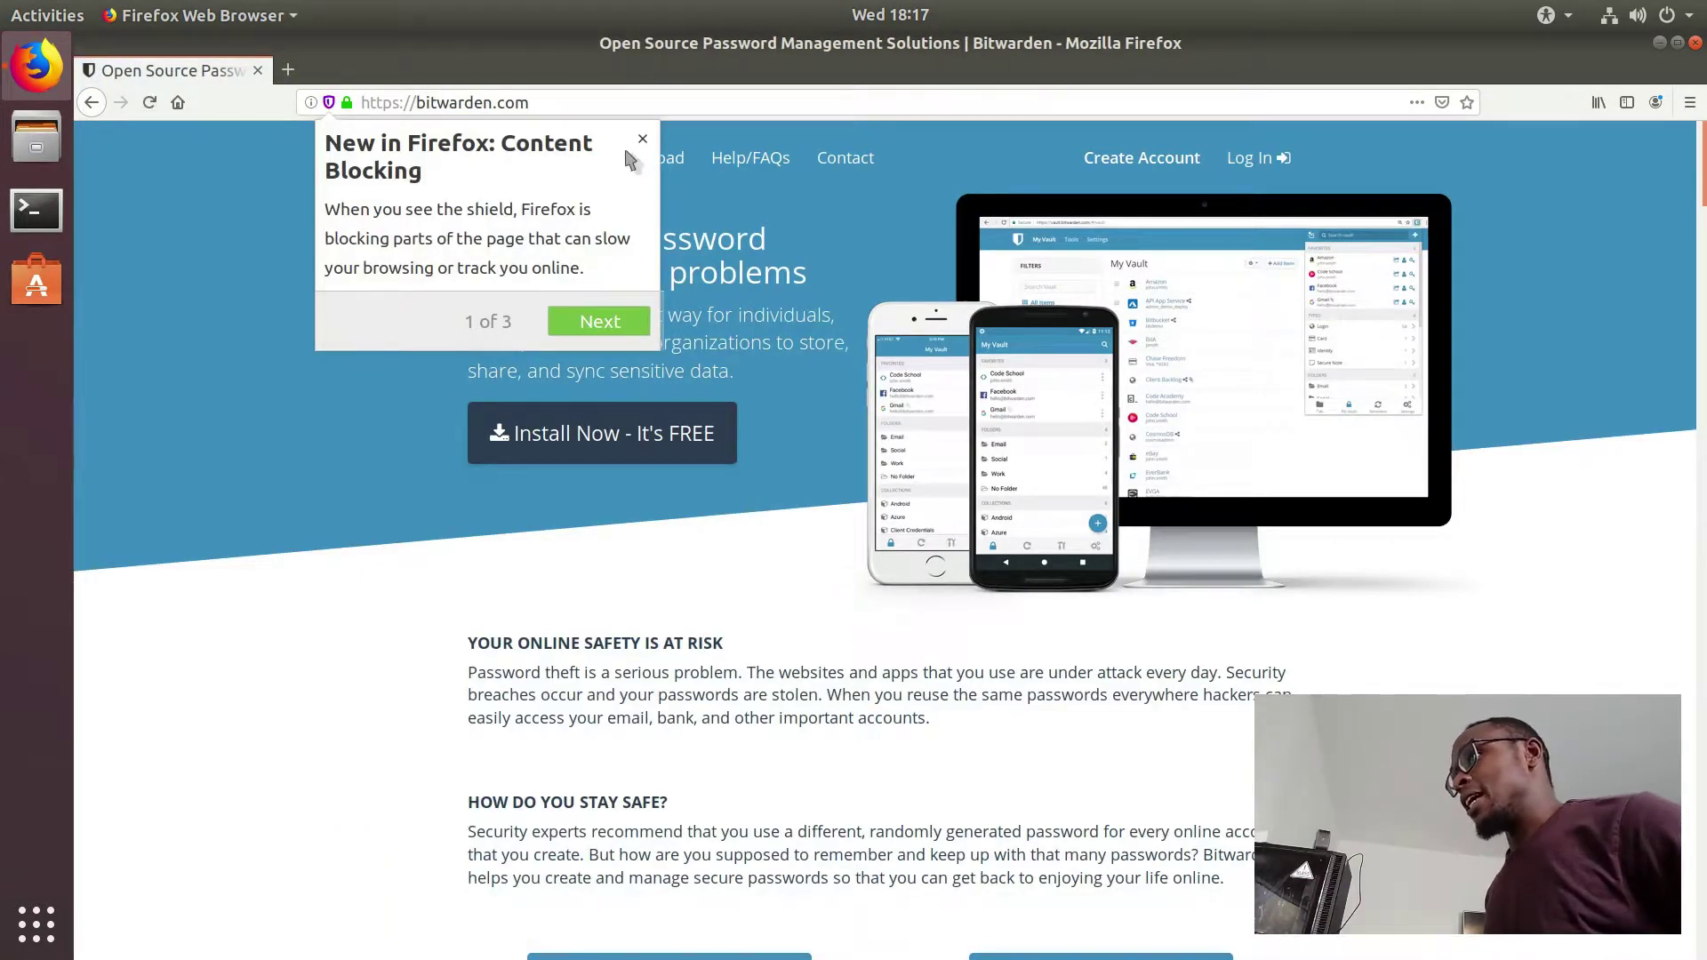
click(642, 139)
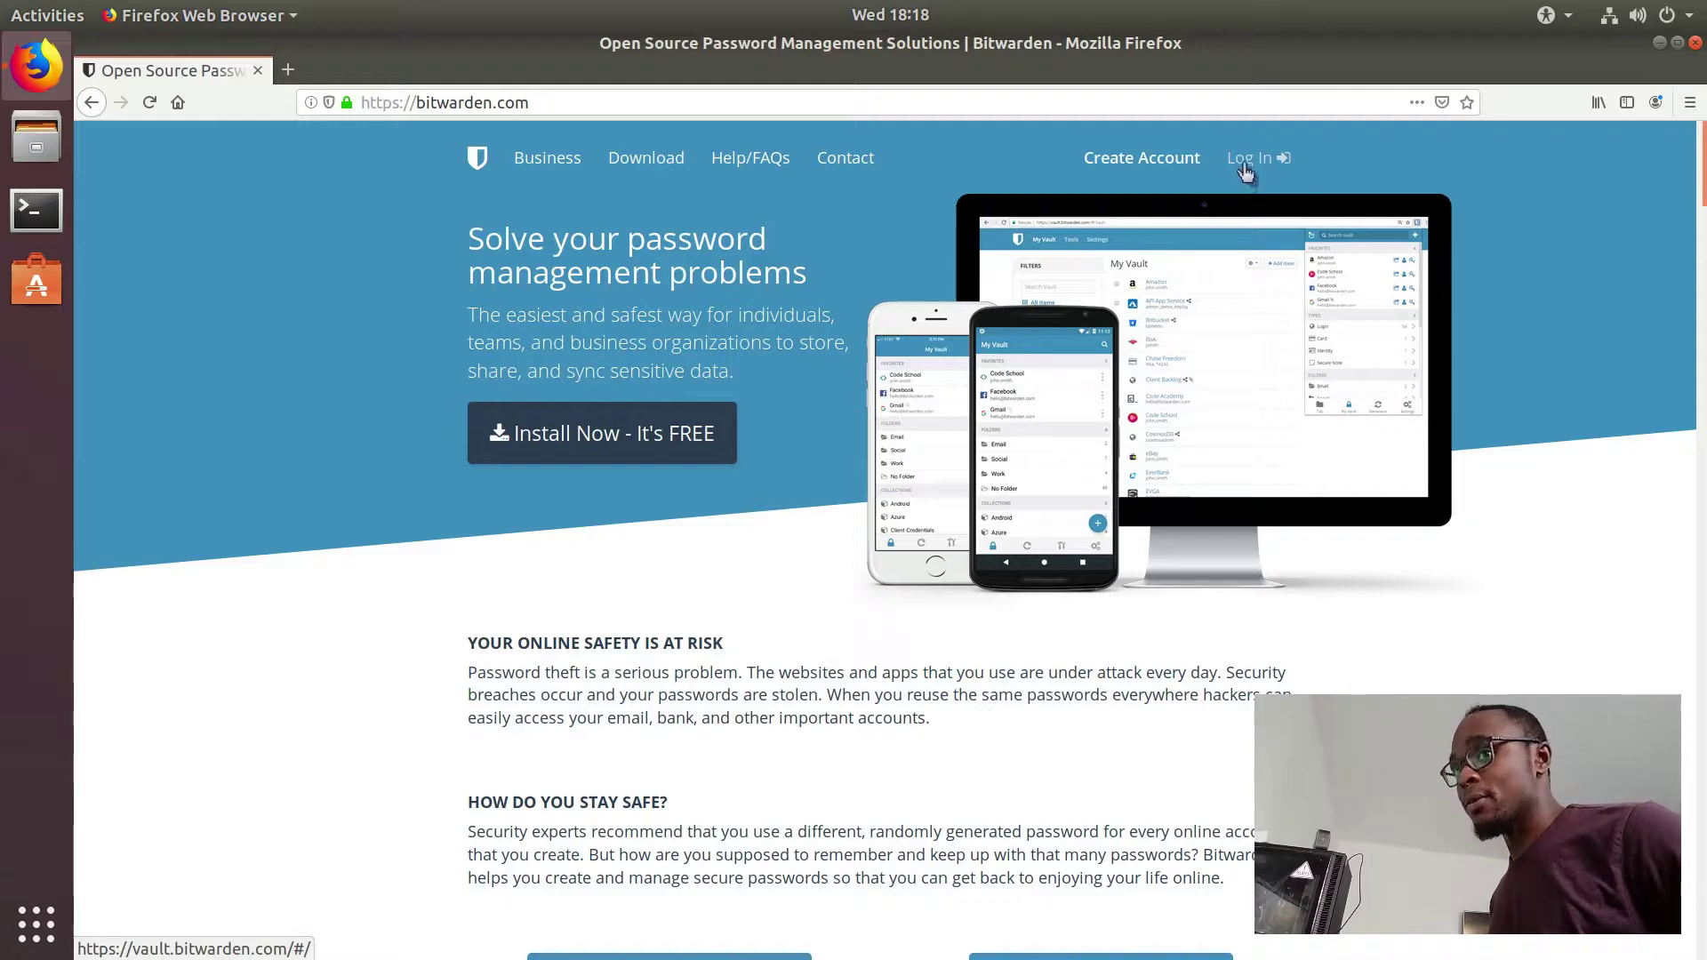
click(1249, 164)
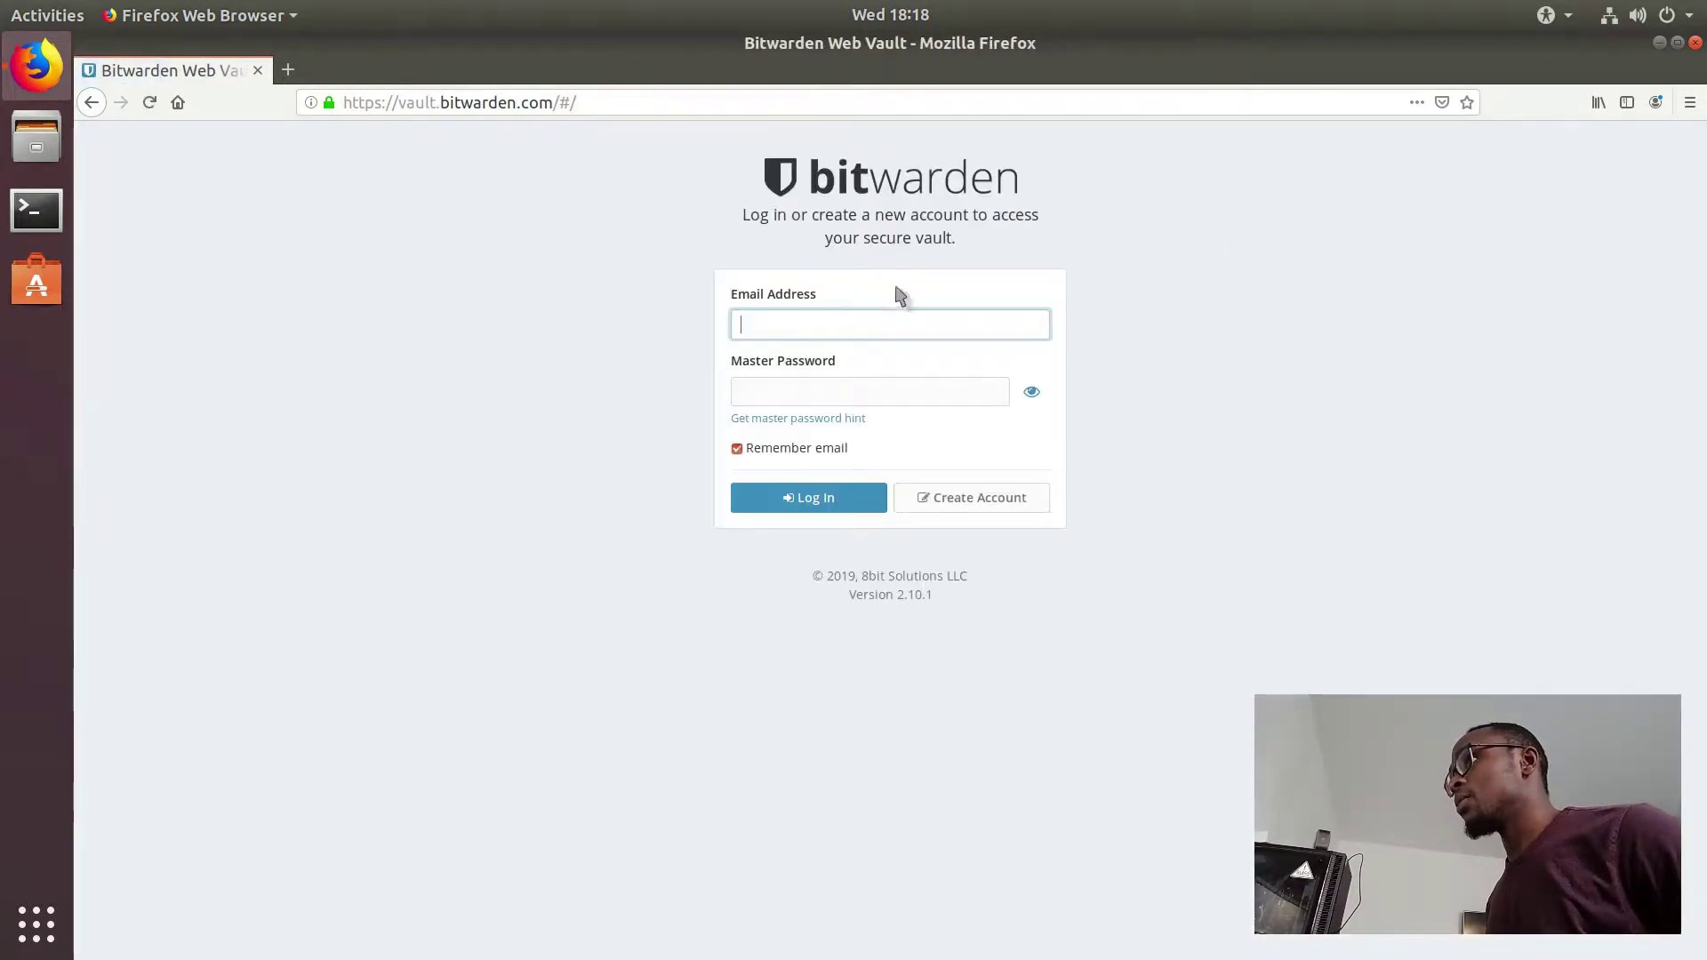
Step: Enter the account e-mail address in the Email Address field and move to the password field
key(BackSpace)
key(BackSpace)
key(BackSpace)
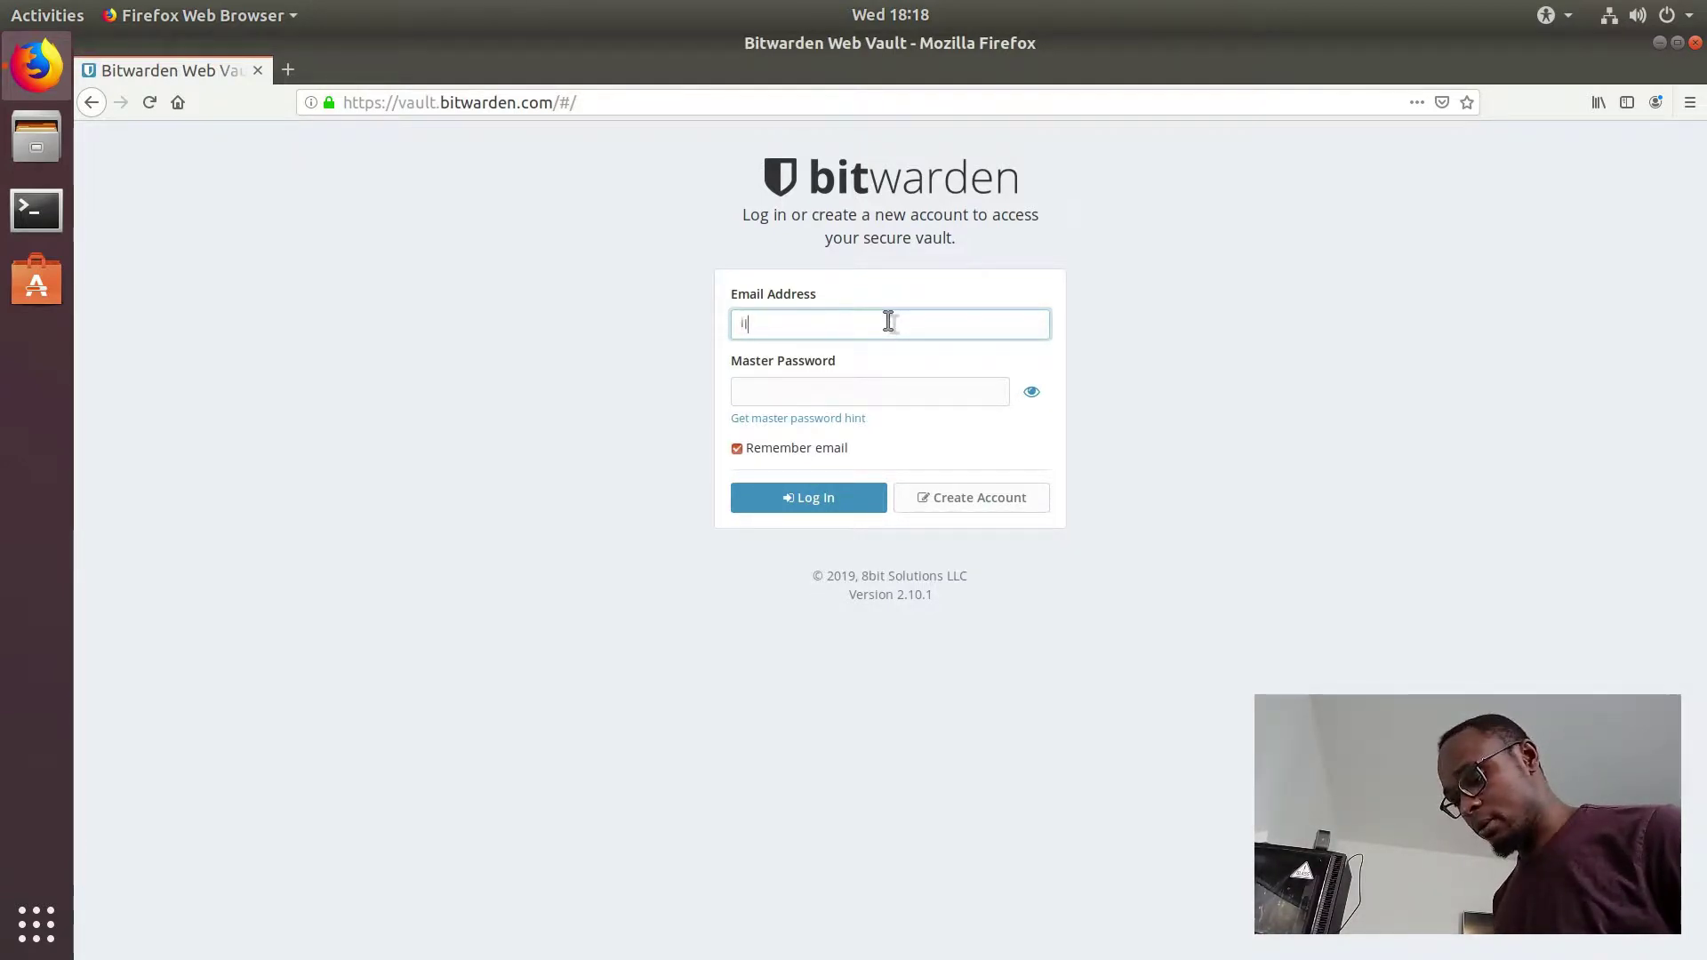
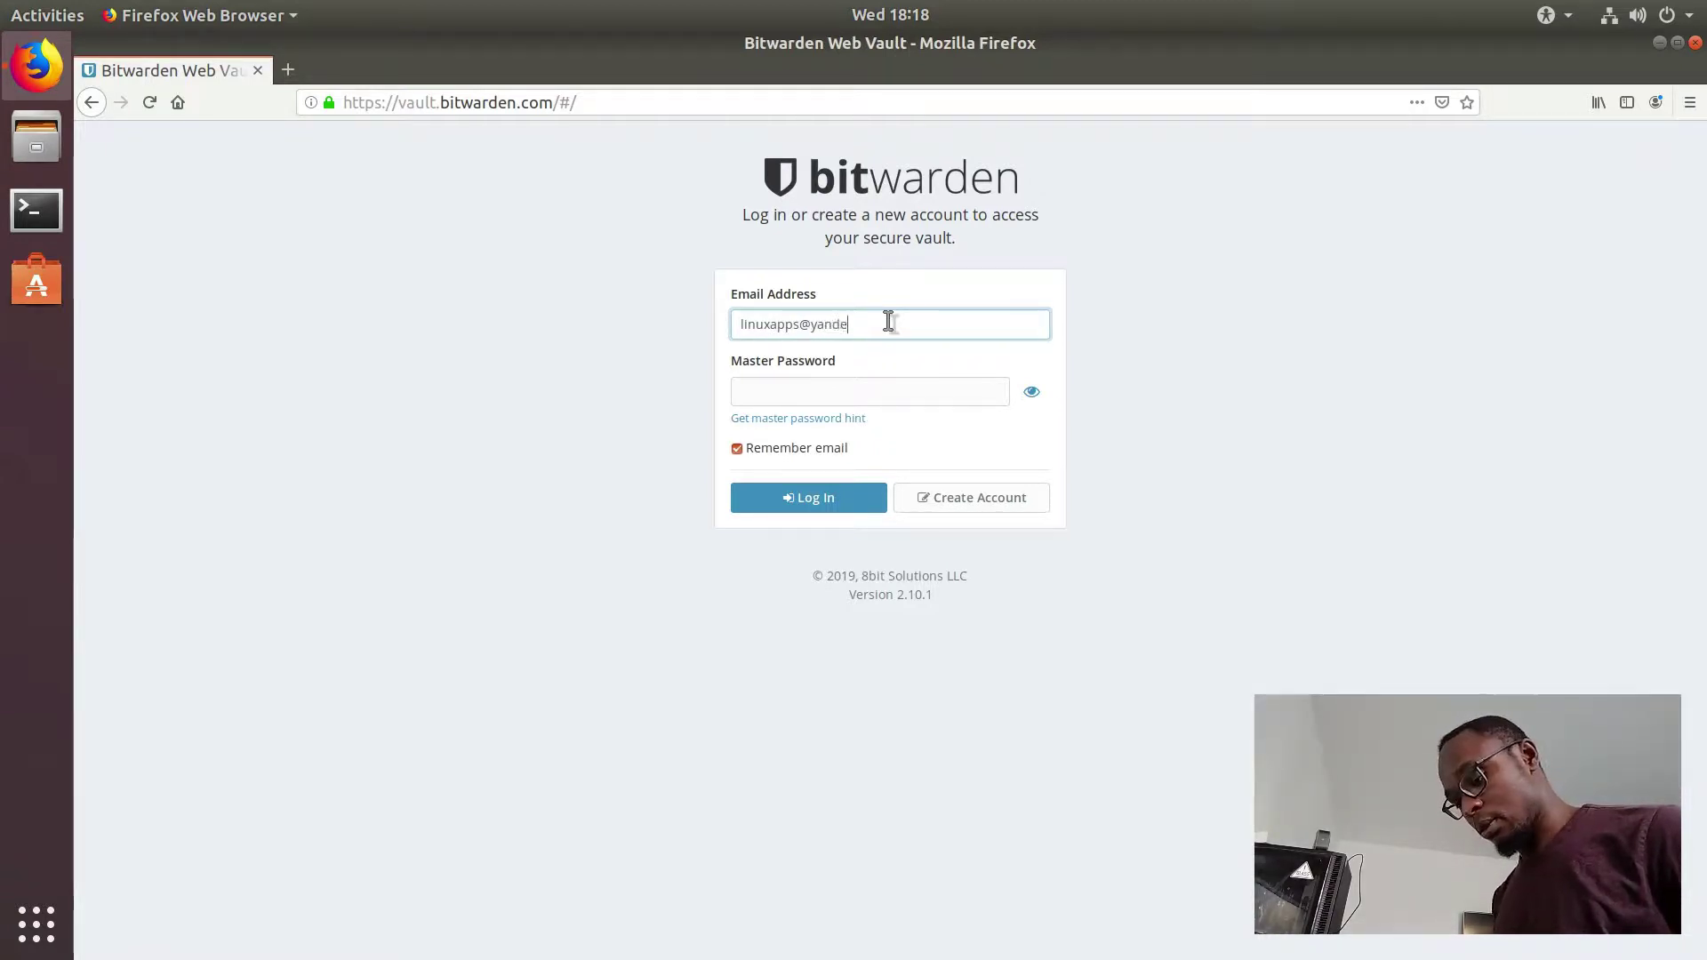
key(Tab)
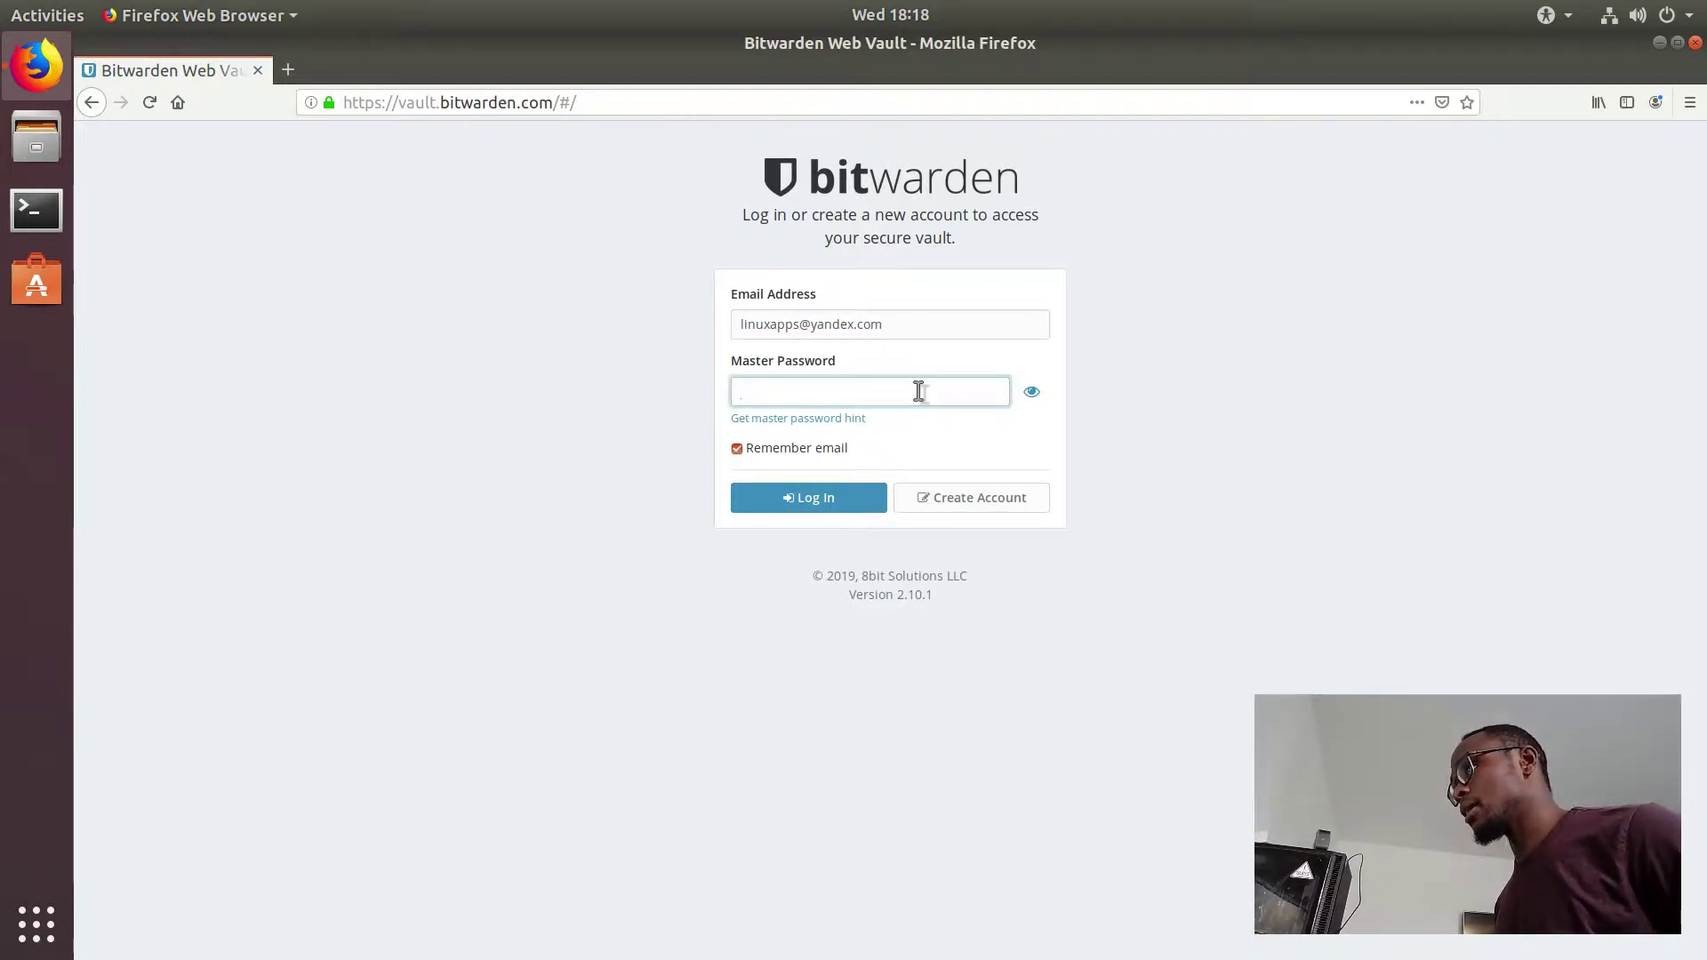
Step: Clear the Email Address field again so it is empty
click(930, 329)
key(ctrl+a)
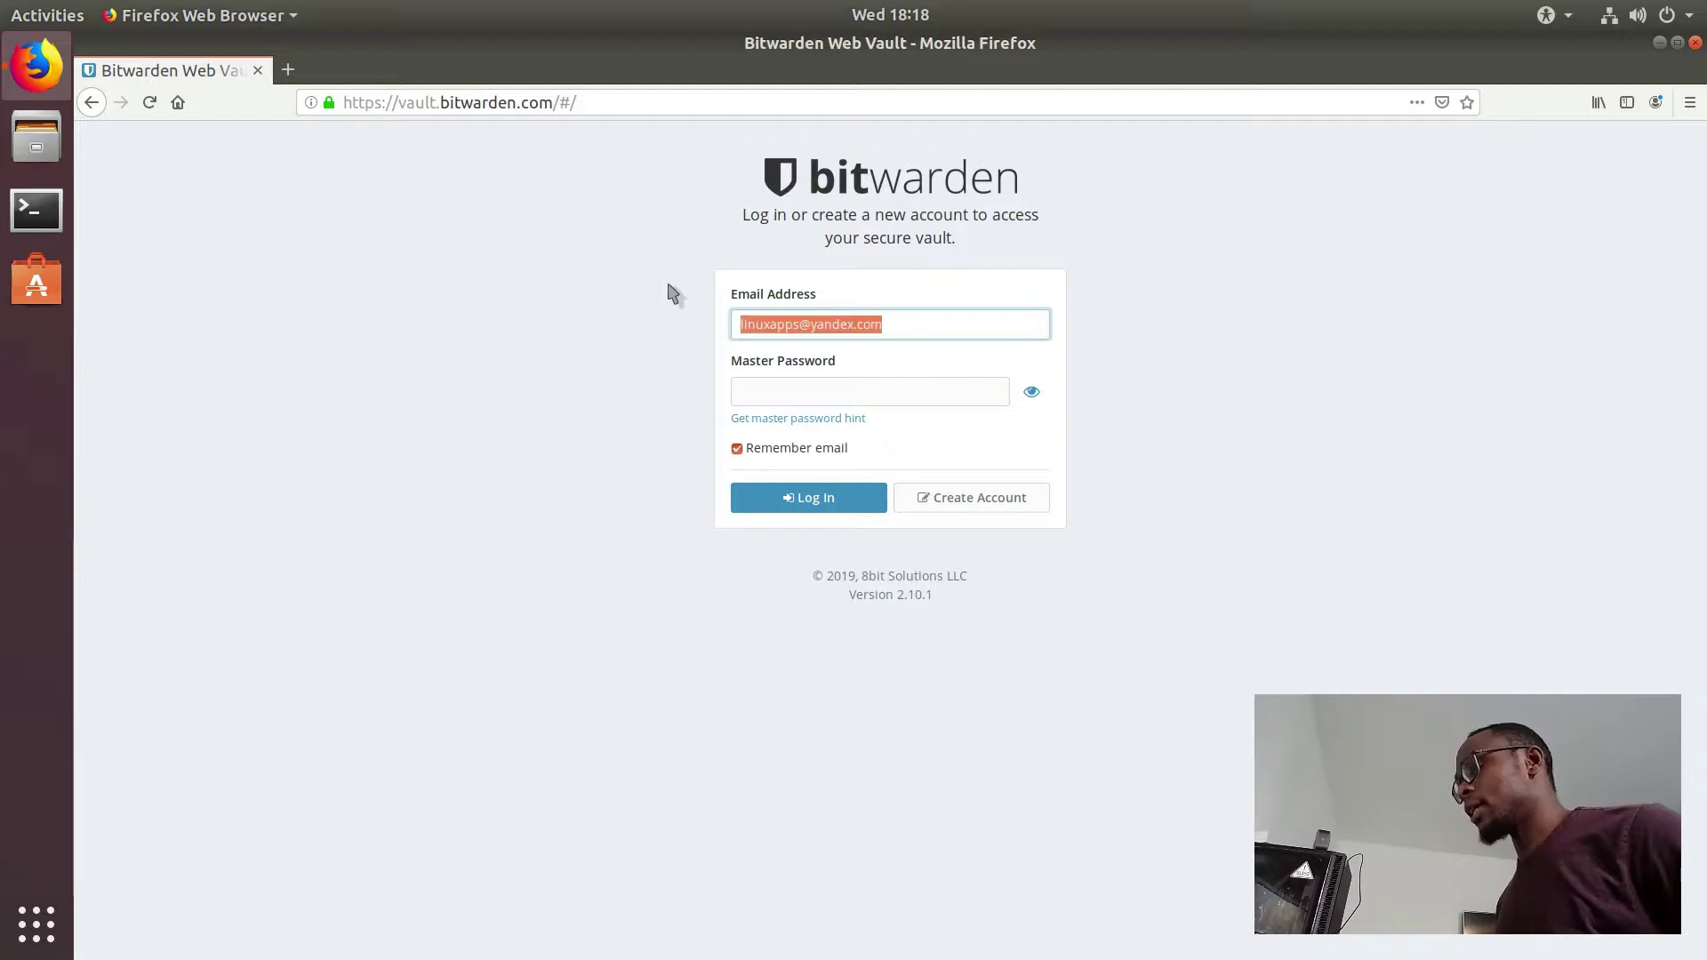
key(BackSpace)
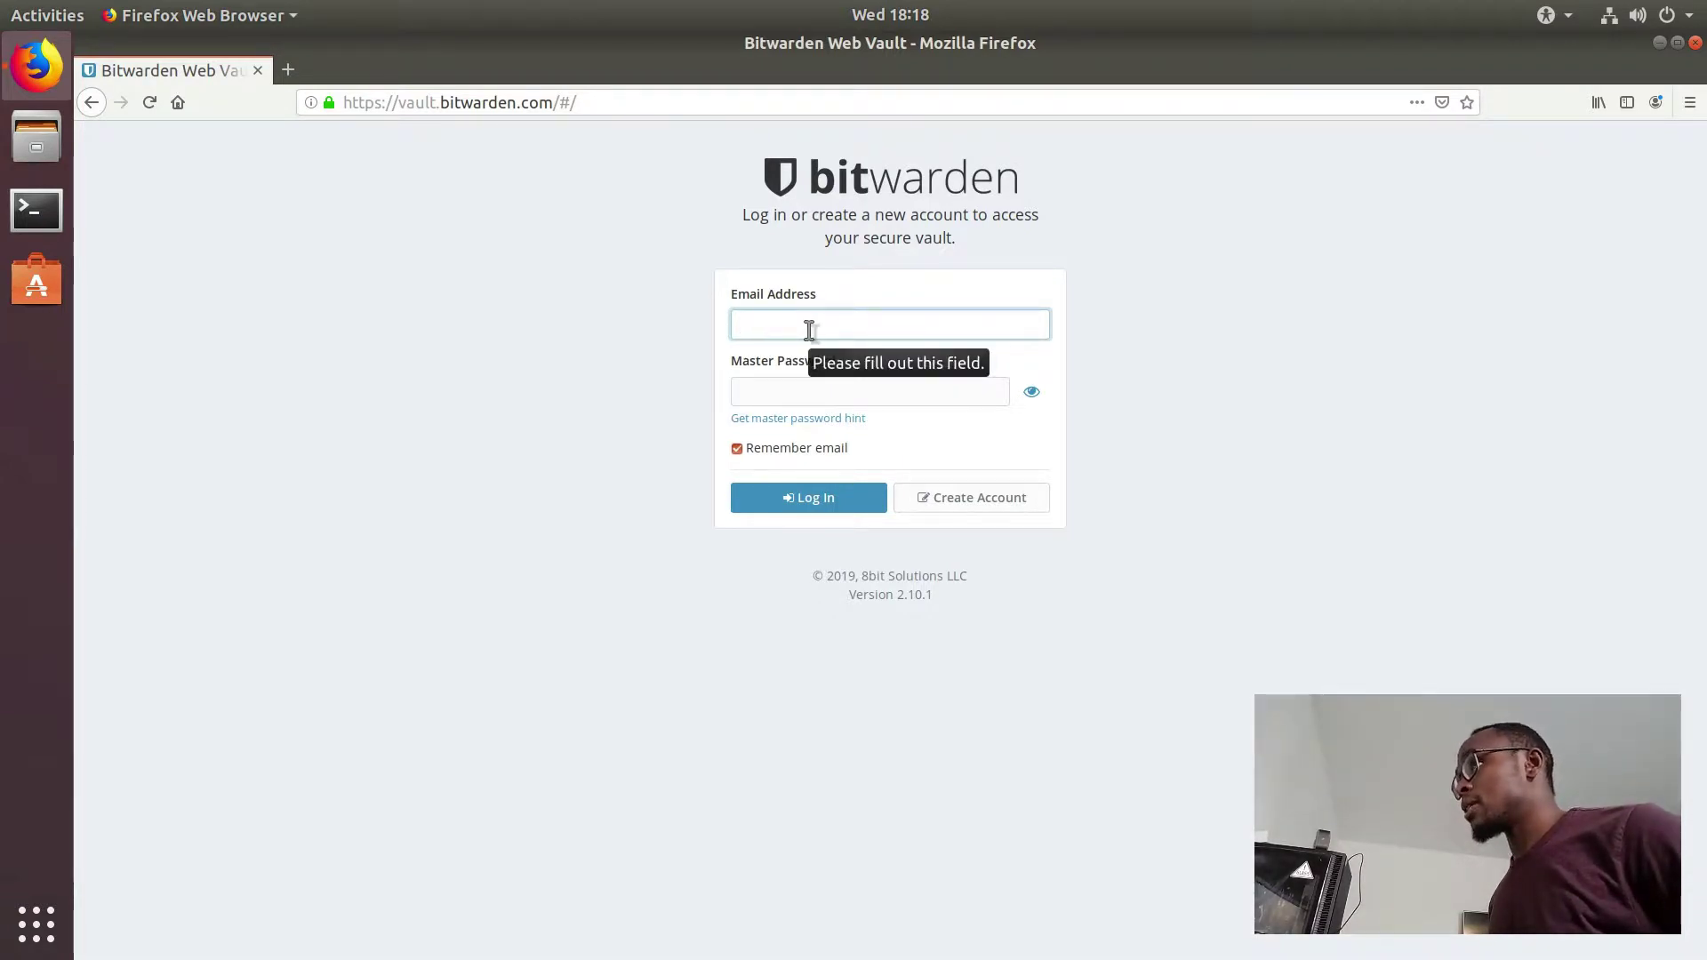
Step: In a new tab, search for bitwarden and open the Bitwarden homepage
click(292, 69)
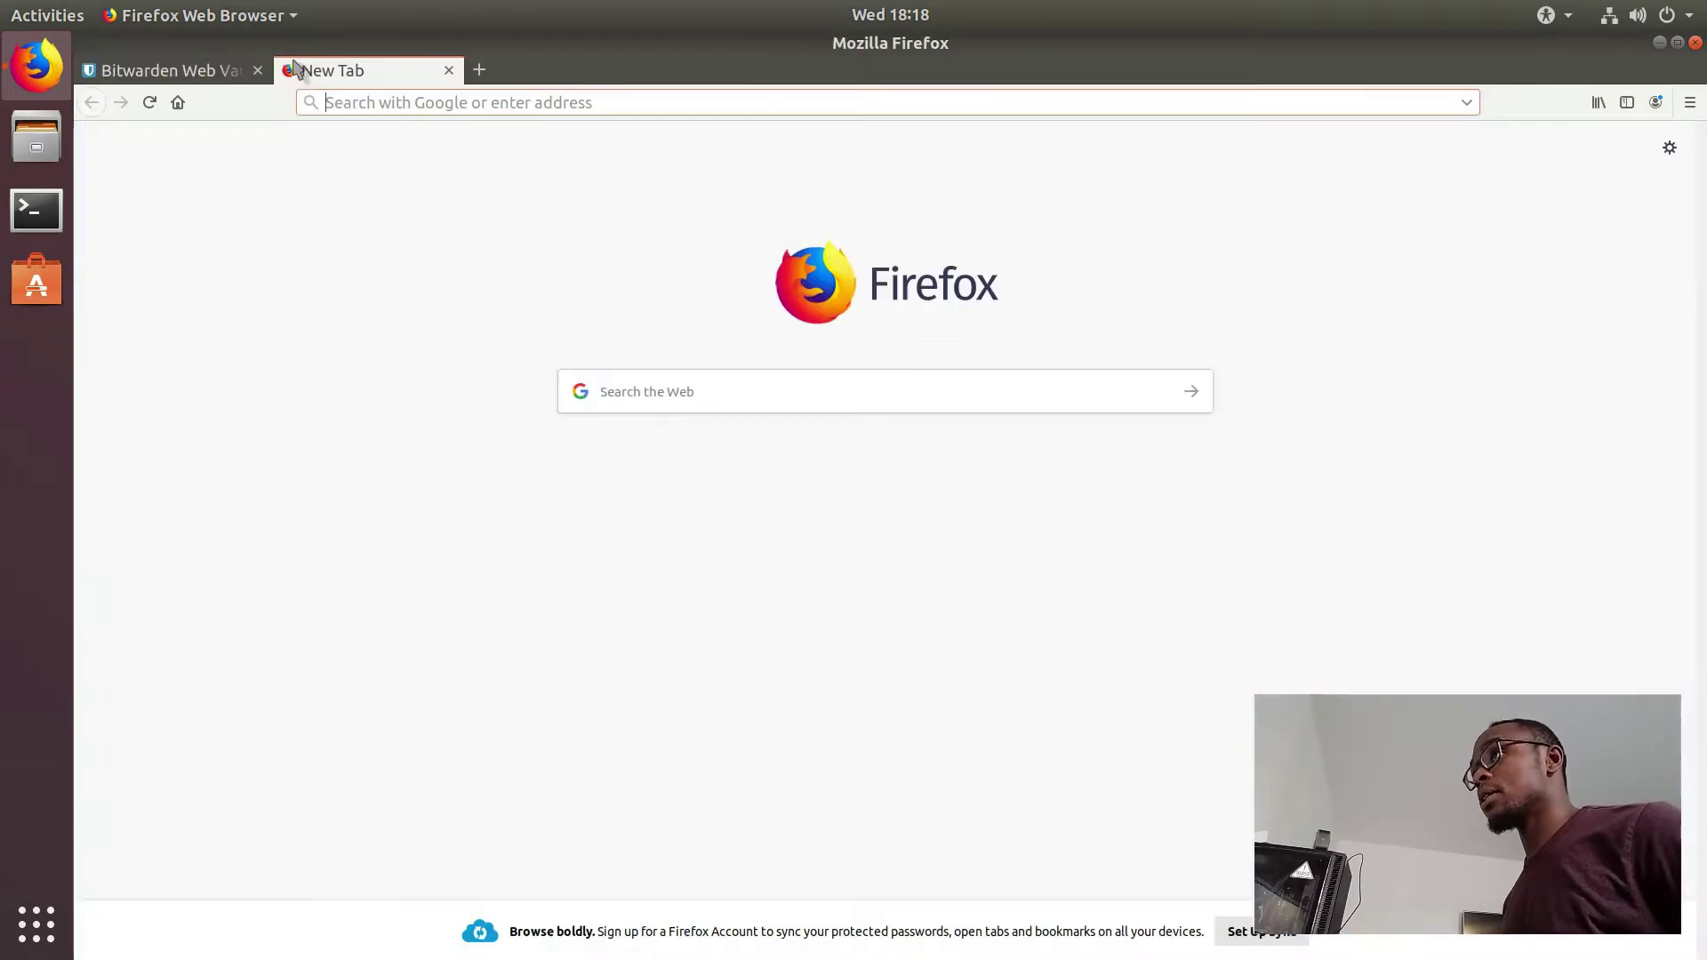
text(bitwarden)
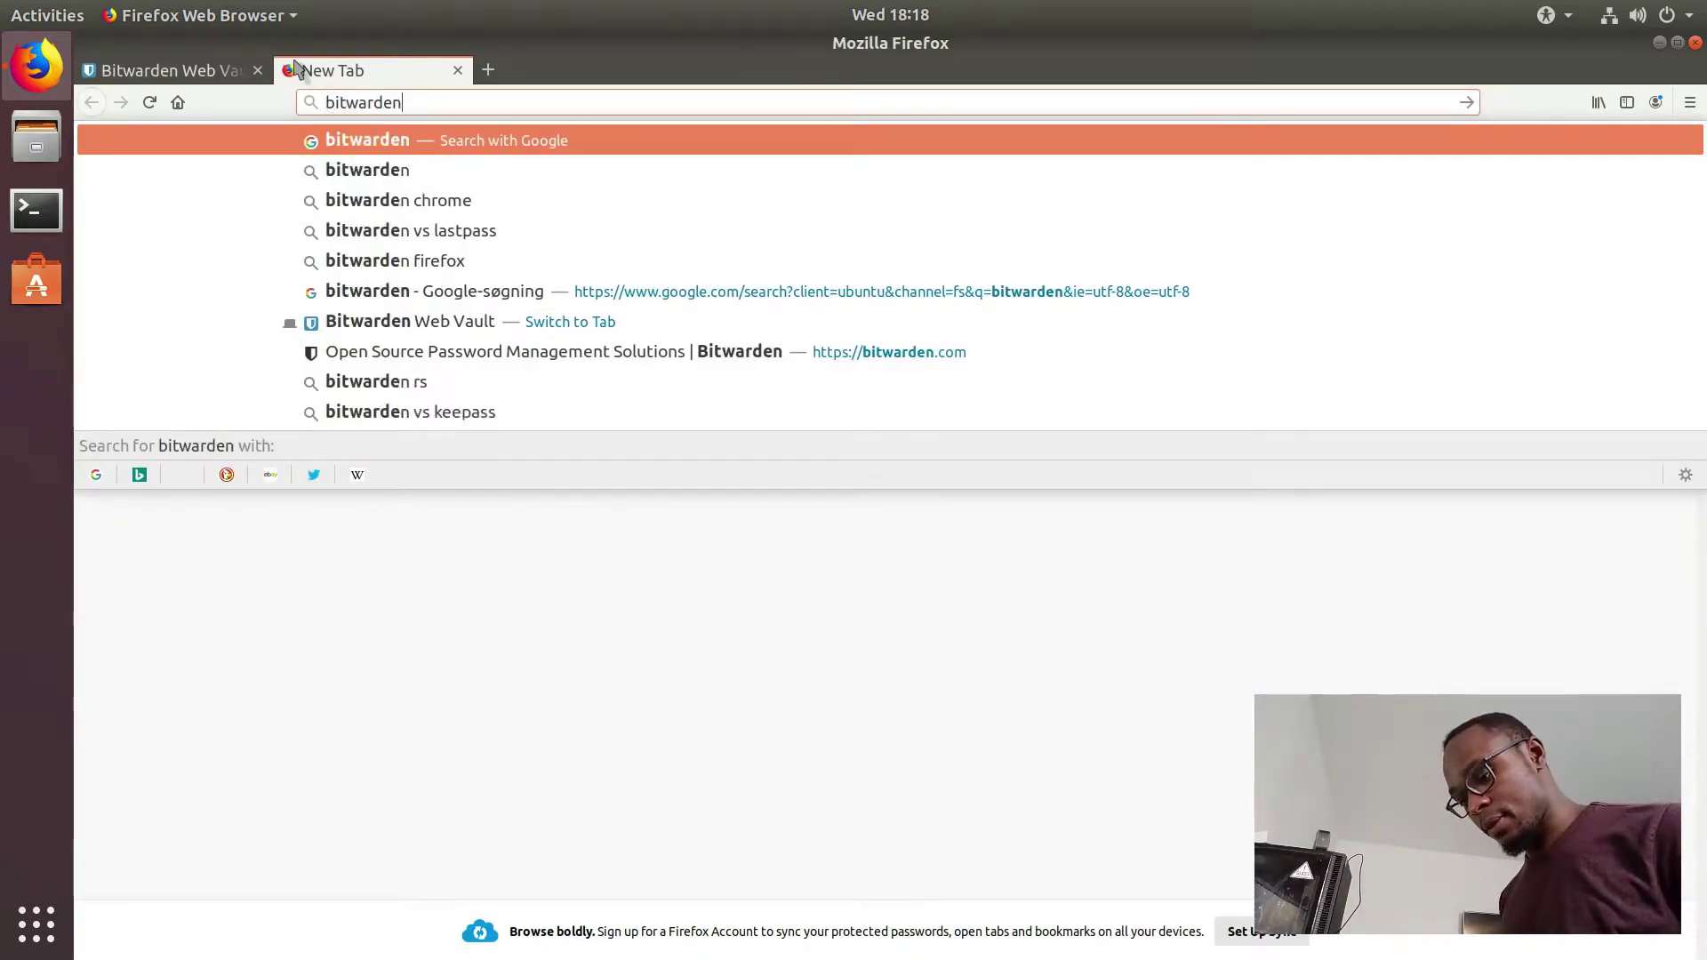
key(Return)
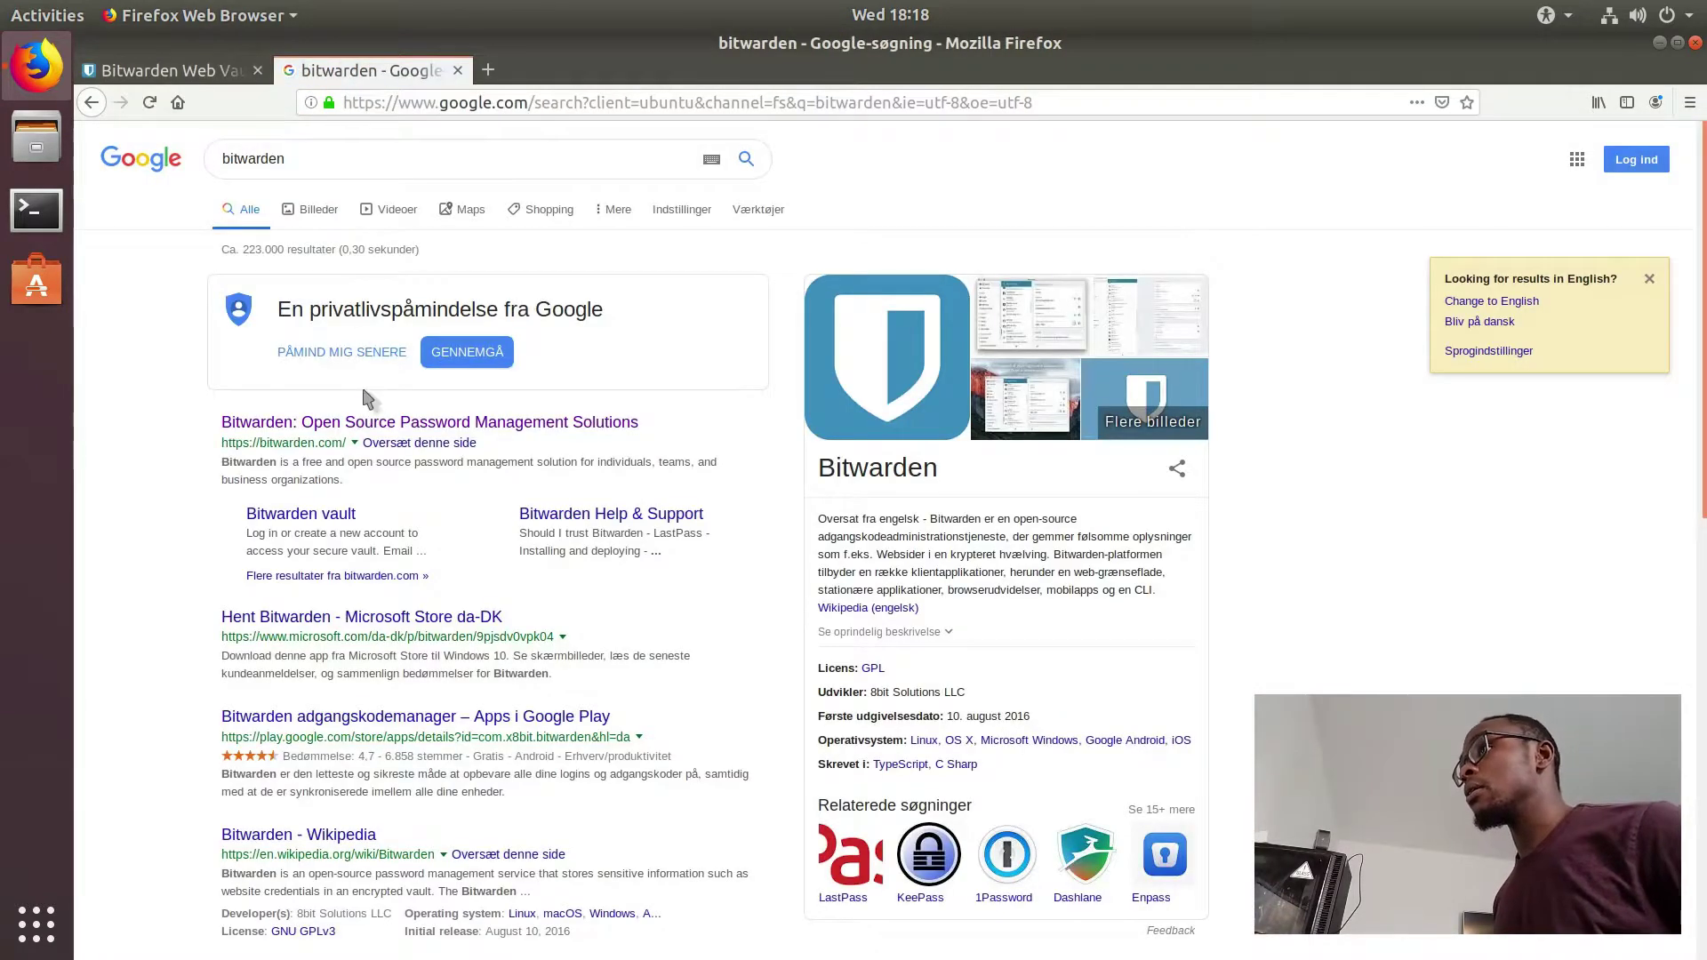
click(365, 422)
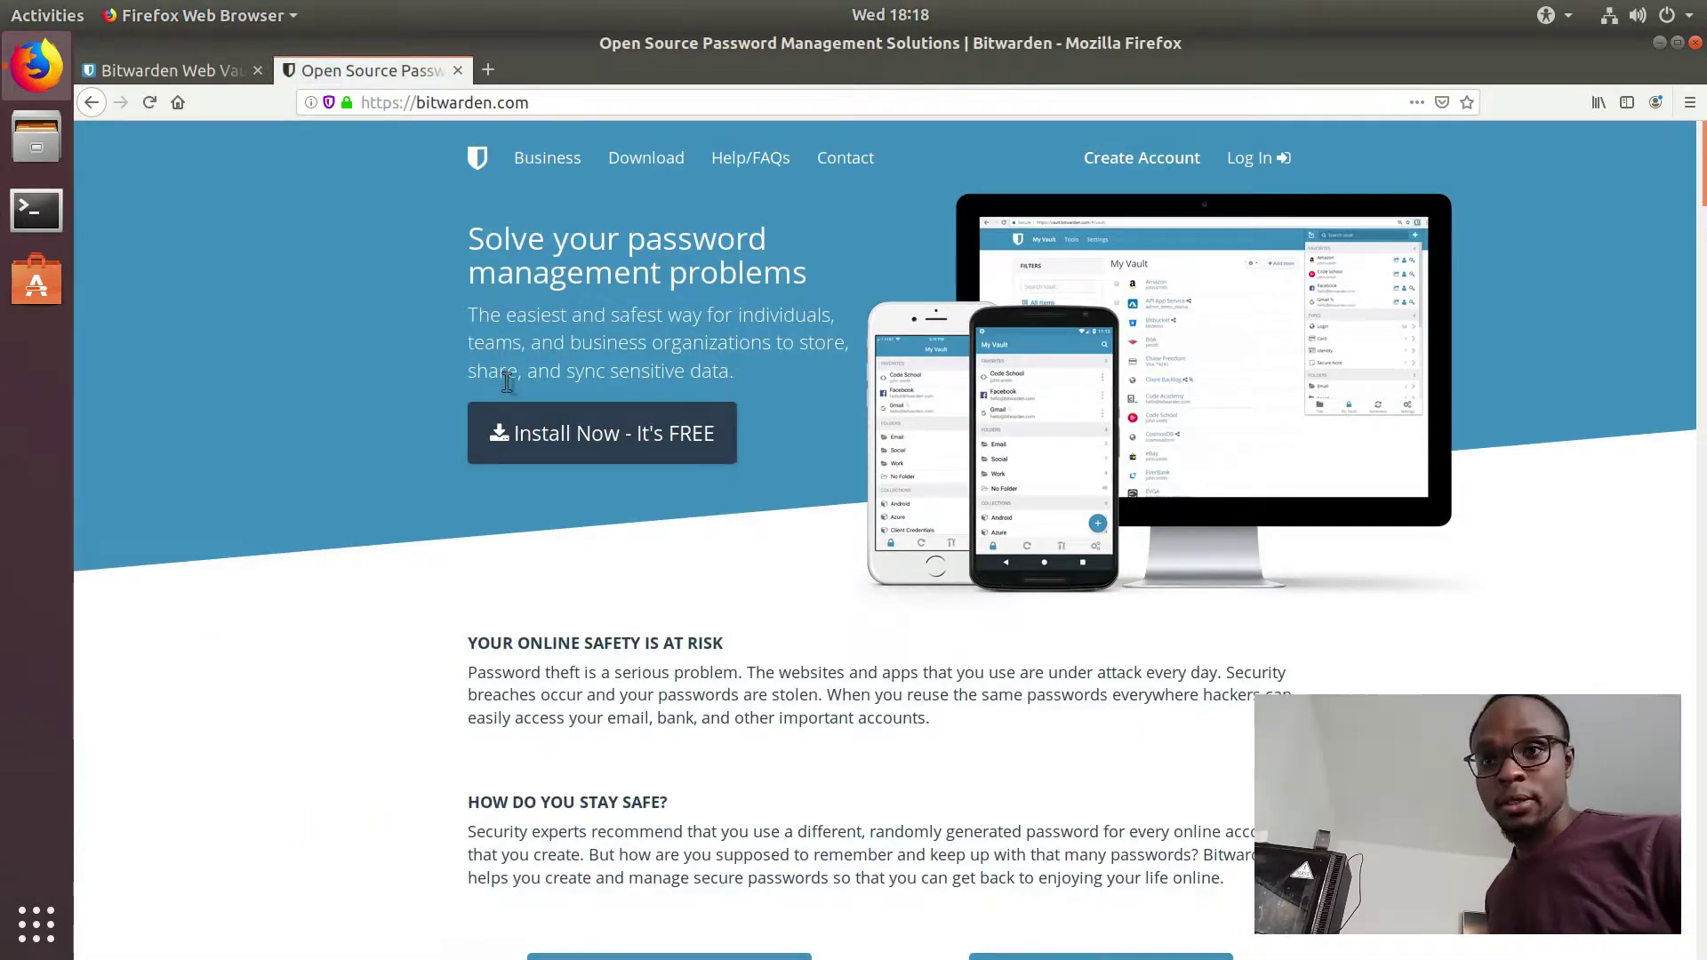
Step: Scroll the homepage and switch back and forth between it and the Web Vault tab
scroll(1591, 304, down, 3)
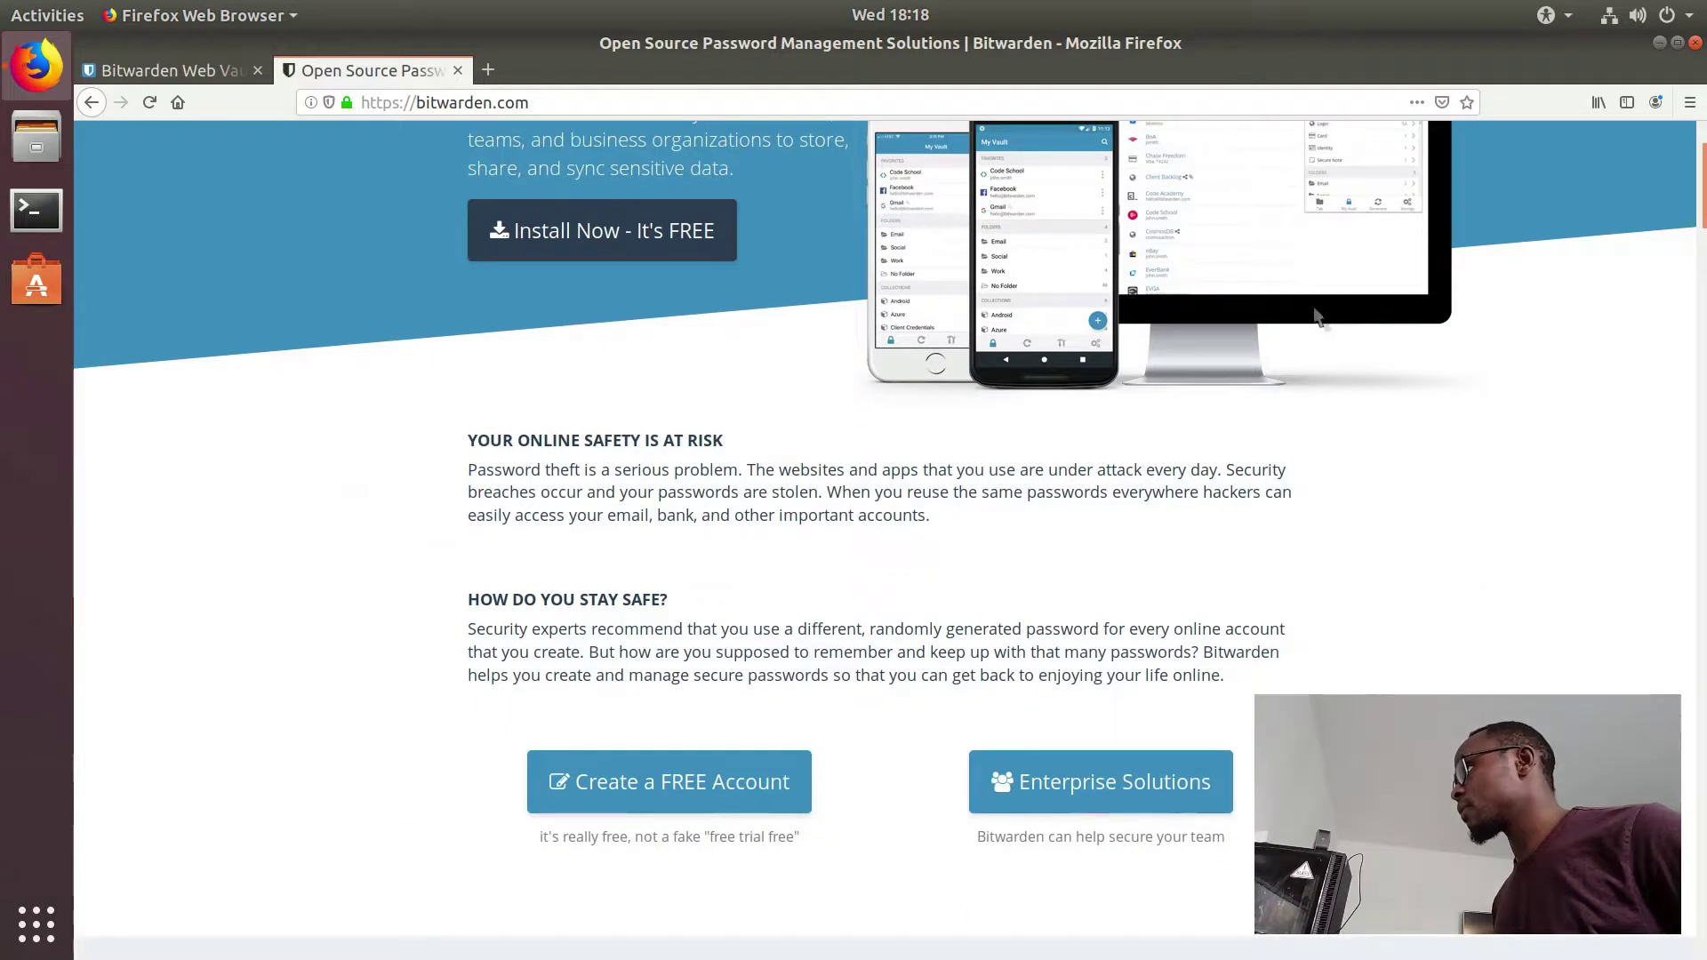
scroll(827, 298, up, 3)
scroll(718, 253, down, 3)
scroll(718, 253, down, 10)
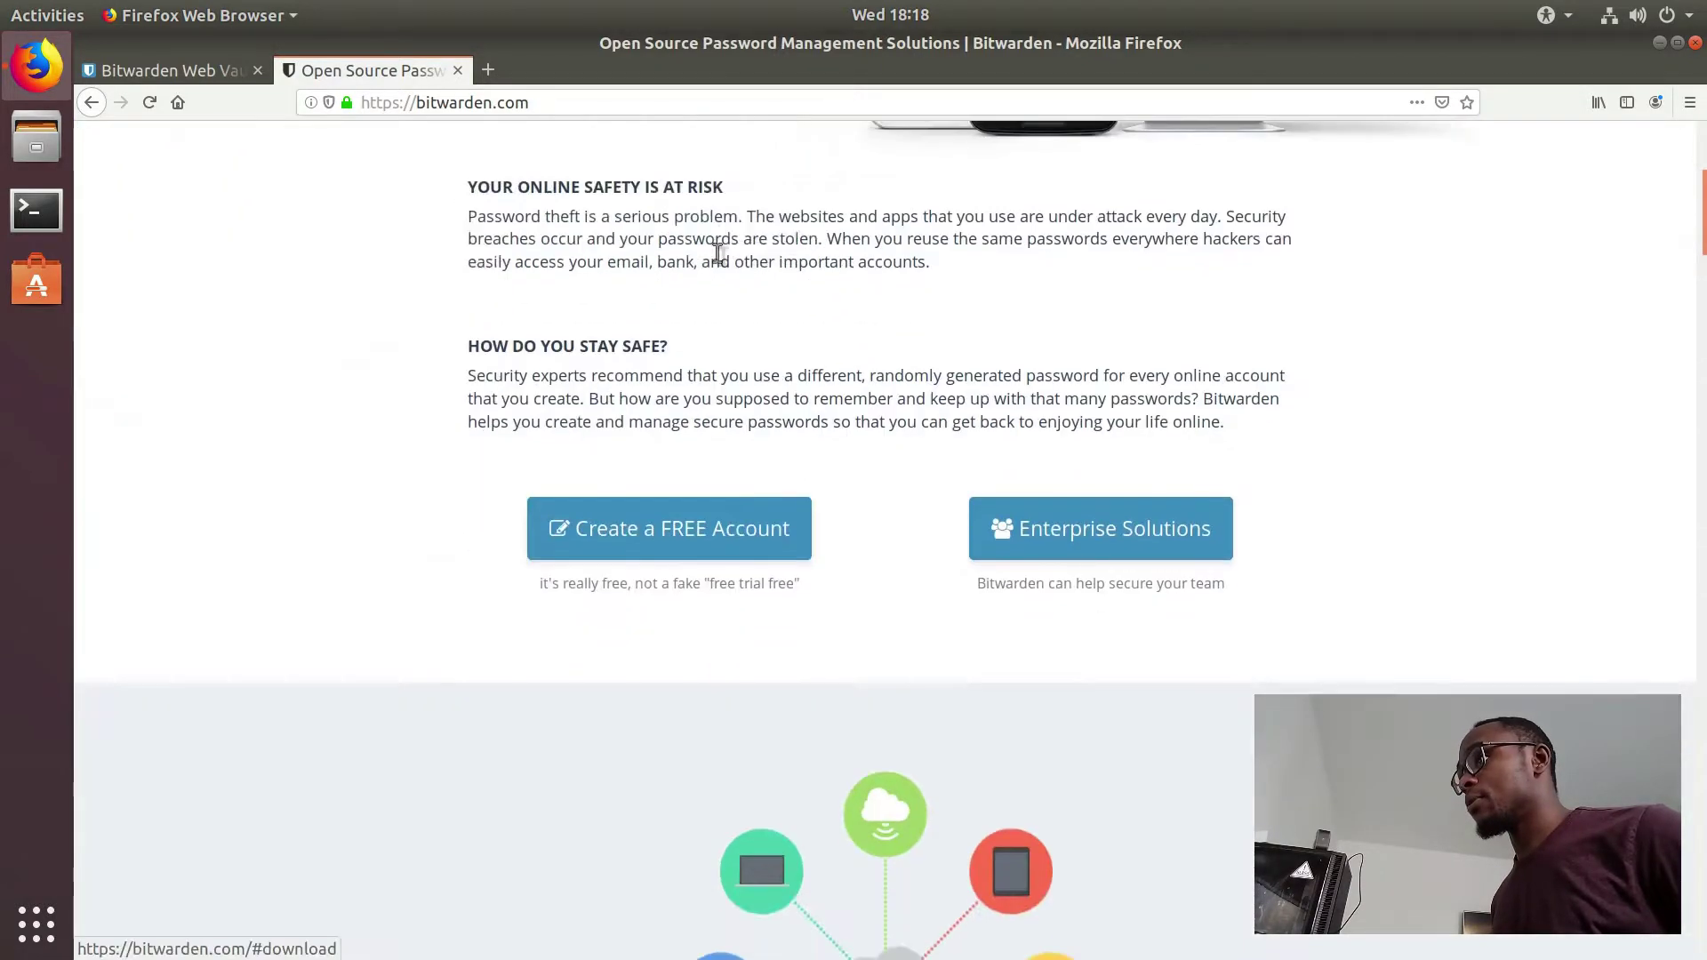
scroll(722, 260, down, 3)
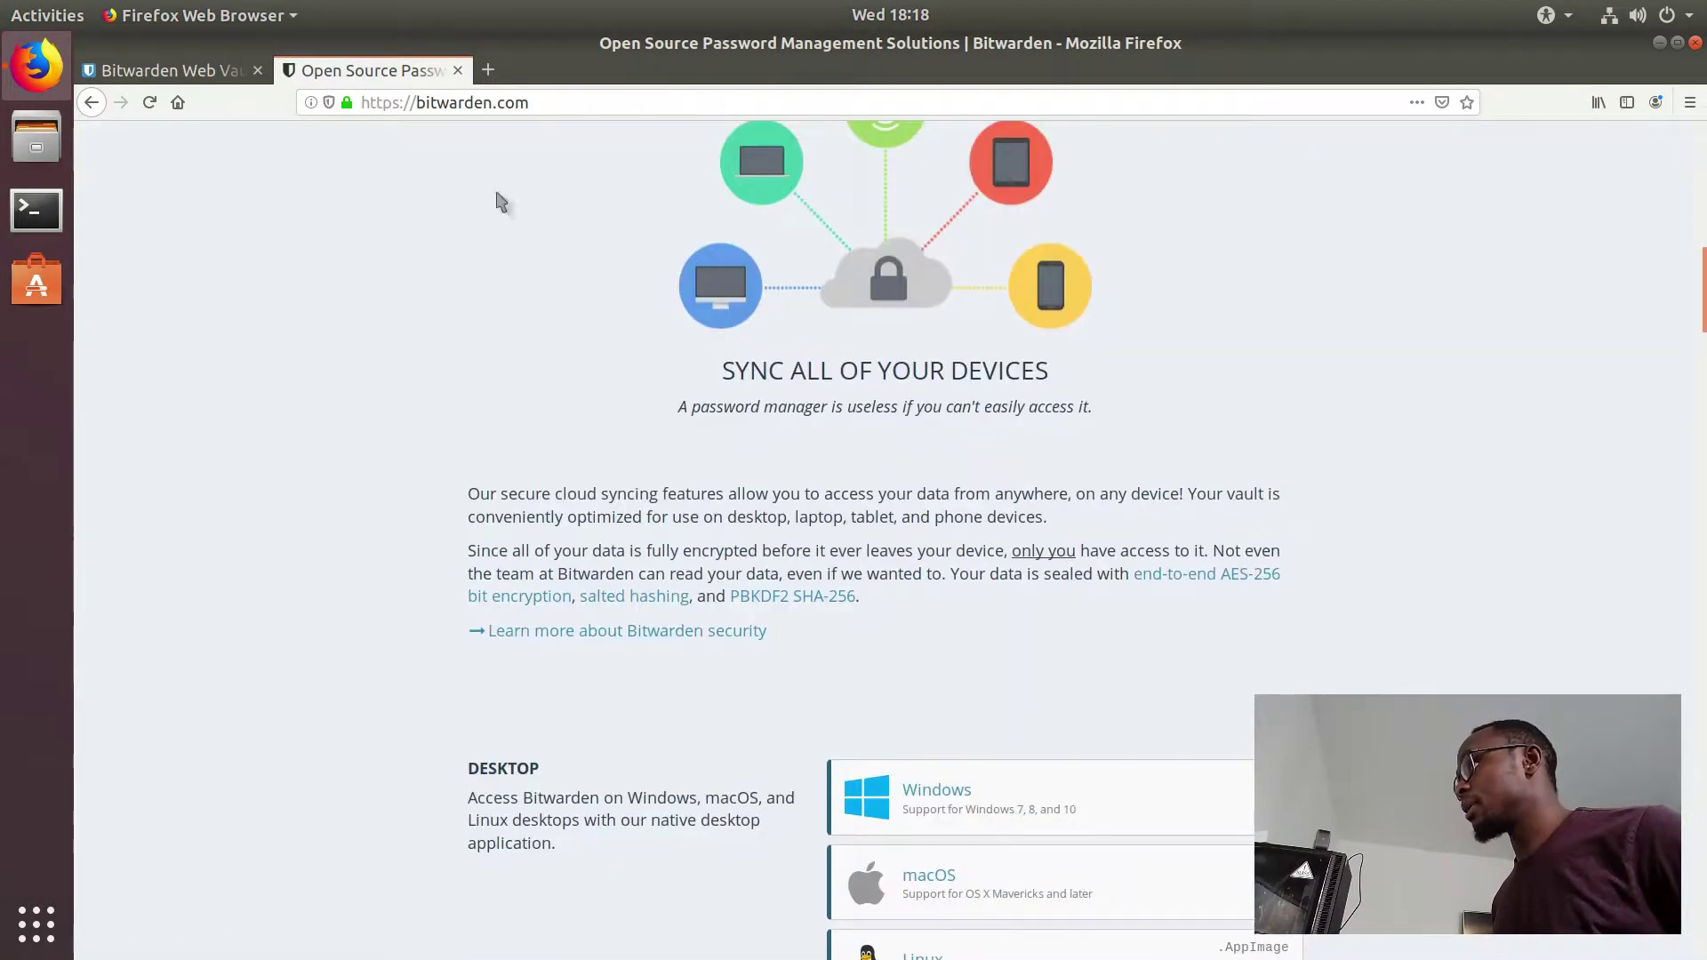
click(167, 70)
click(301, 75)
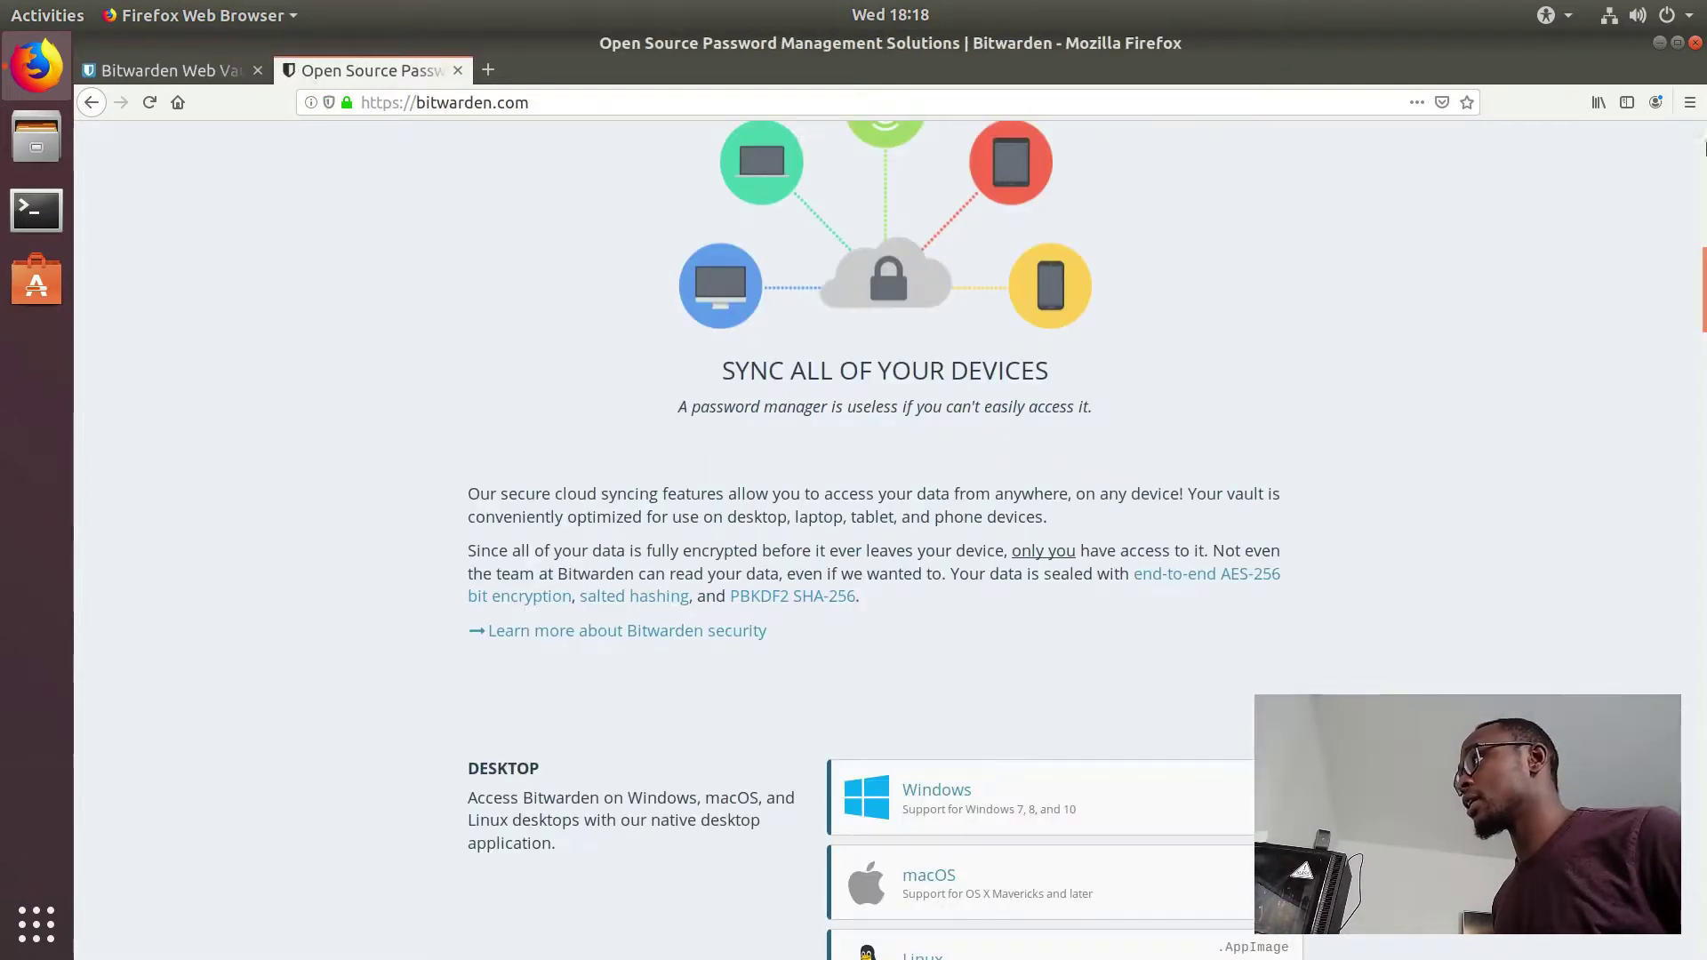
click(230, 71)
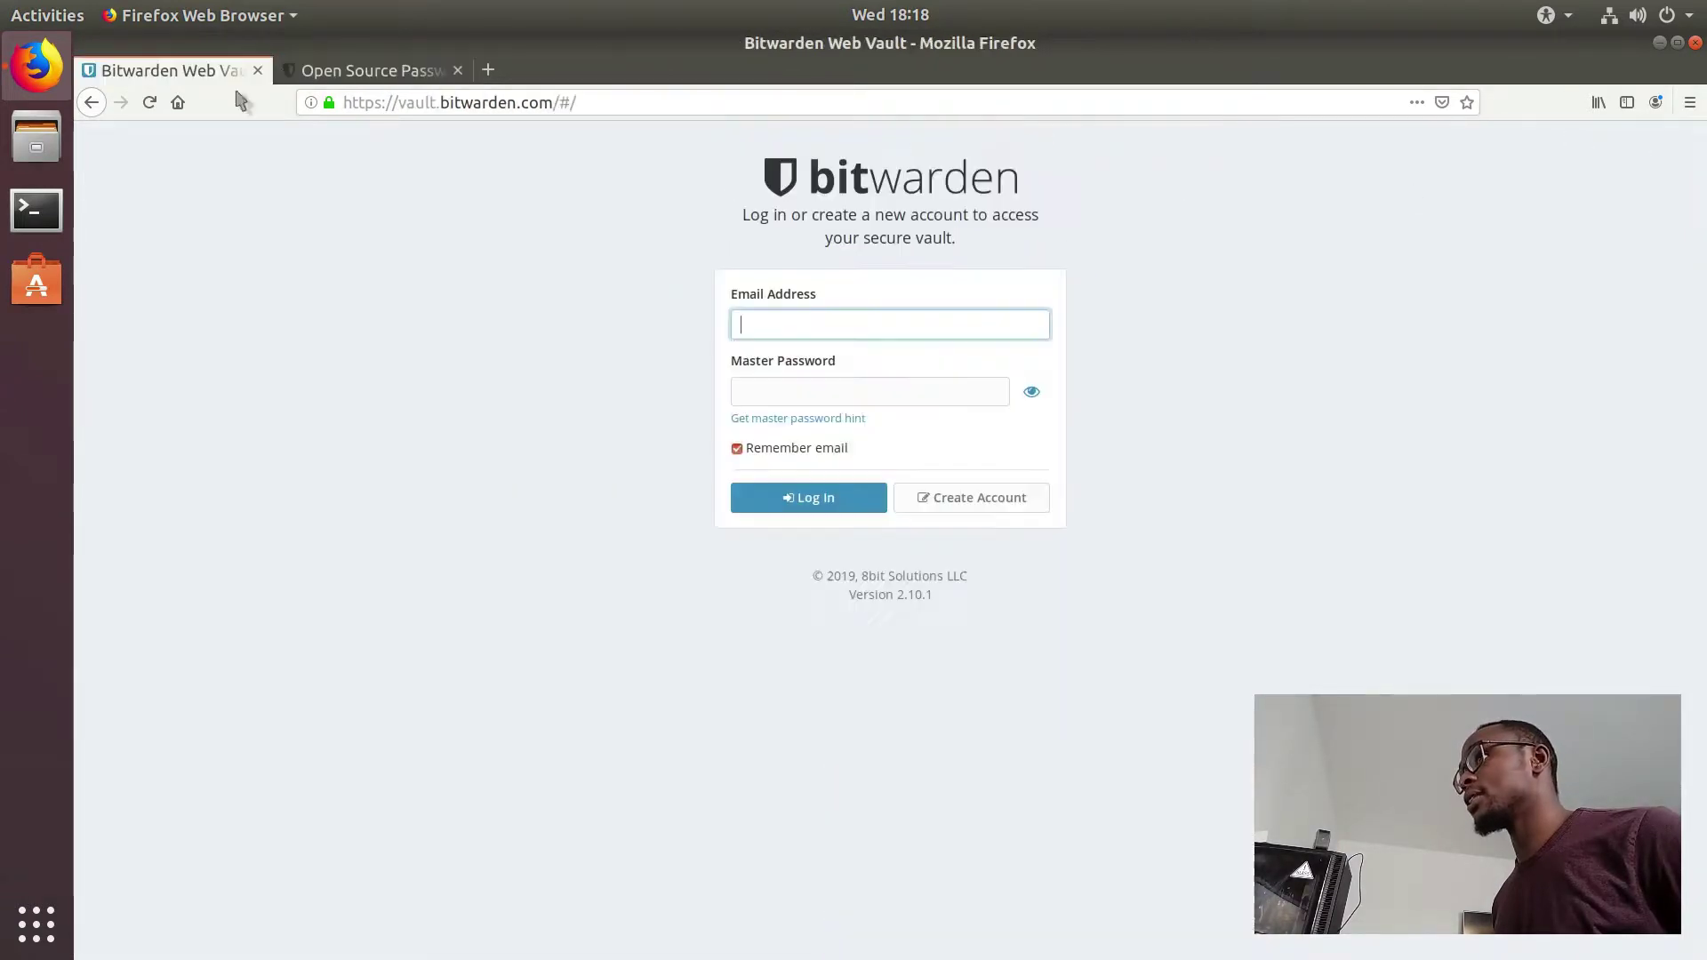
click(391, 73)
Step: Scroll through the Bitwarden homepage down to the bottom and back up to the top
scroll(1194, 337, down, 5)
scroll(1194, 338, down, 5)
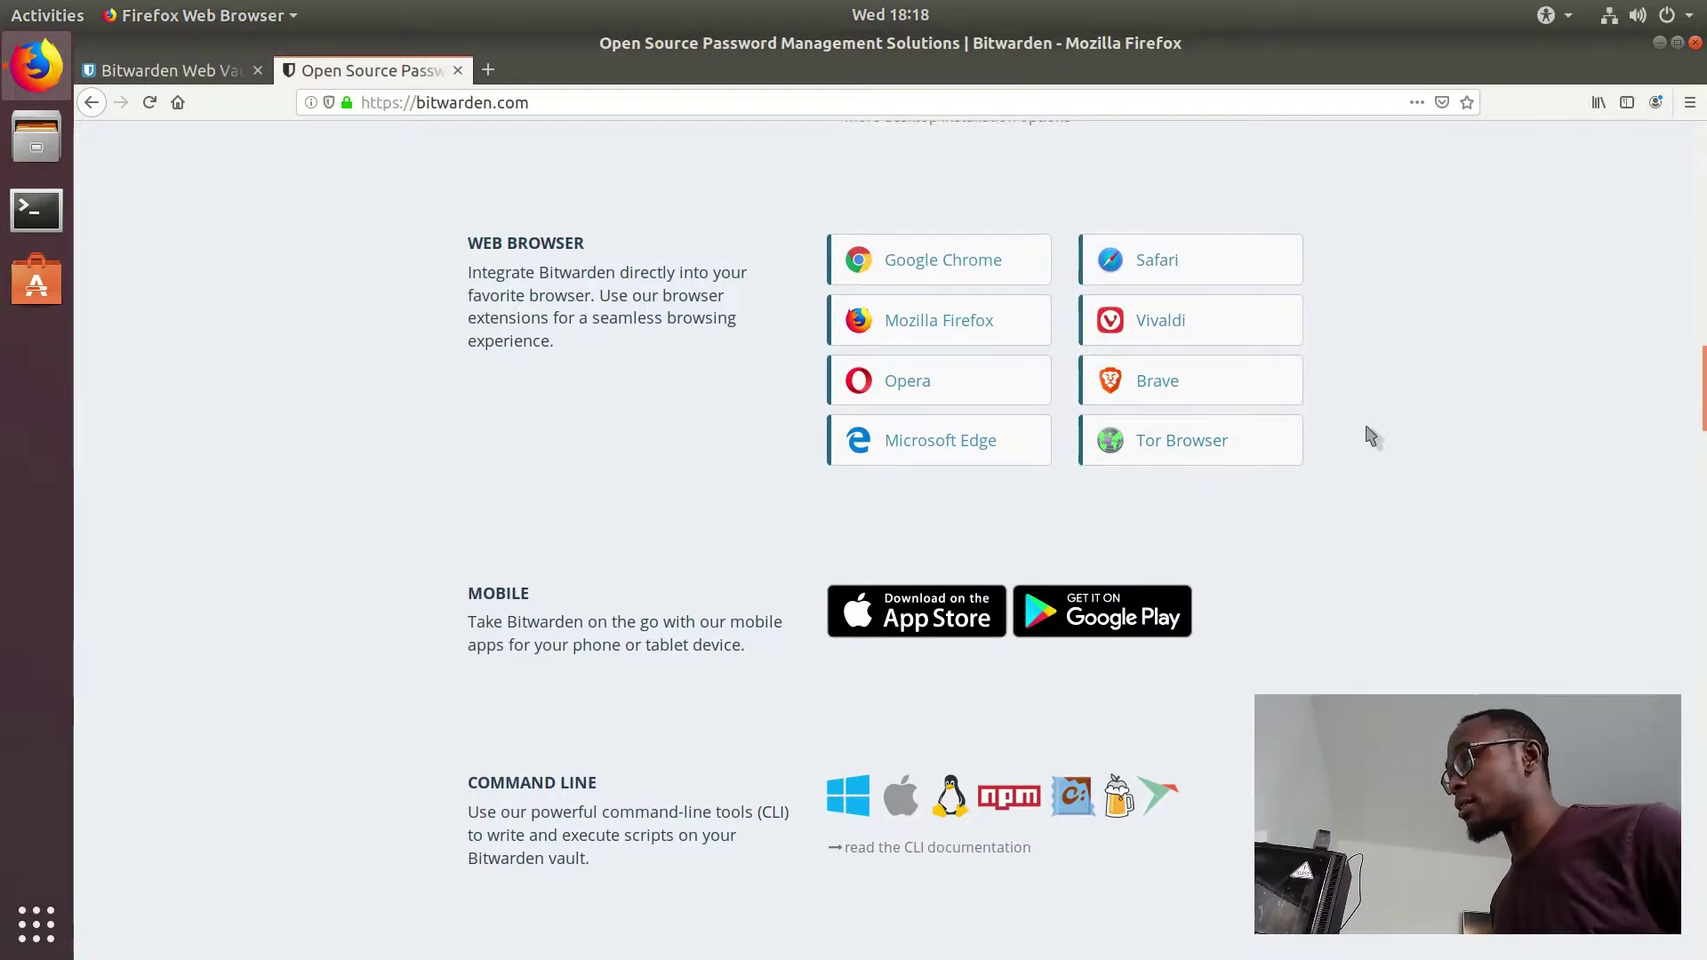
drag(1702, 414, 1683, 929)
scroll(1107, 443, up, 3)
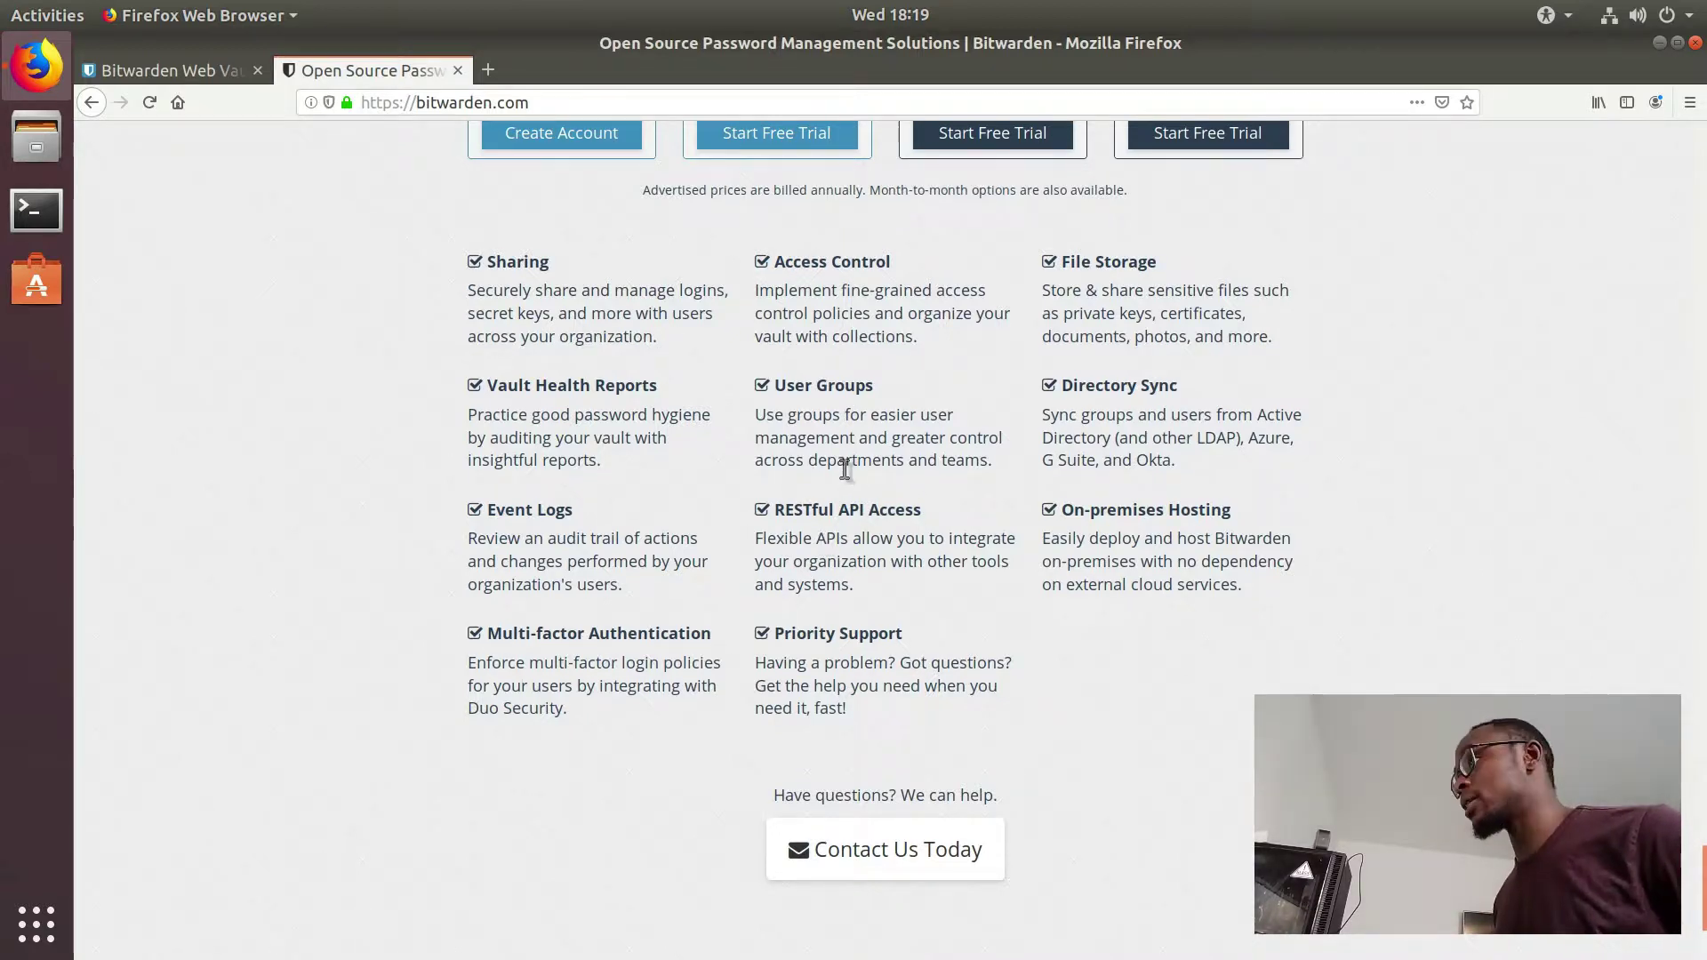
scroll(845, 469, up, 20)
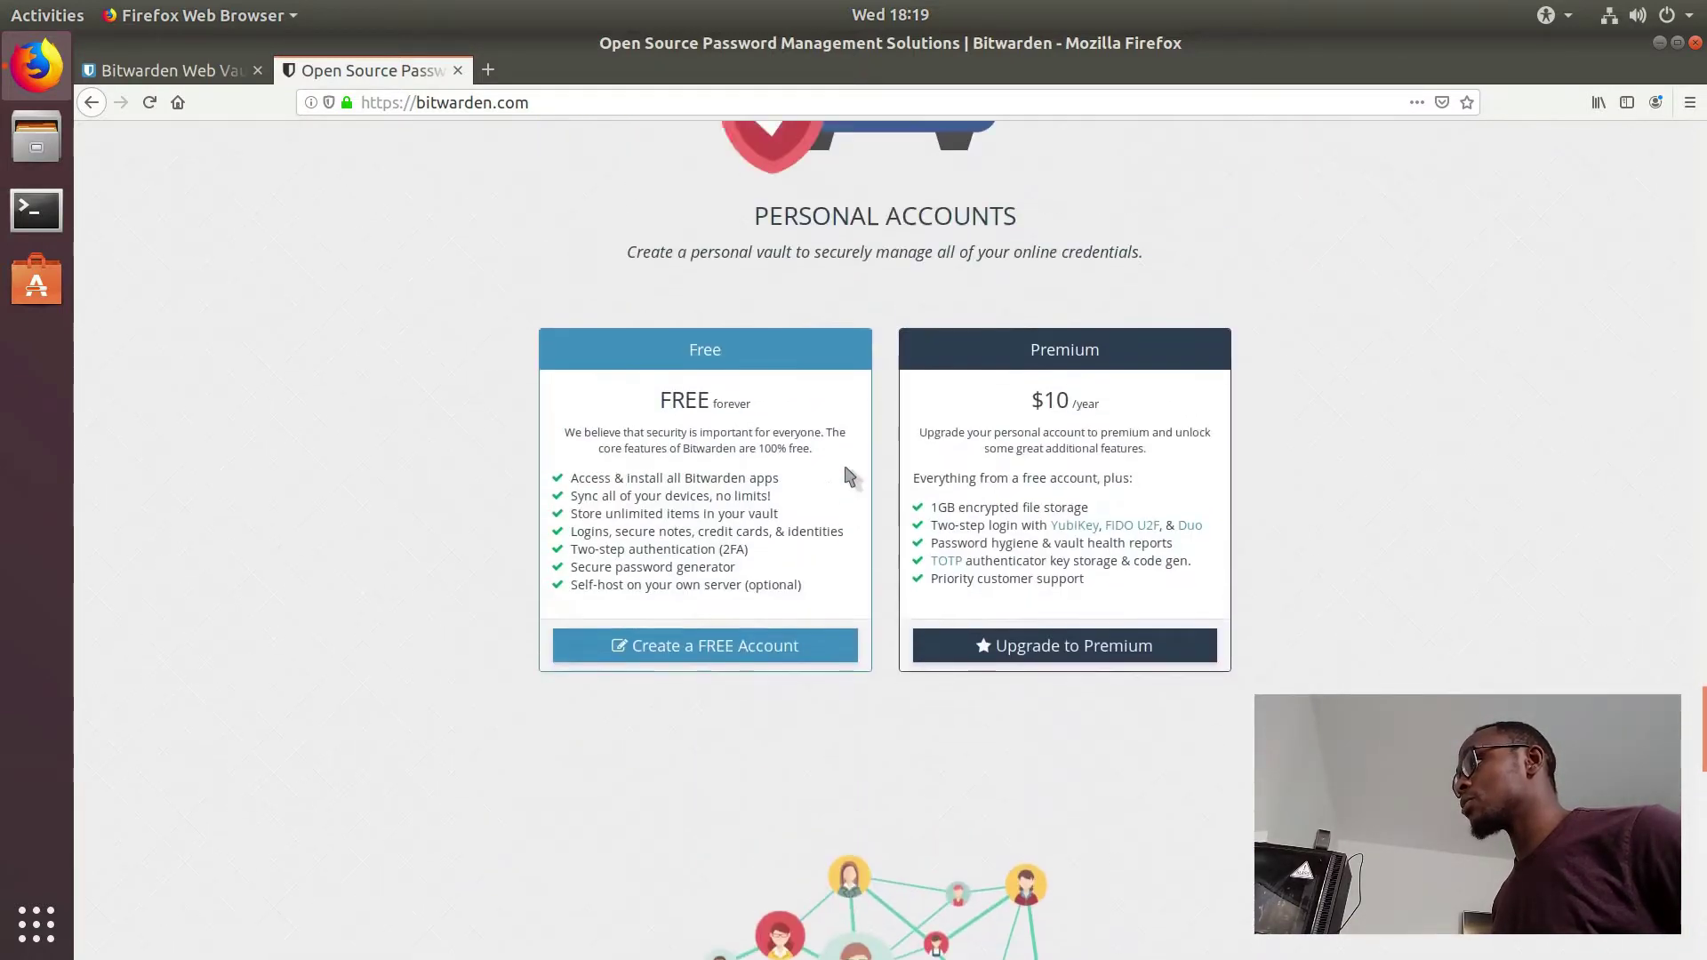
scroll(907, 480, up, 15)
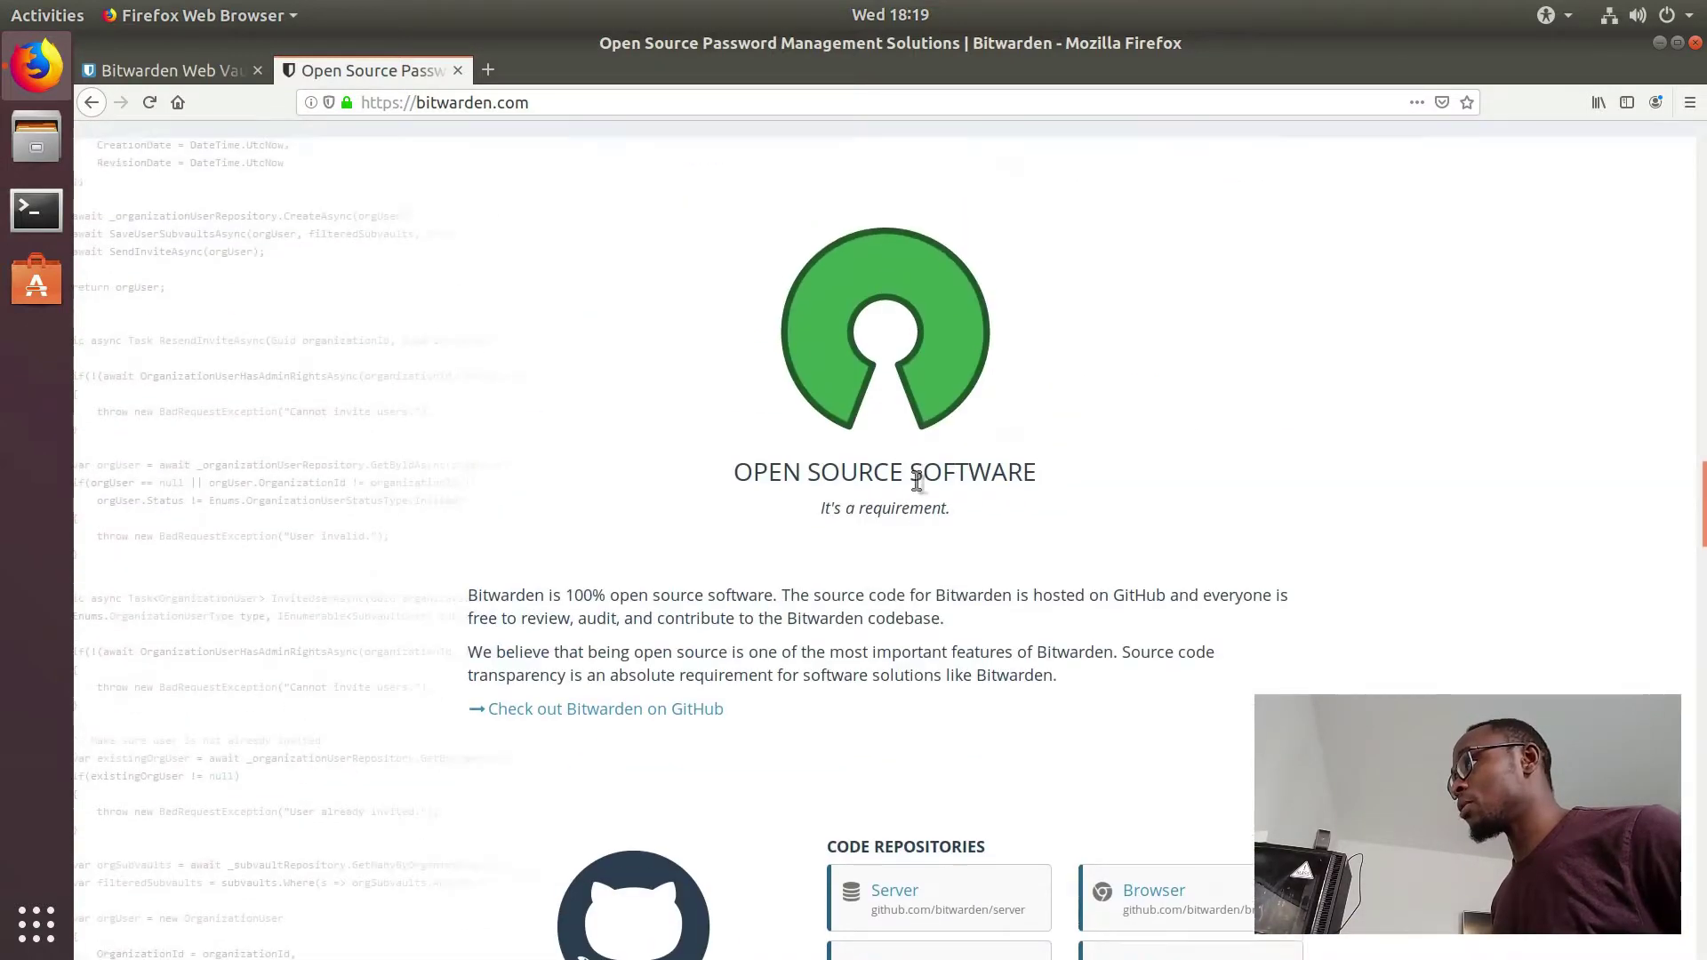
scroll(917, 480, down, 10)
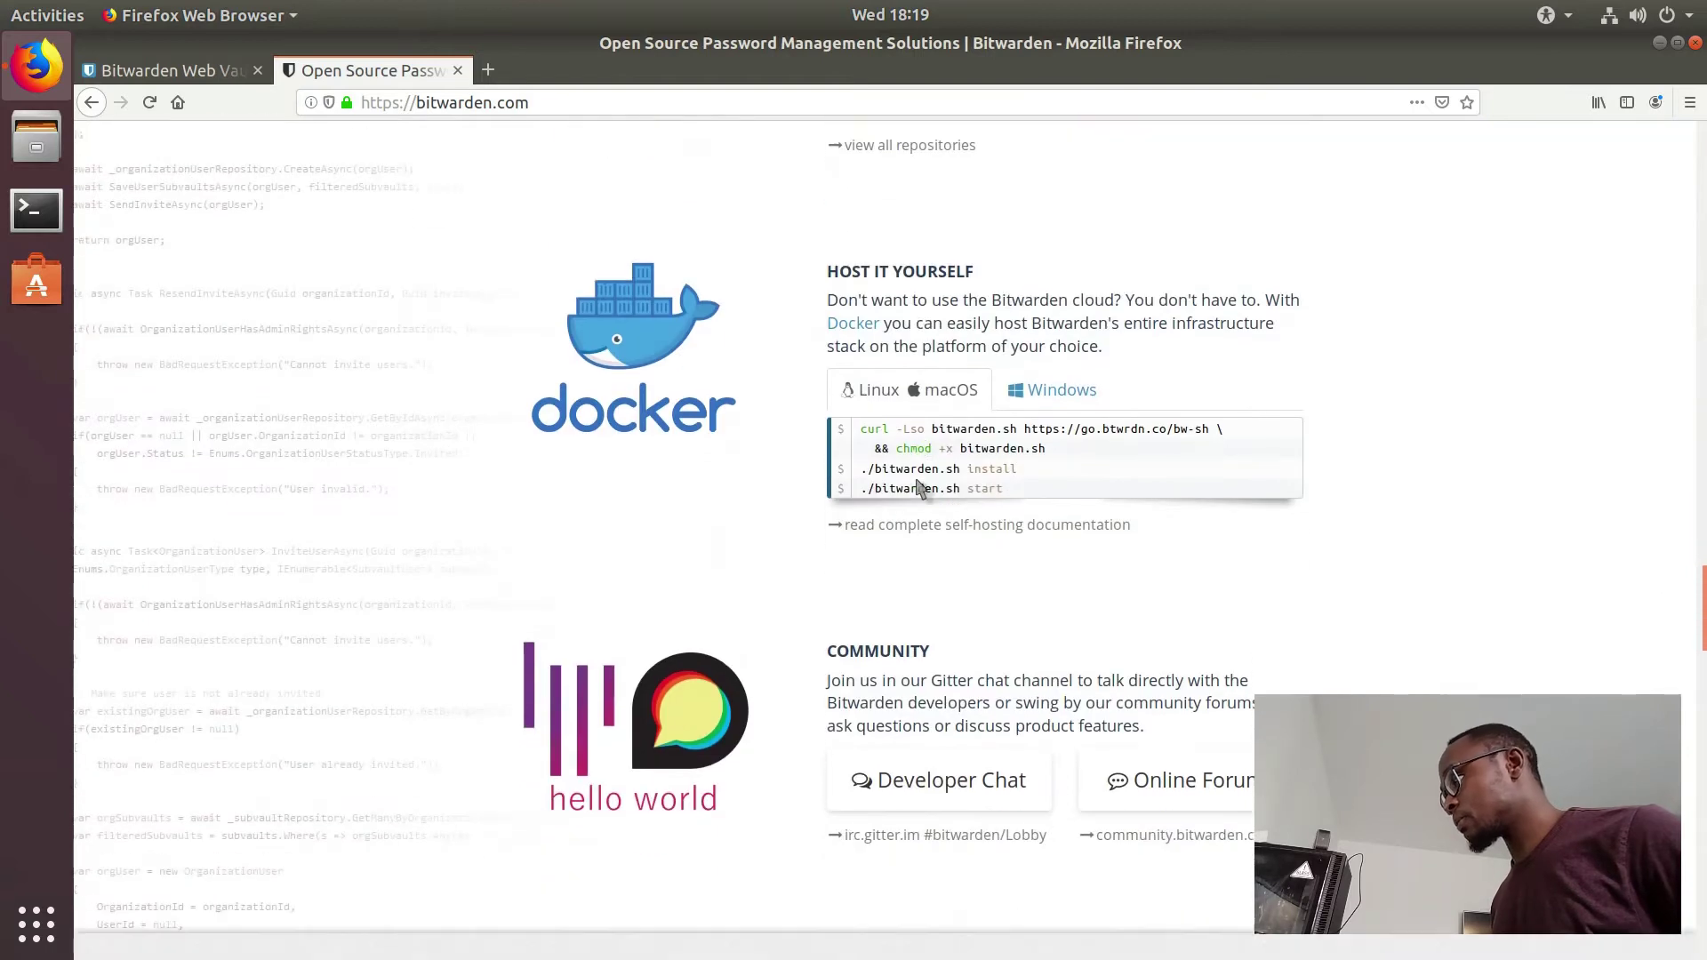
scroll(905, 476, up, 15)
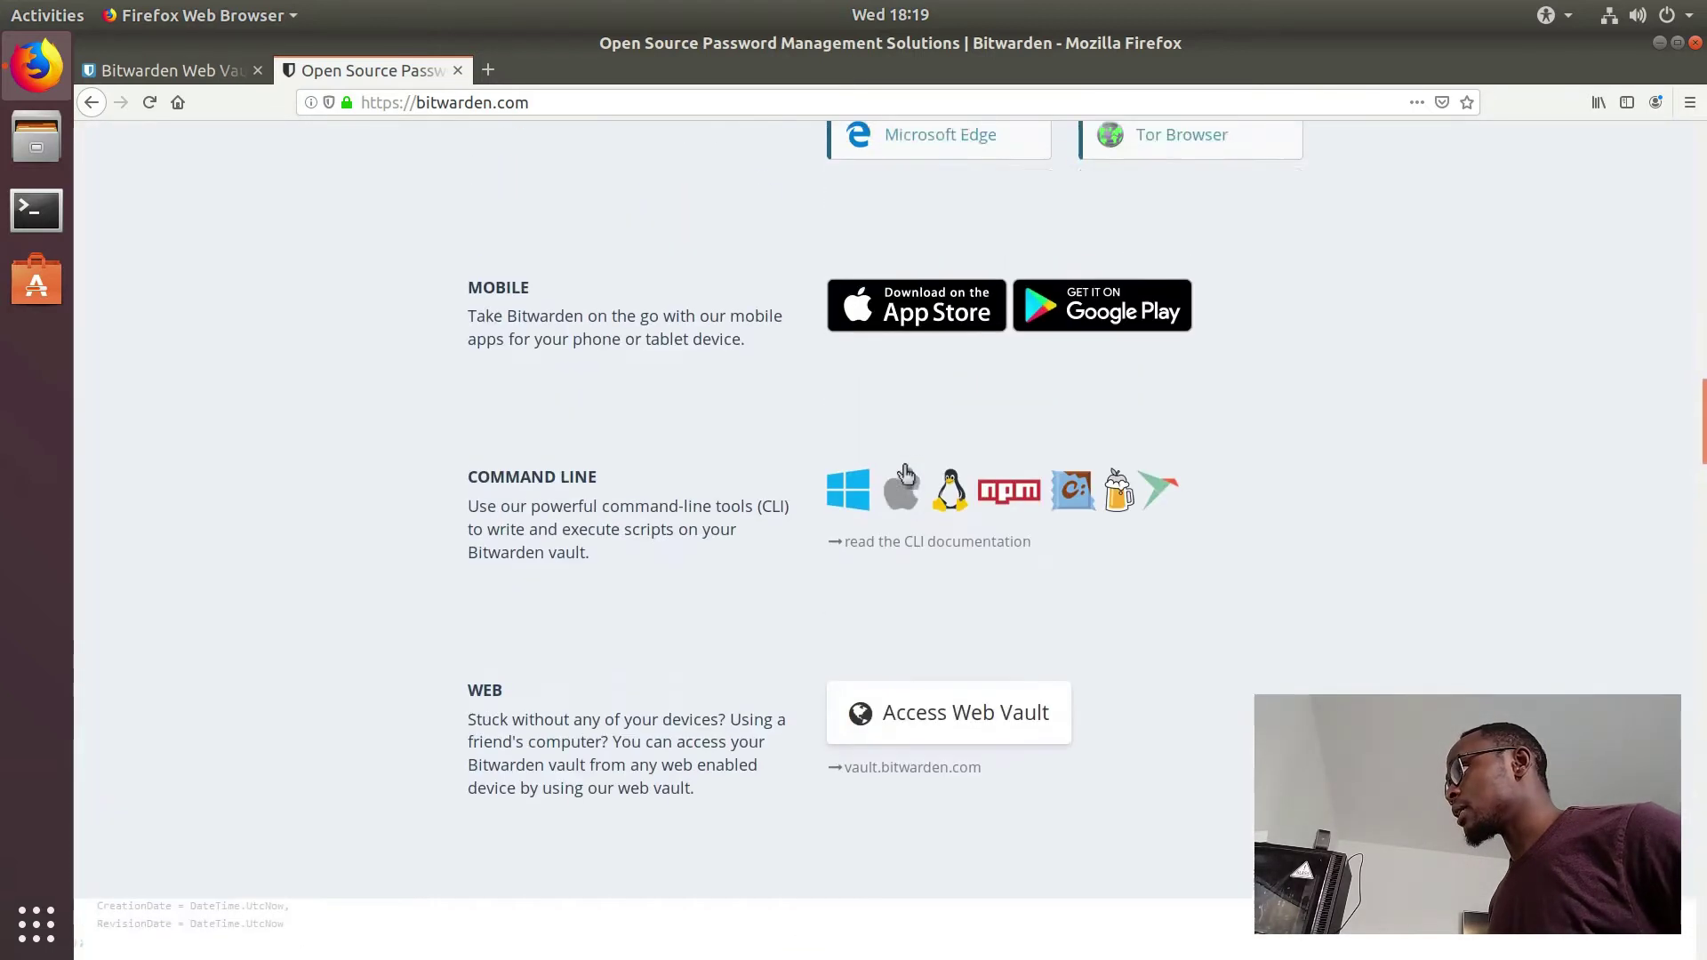
scroll(908, 474, up, 3)
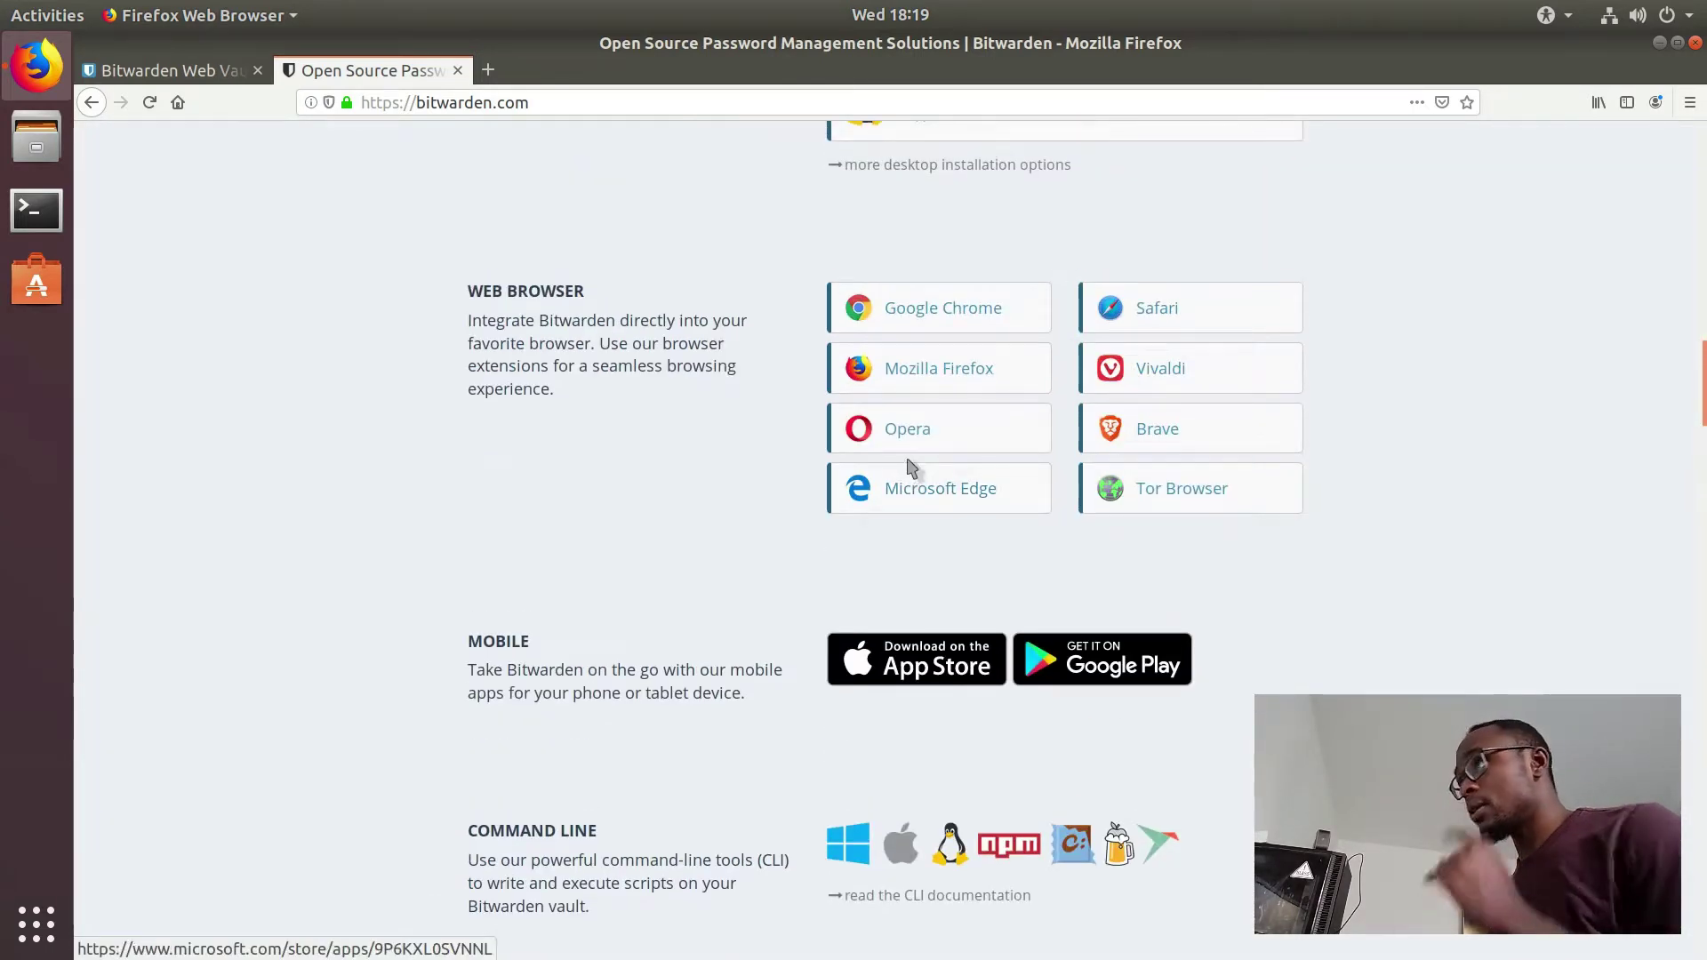
scroll(972, 401, up, 3)
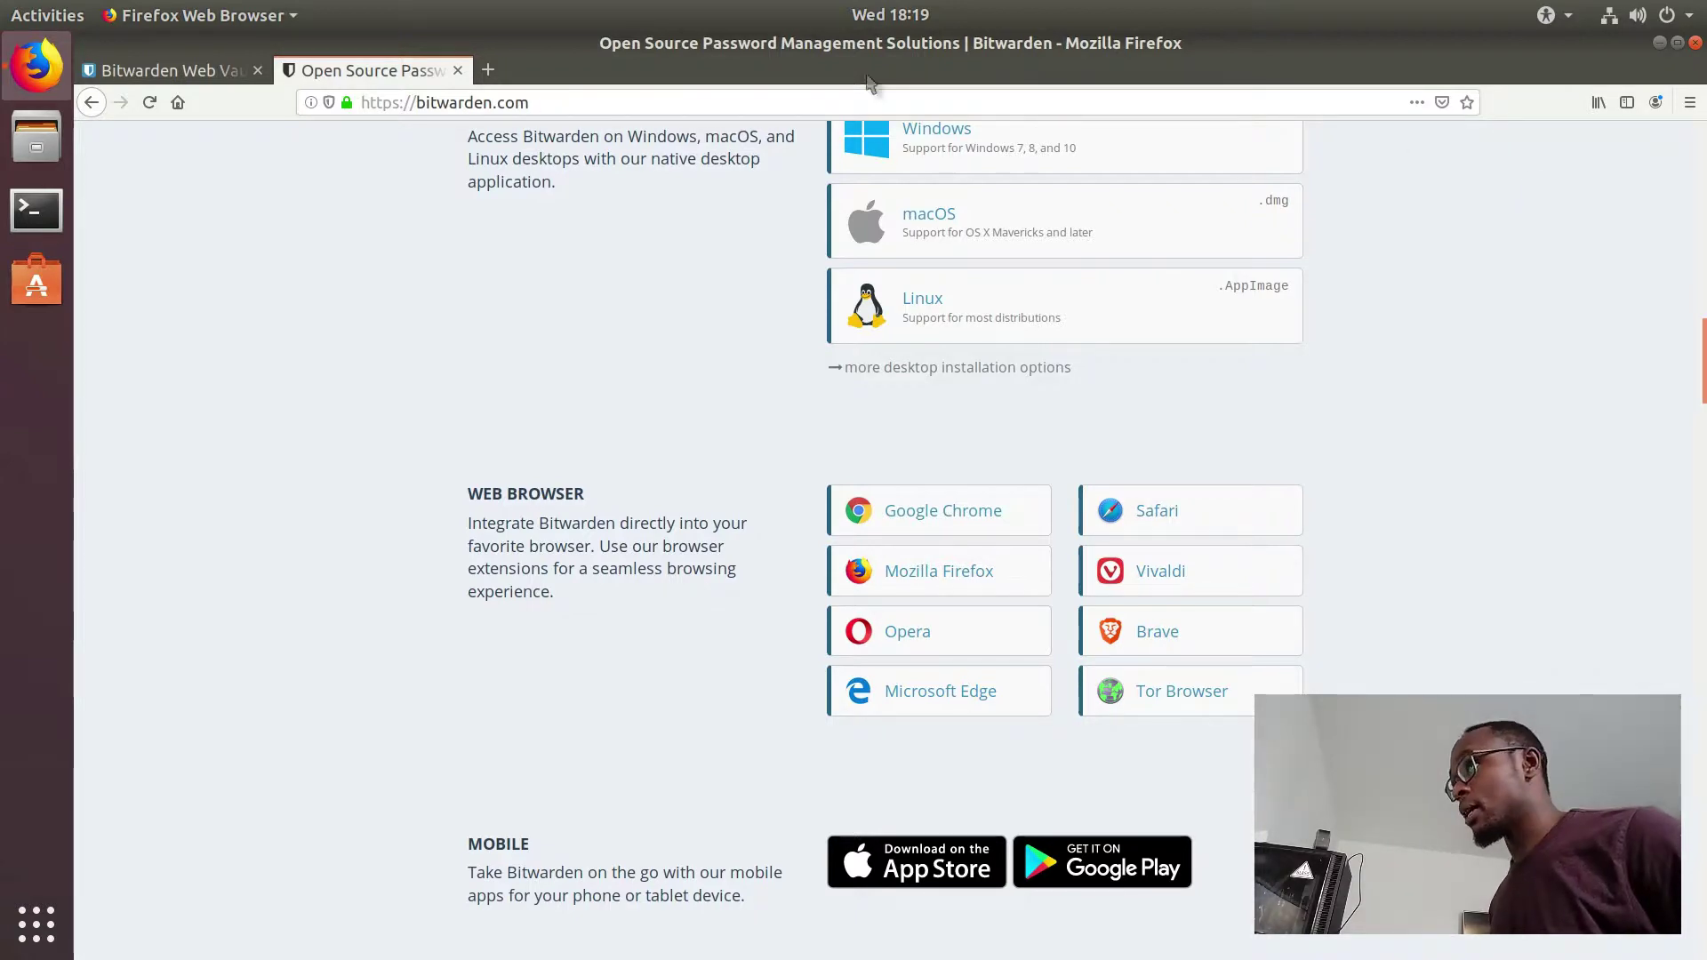
scroll(320, 134, up, 2)
Step: On the Web Vault tab, open the Create Account form and fill in the e-mail address and name
click(173, 71)
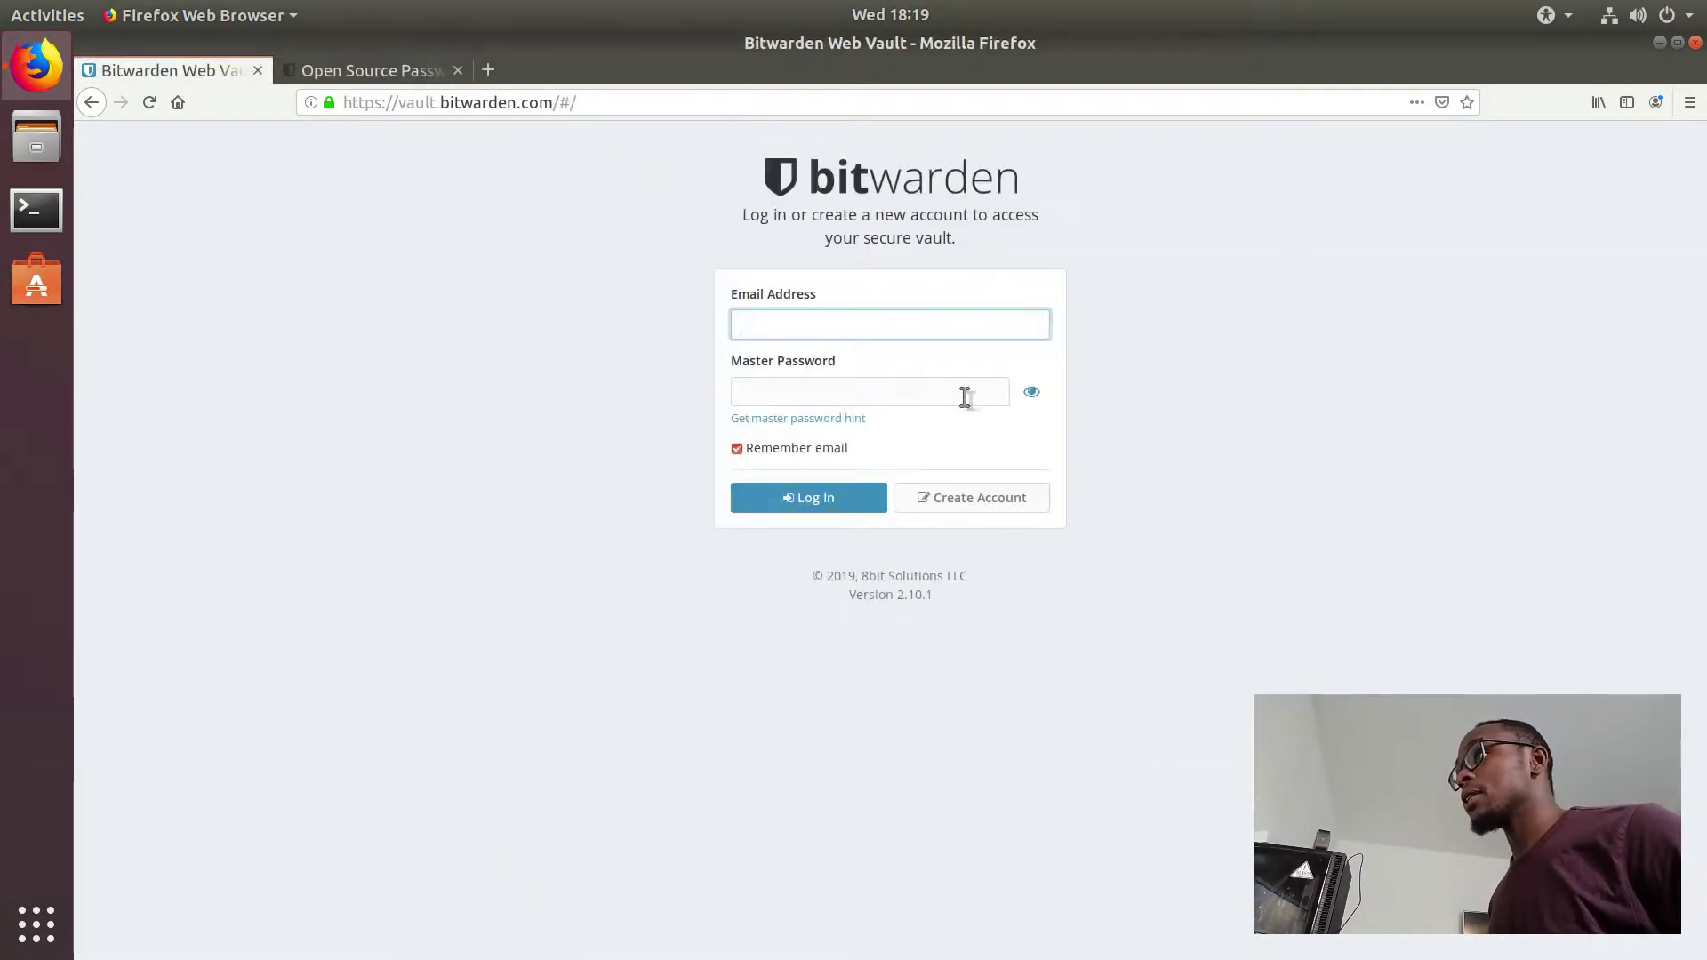
click(1012, 496)
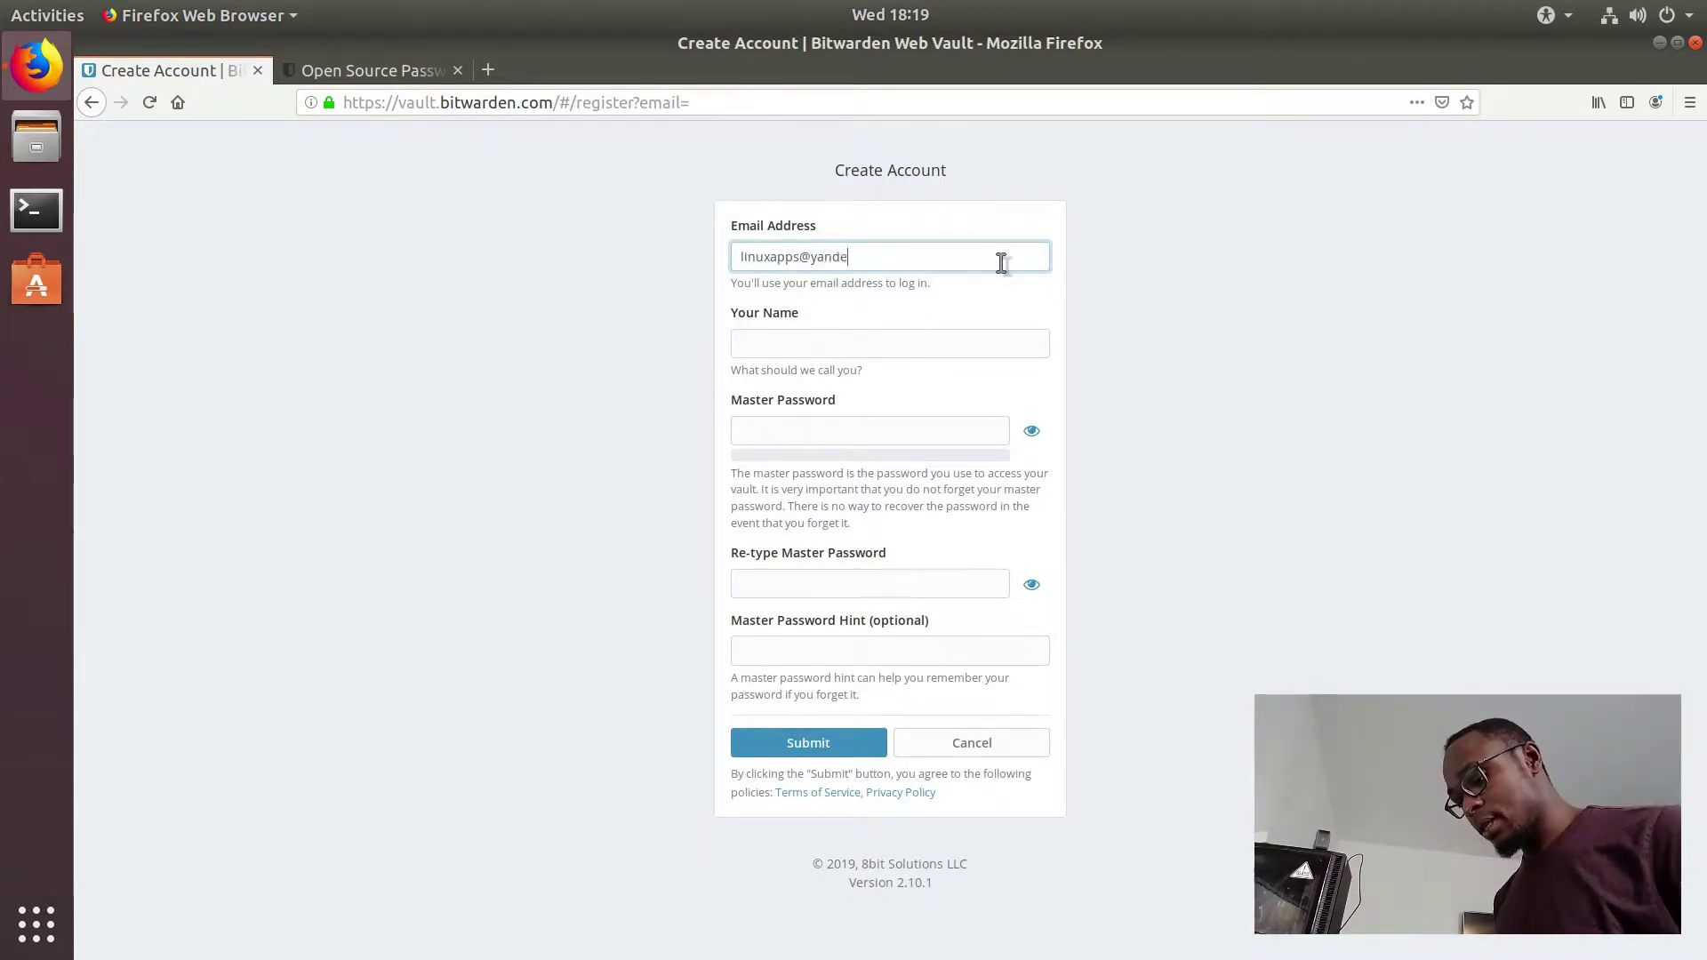
text(.com)
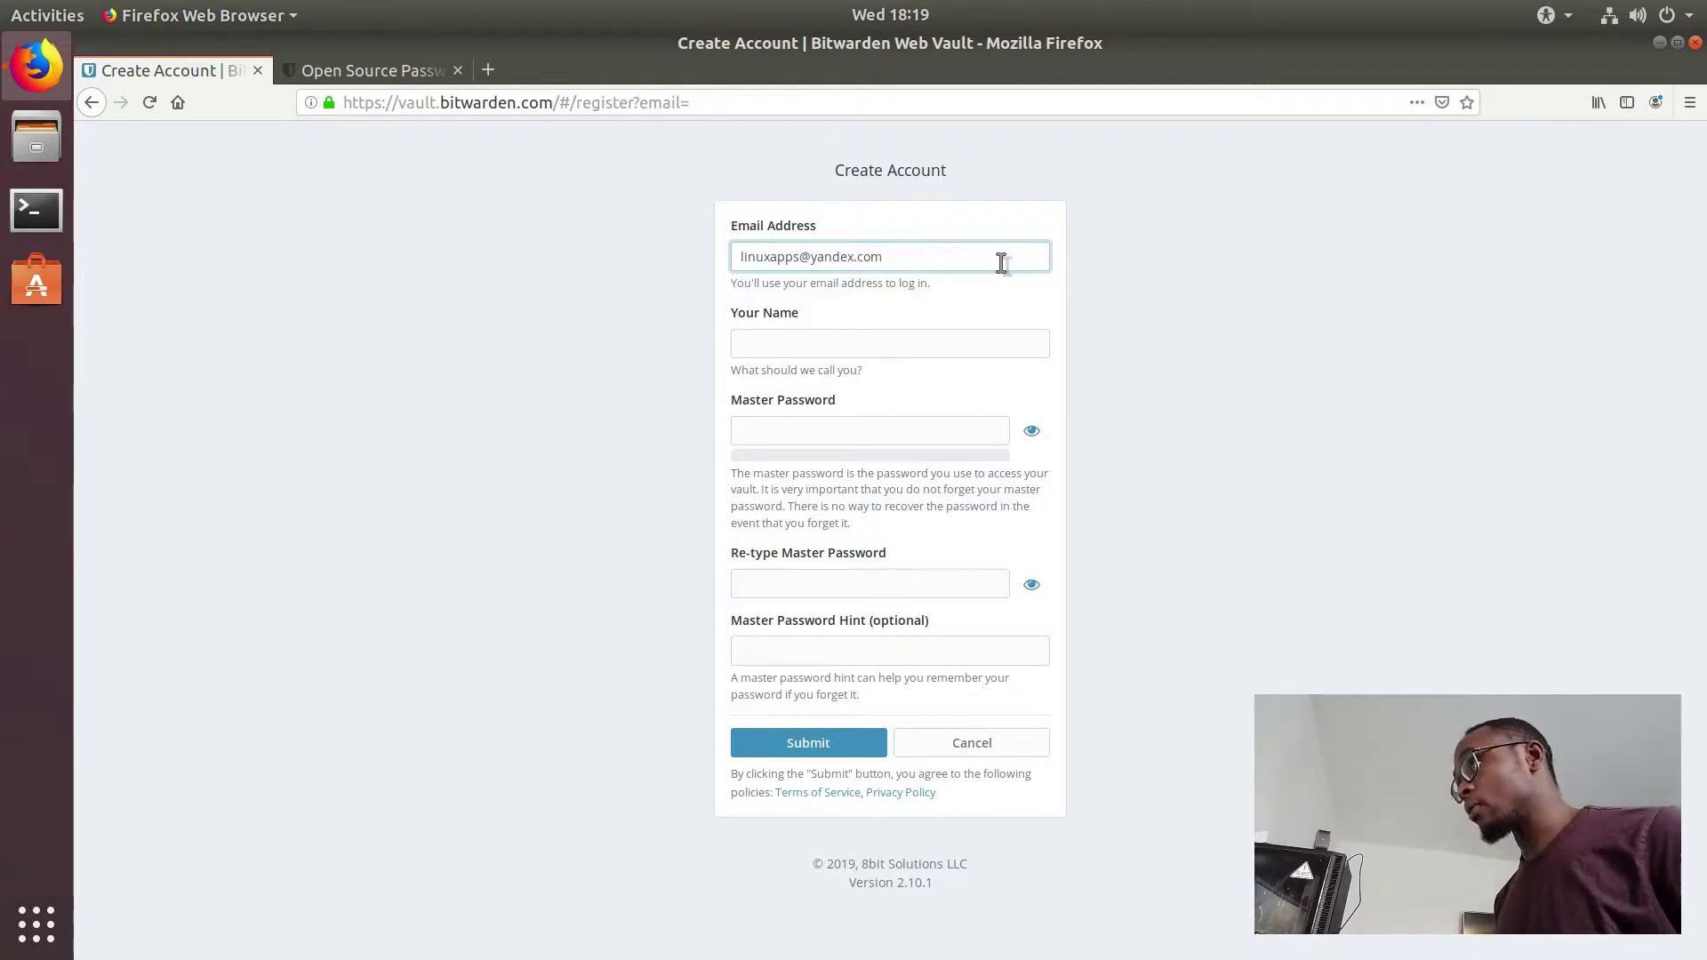
key(Tab)
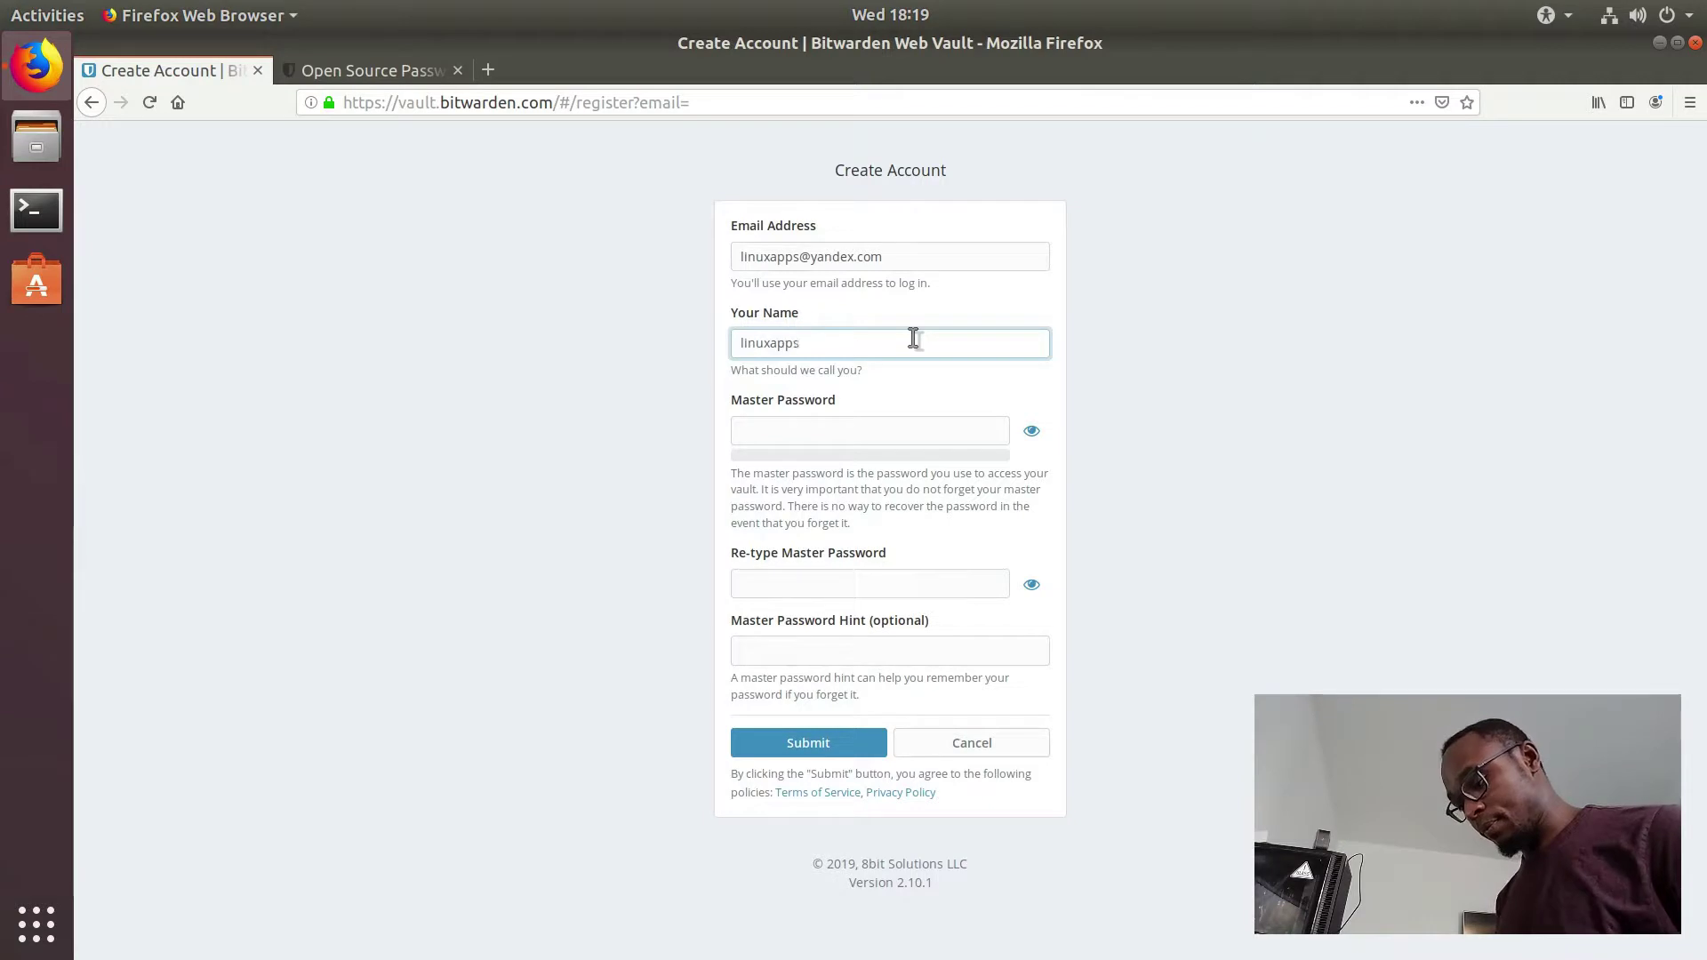
Step: Enter the master password and begin re-typing it in the confirmation field
click(909, 434)
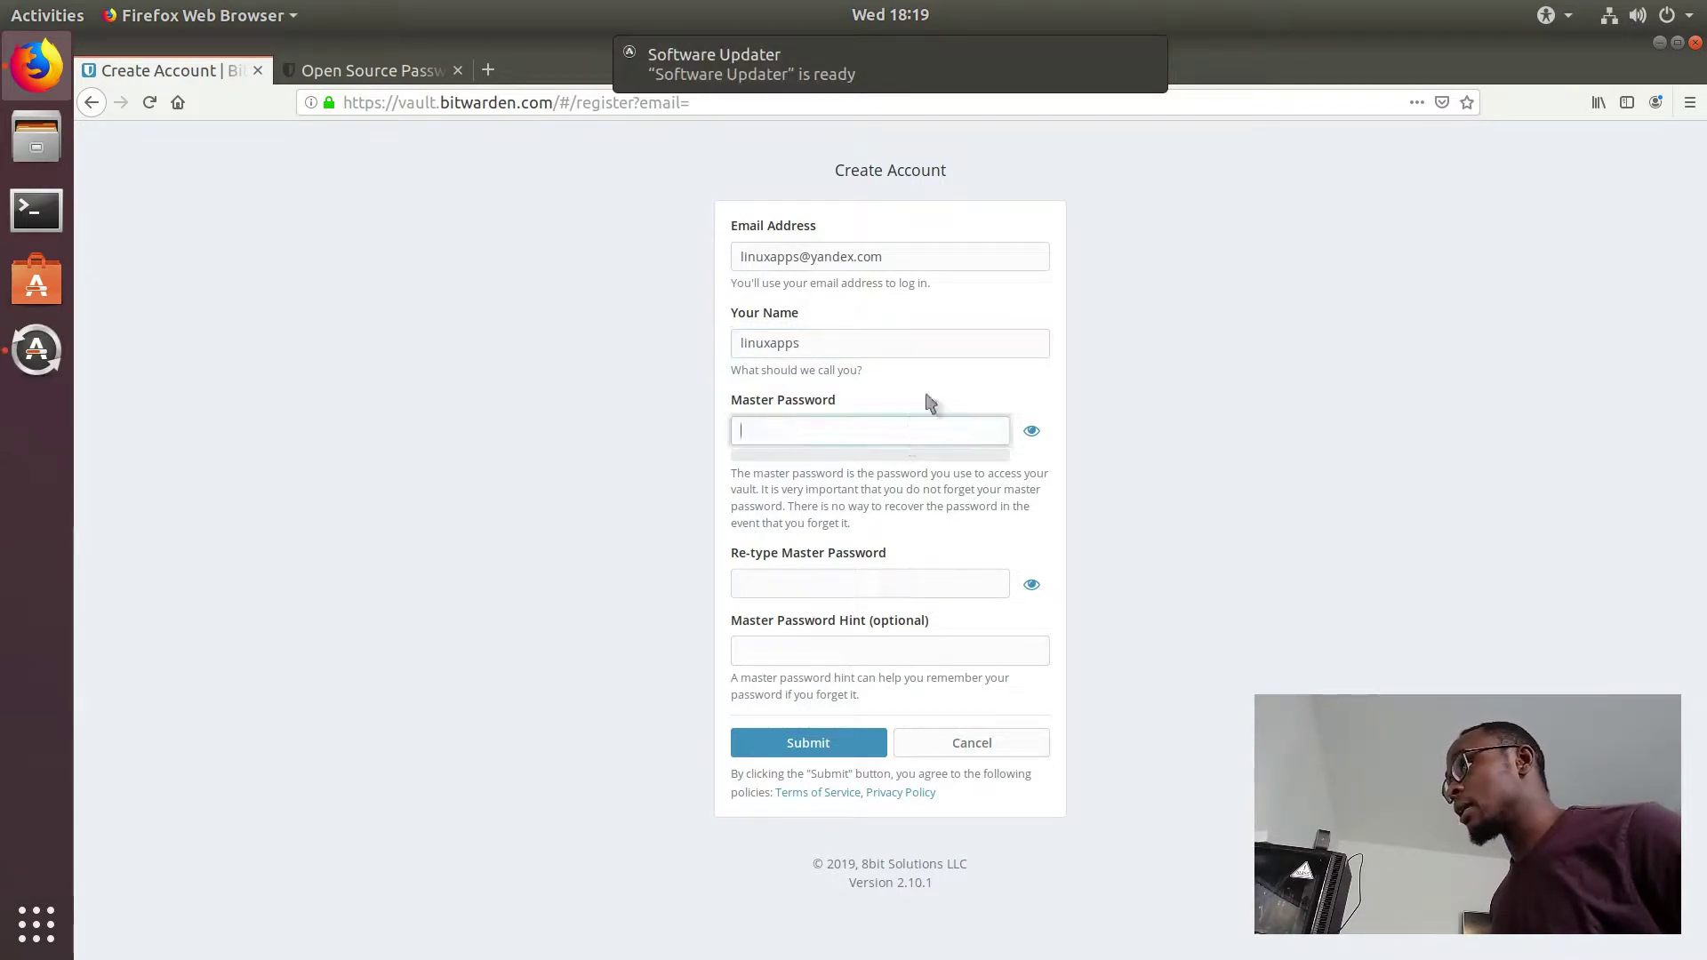
click(1152, 54)
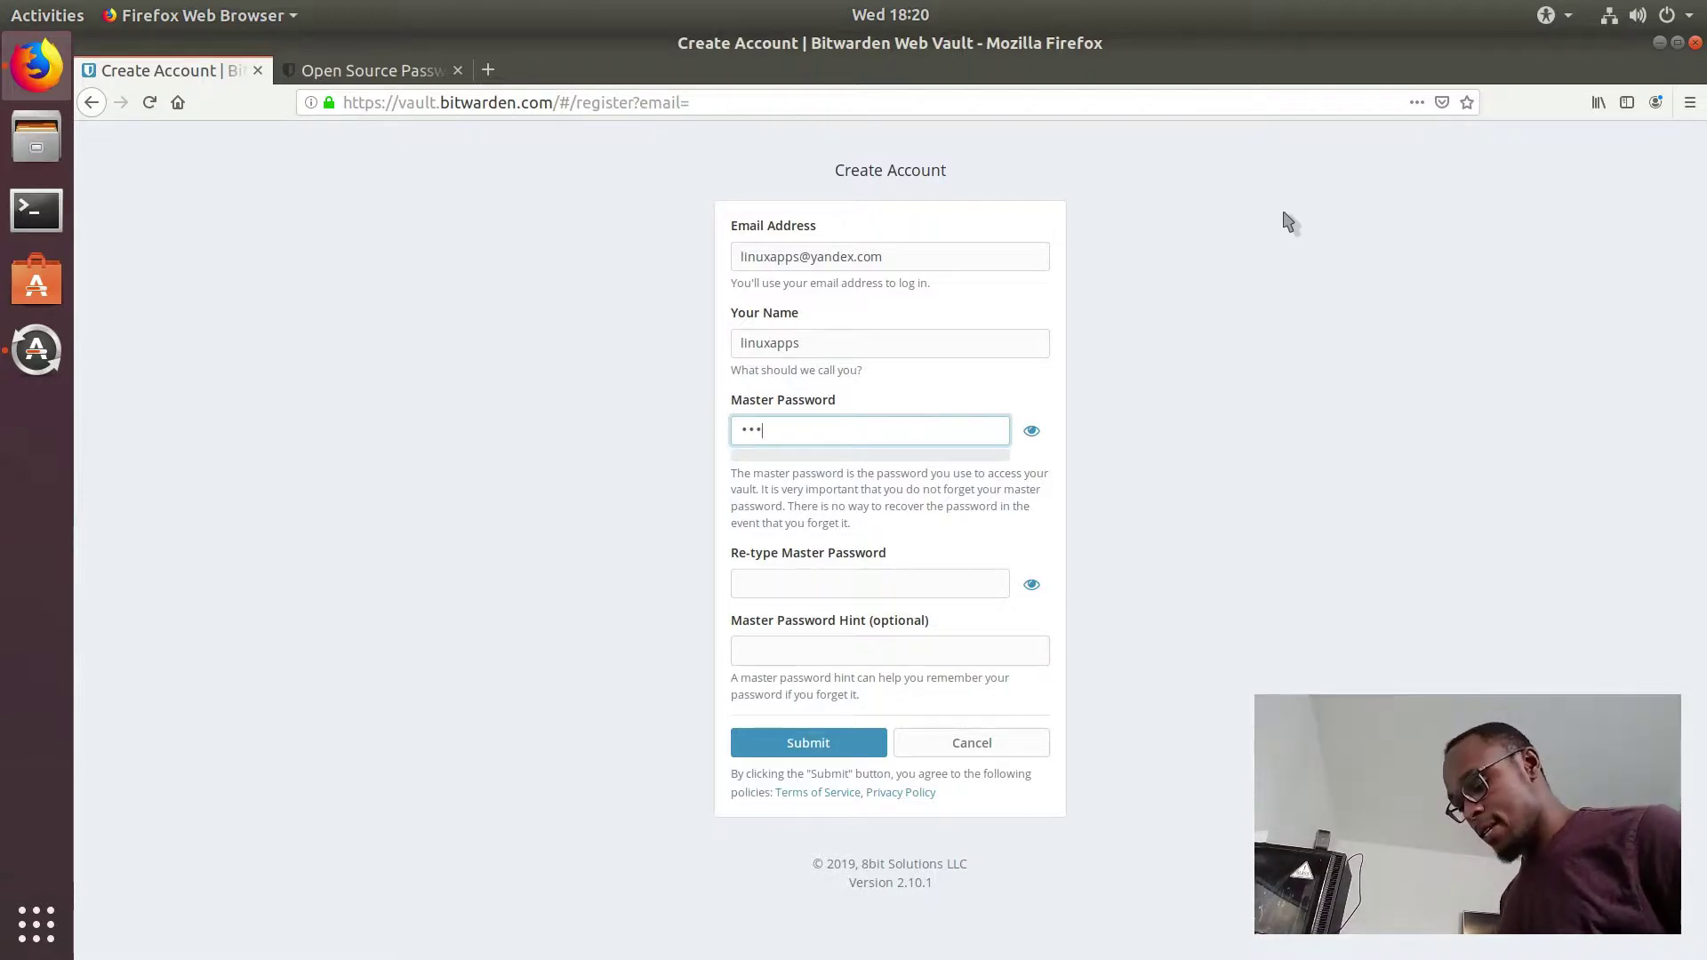
text(••••)
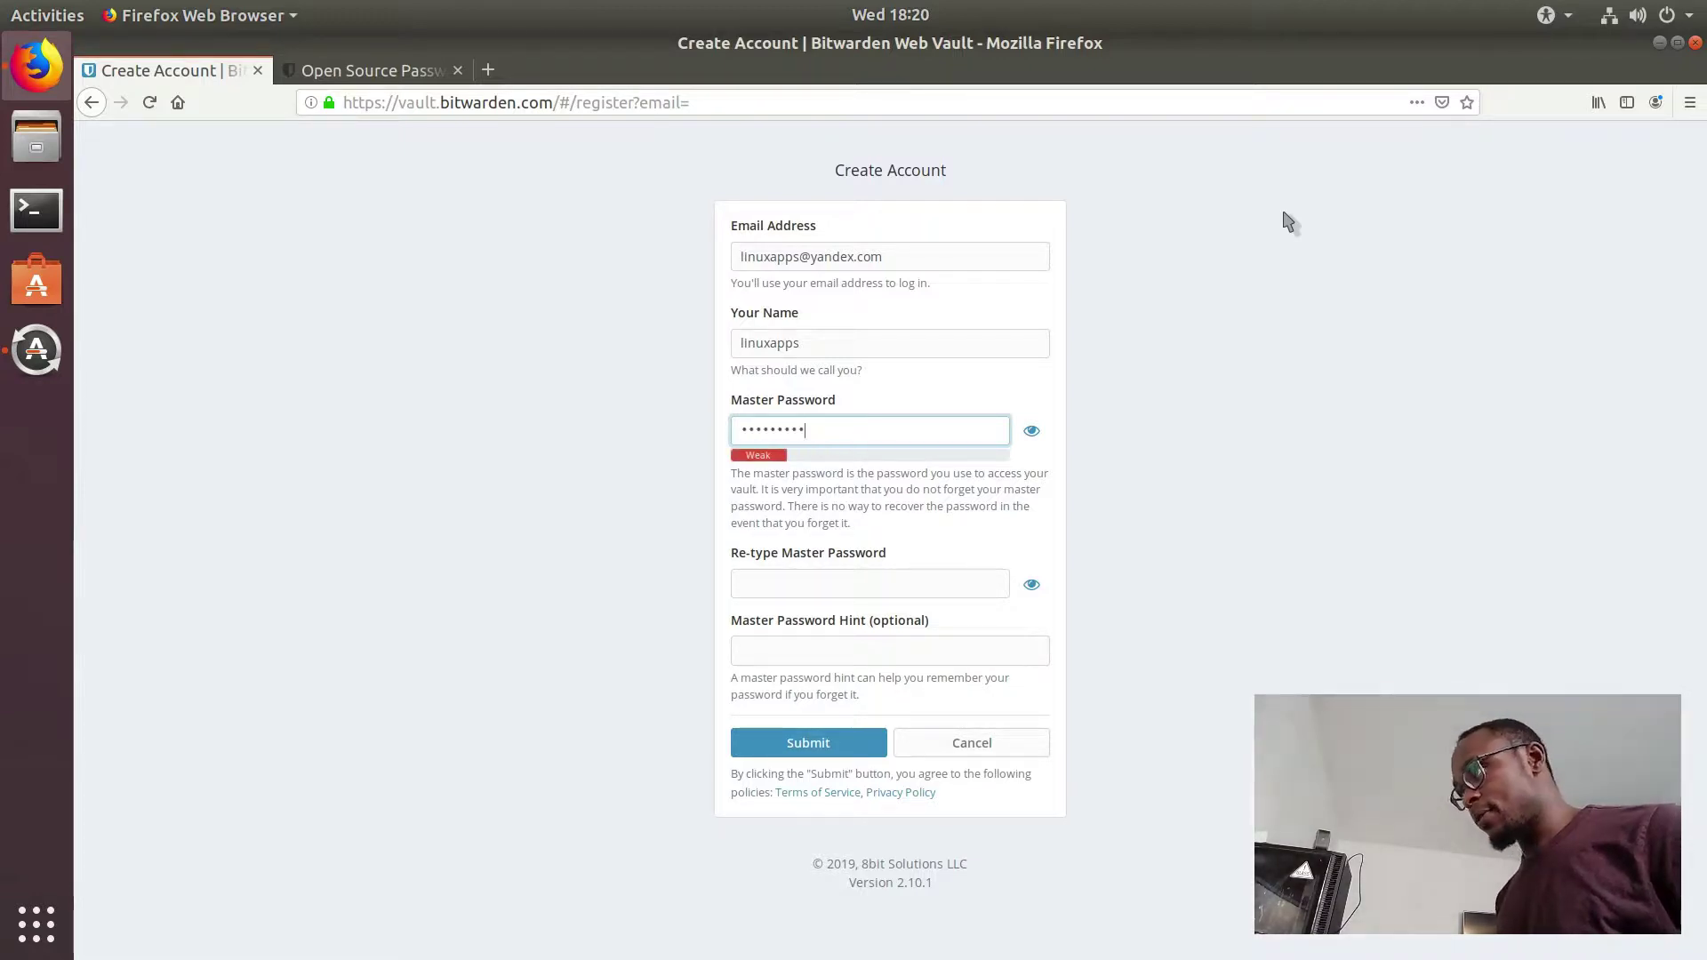
text(••)
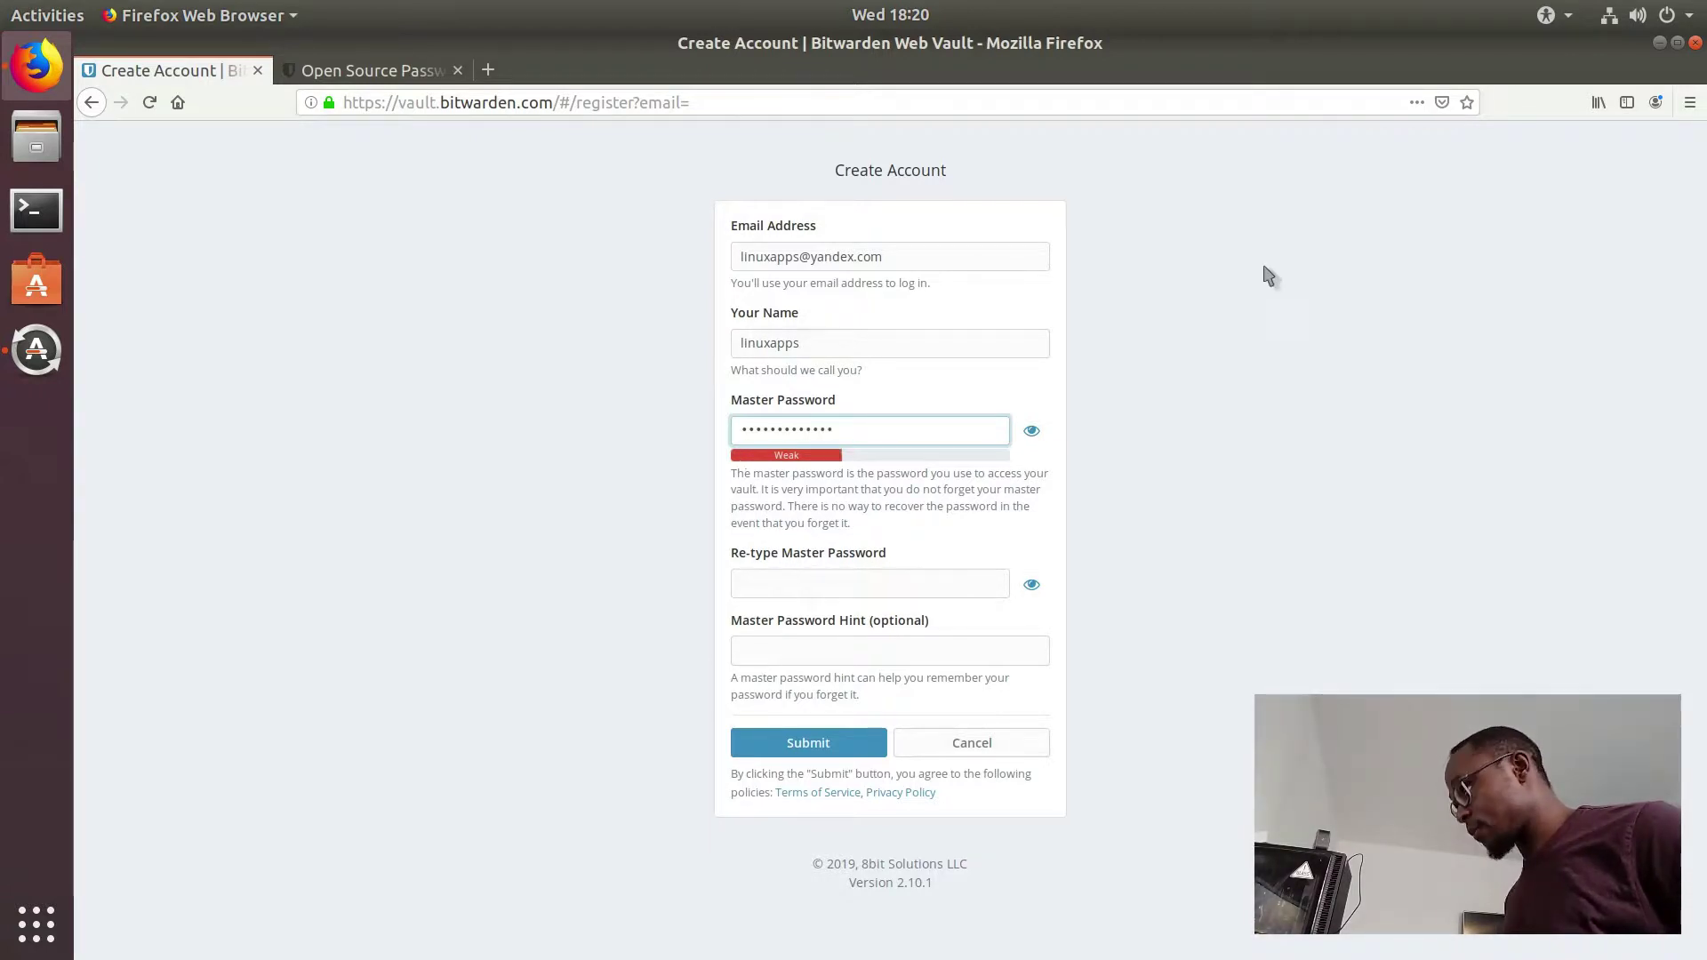
click(972, 584)
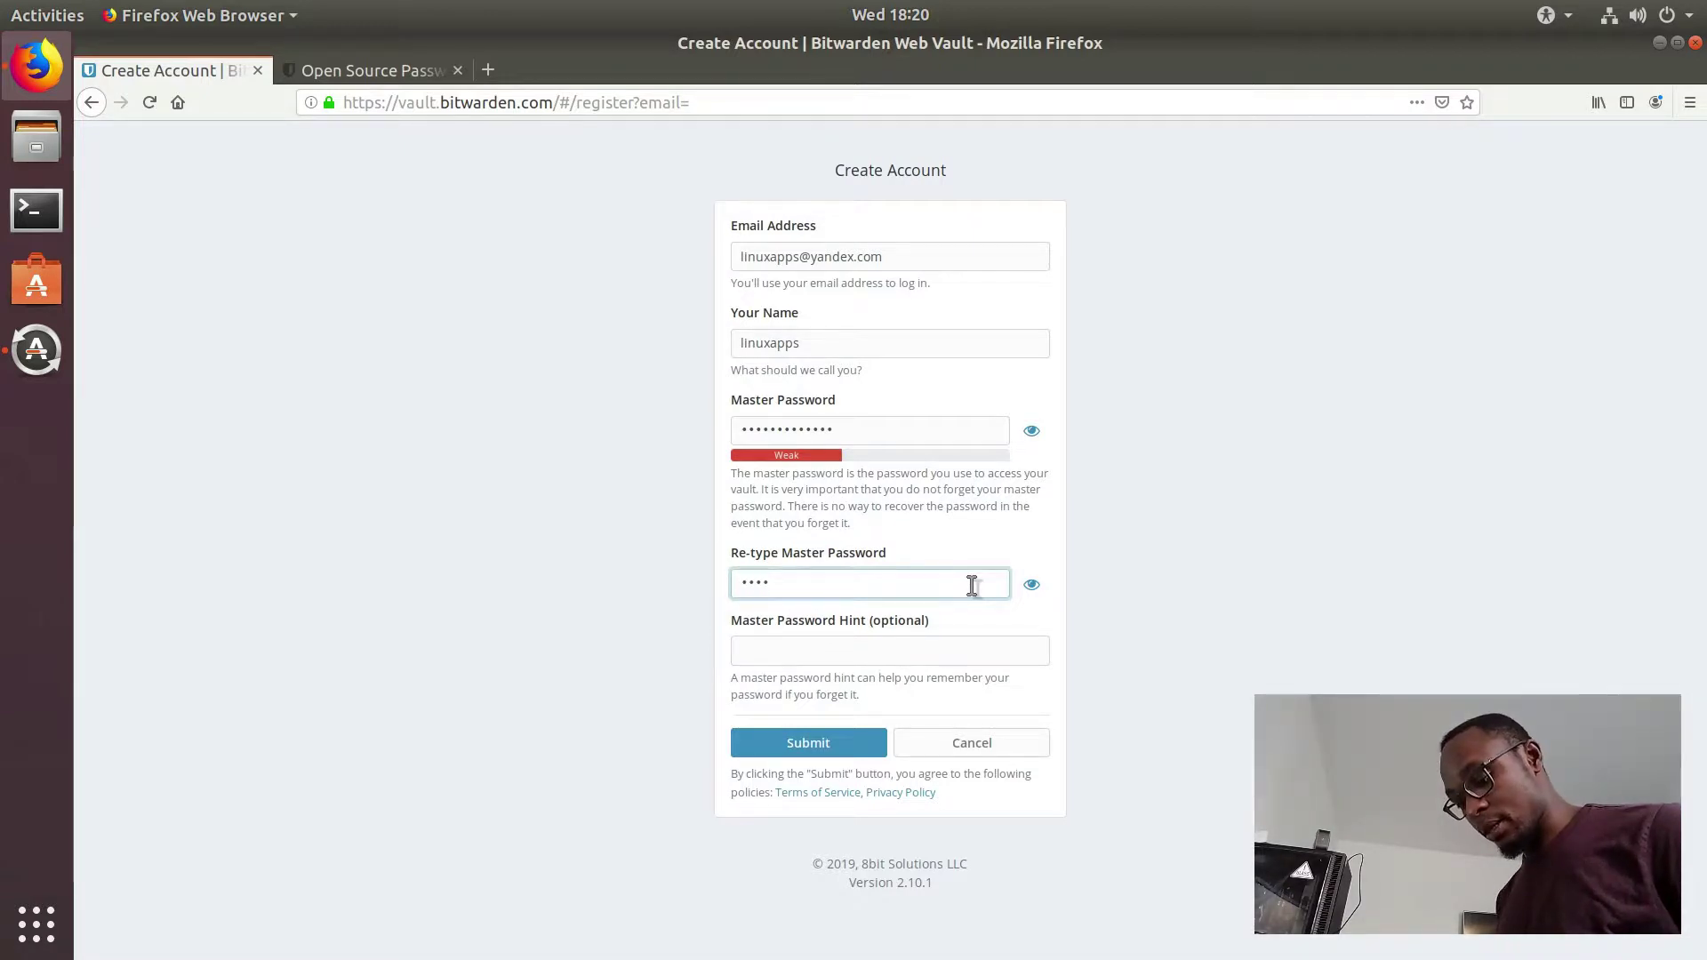
text(•••••)
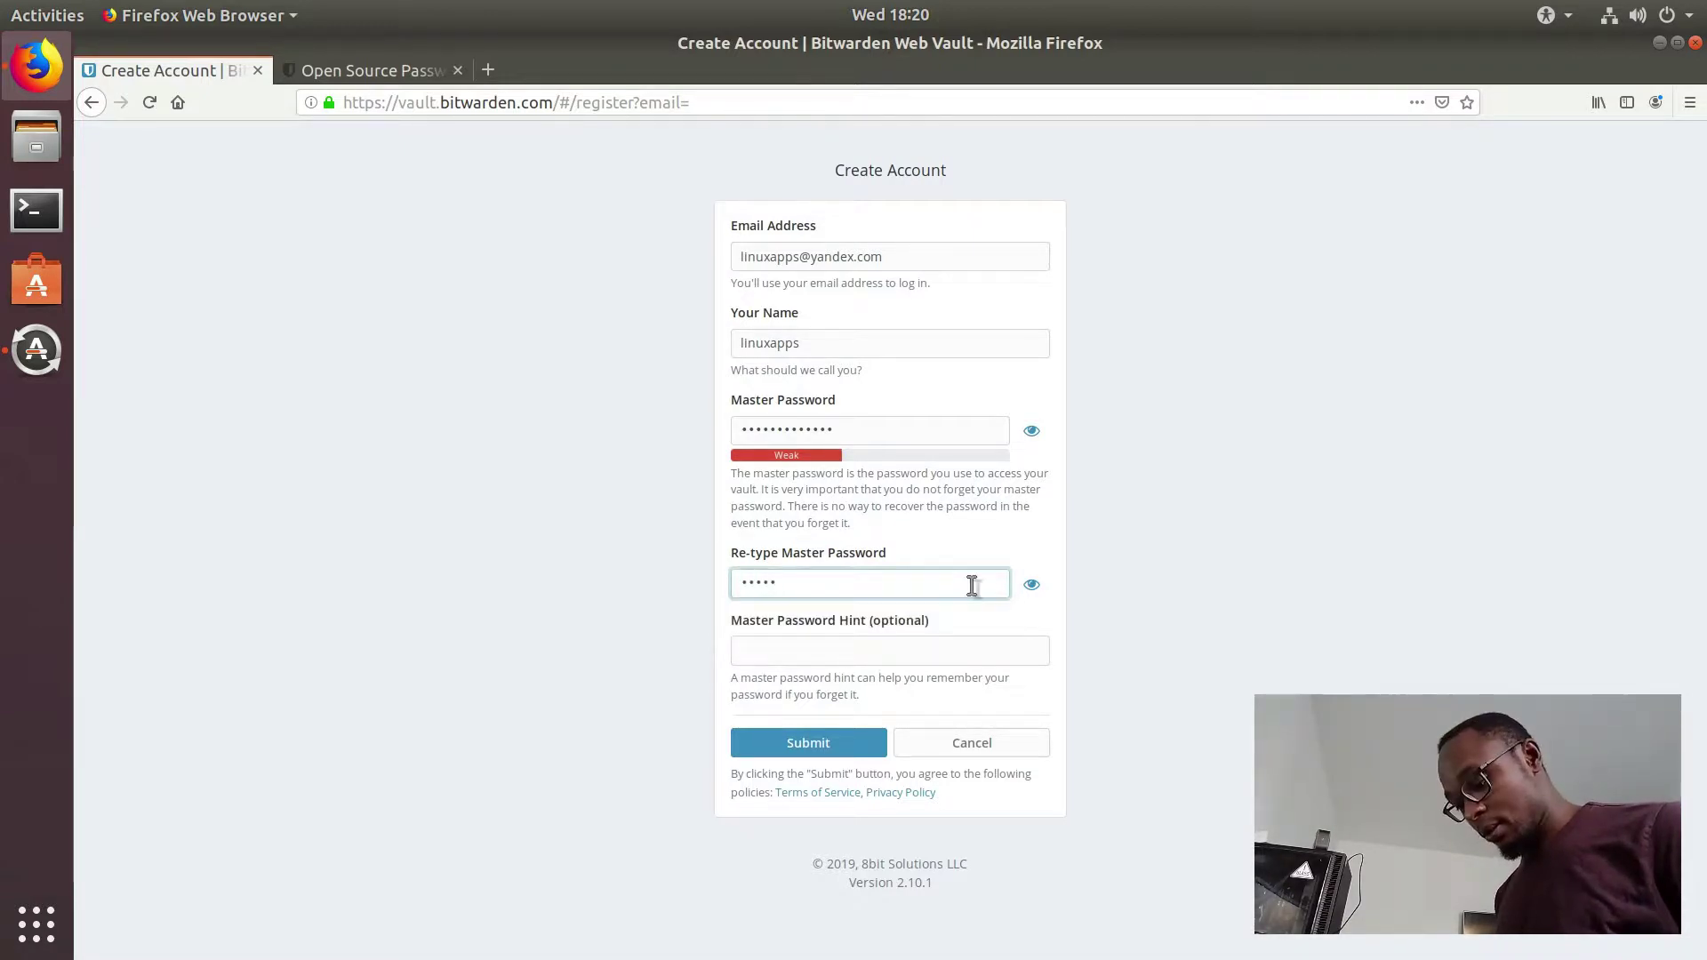
text(••••)
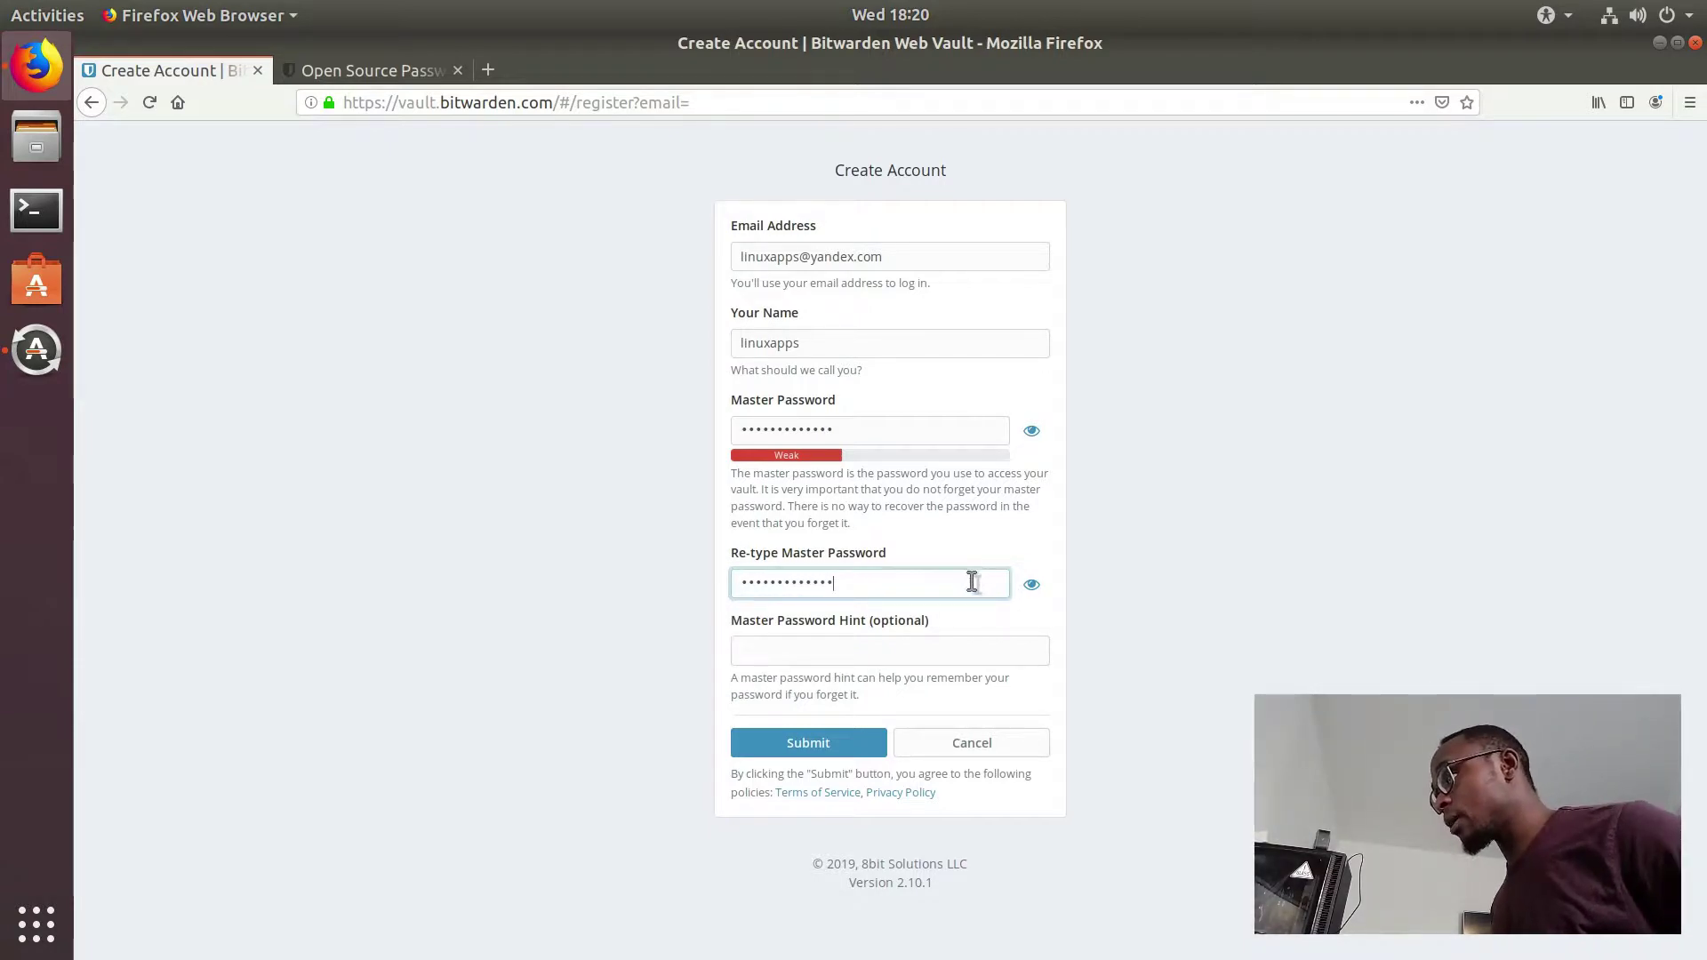
Step: Submit the registration, declining Firefox's save prompt and accepting the weak master password
click(867, 745)
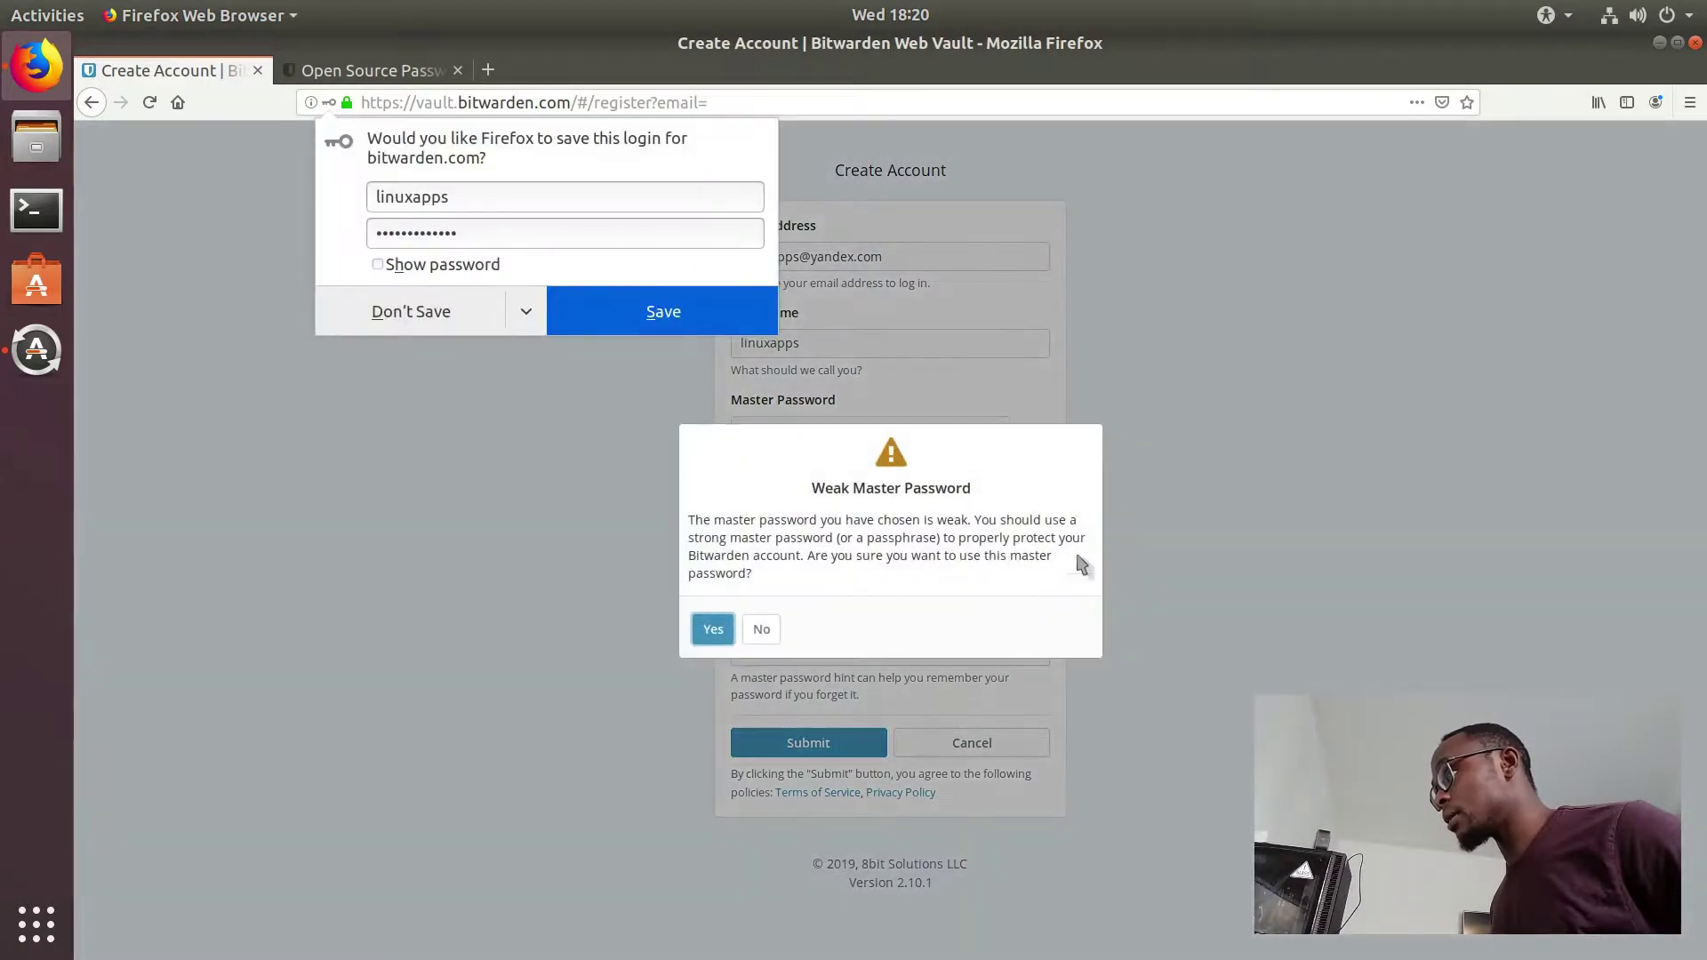
click(458, 325)
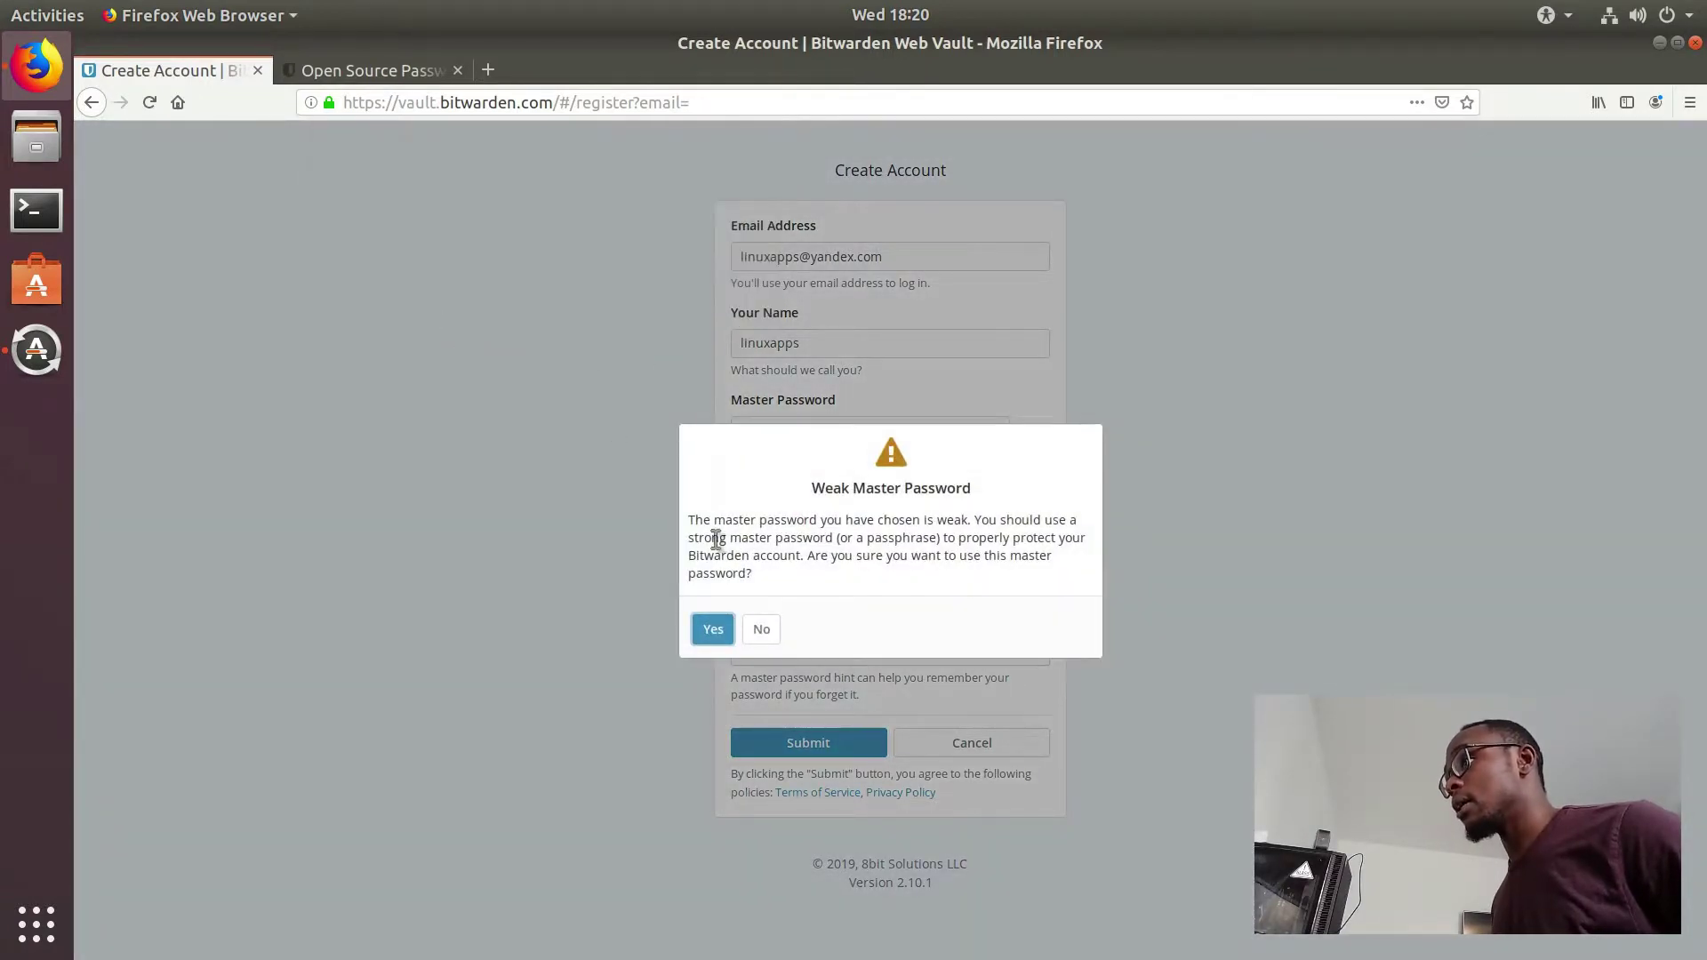
click(722, 632)
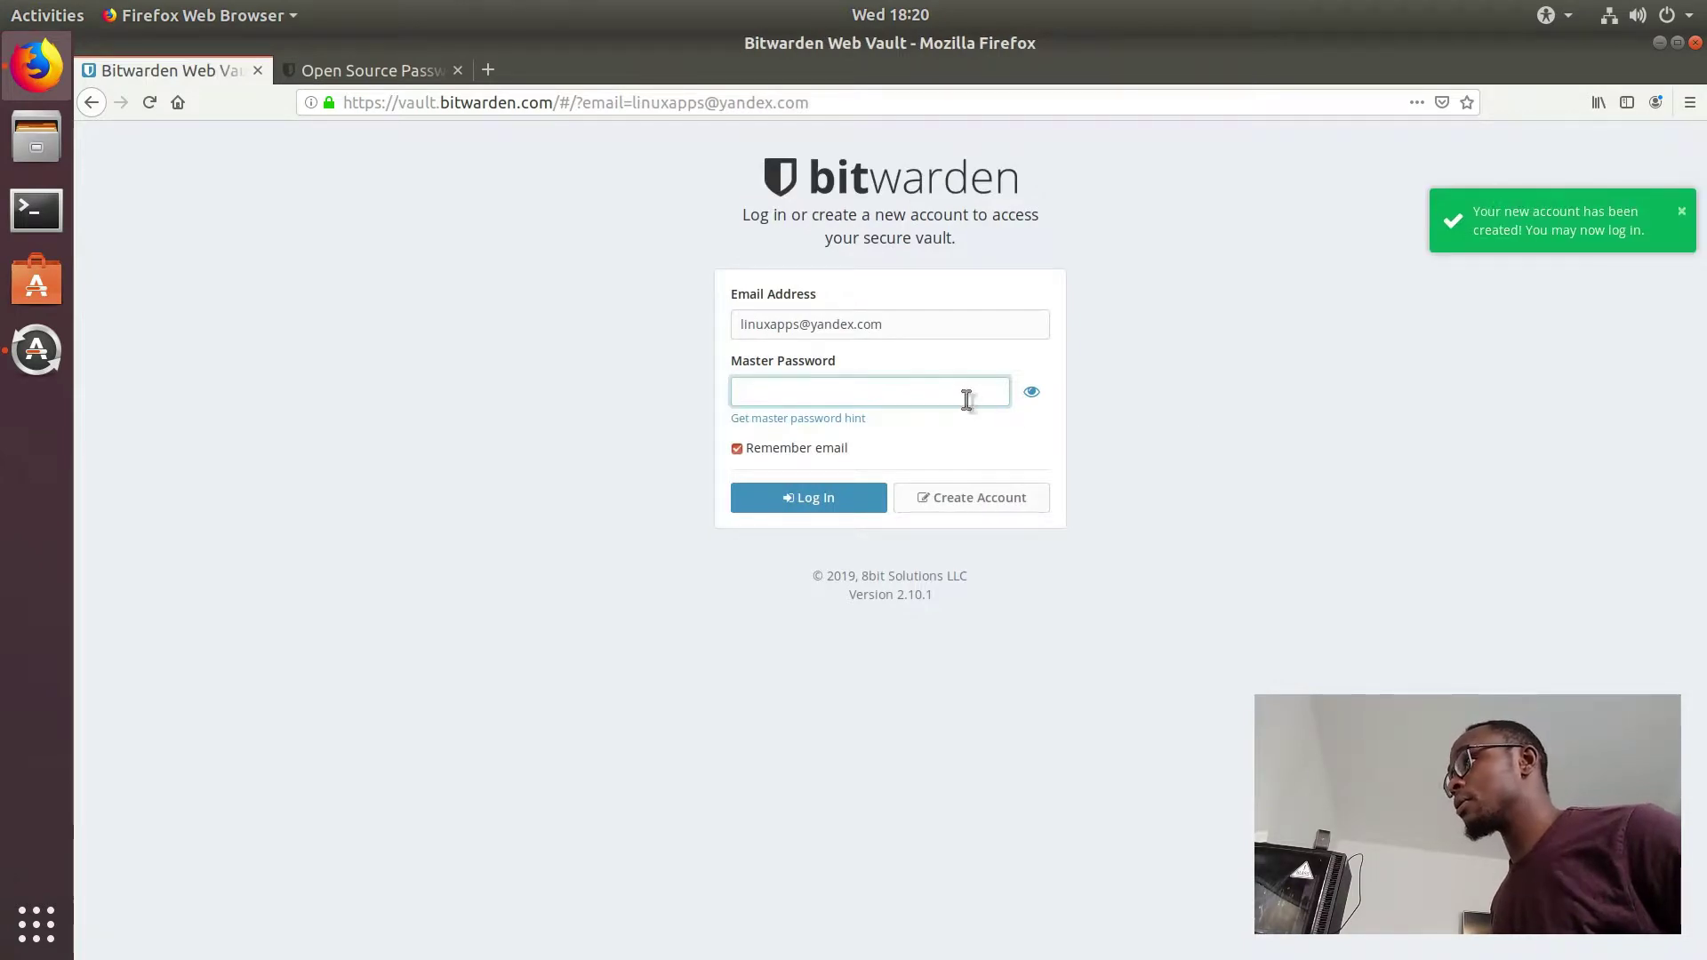
Step: Enter the master password on the login page and dismiss the software update dialog
text(•••)
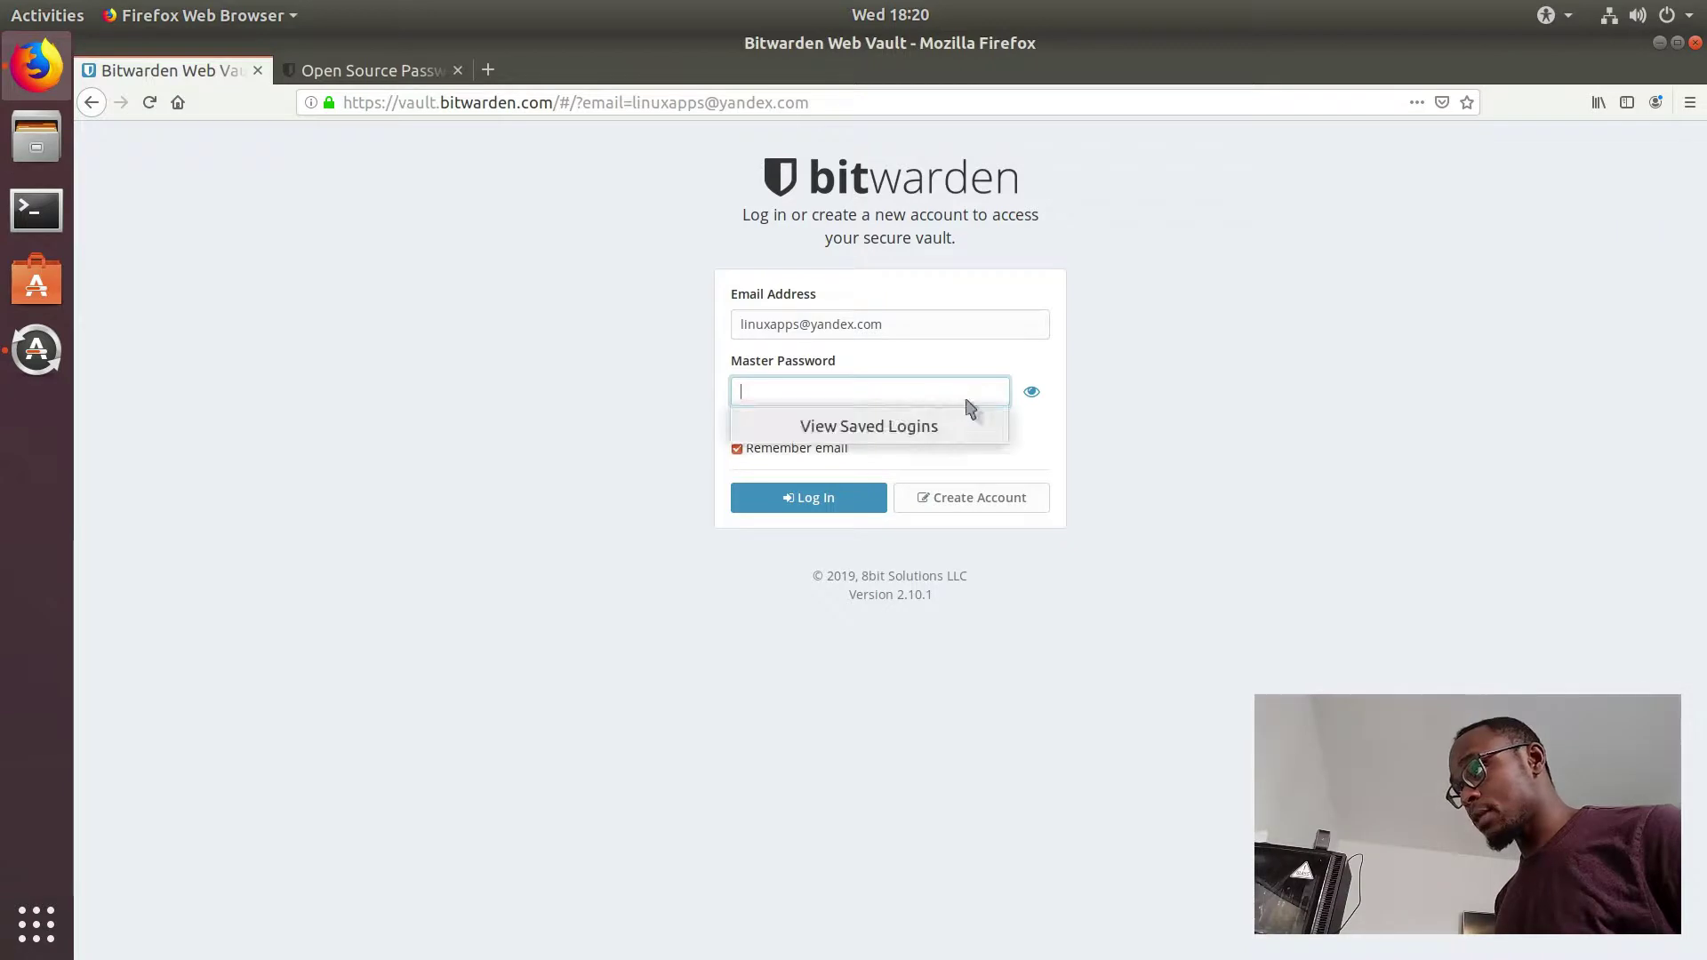
text(••••)
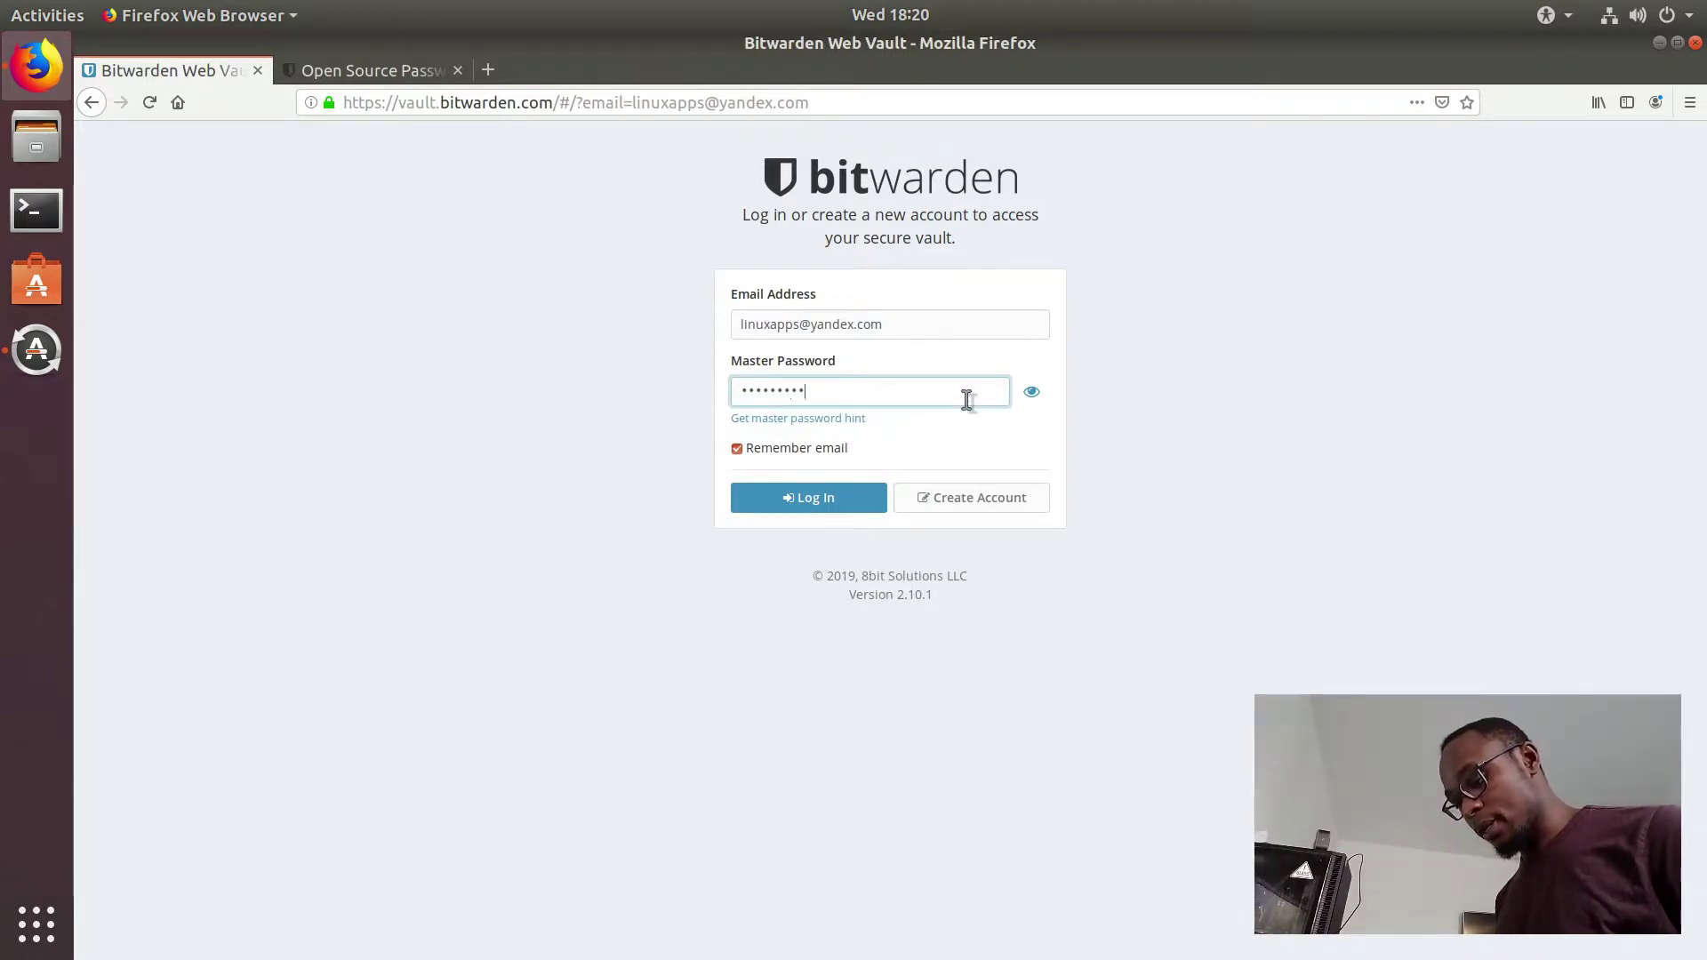
text(•••••••••)
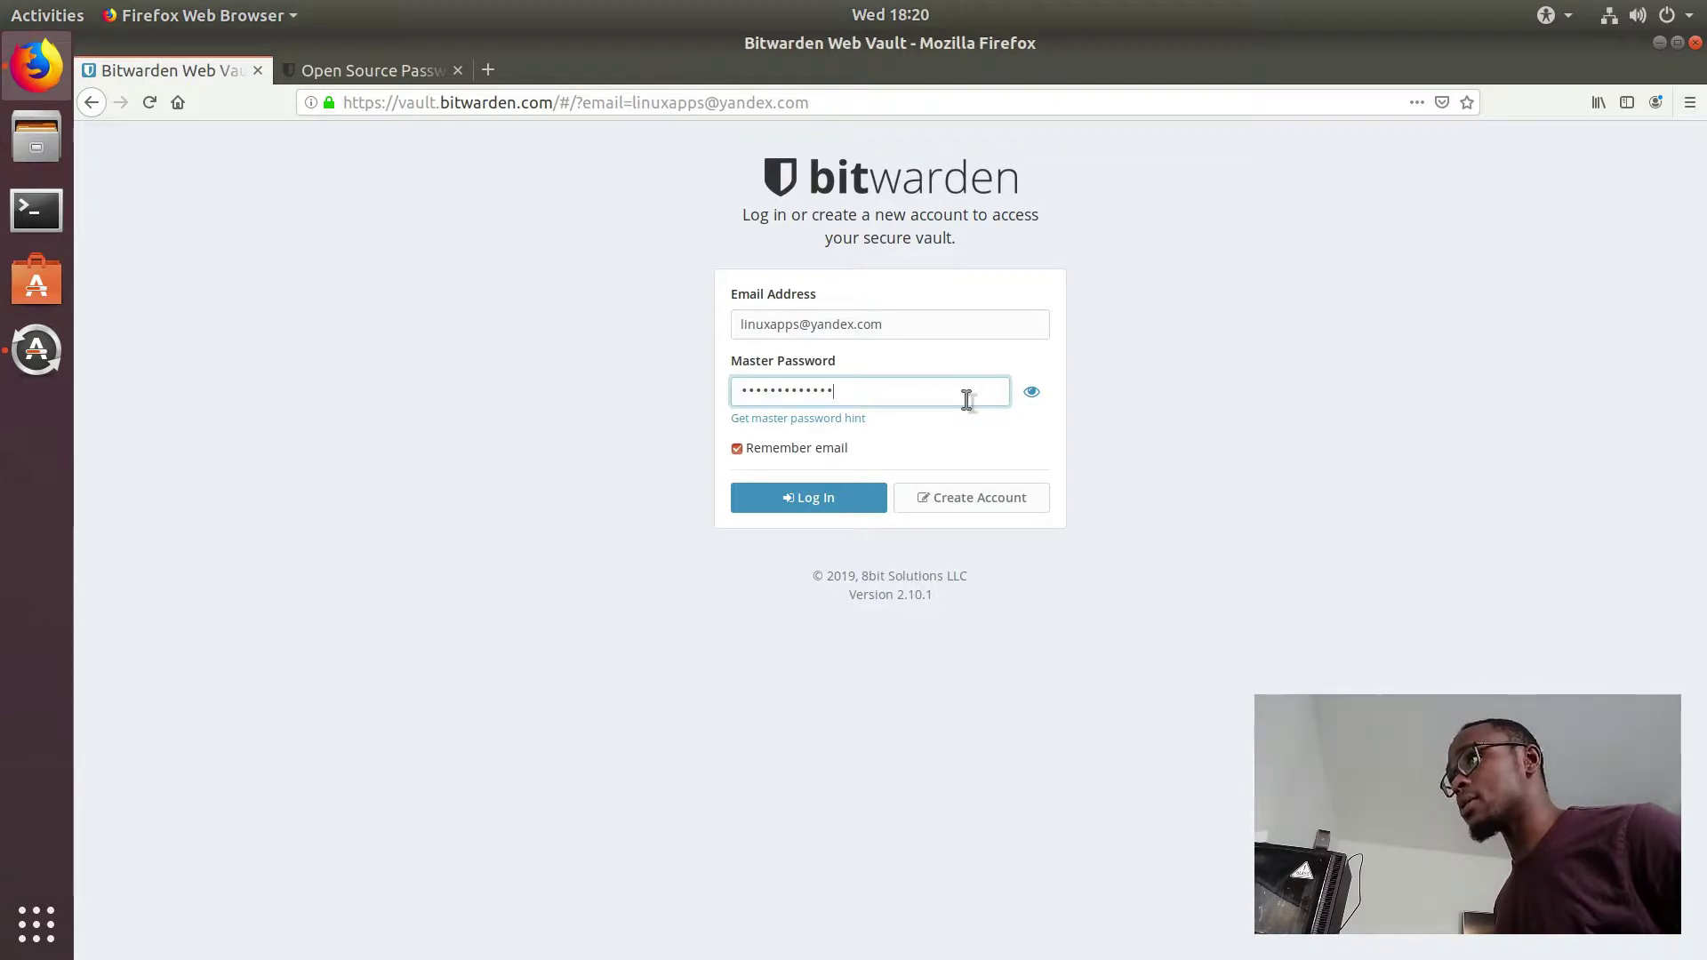
click(56, 370)
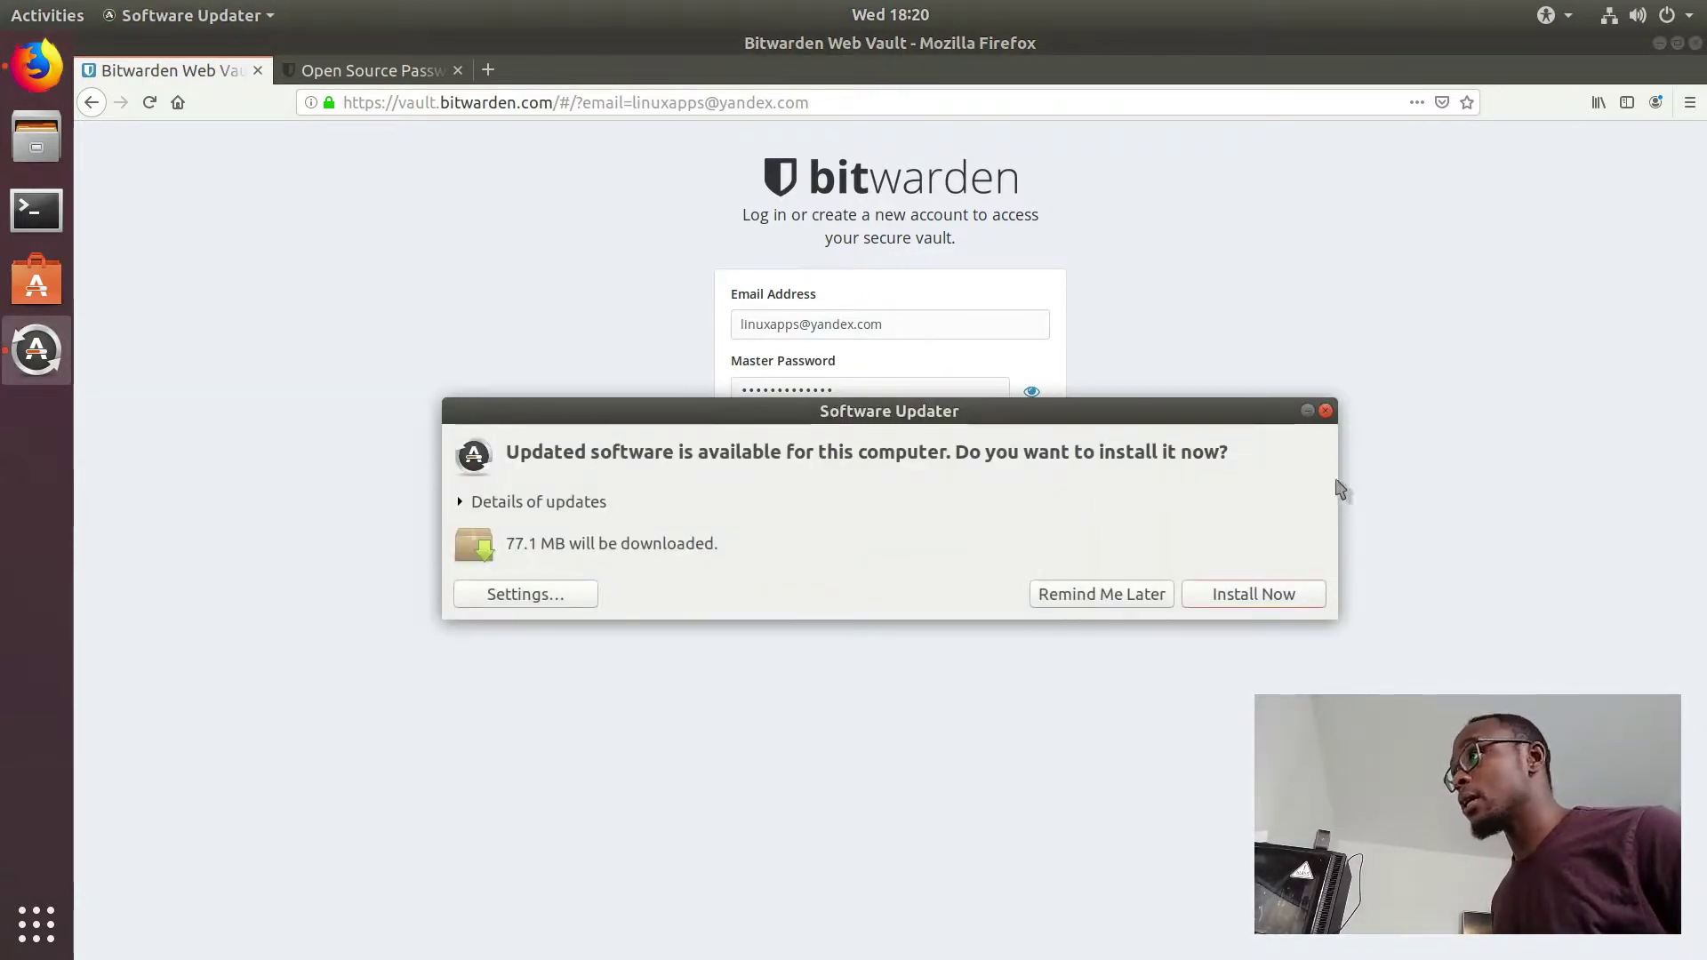
click(1325, 410)
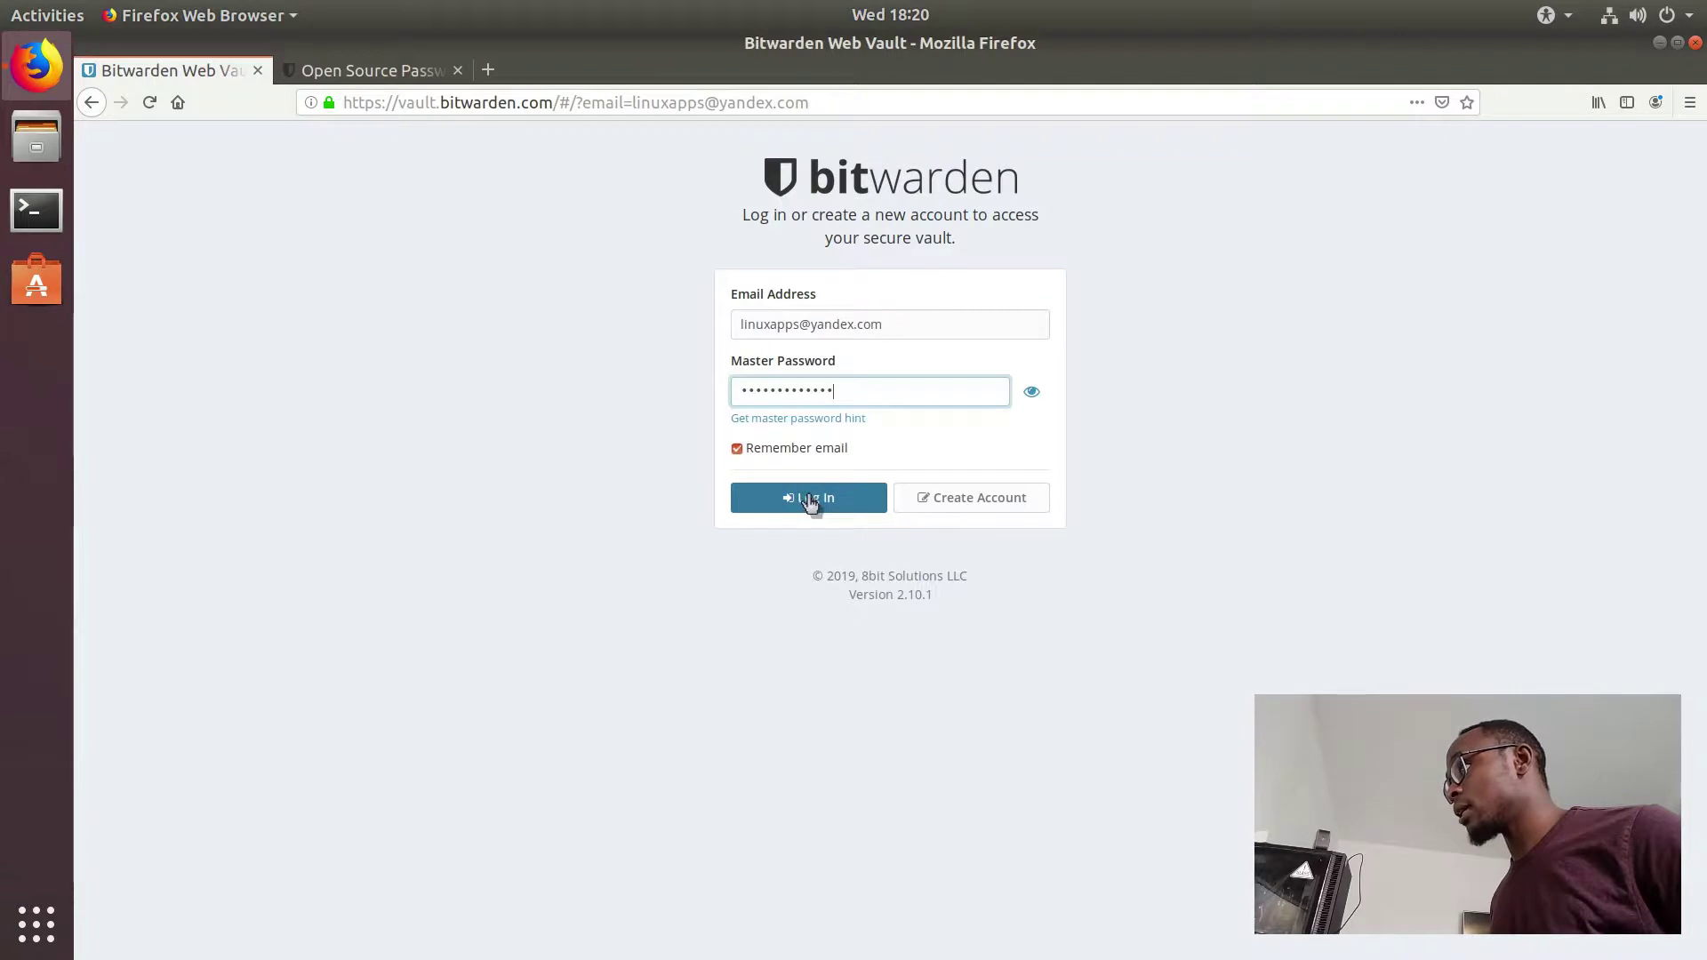
Step: Log in to the new vault and choose Don't Save in Firefox's save-login prompt
click(847, 501)
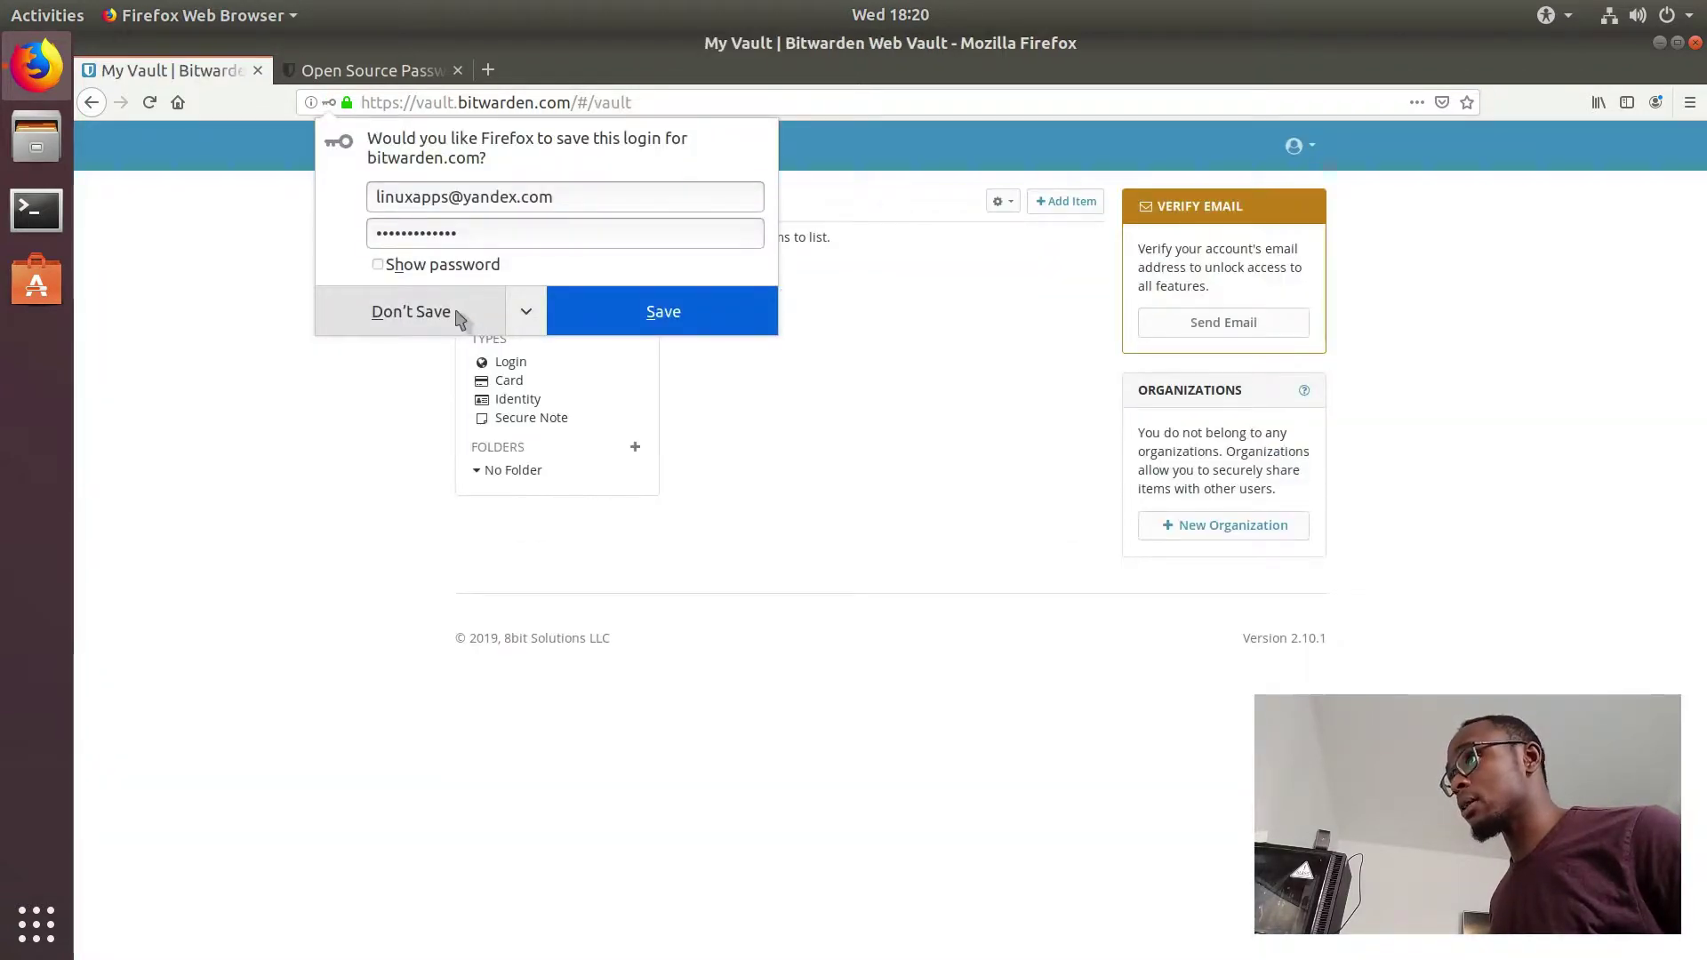
click(459, 316)
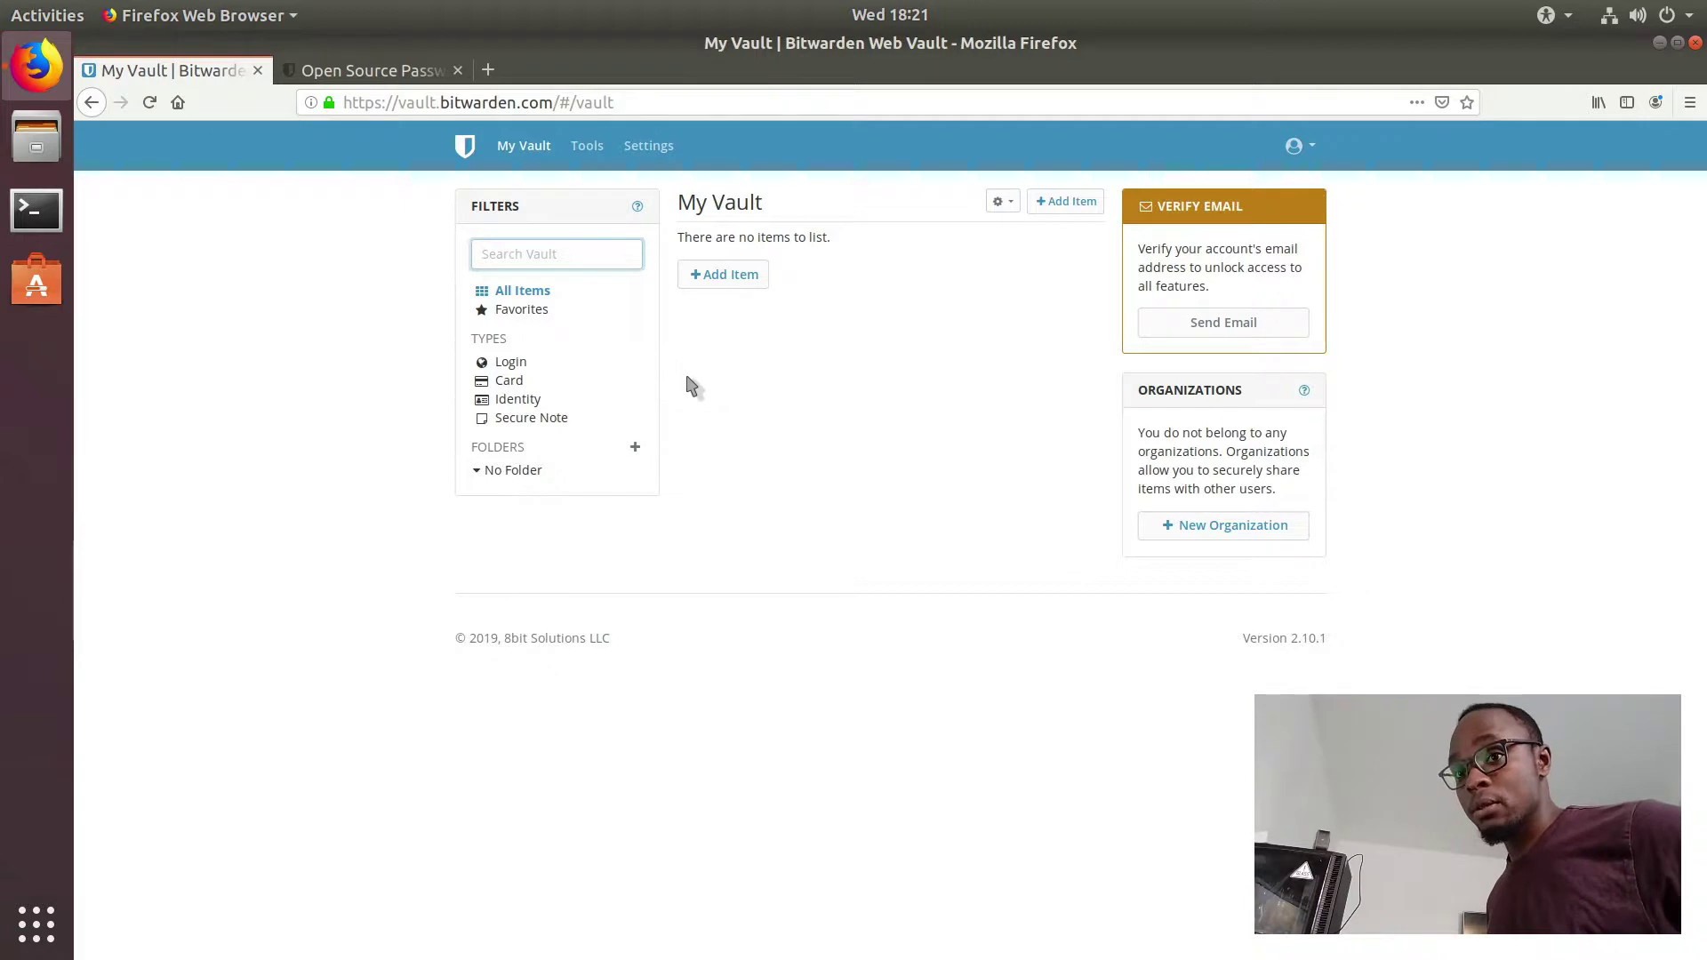
Step: In a new tab, open the Firefox Add-ons Manager and view its Extensions and Plugins lists
click(488, 71)
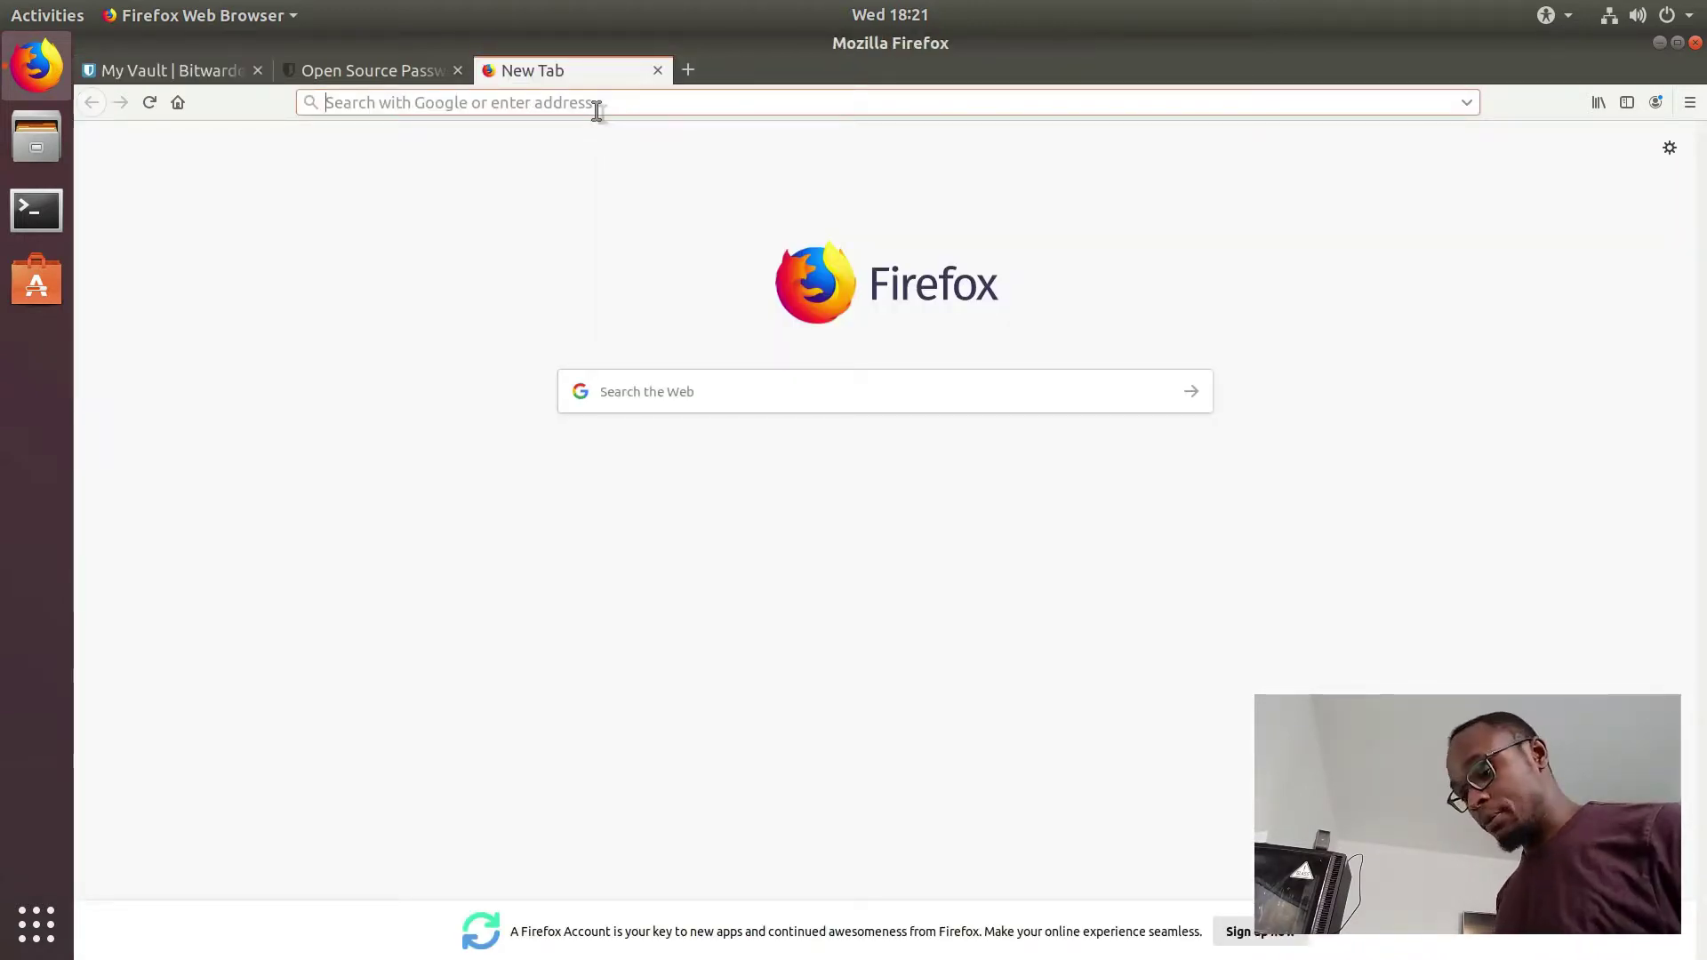
click(1691, 103)
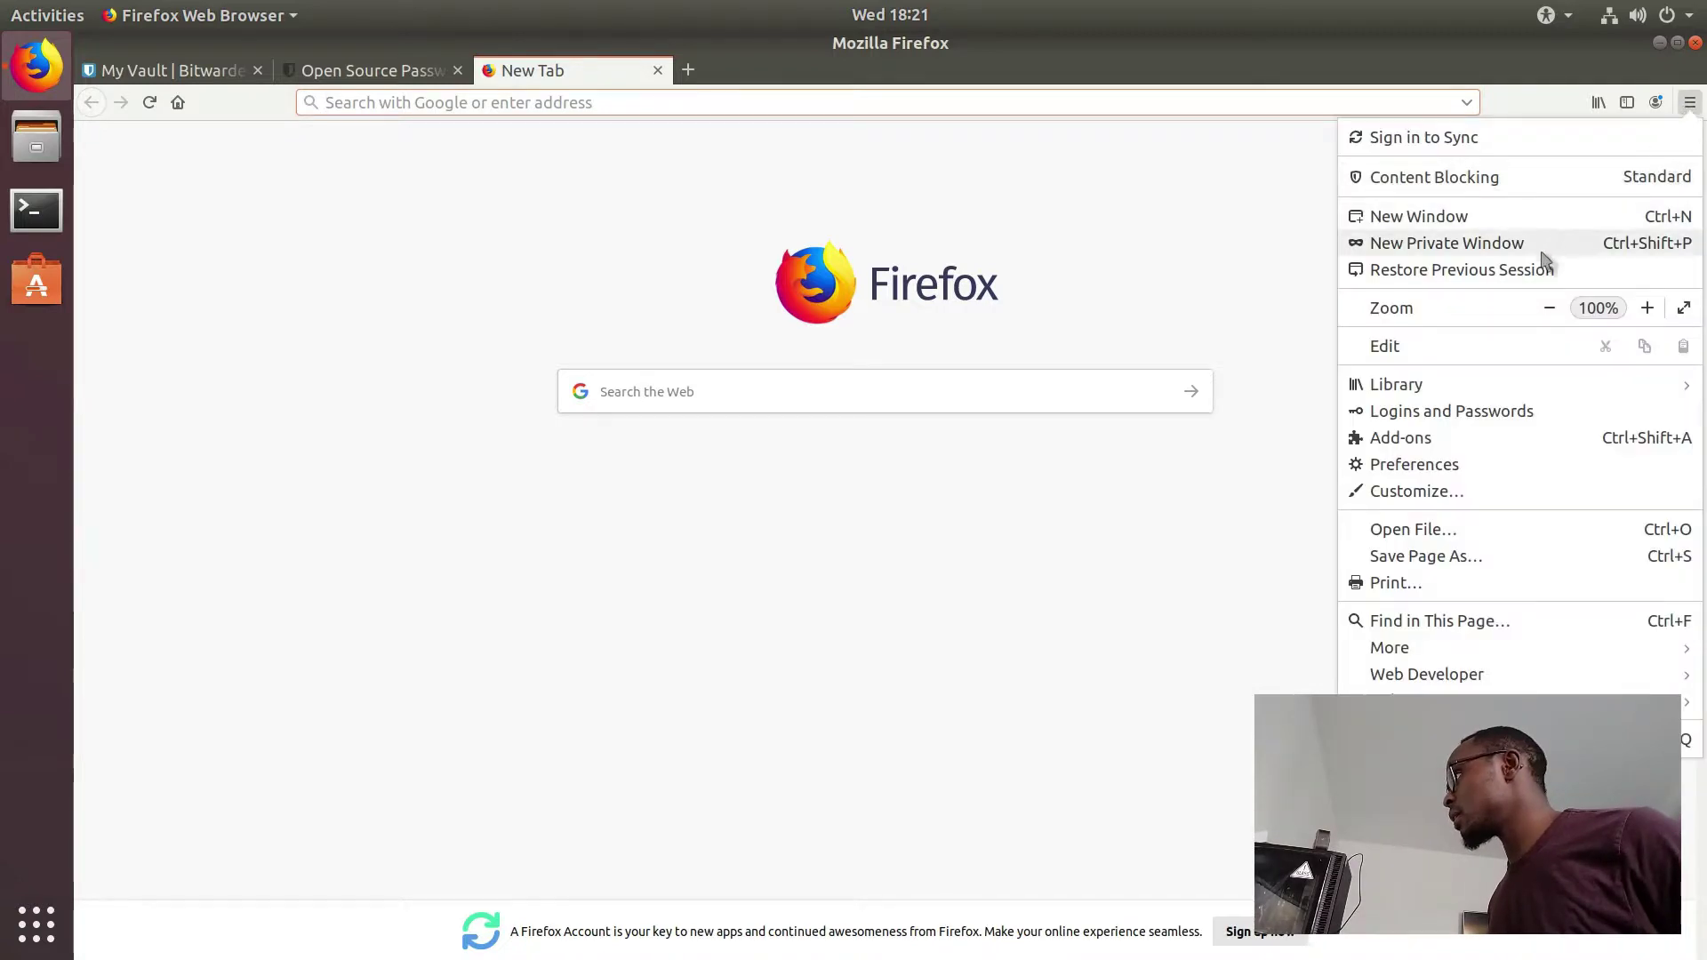
click(1491, 437)
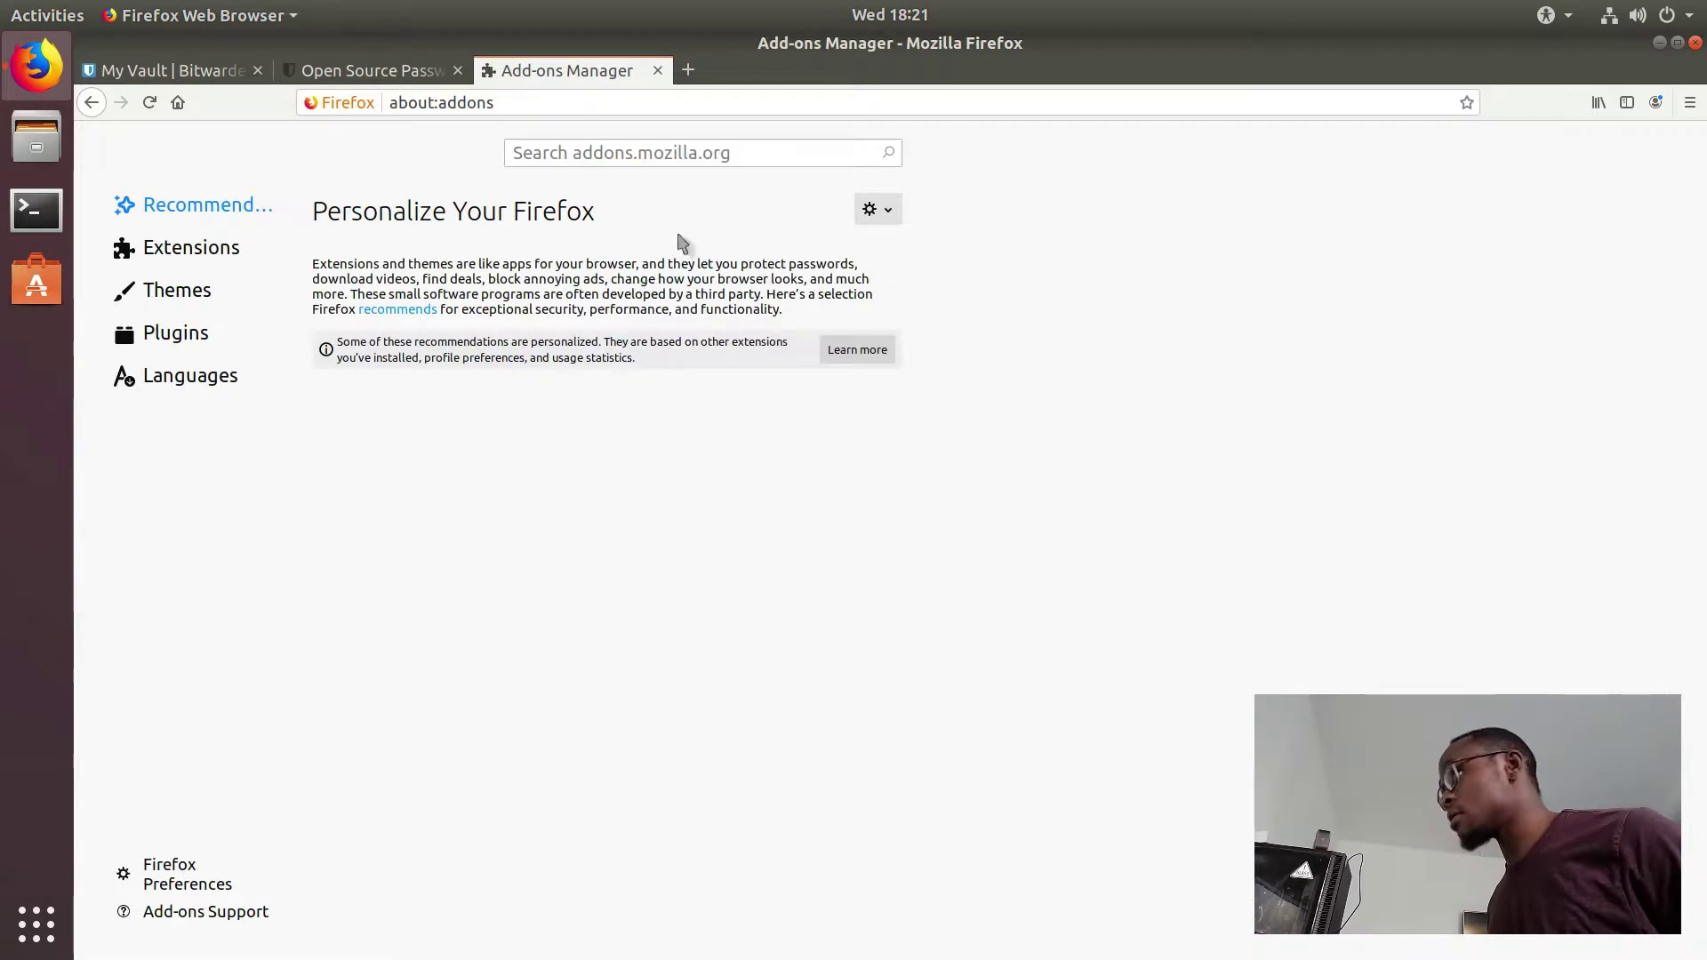
click(217, 266)
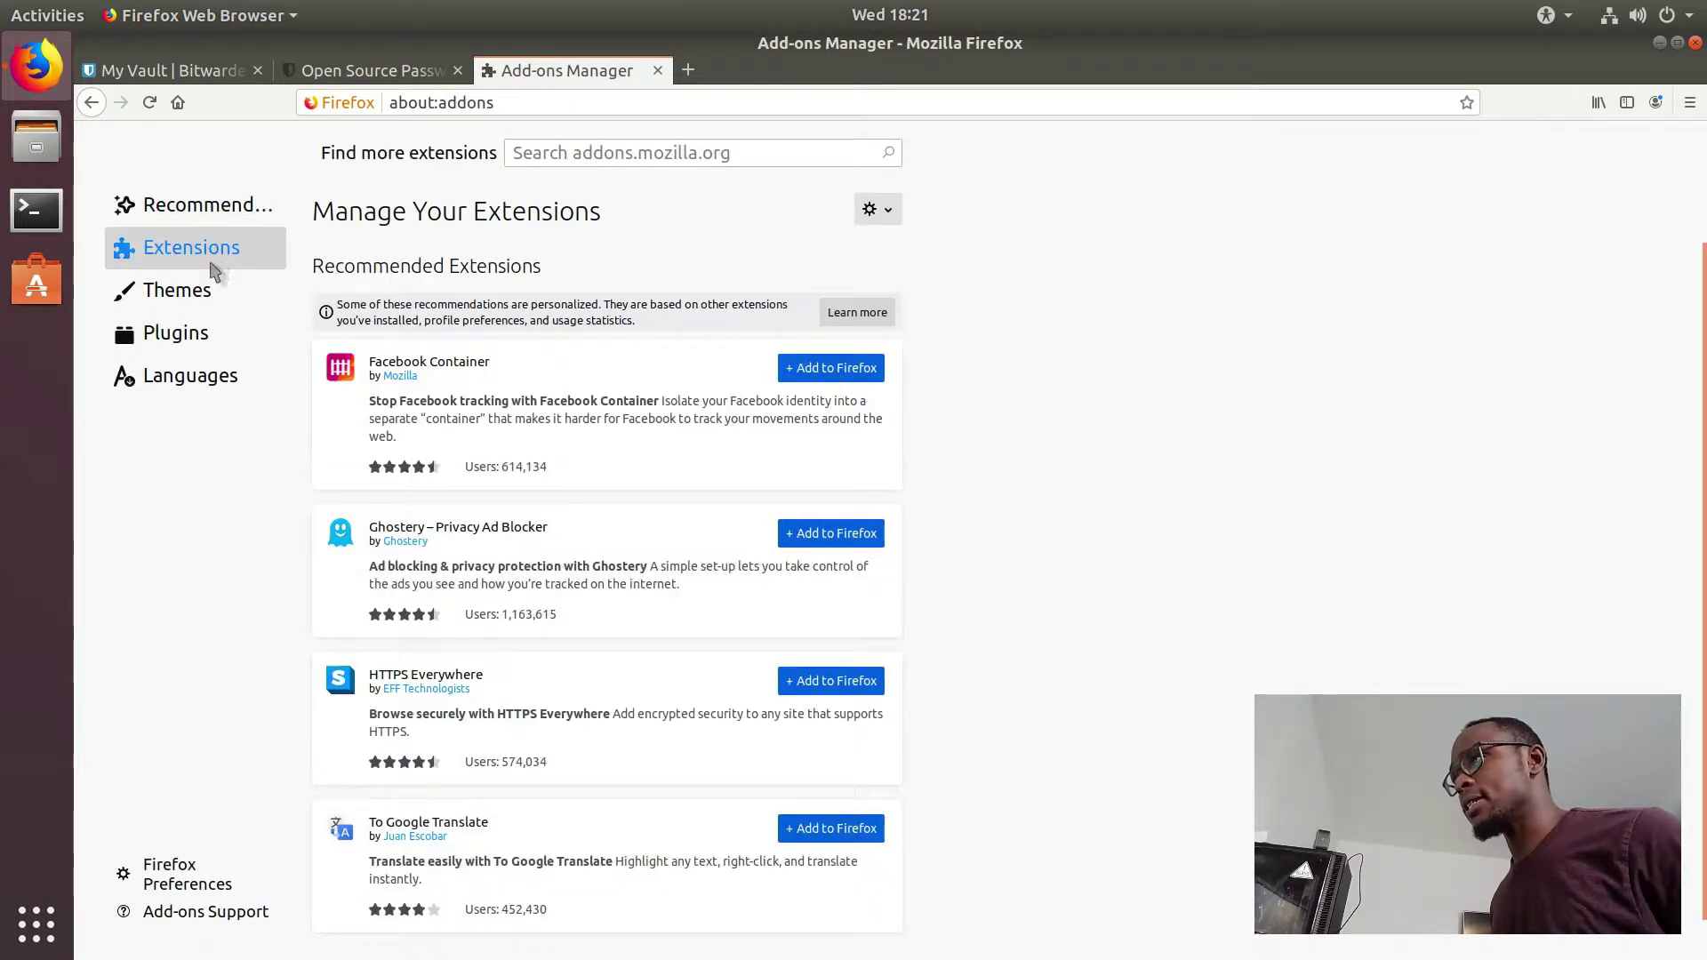
click(194, 338)
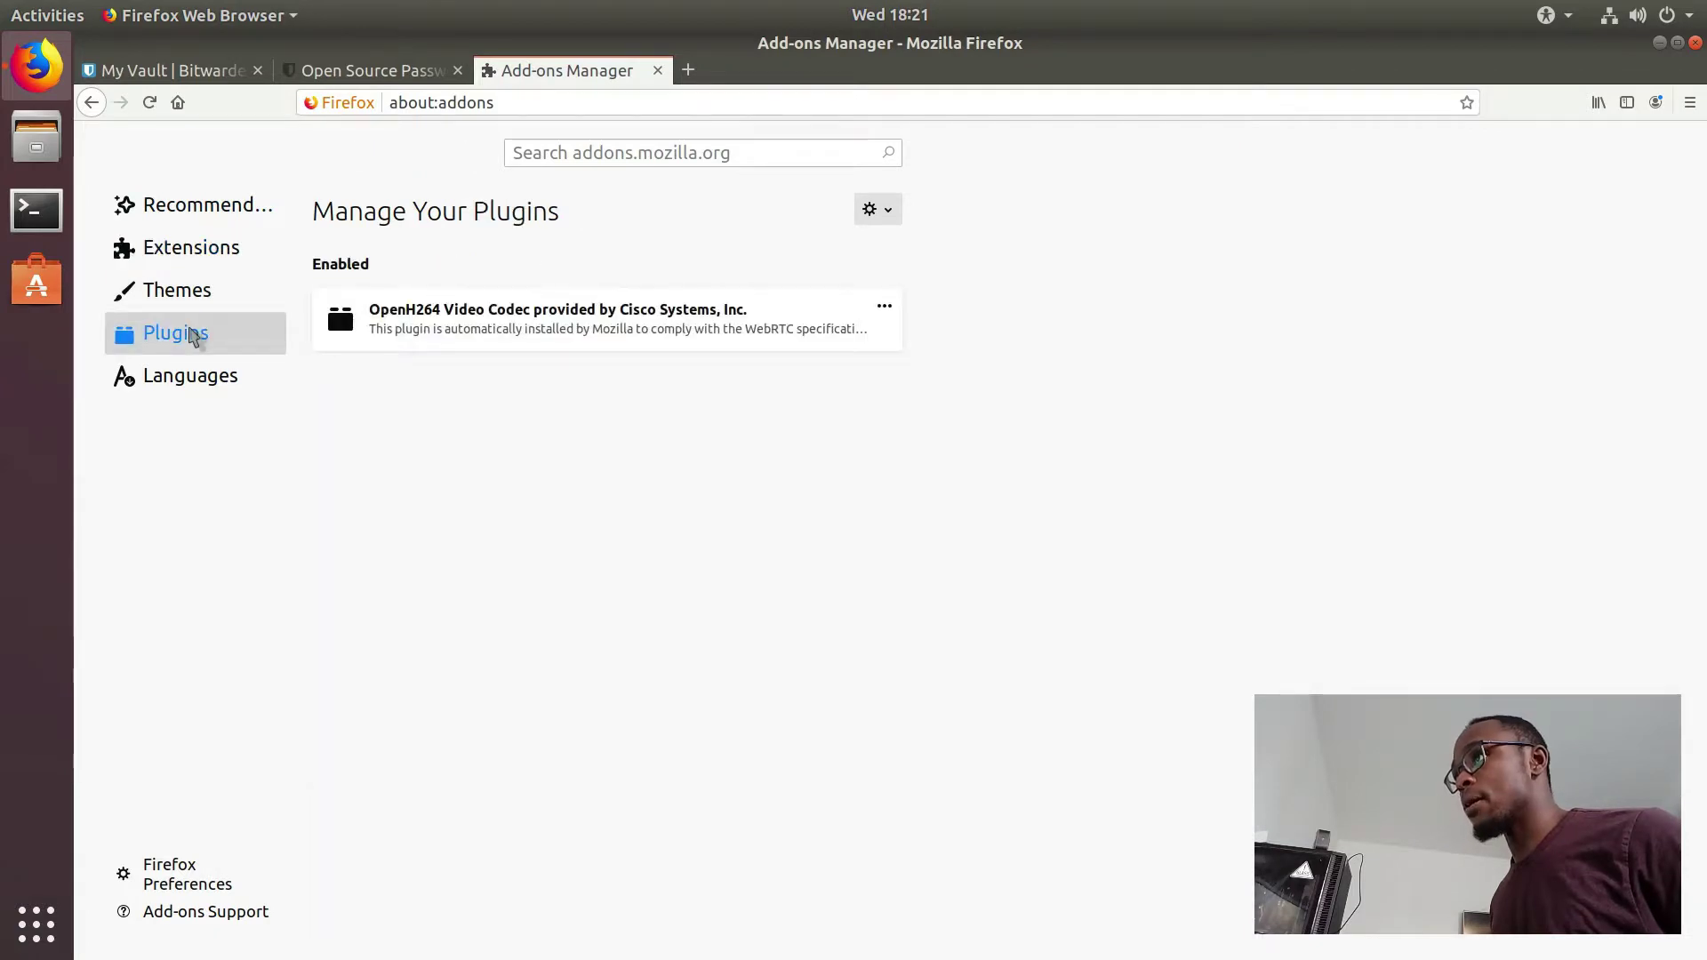
click(197, 256)
Step: Search addons.mozilla.org for bitwarden extensions
click(651, 160)
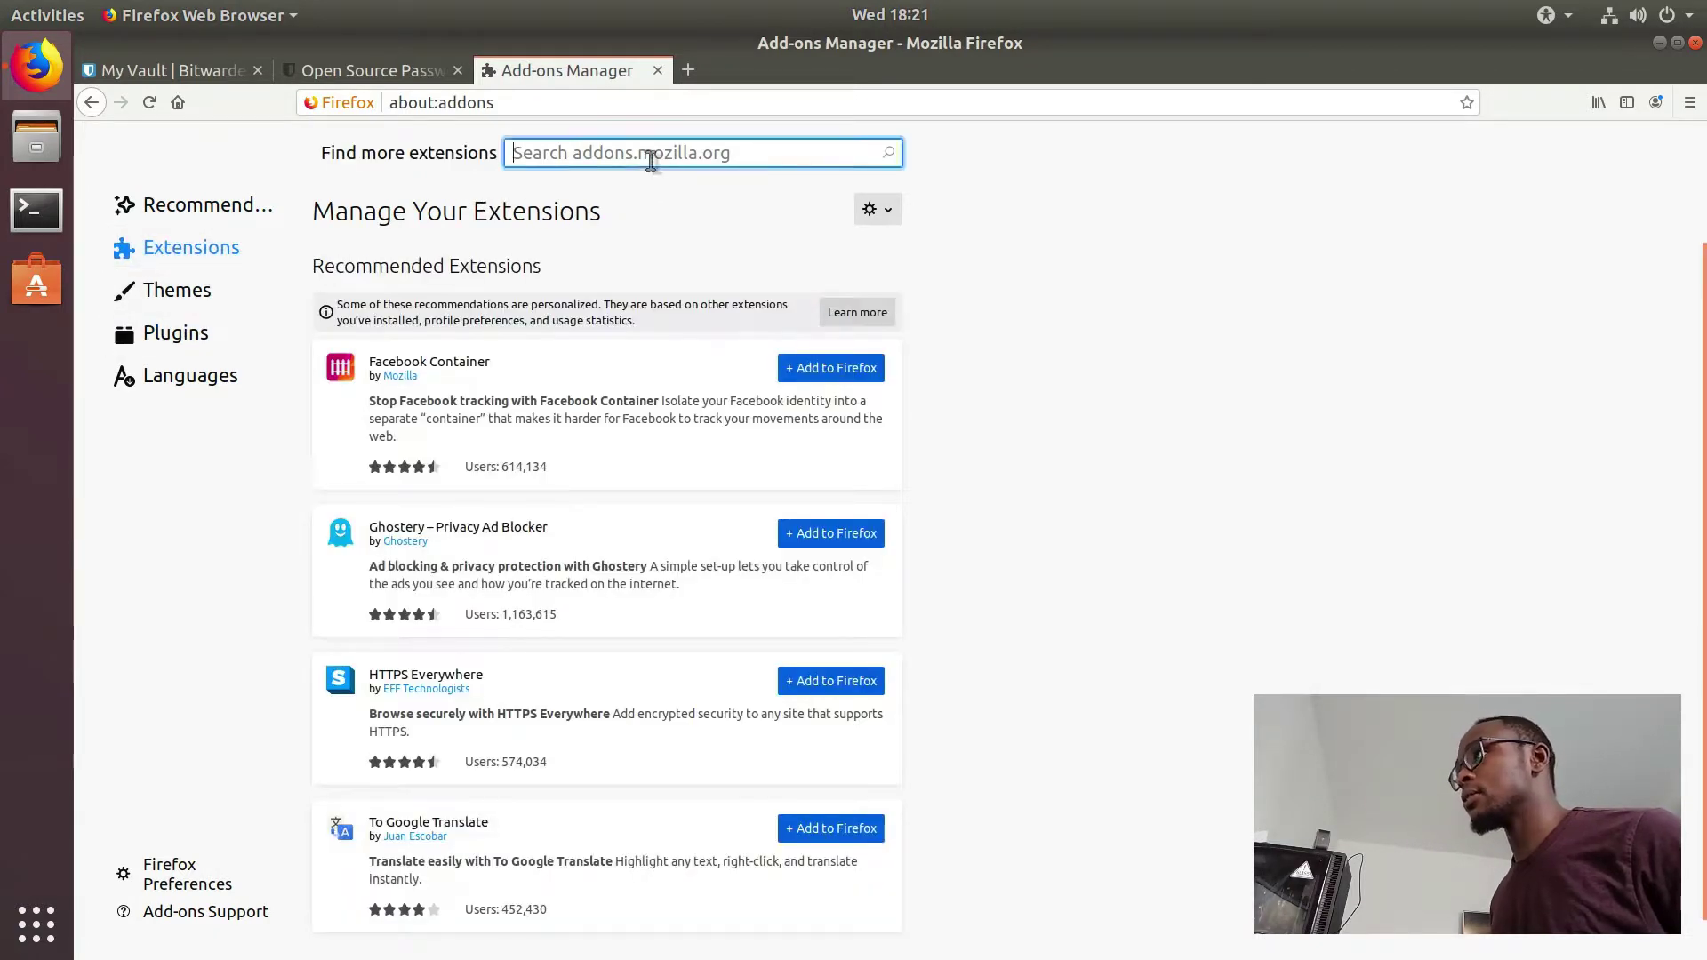
text(bitwarden)
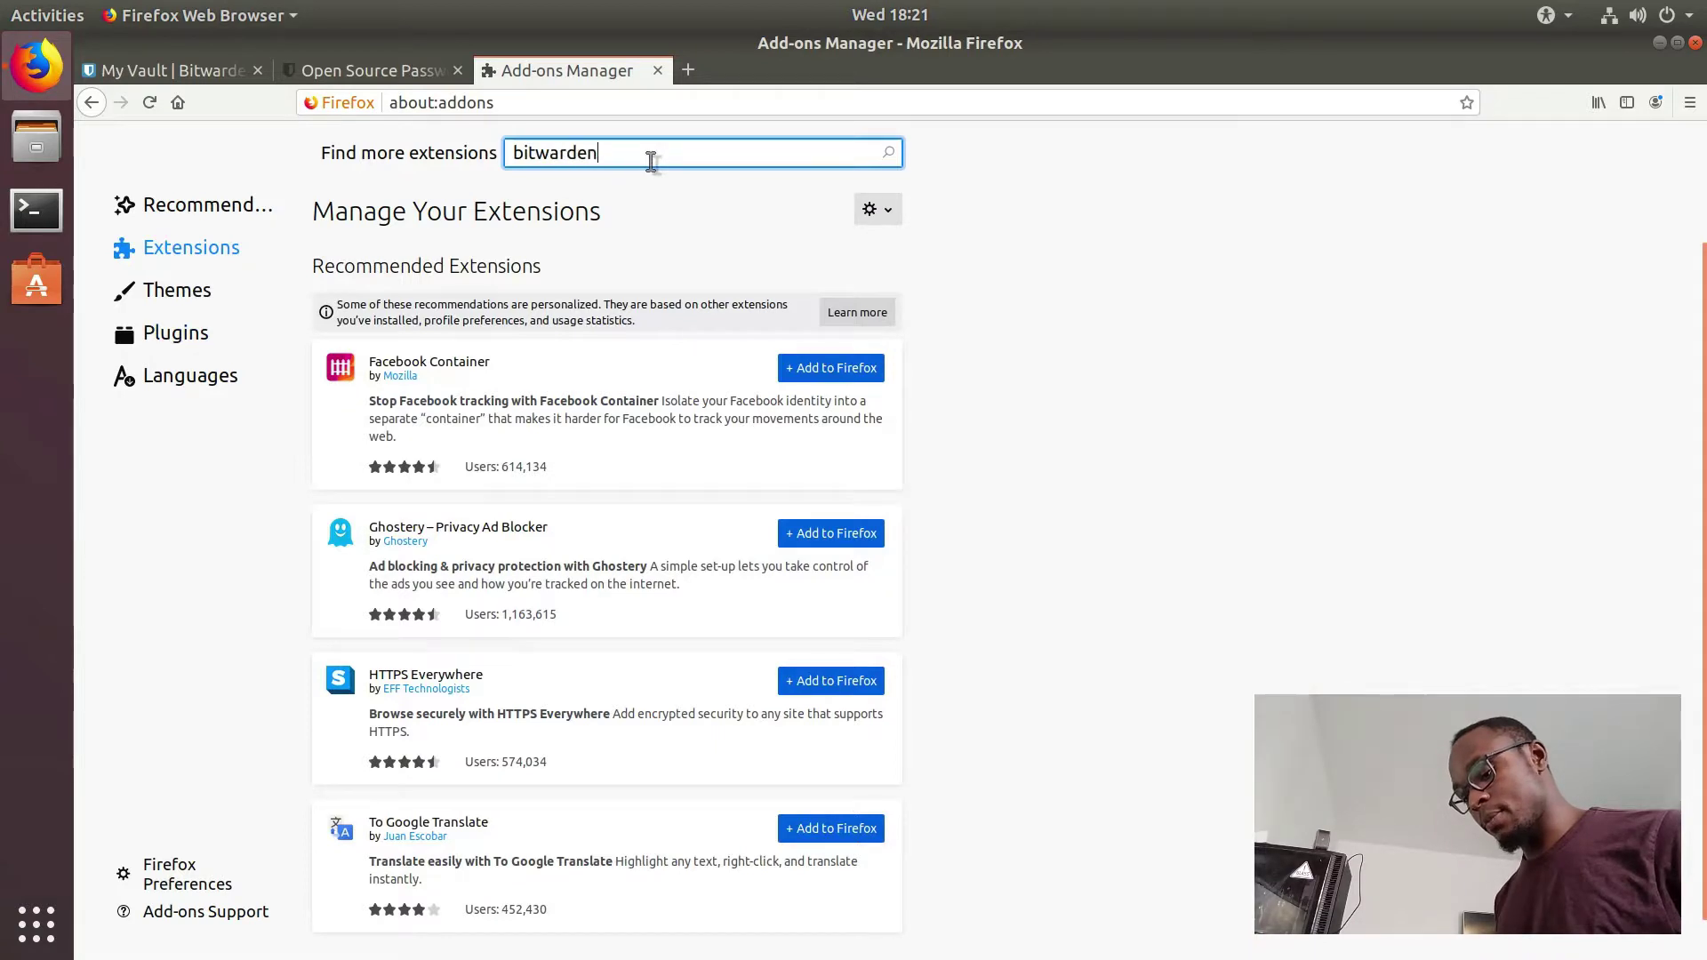
key(Return)
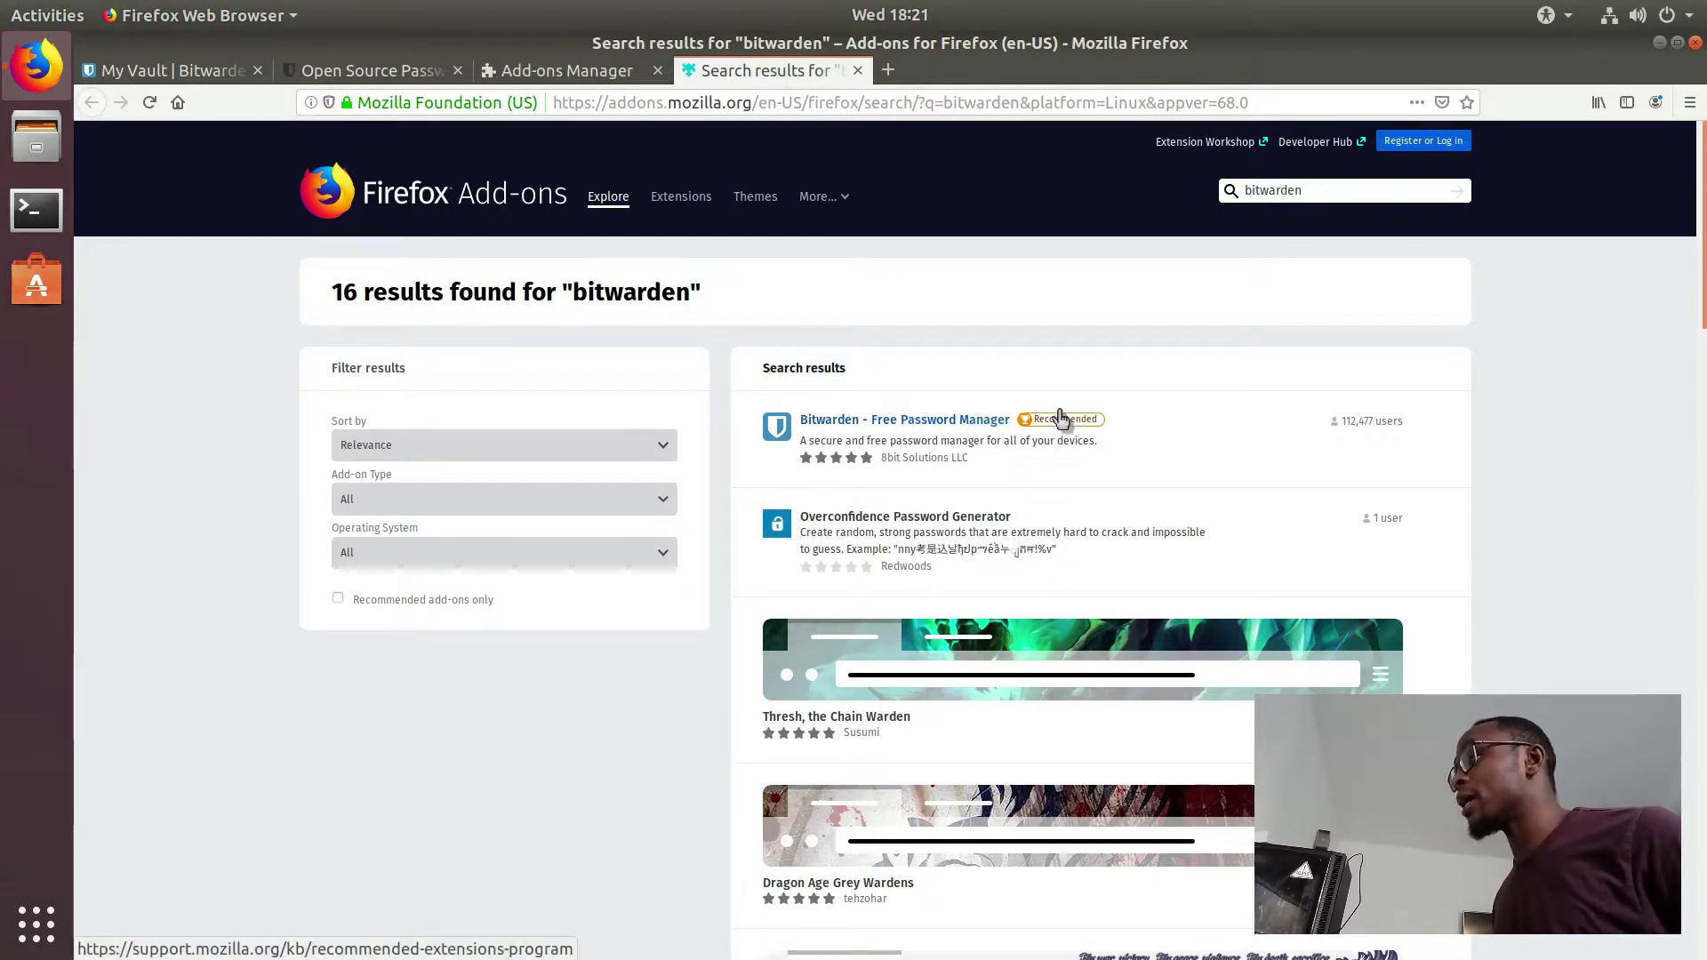
Step: Open the Bitwarden – Free Password Manager add-on page, add it to Firefox and grant its permissions
click(954, 421)
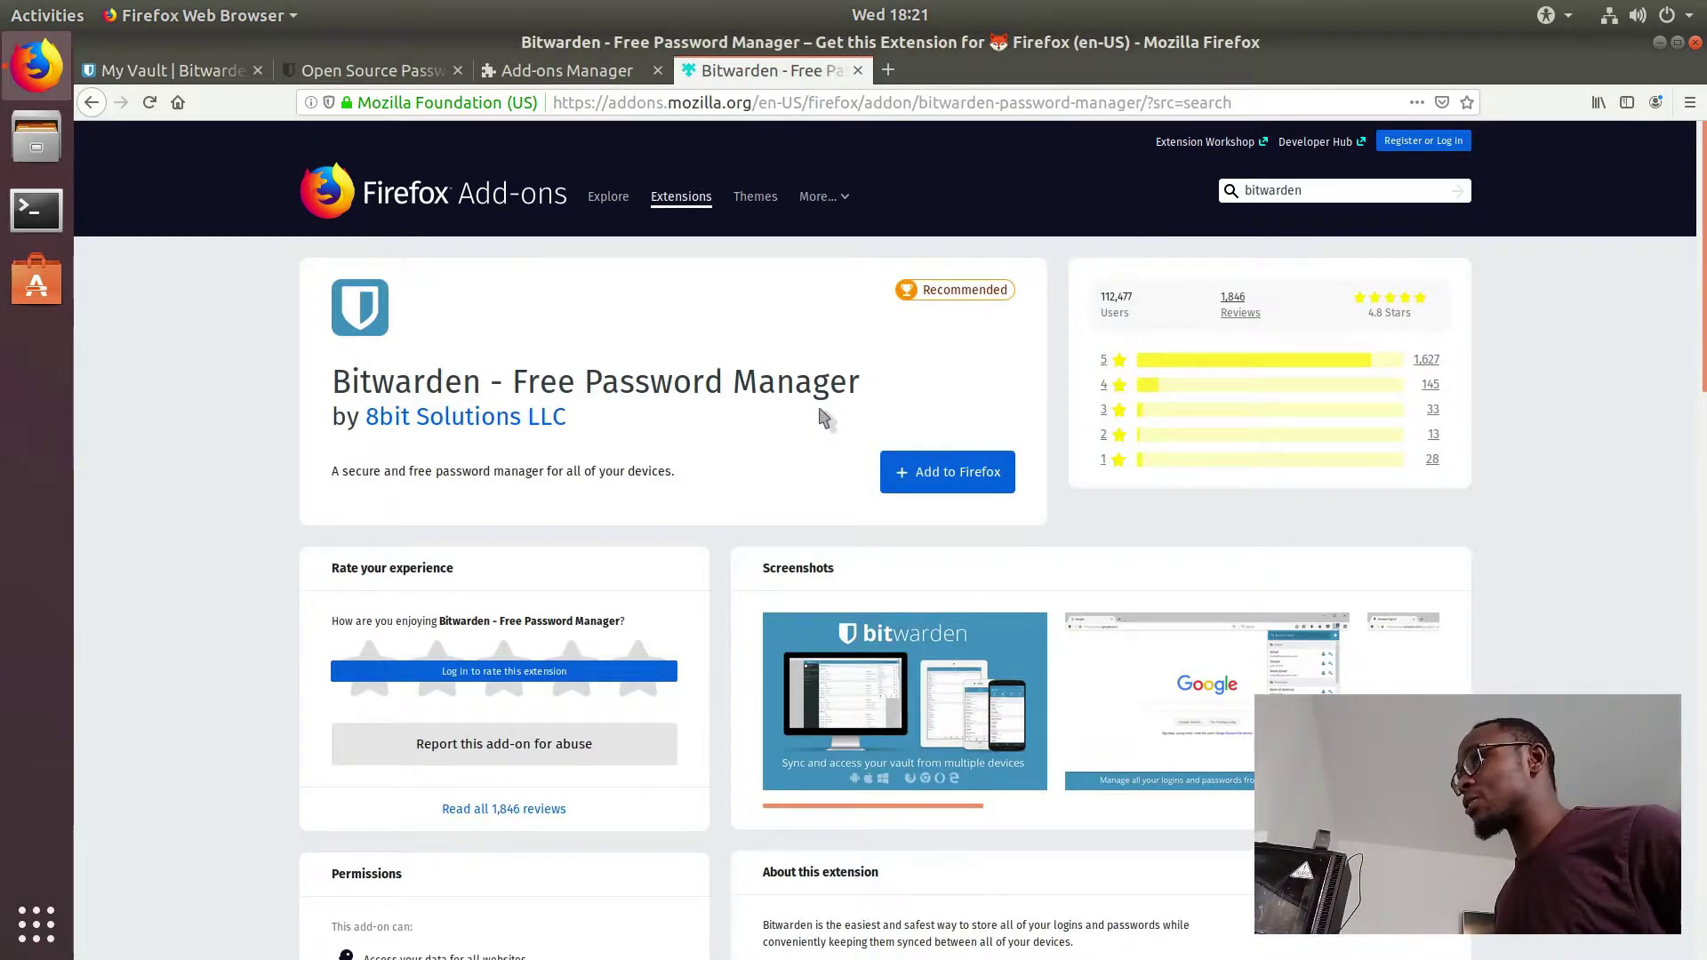
scroll(824, 417, down, 3)
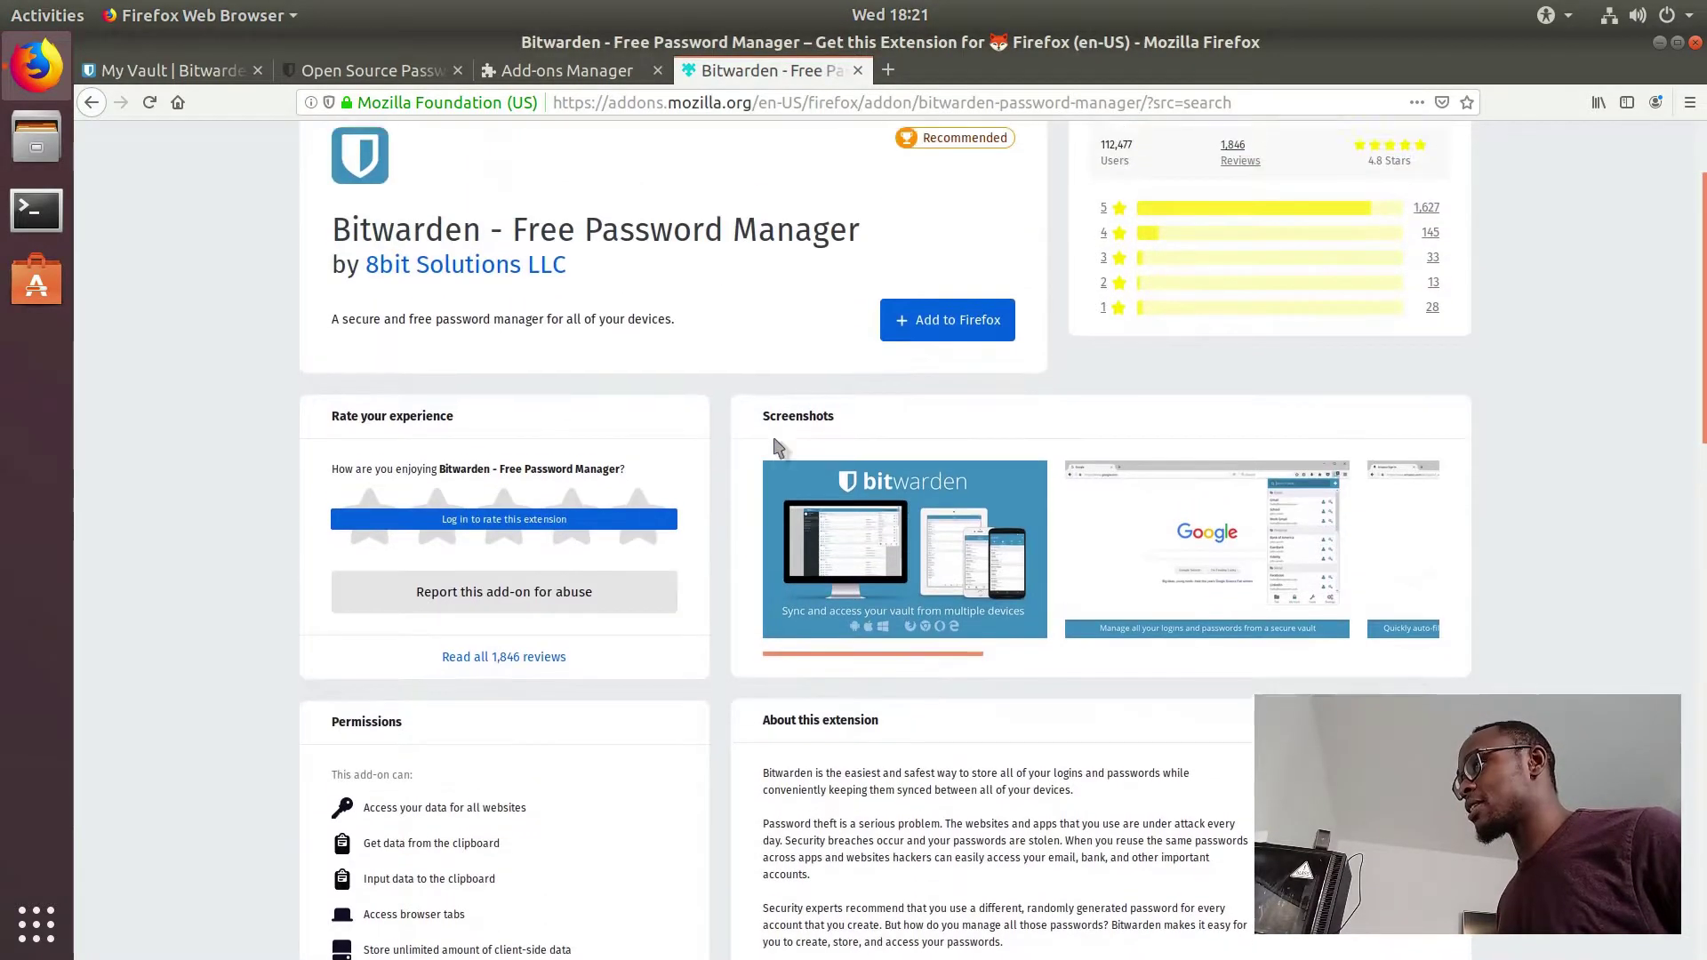
scroll(773, 448, up, 3)
scroll(774, 447, down, 7)
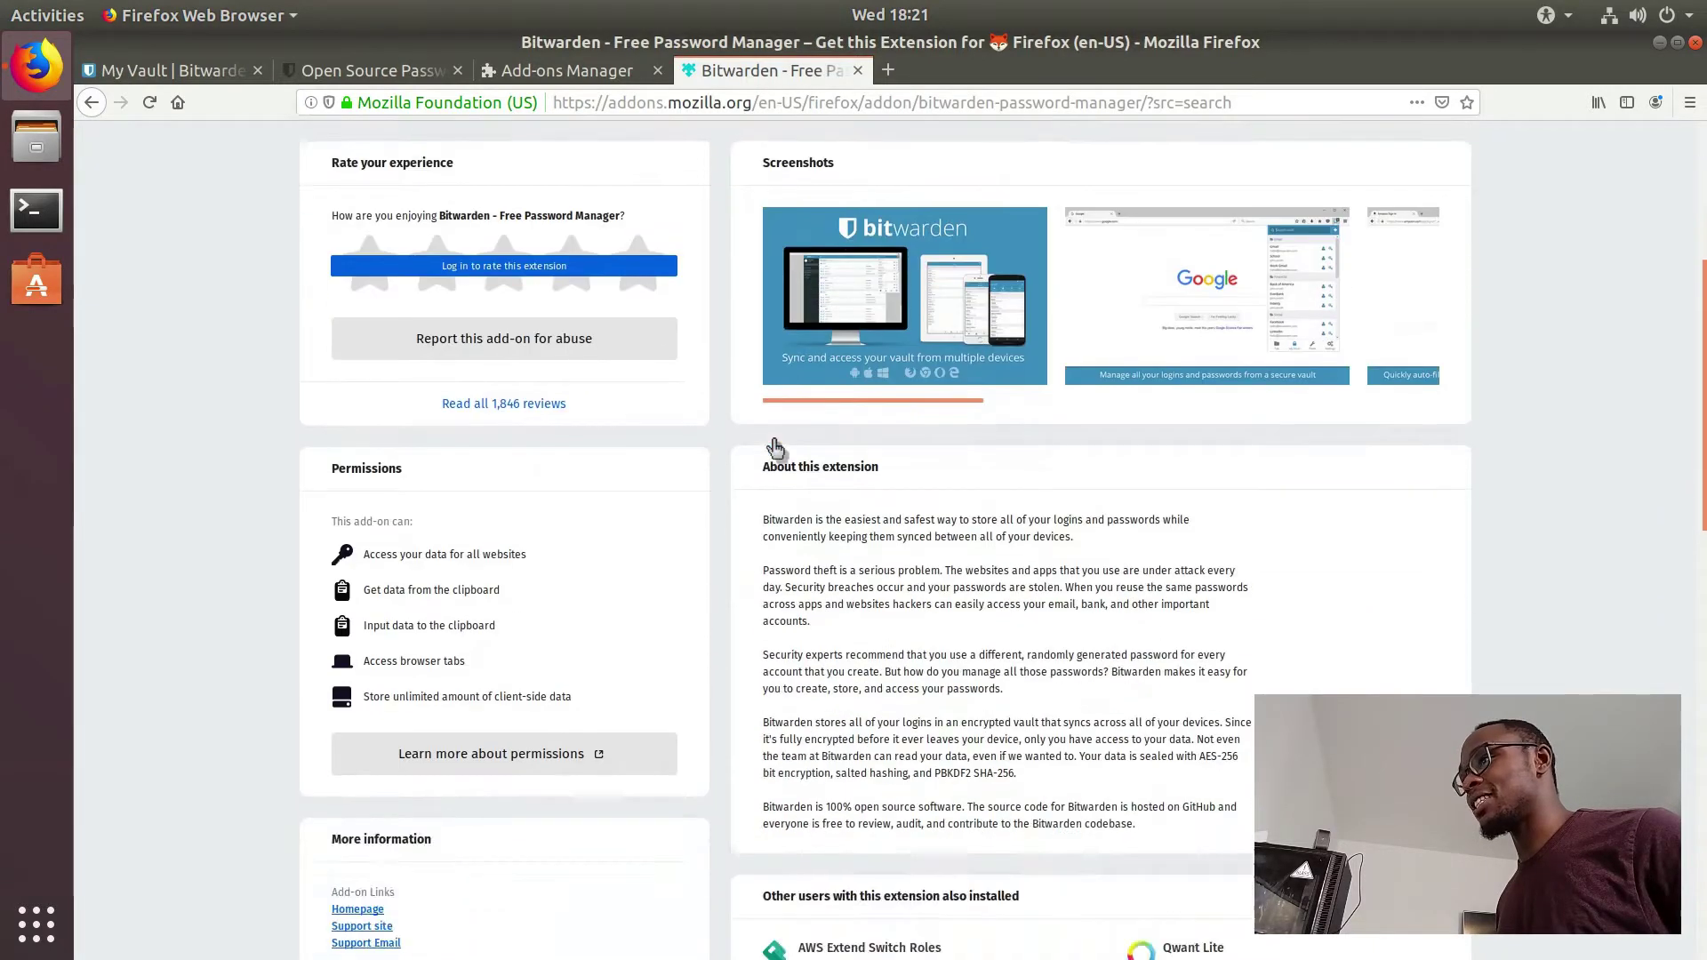
scroll(774, 447, up, 6)
scroll(775, 447, up, 2)
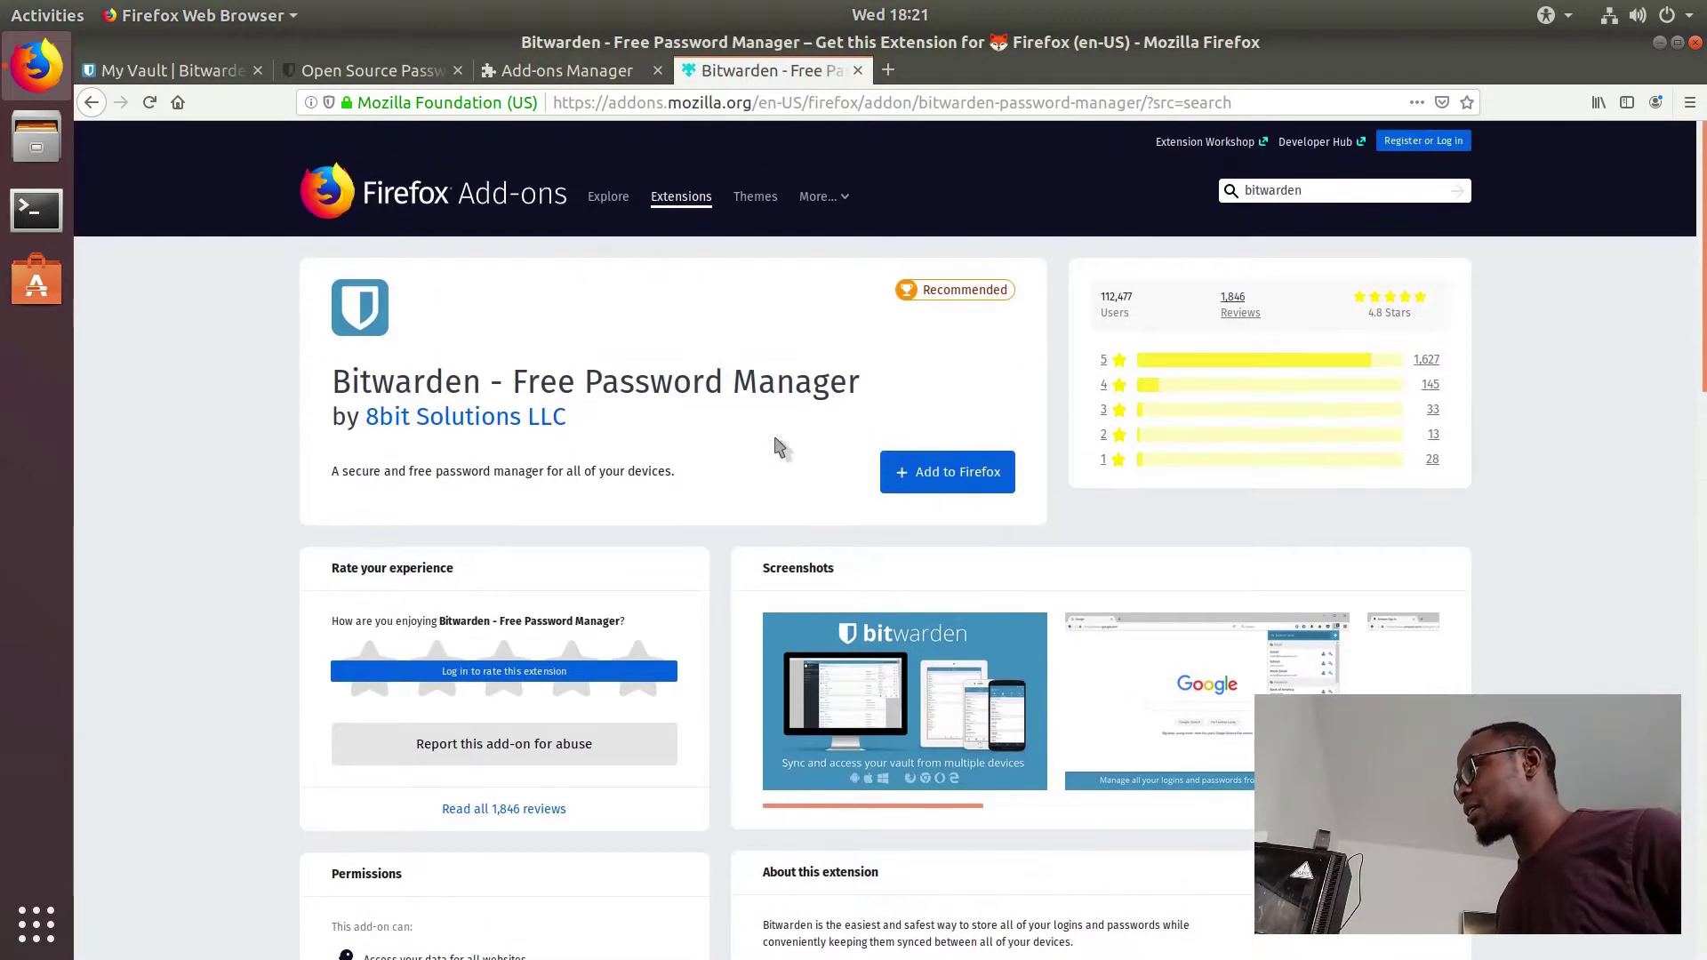
scroll(776, 446, down, 3)
scroll(776, 446, up, 3)
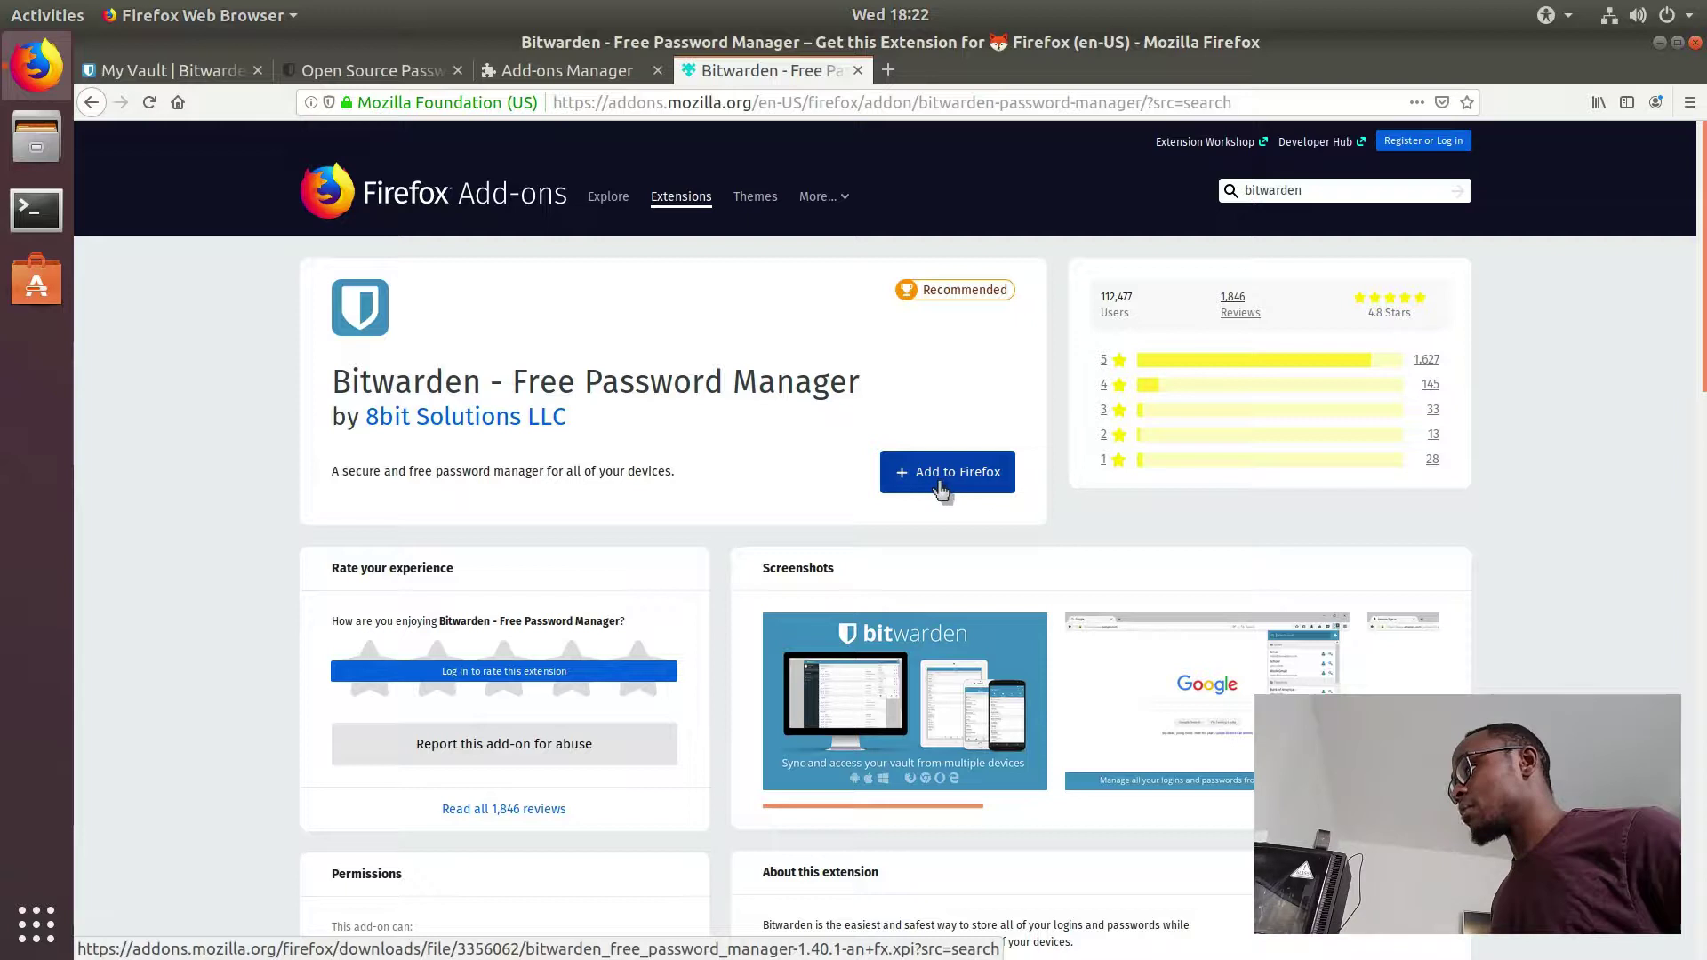
click(941, 489)
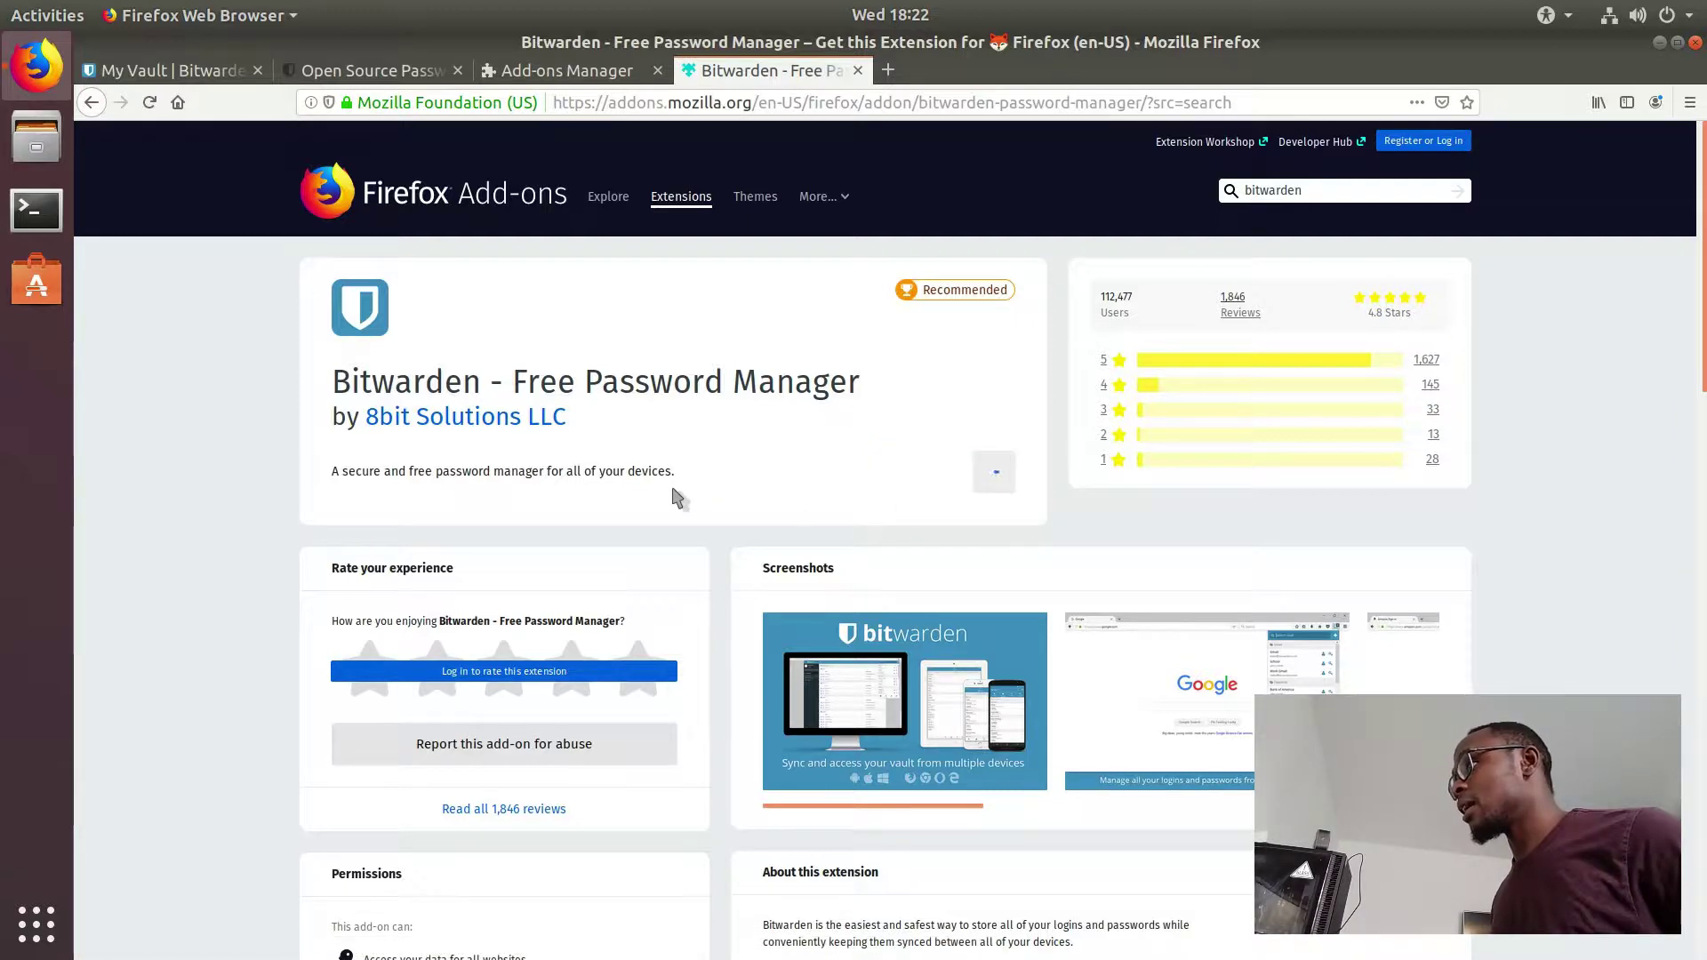
click(704, 363)
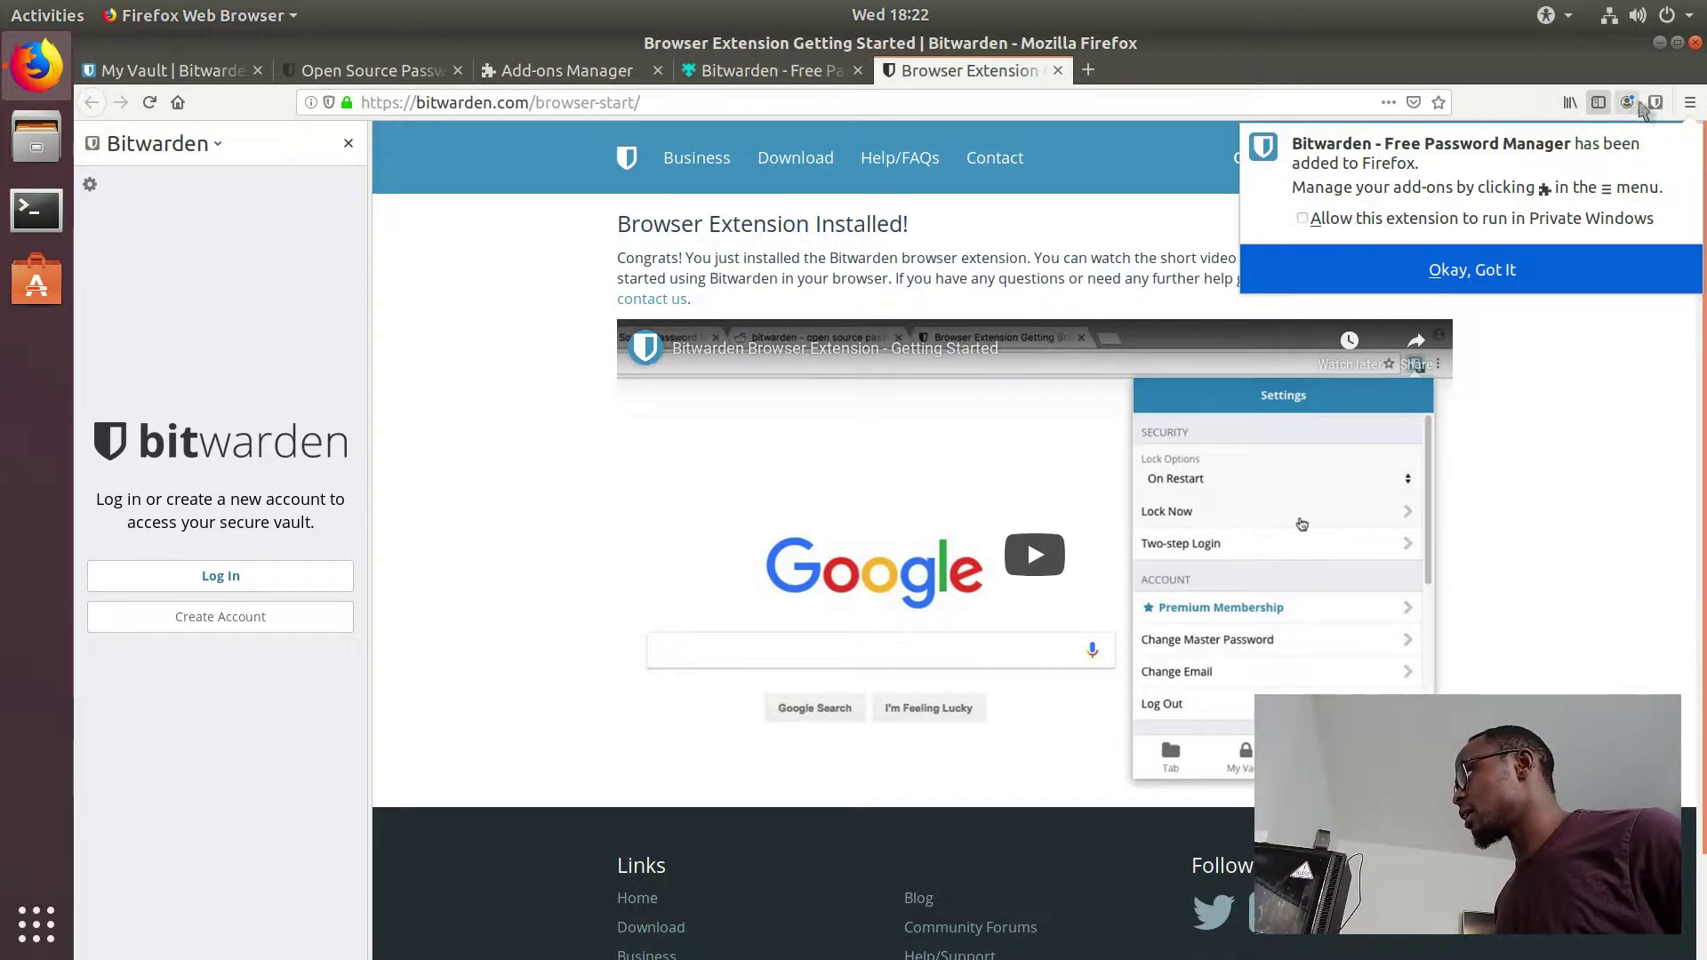
Step: Dismiss the Firefox sync panel and open the Bitwarden sidebar's Log In form
click(1631, 104)
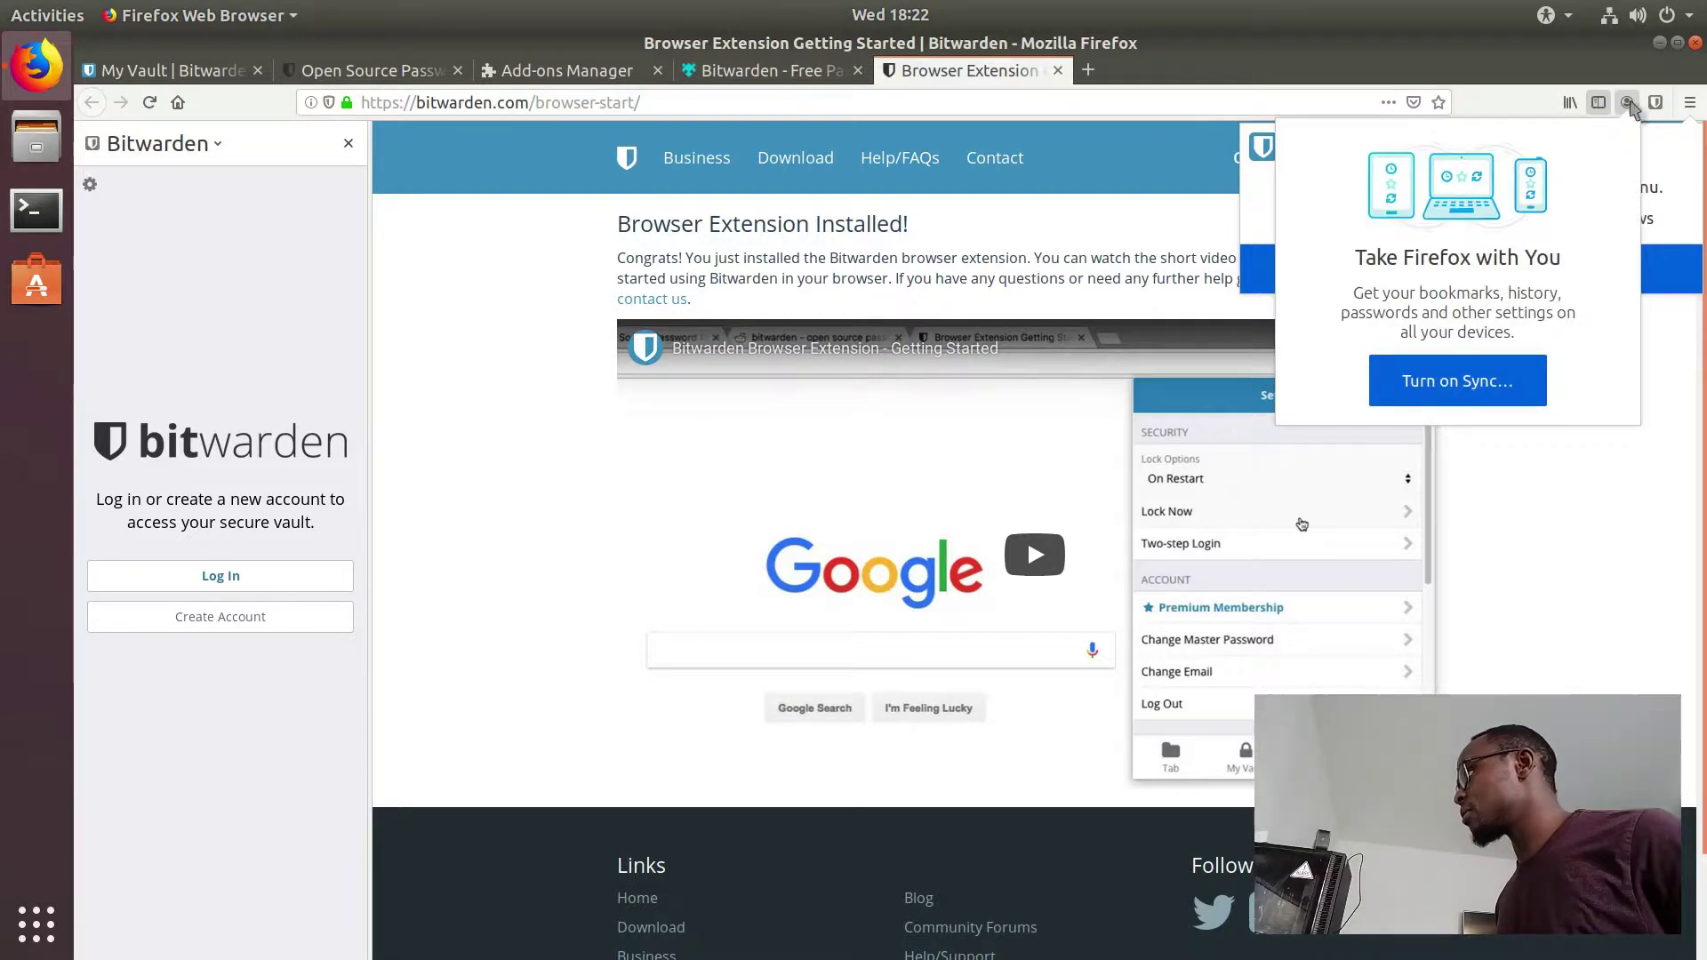
click(1629, 105)
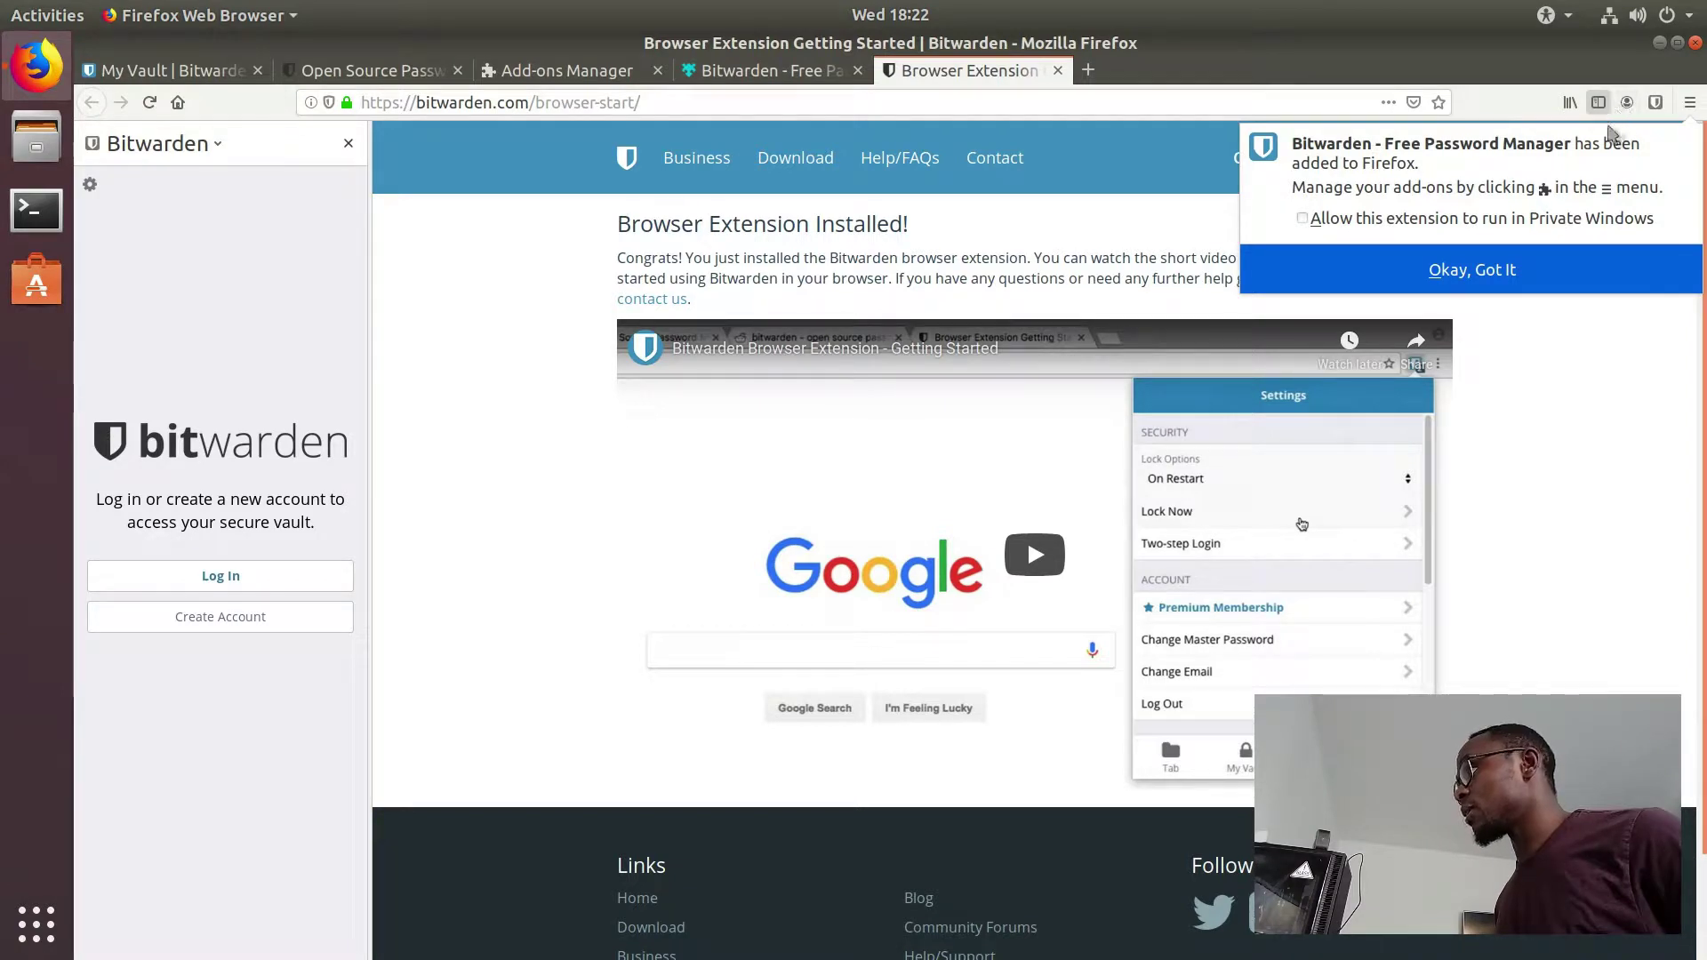
click(1629, 105)
click(1629, 105)
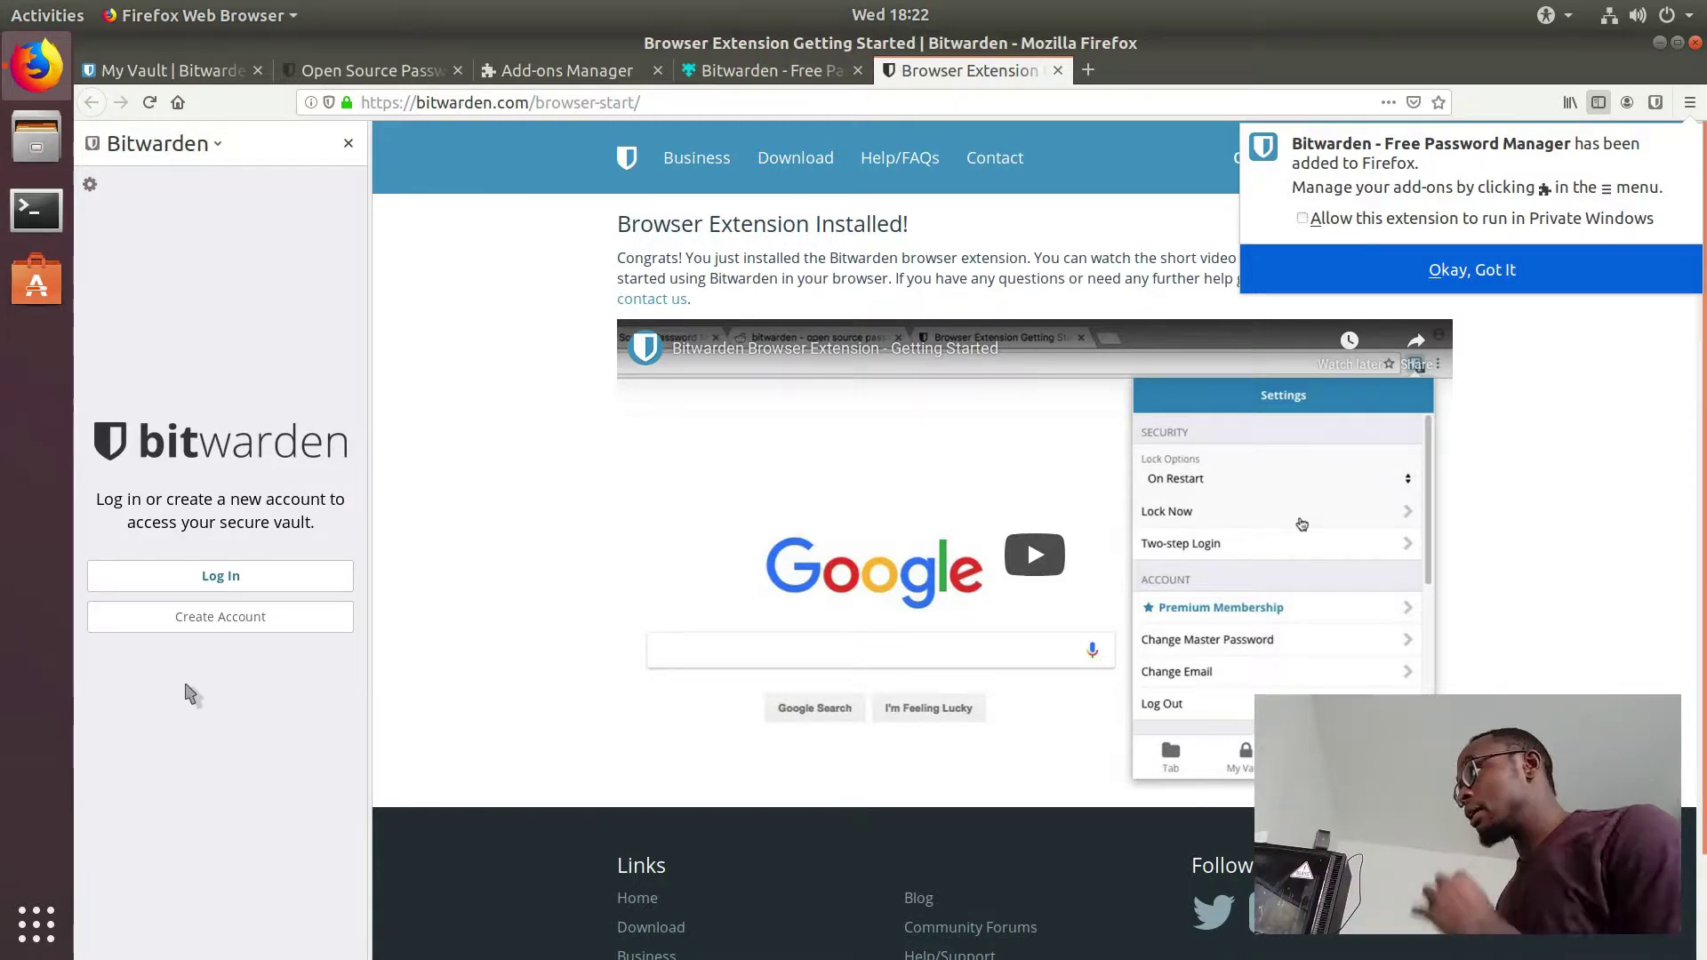
click(1655, 102)
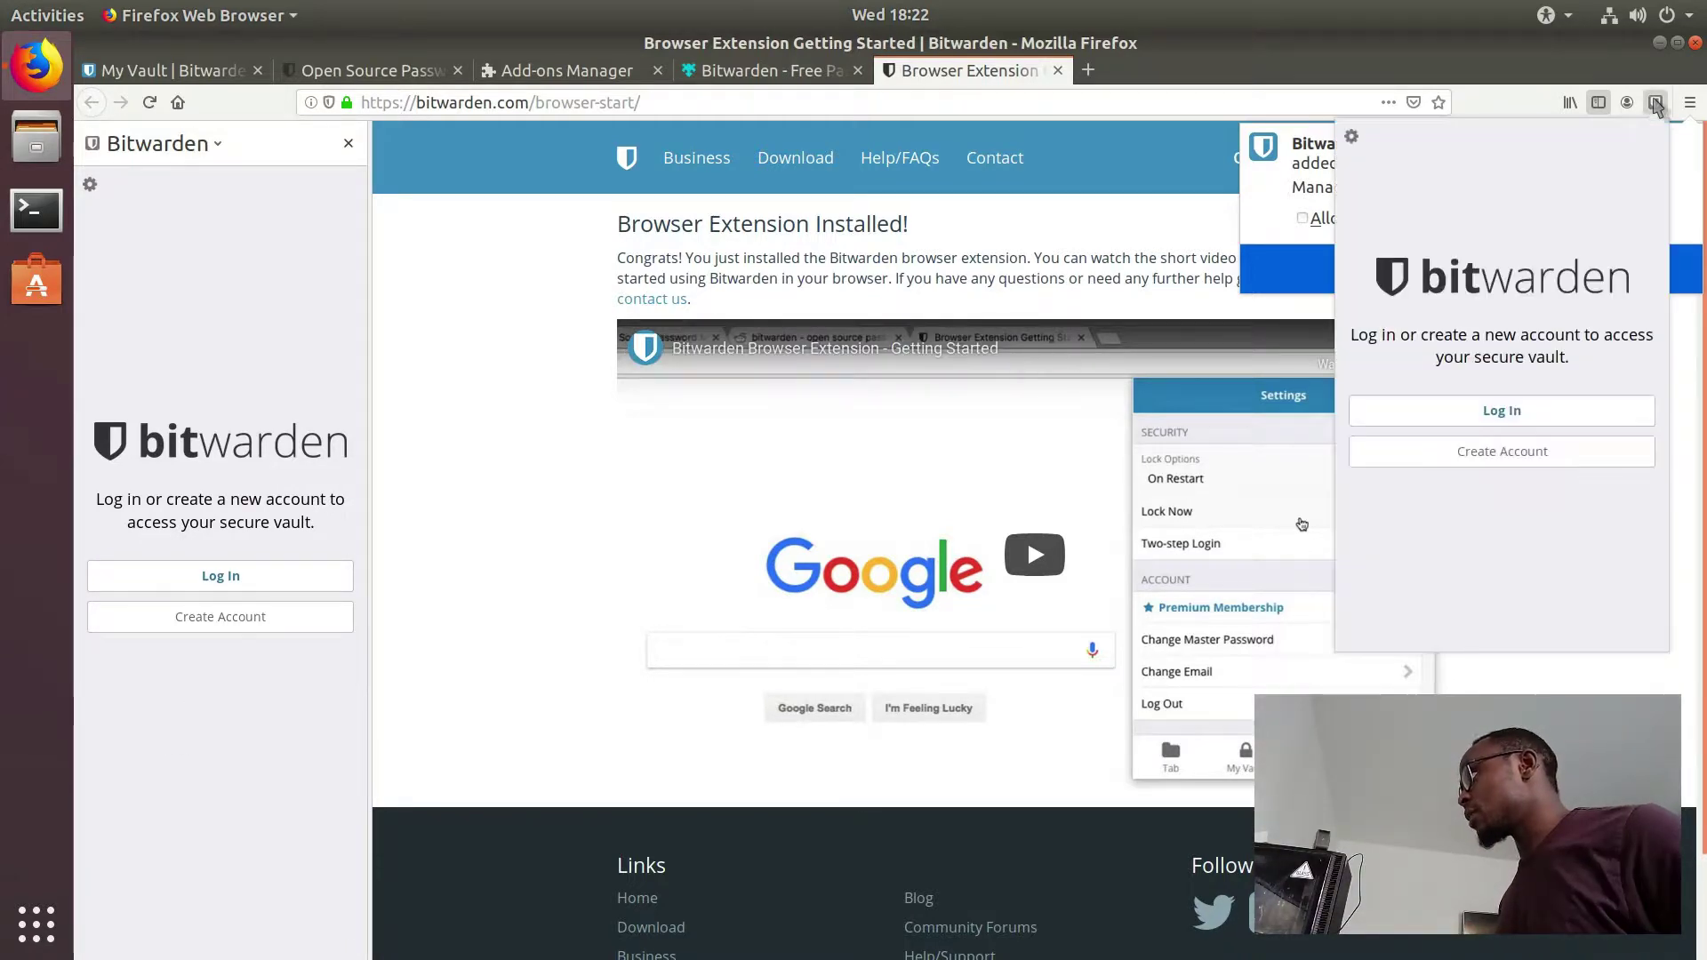
click(1655, 102)
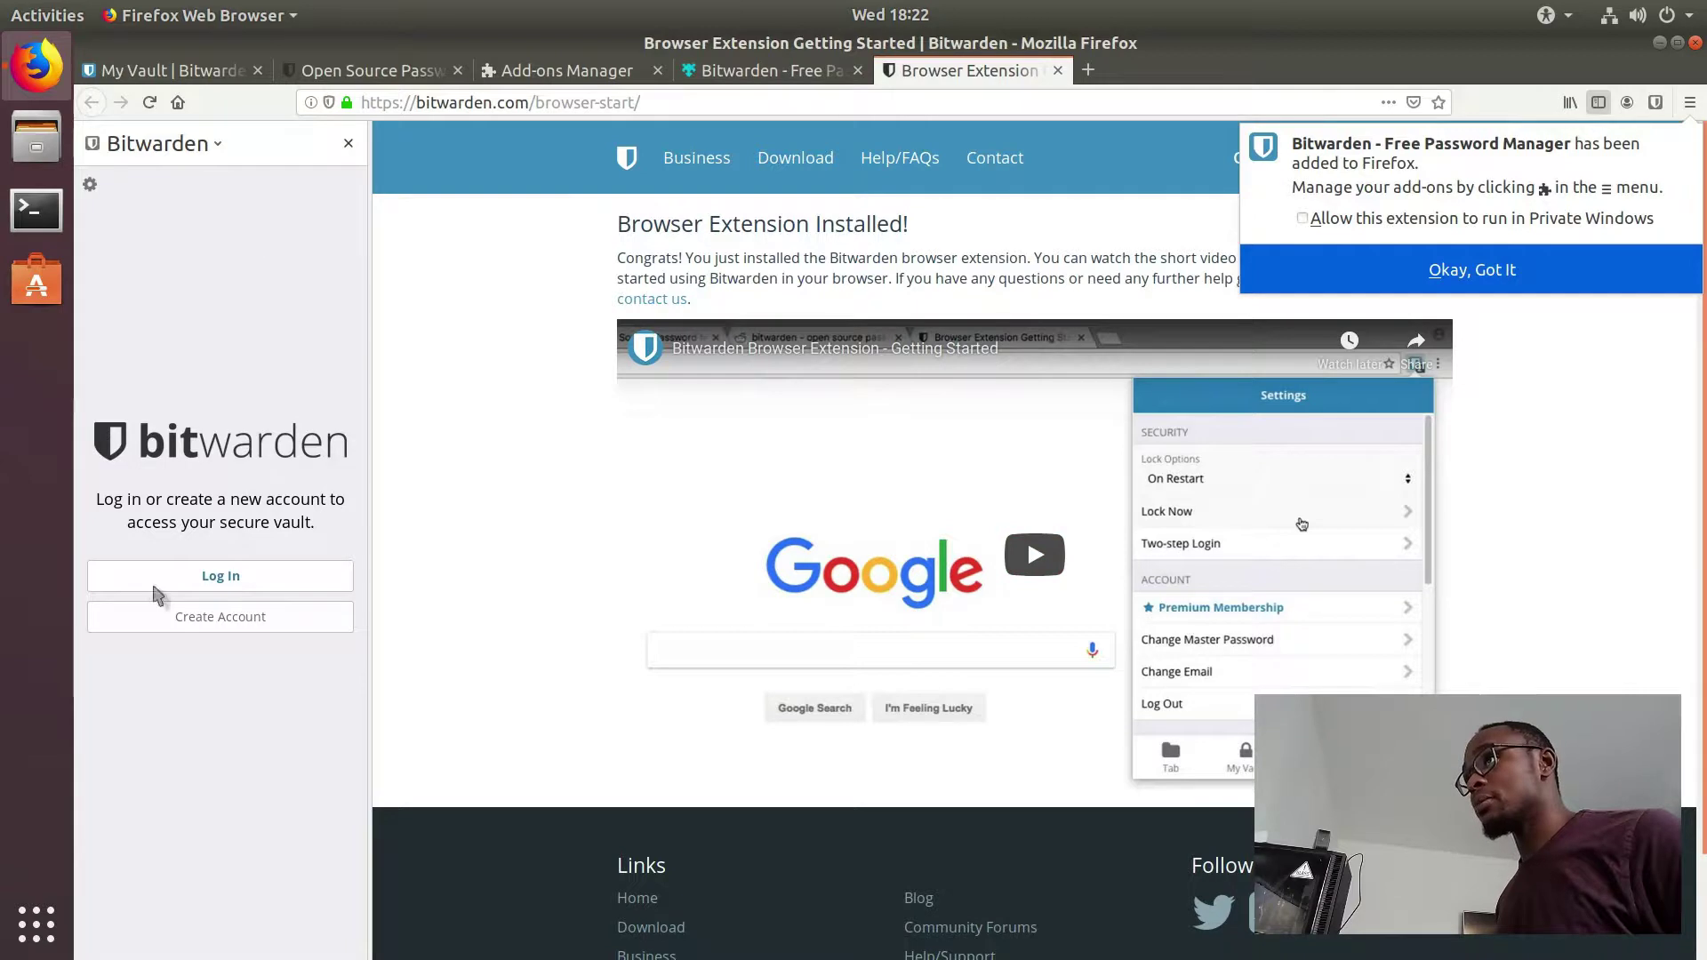
click(224, 586)
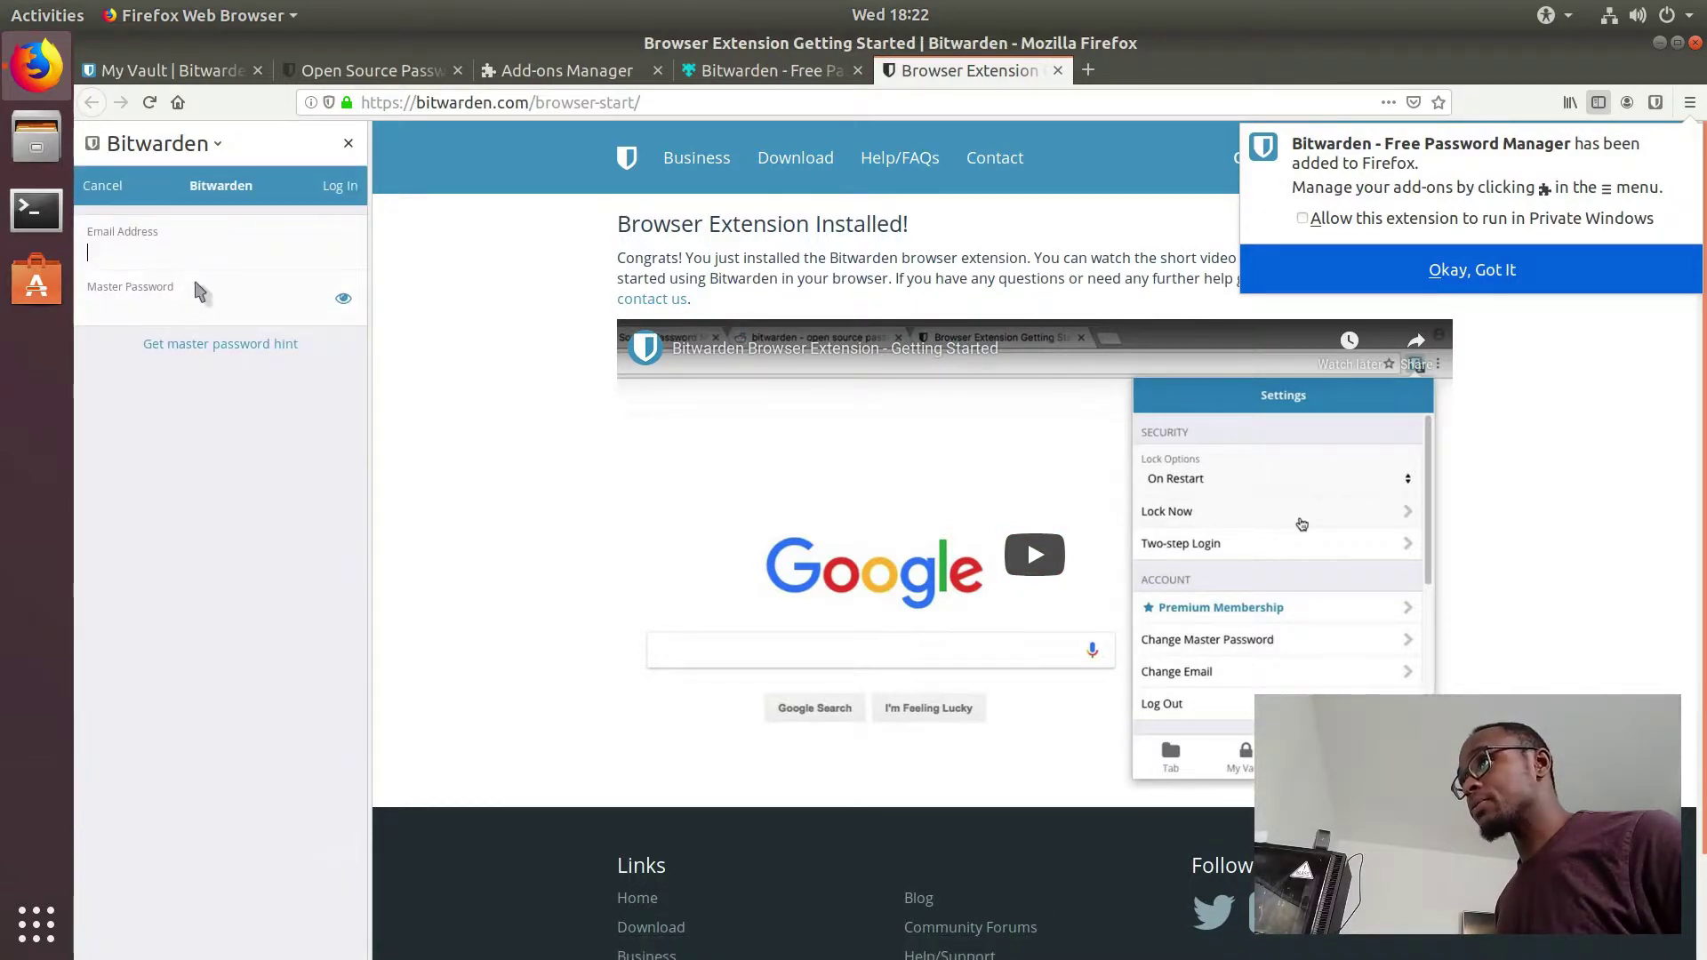
Step: Log in to the Bitwarden extension with the account email and master password, letting Firefox remember it
click(203, 260)
text(linuxapps)
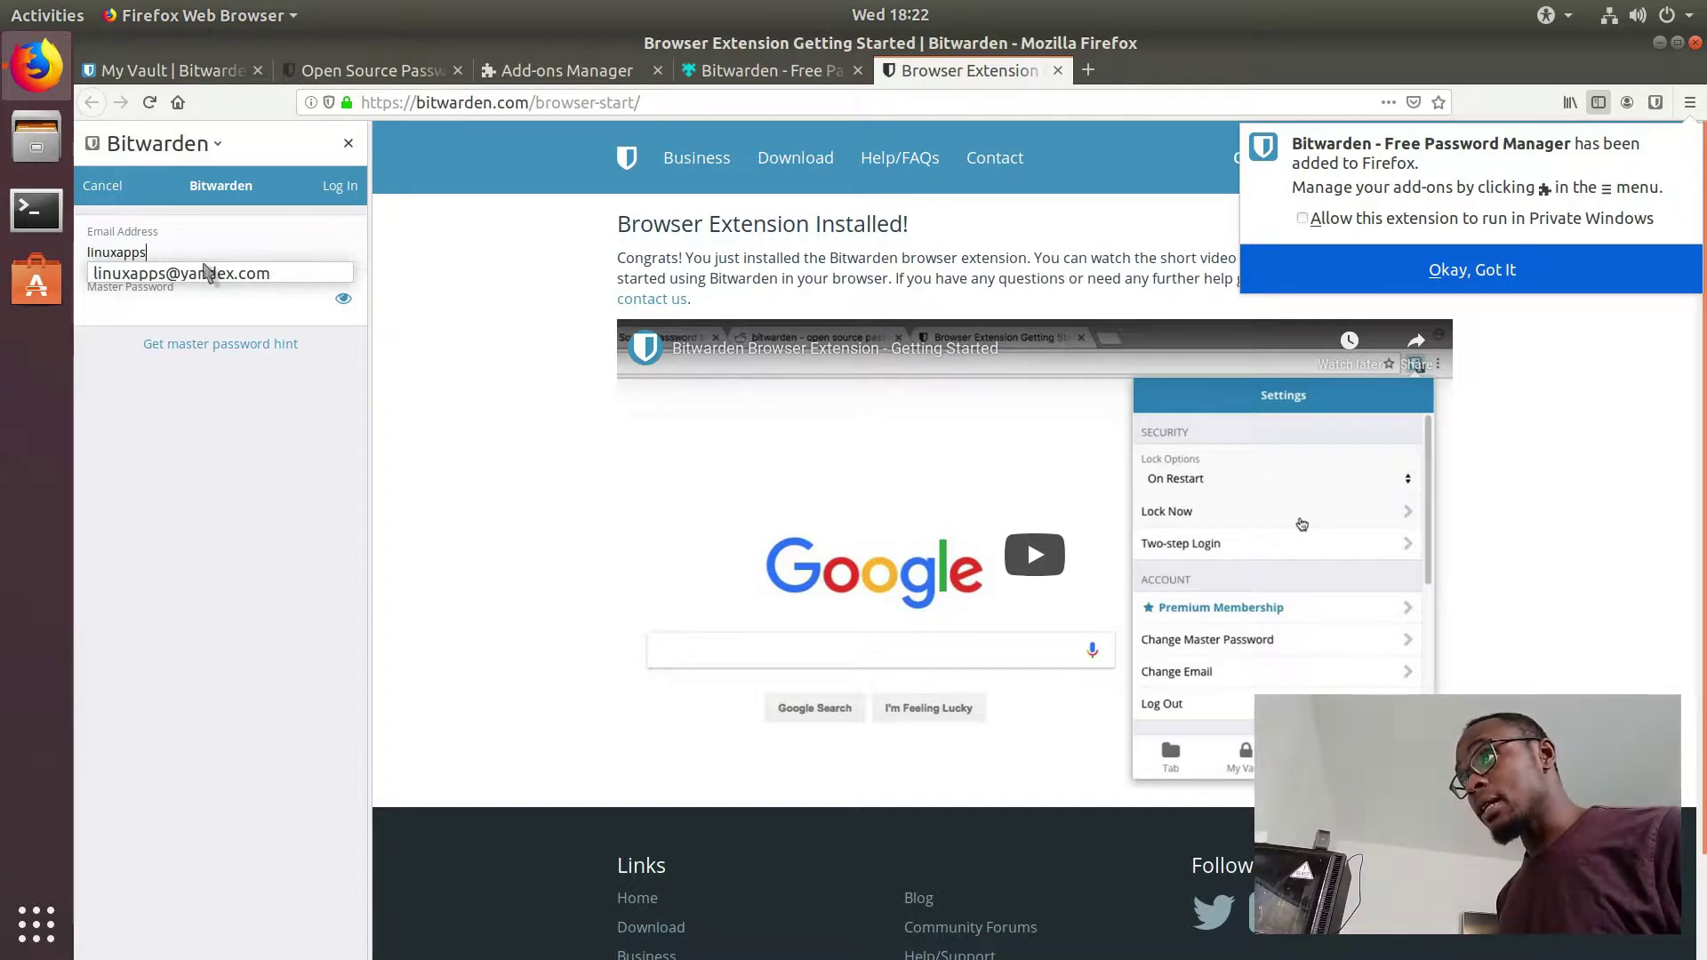
click(206, 273)
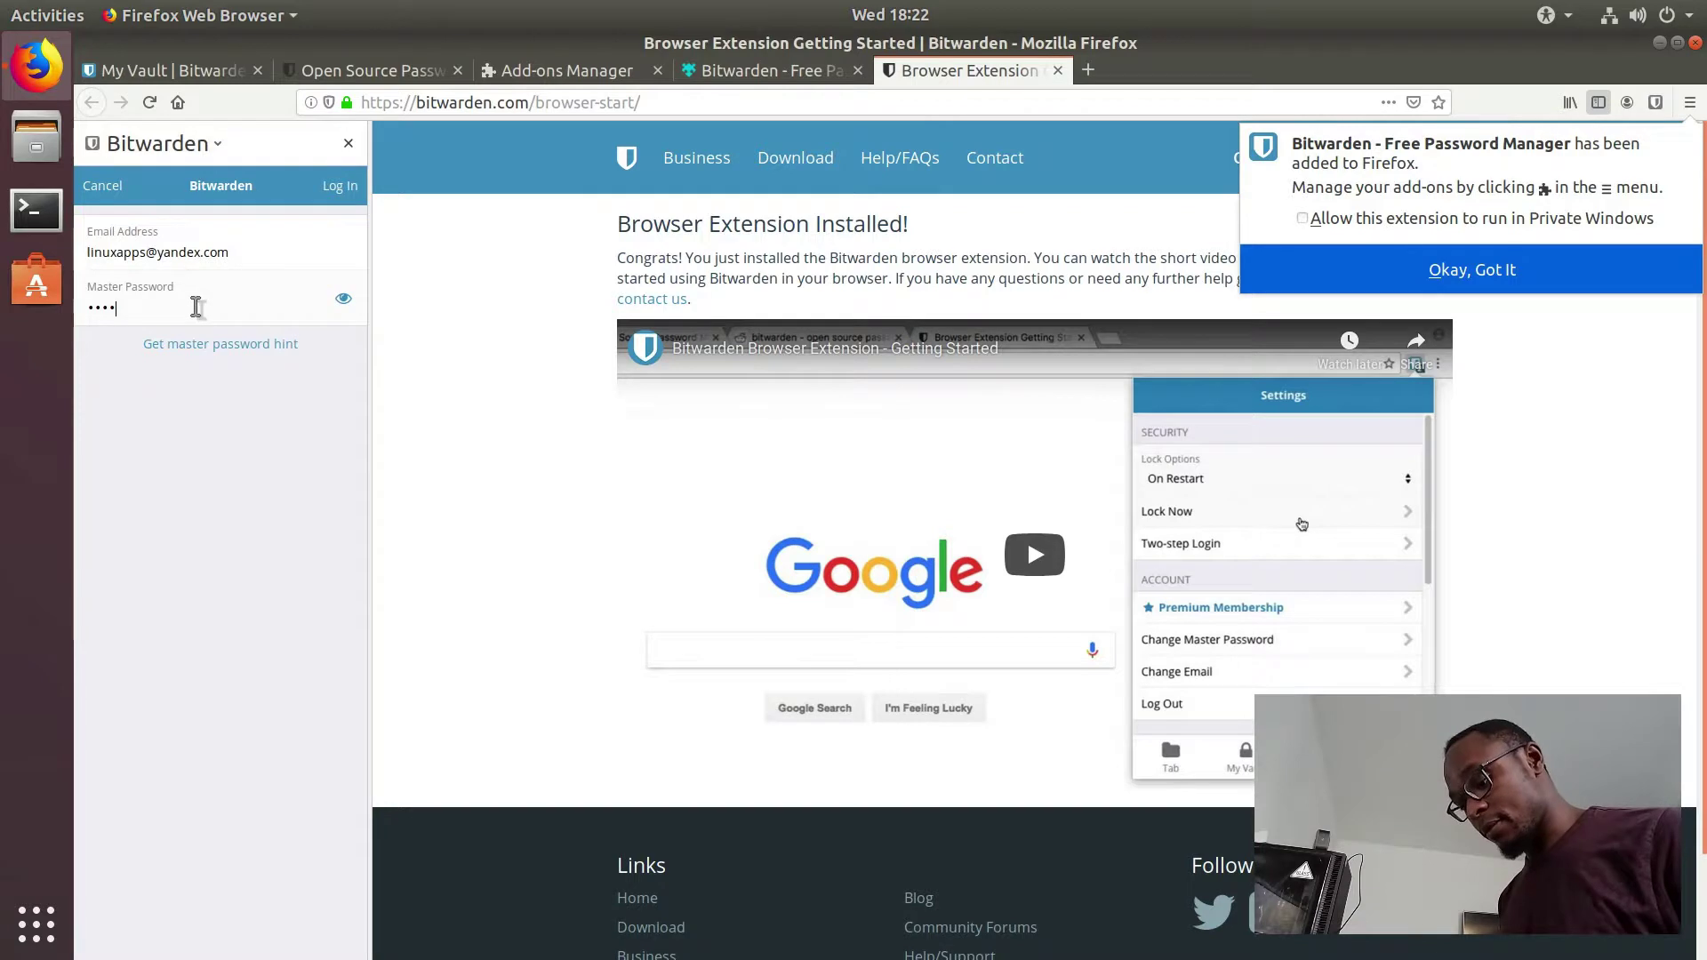
text(••)
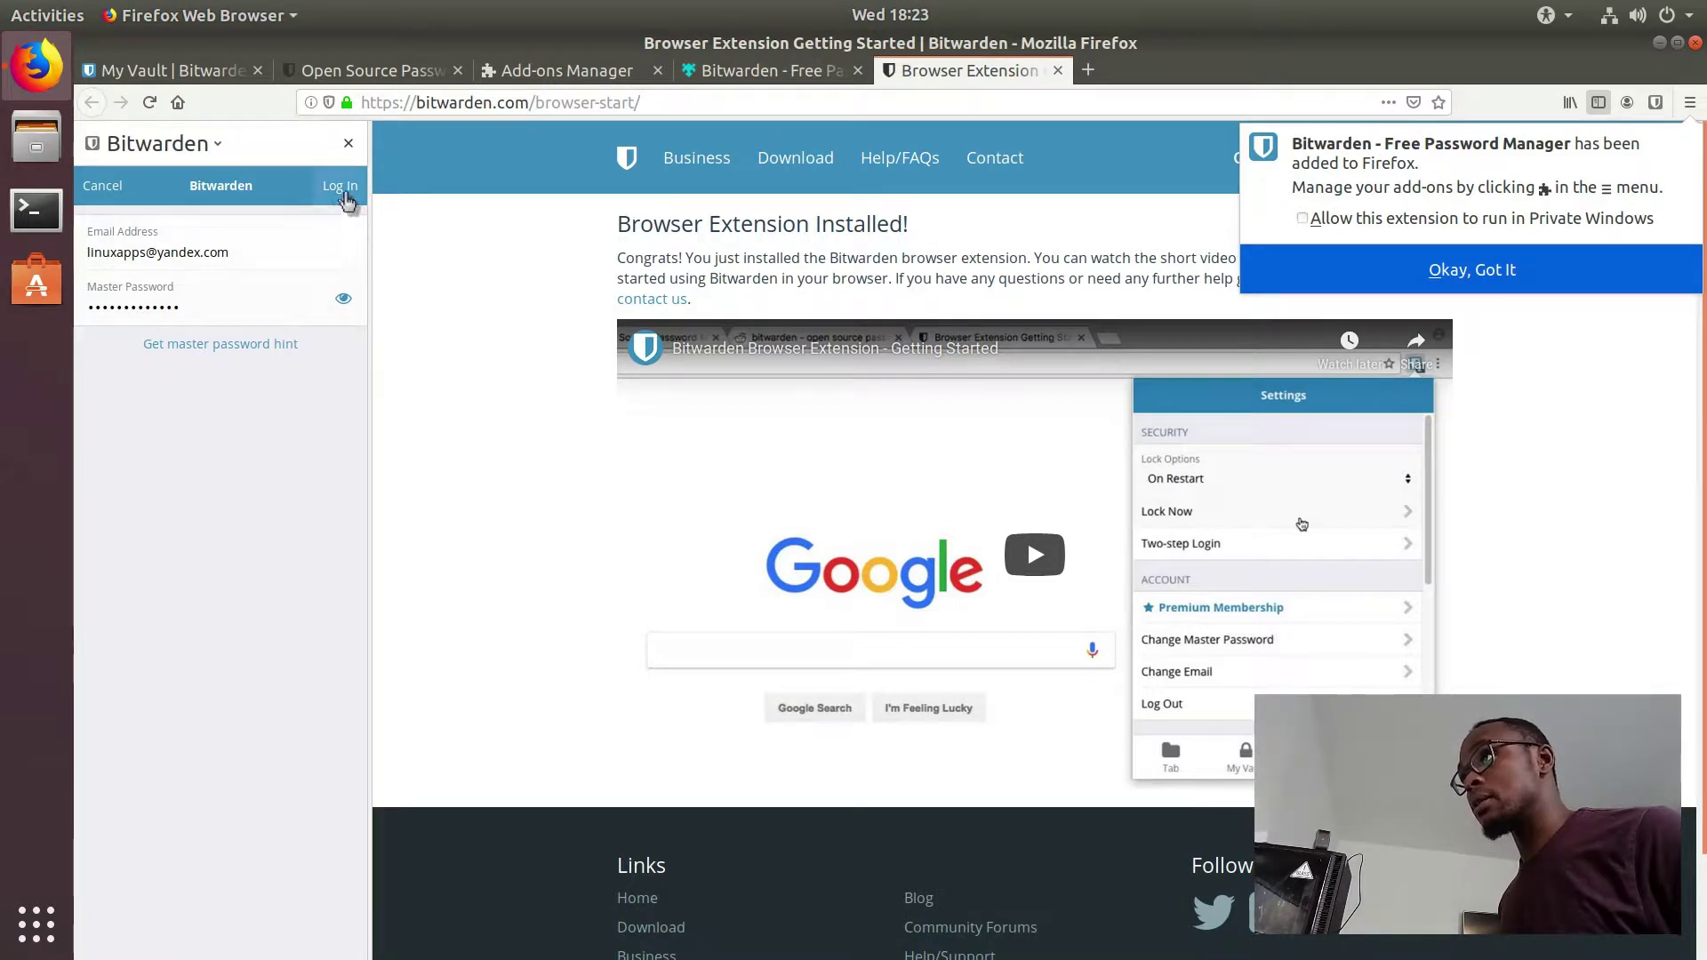
click(345, 199)
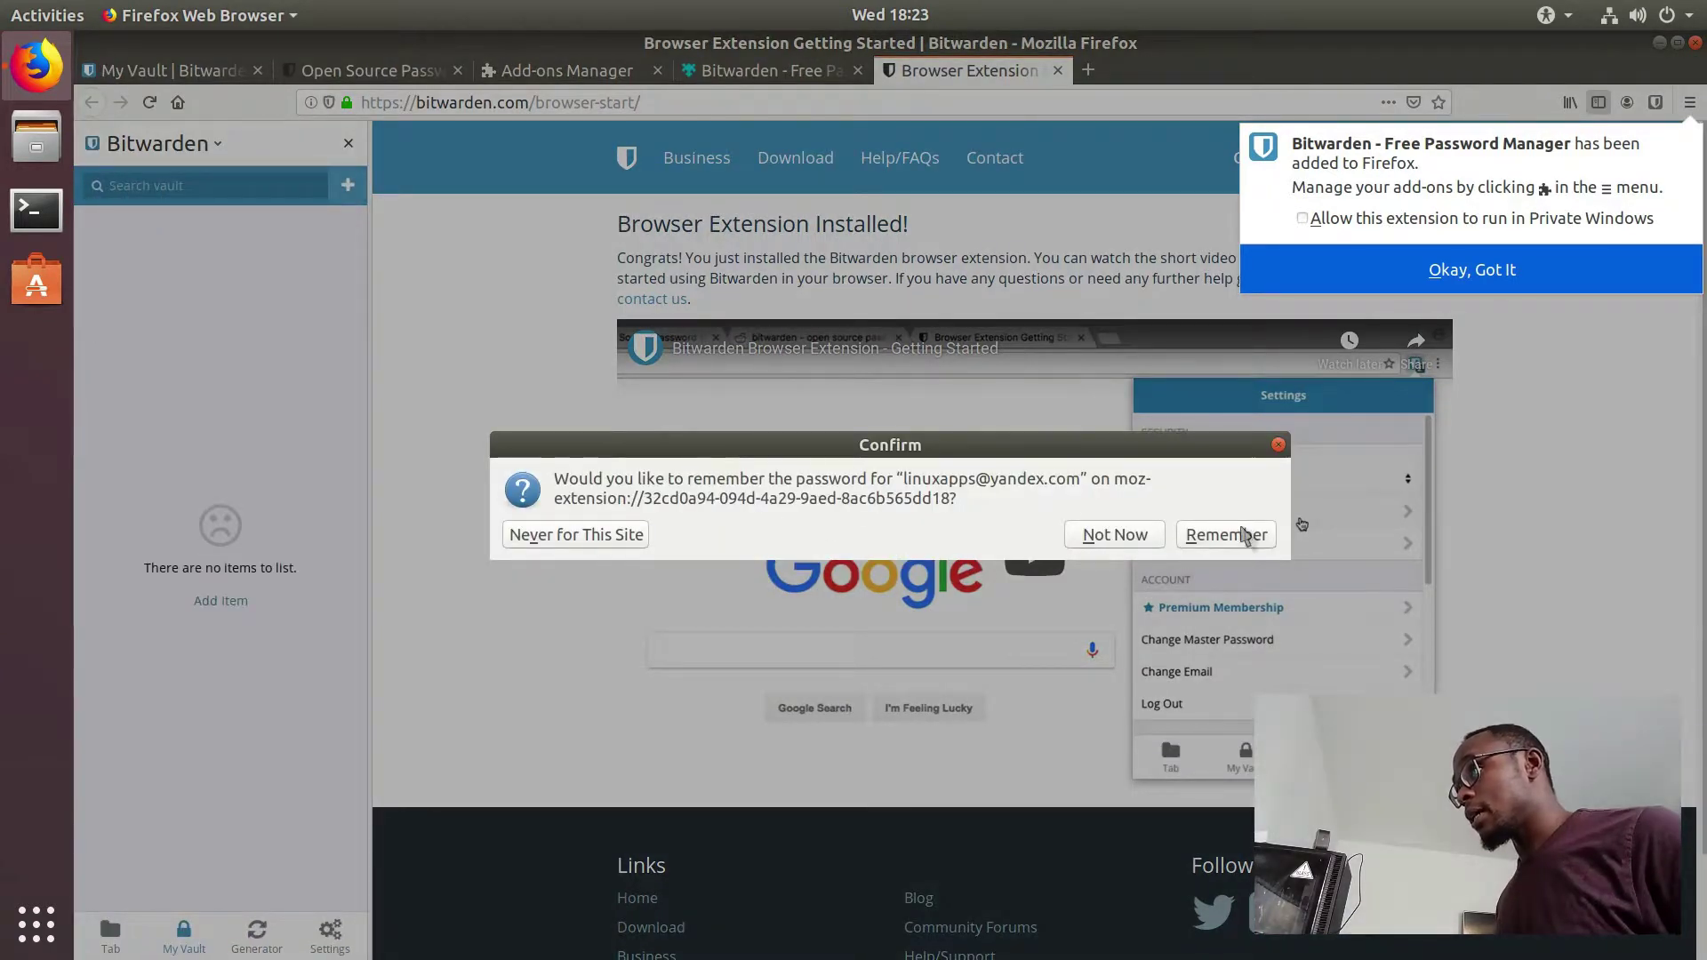
click(1236, 535)
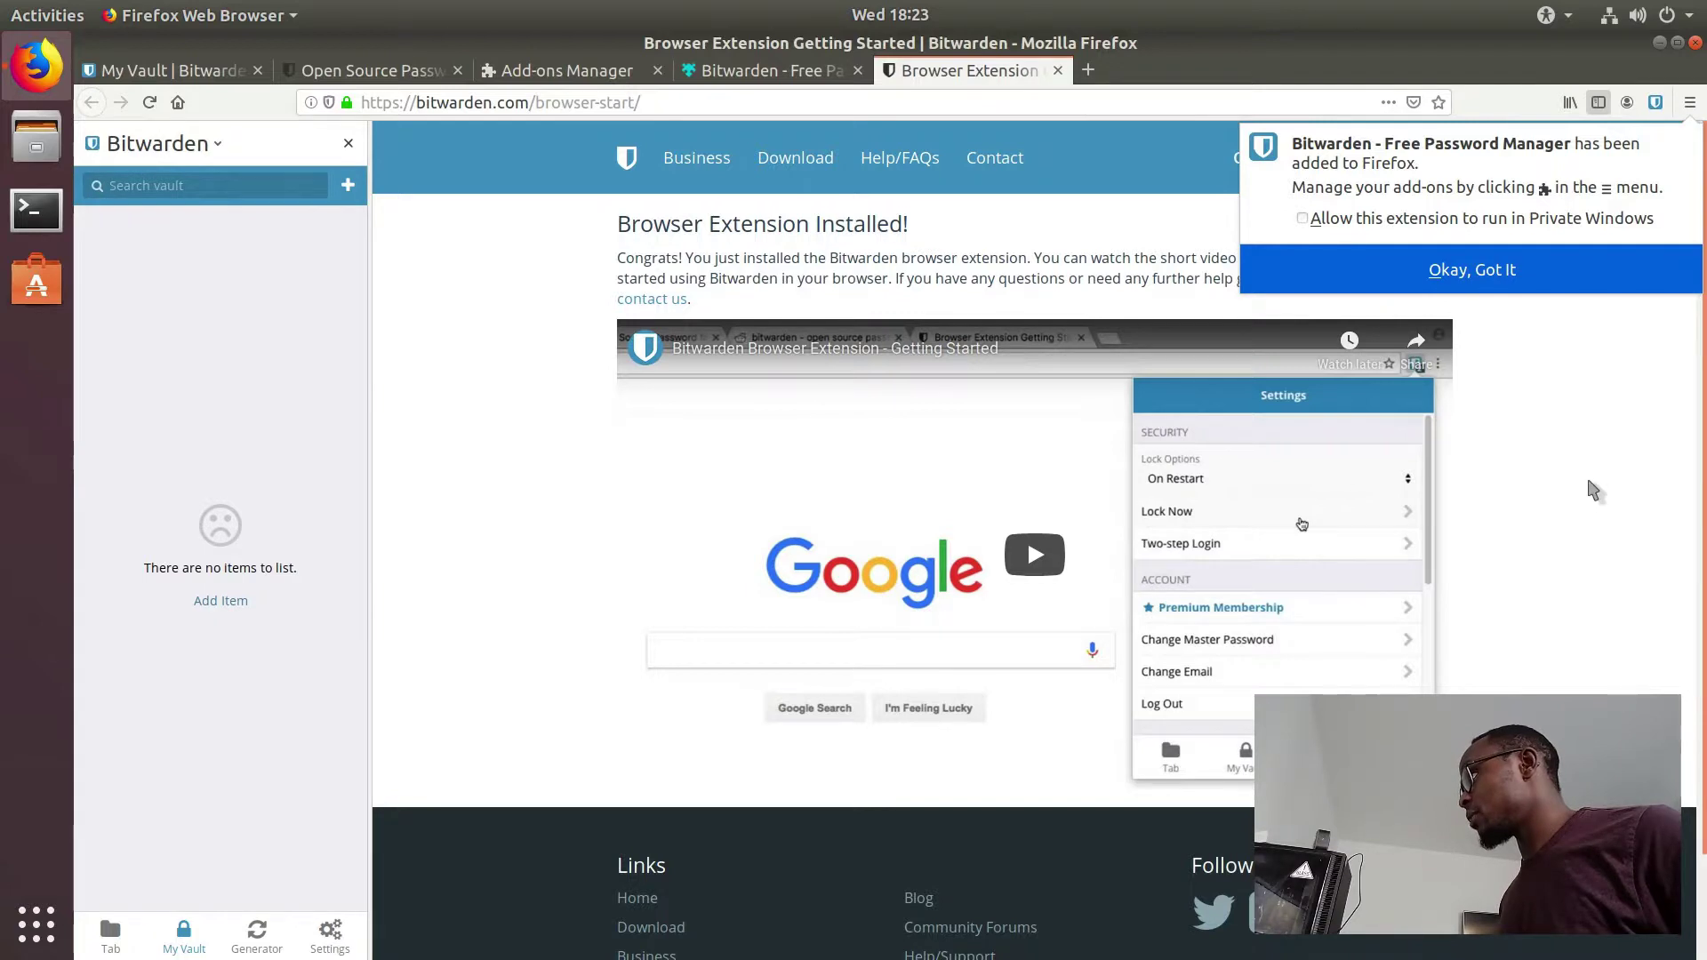
click(1558, 283)
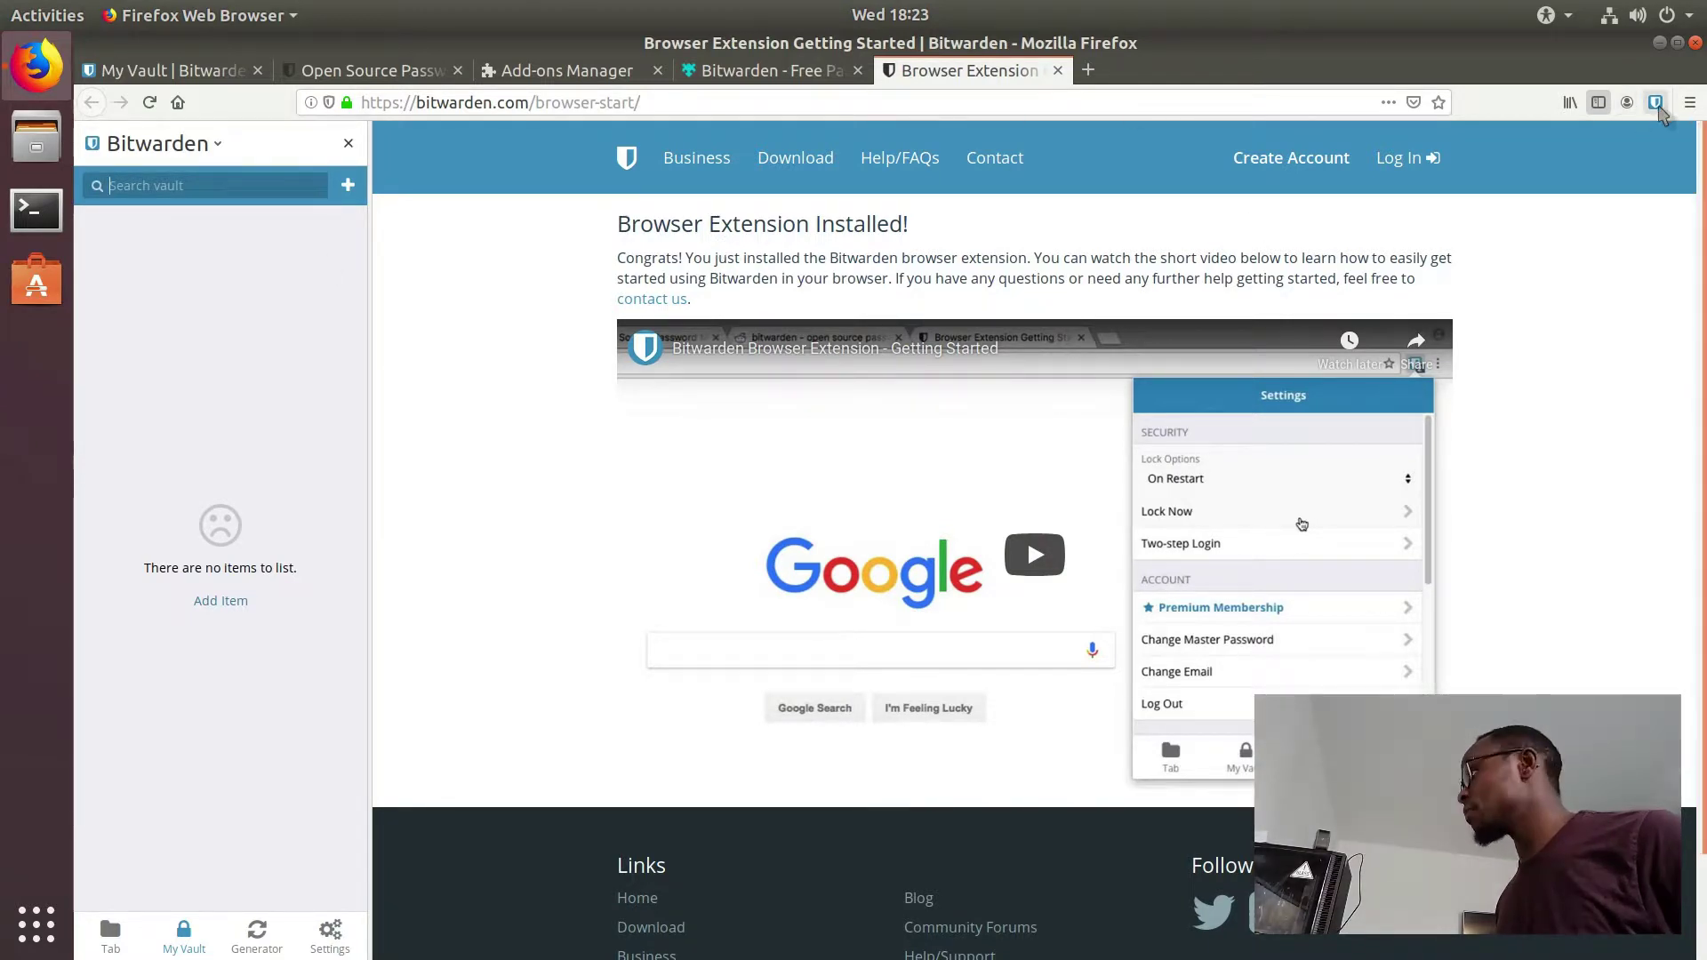
Step: Check the Bitwarden toolbar popup for logins, then start a new Firefox tab
click(1656, 103)
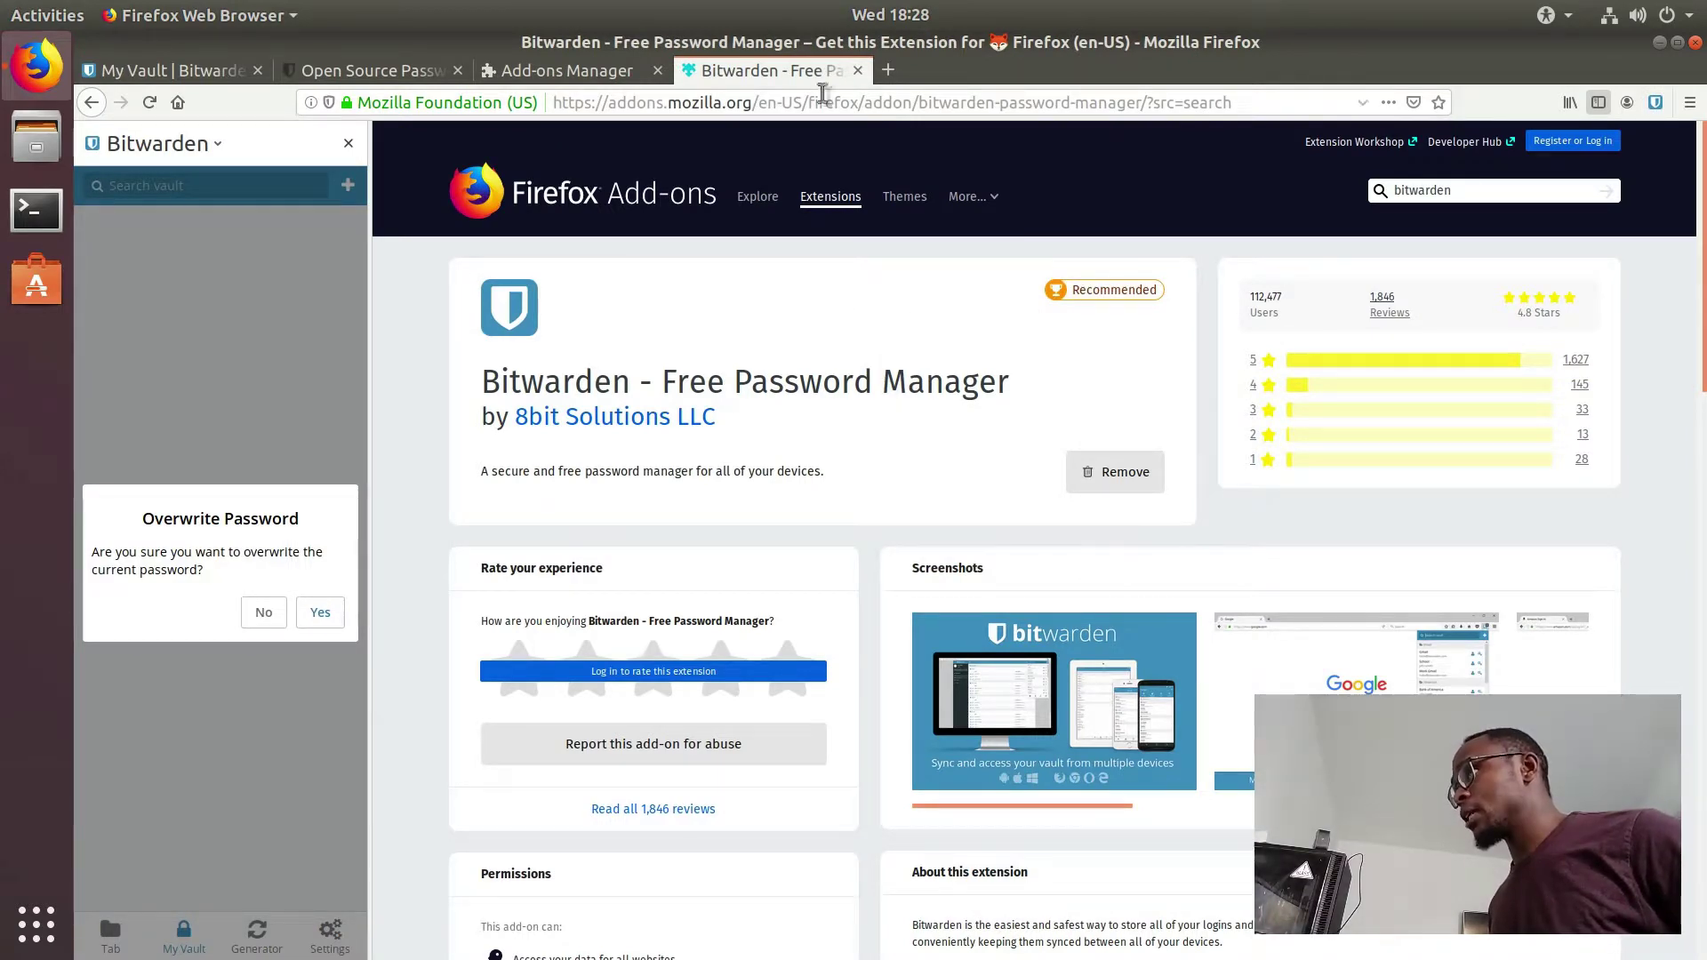
click(887, 71)
Step: Search for trello, open Trello's homepage without overwriting the stored password, and reach Sign Up
text(trel)
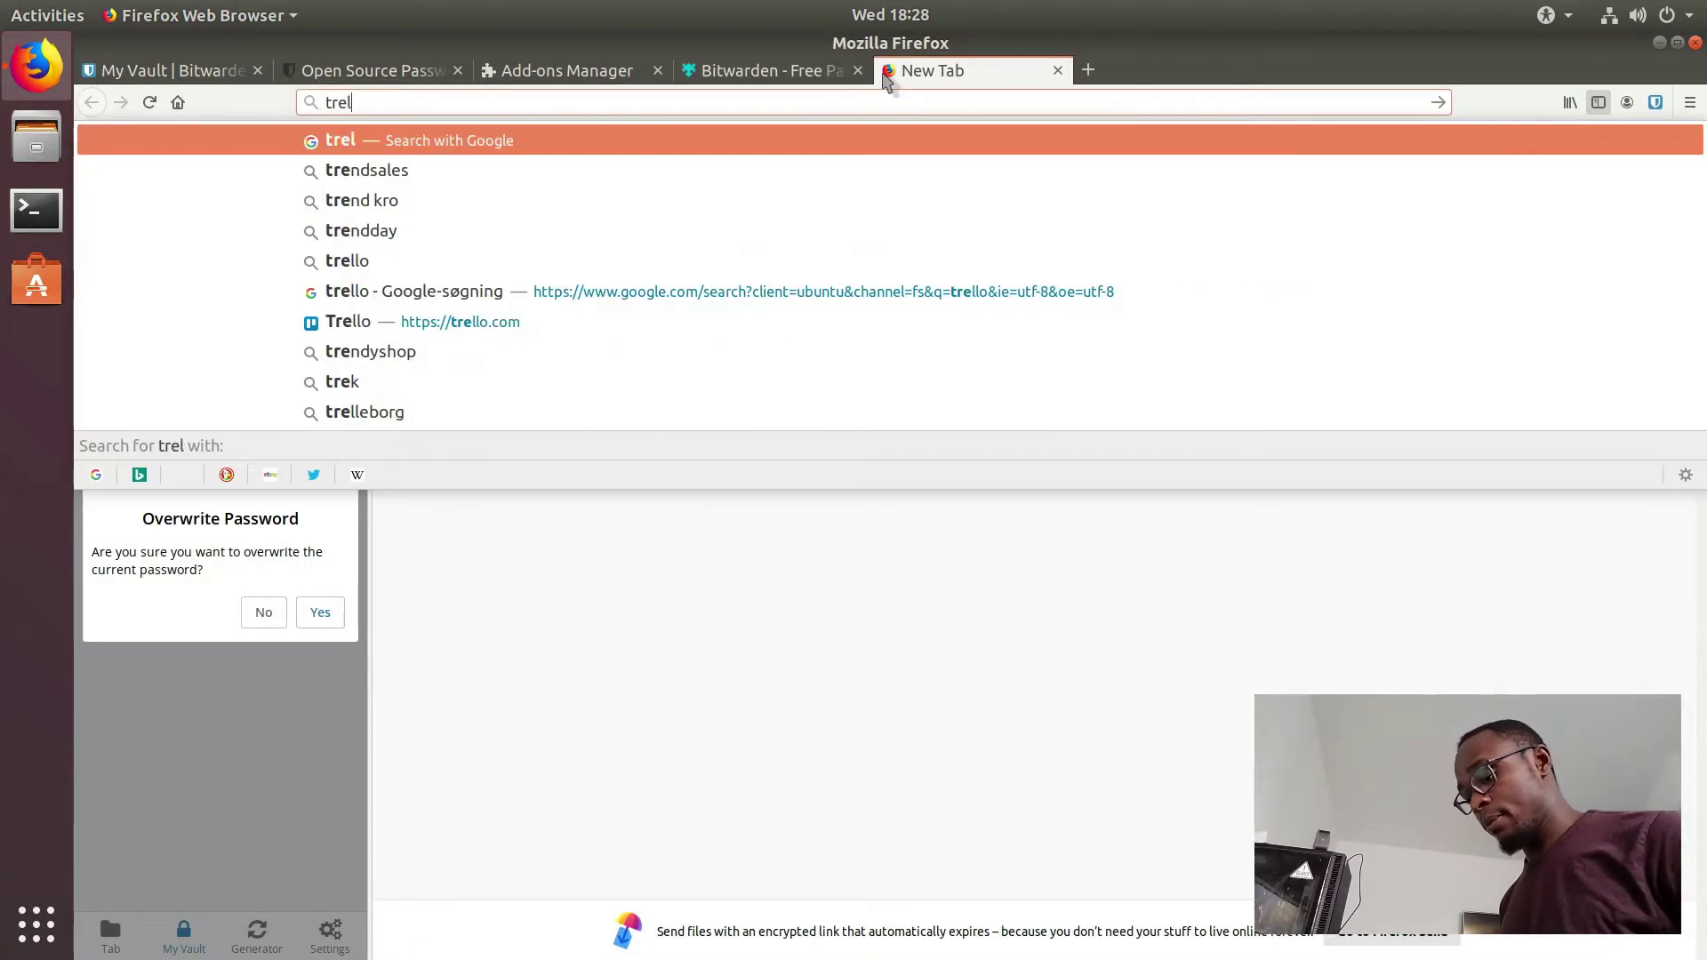
text(lo)
key(Return)
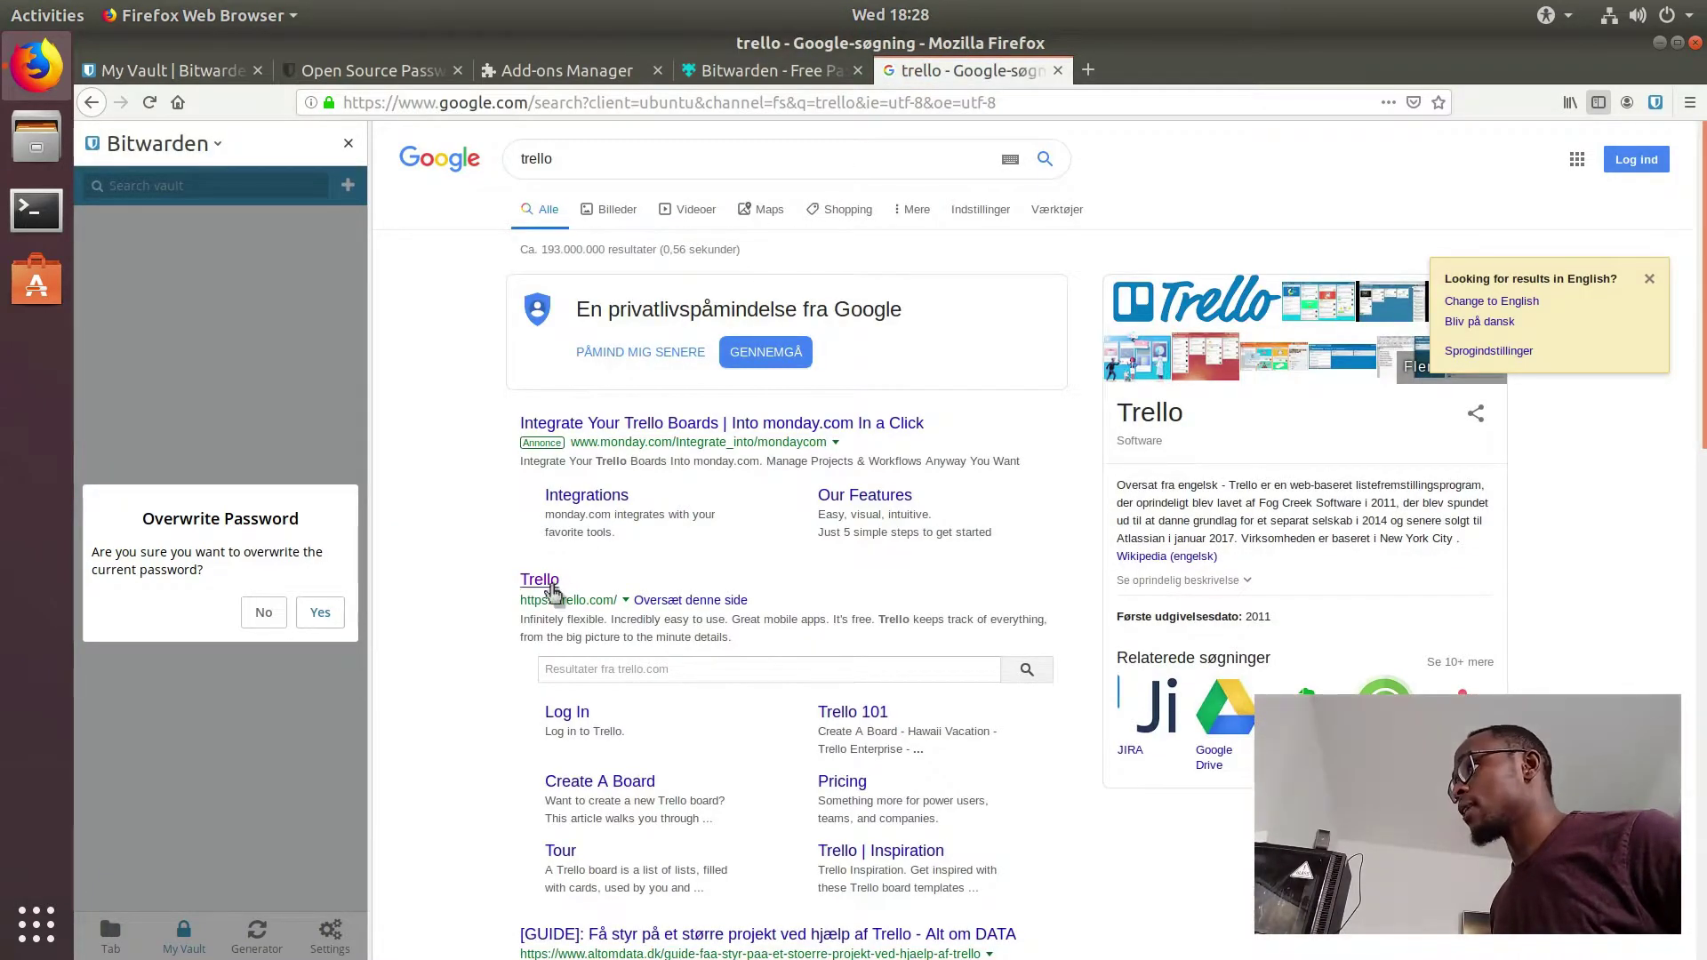
click(552, 587)
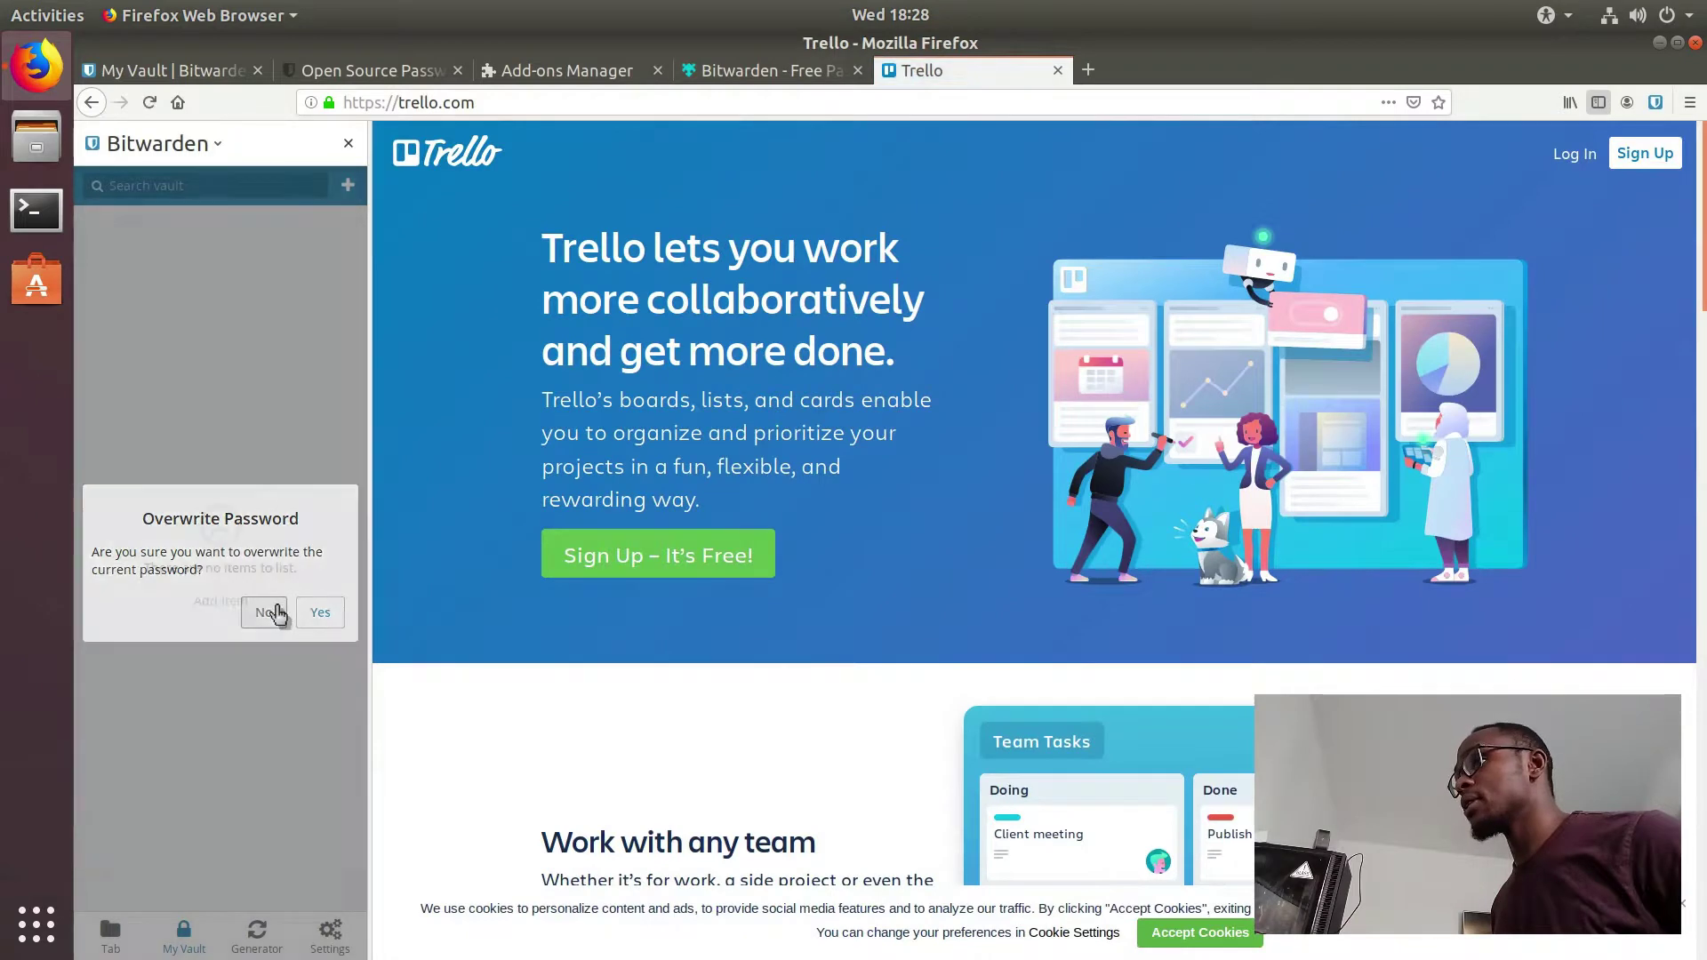
click(276, 610)
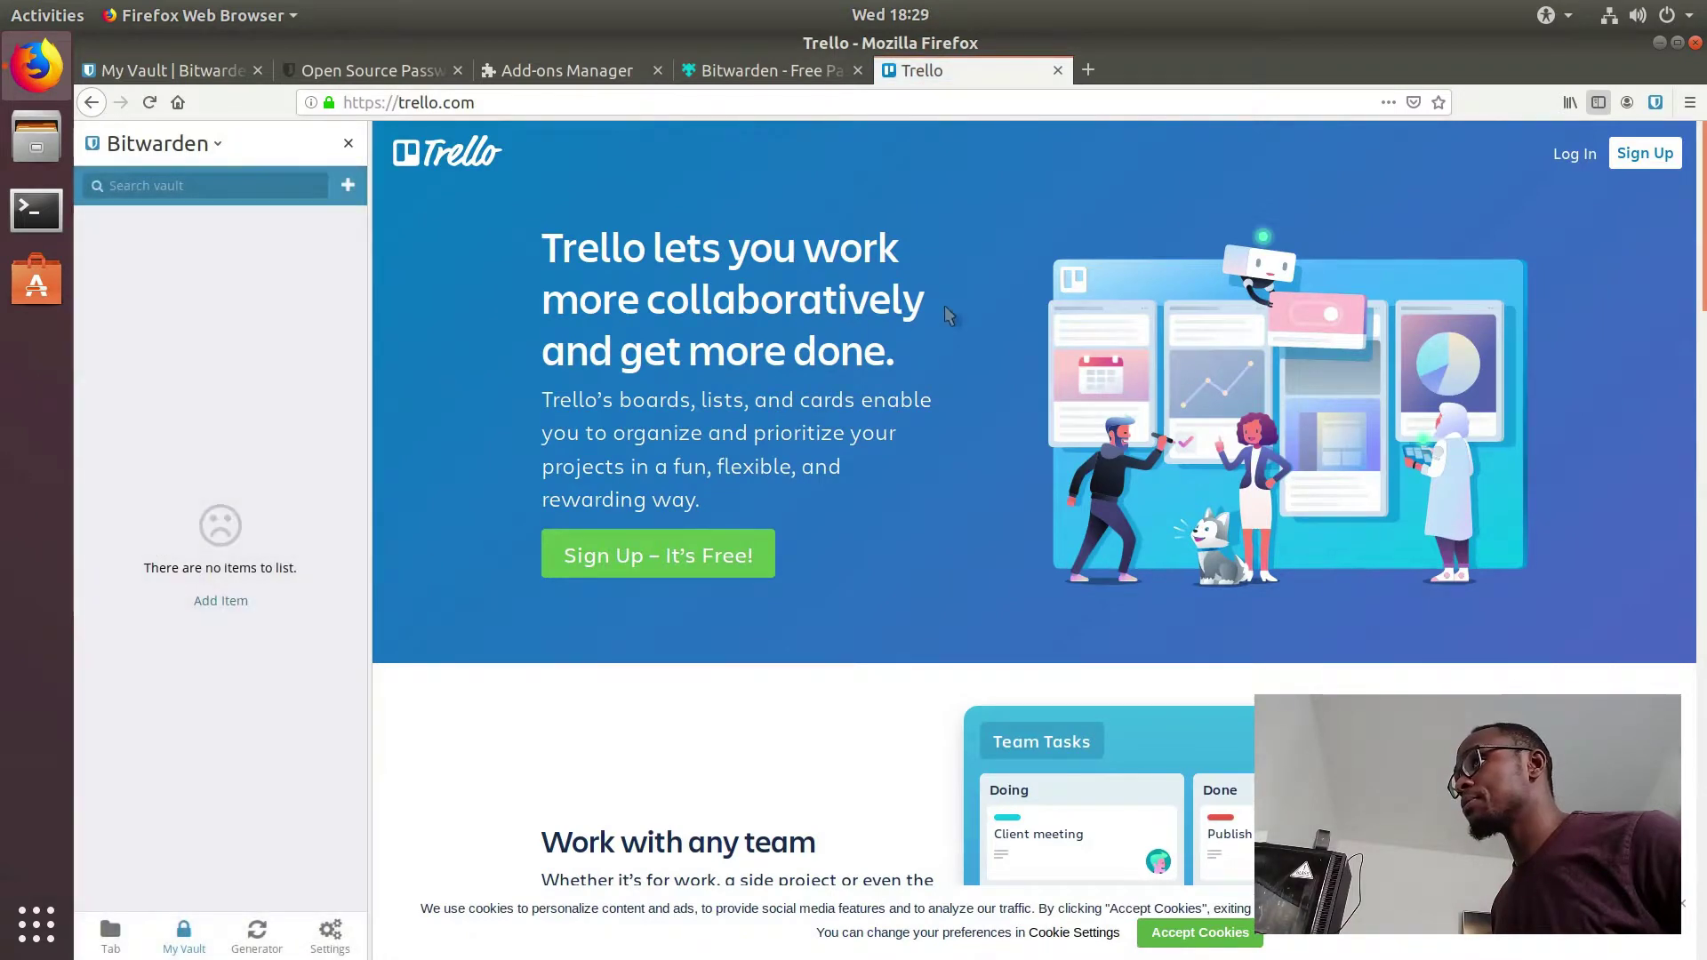
click(1636, 156)
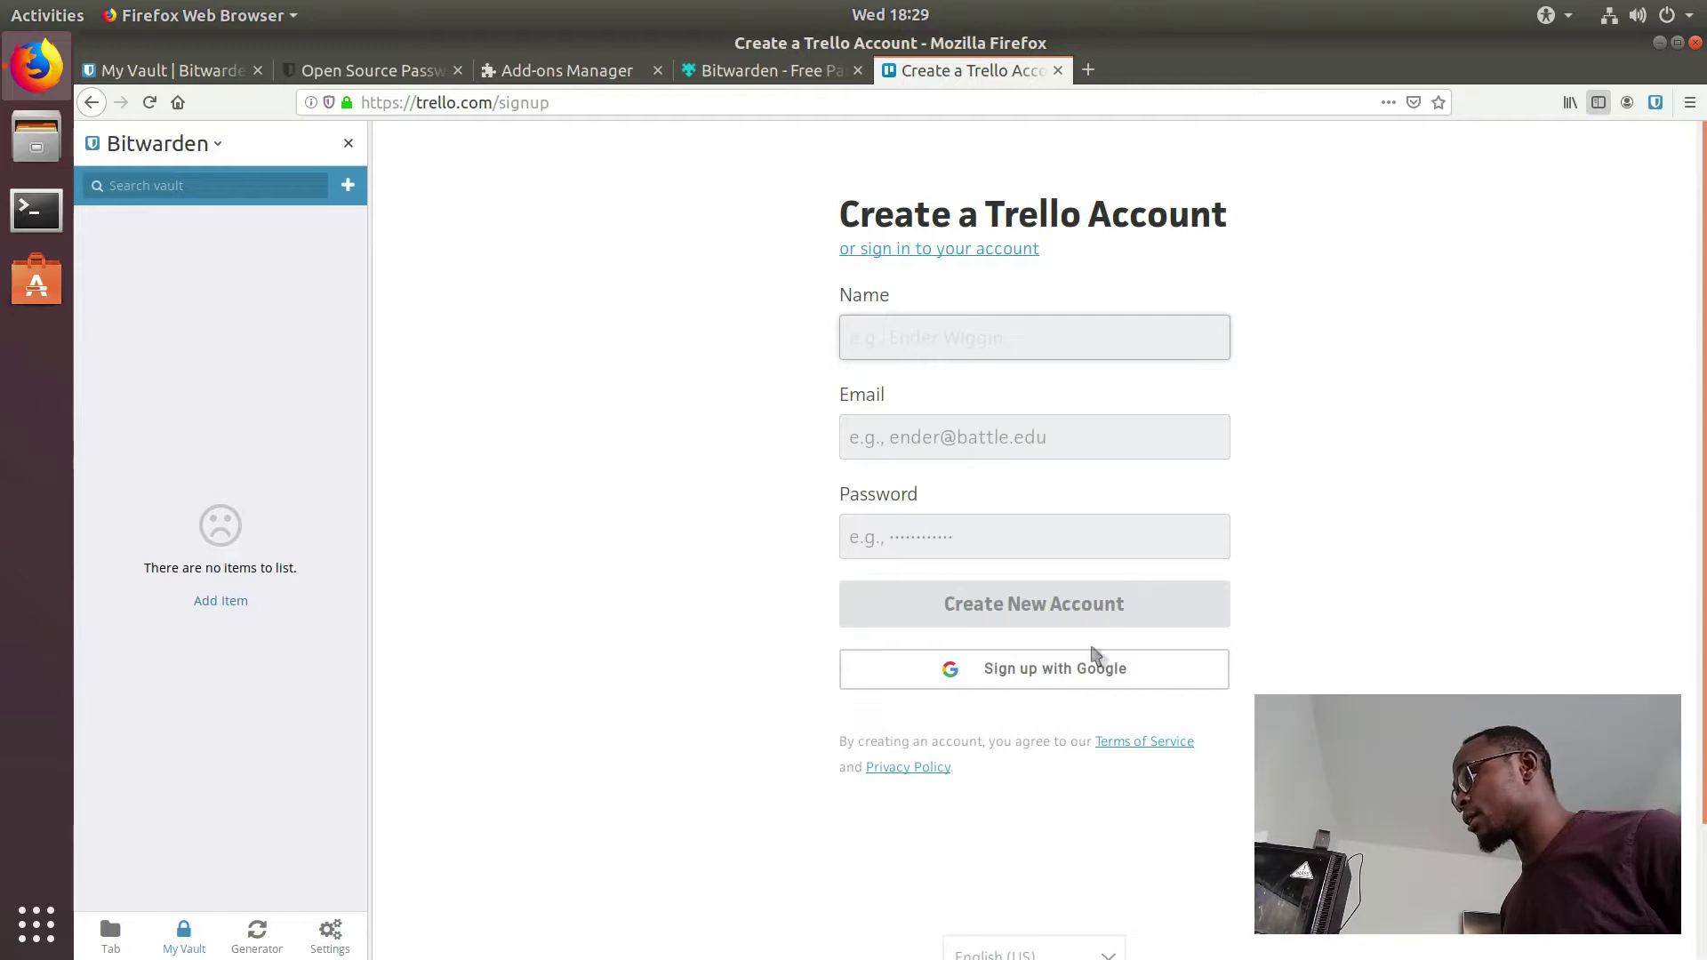
click(1655, 104)
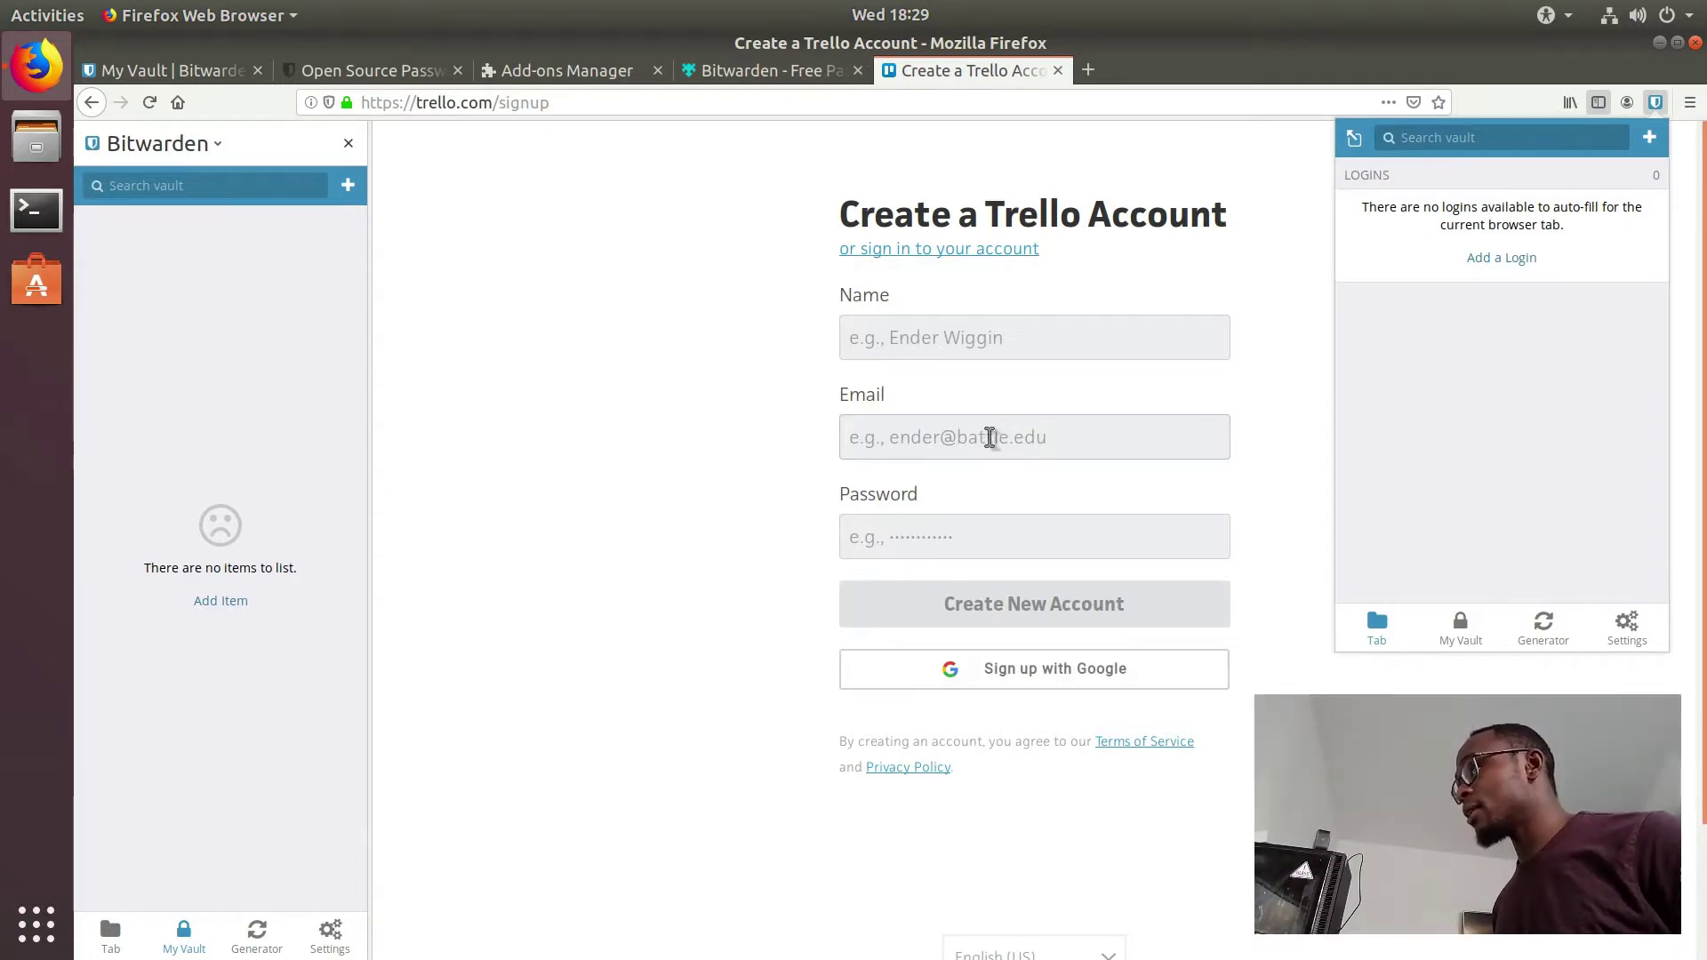
click(1482, 259)
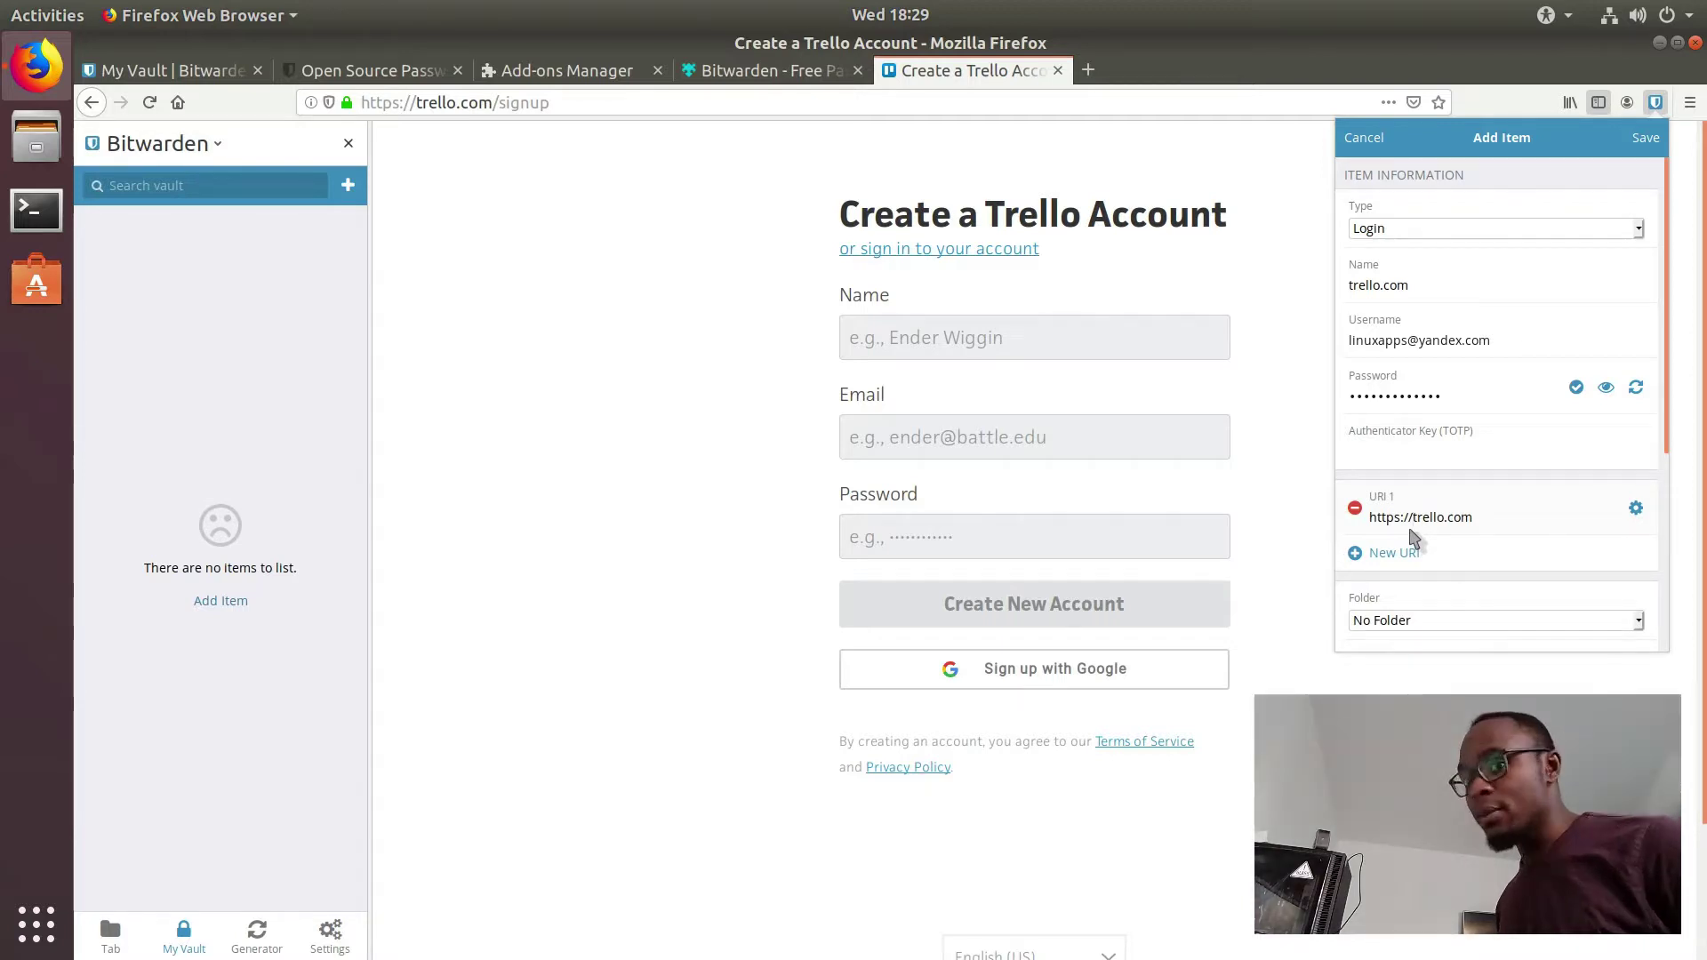
click(1402, 517)
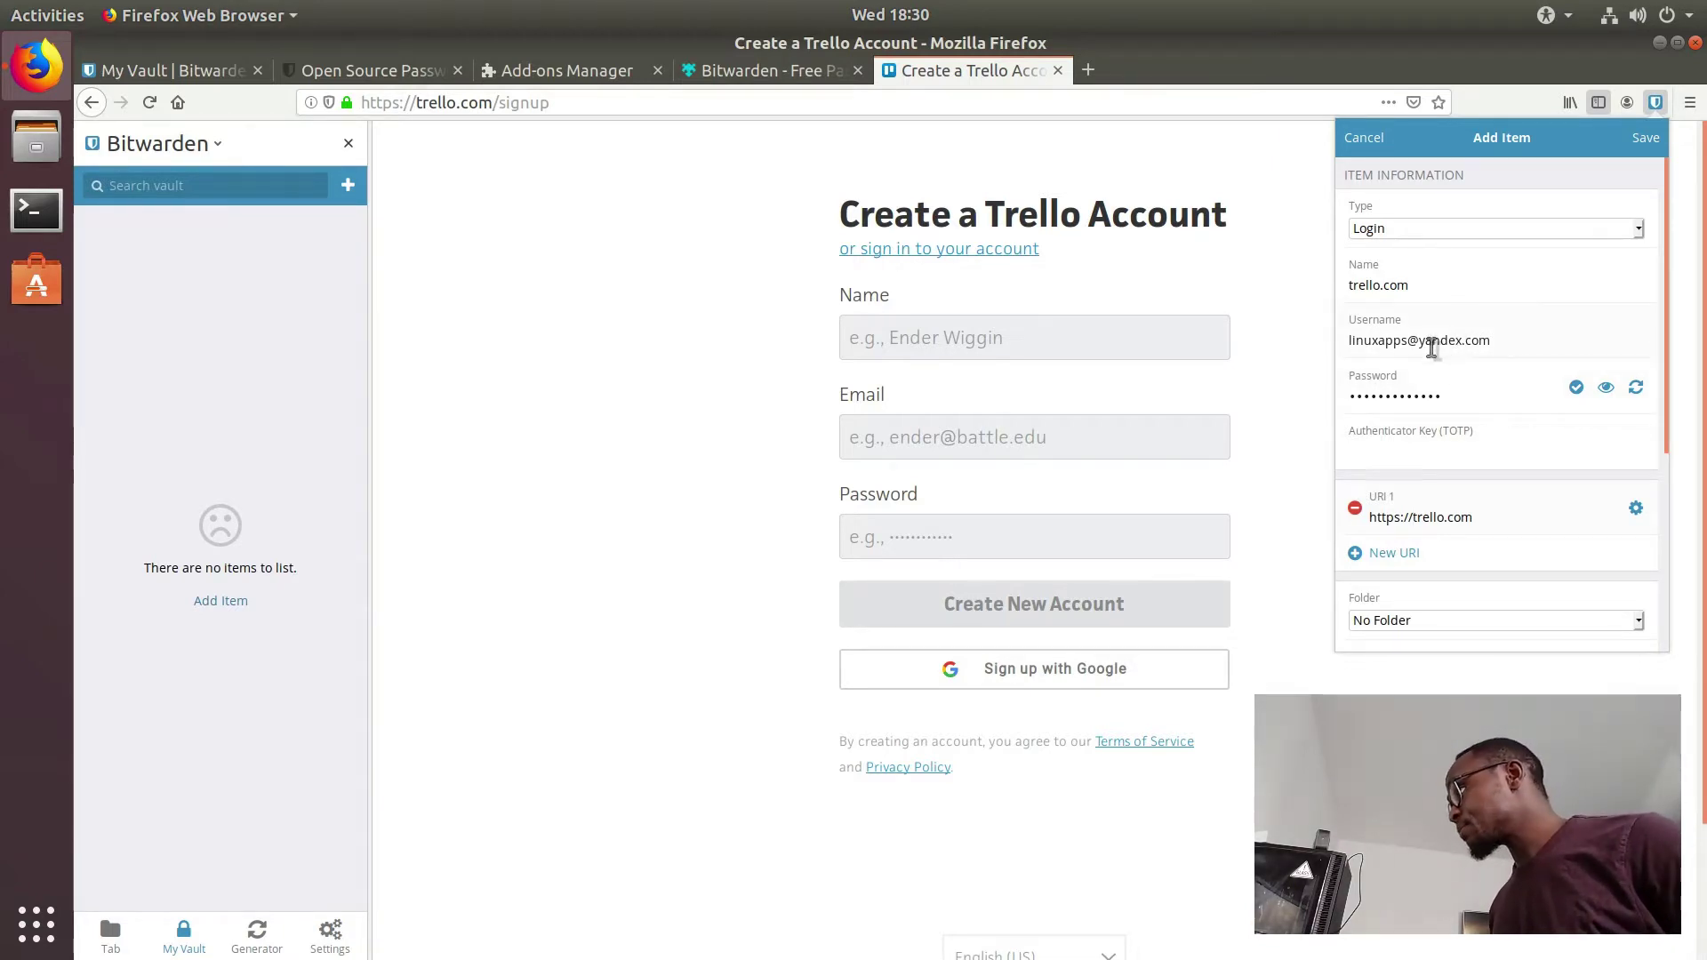
click(1468, 340)
key(Escape)
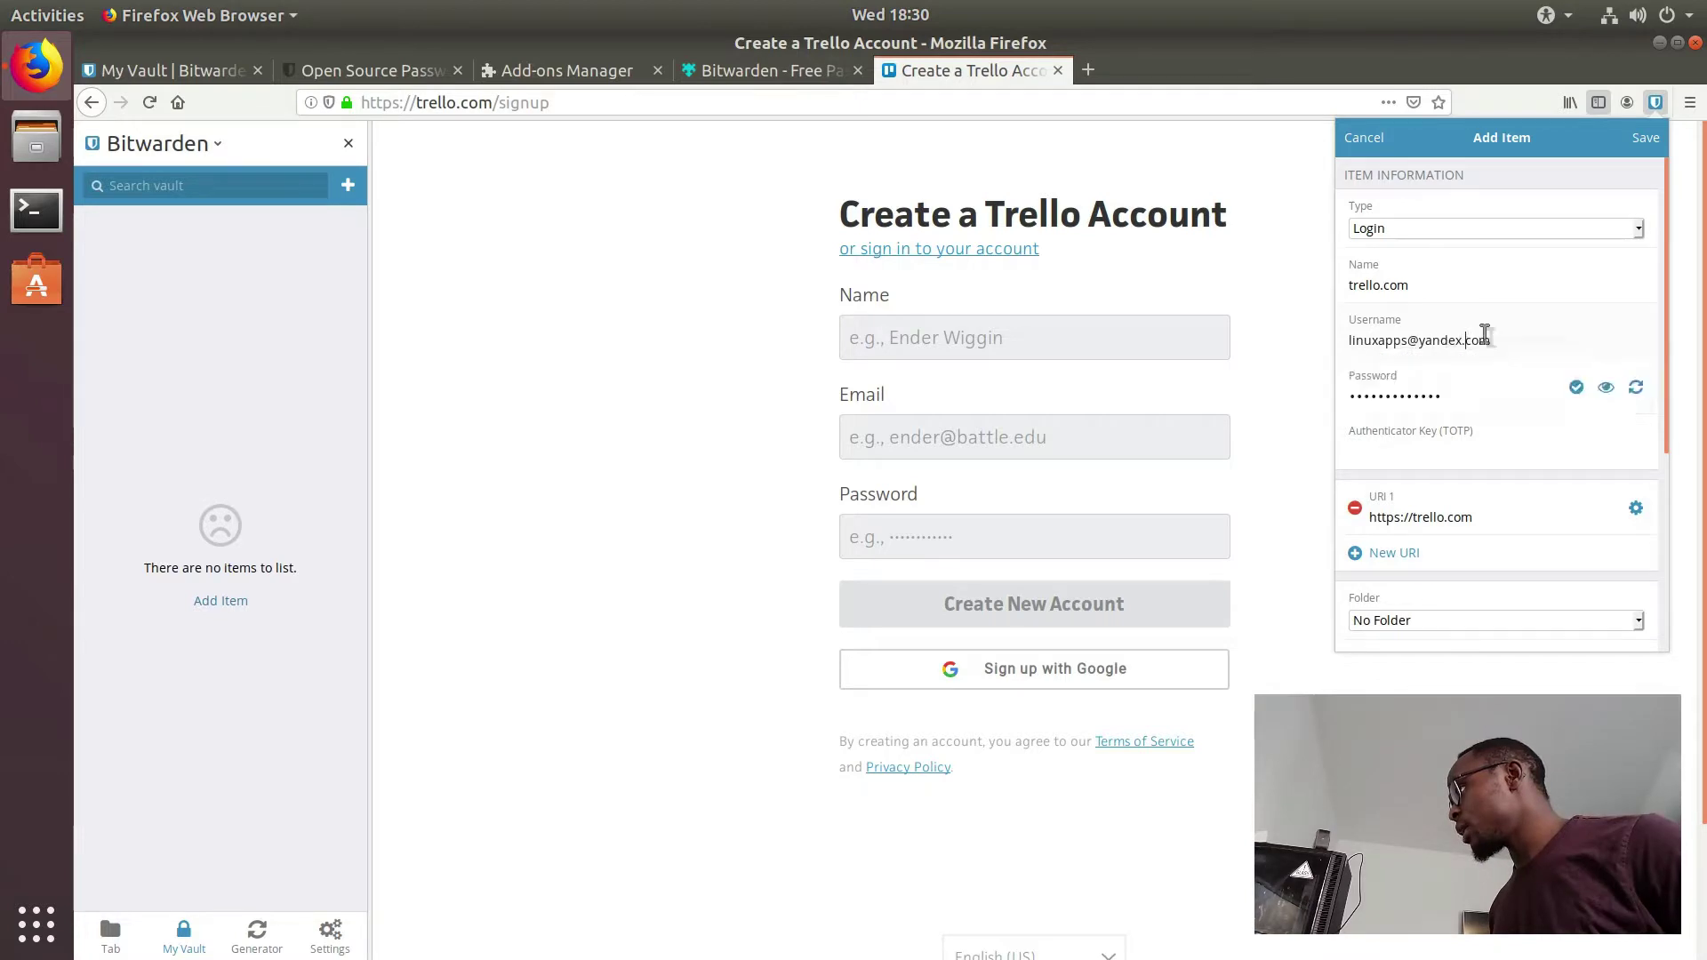
Step: Generate a 12-character password in the Password Generator and apply it to the trello.com login
click(1639, 393)
click(1634, 437)
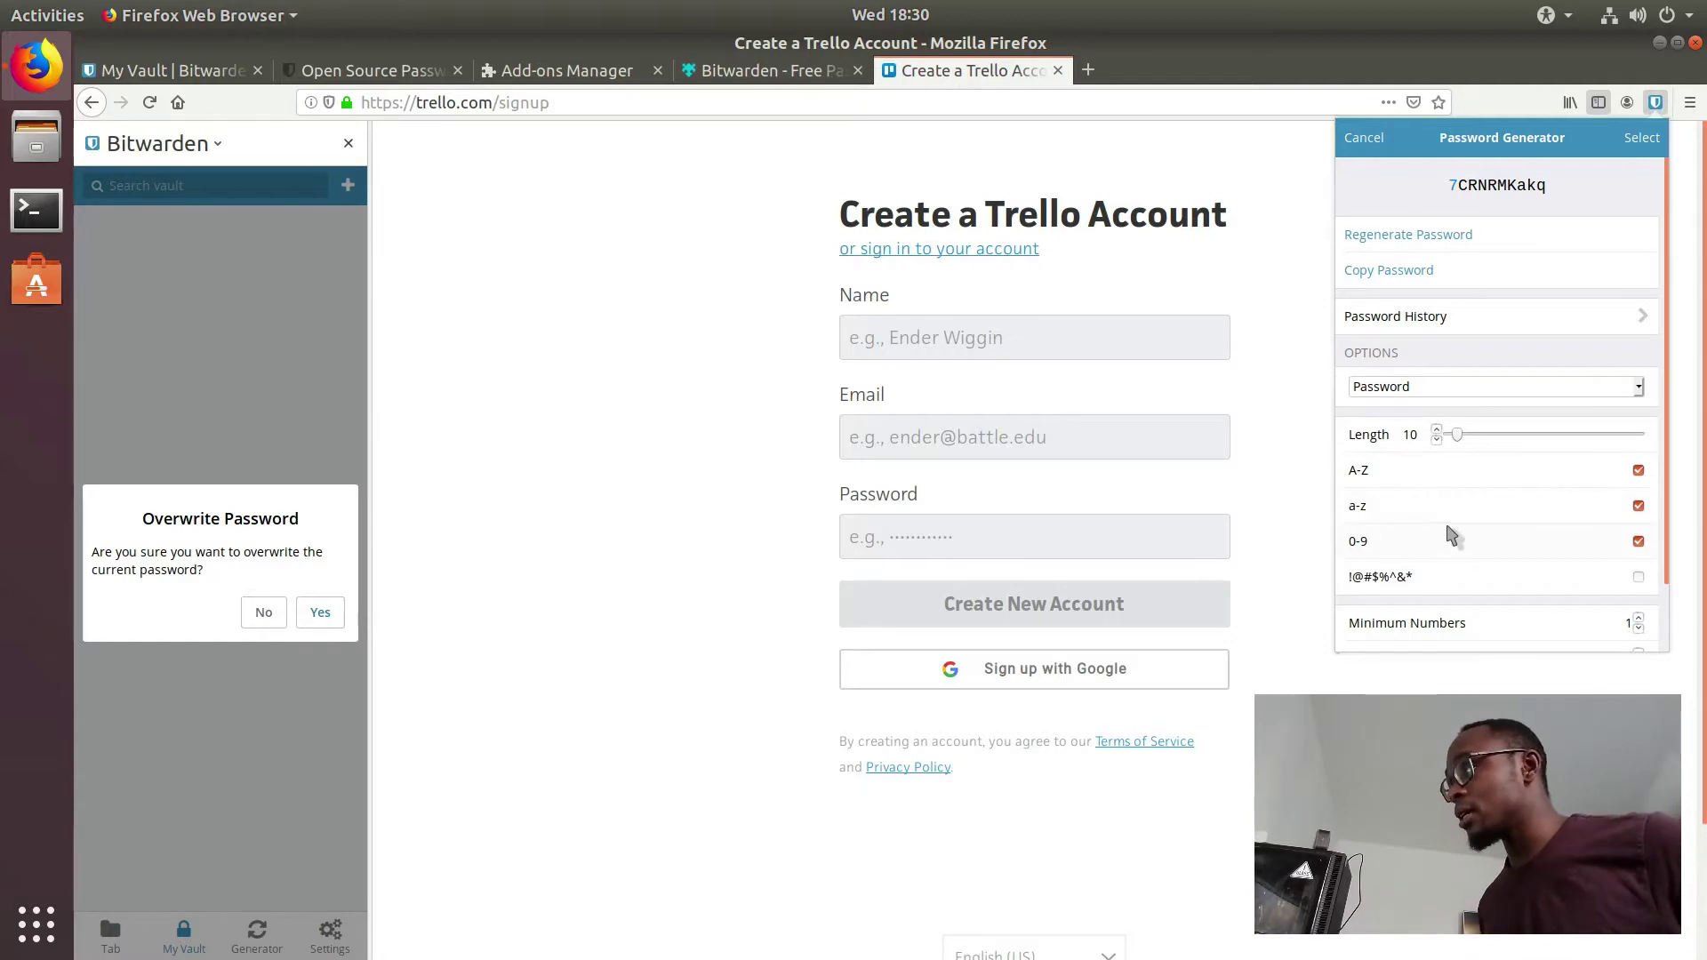
scroll(1445, 529, down, 1)
scroll(1436, 518, up, 1)
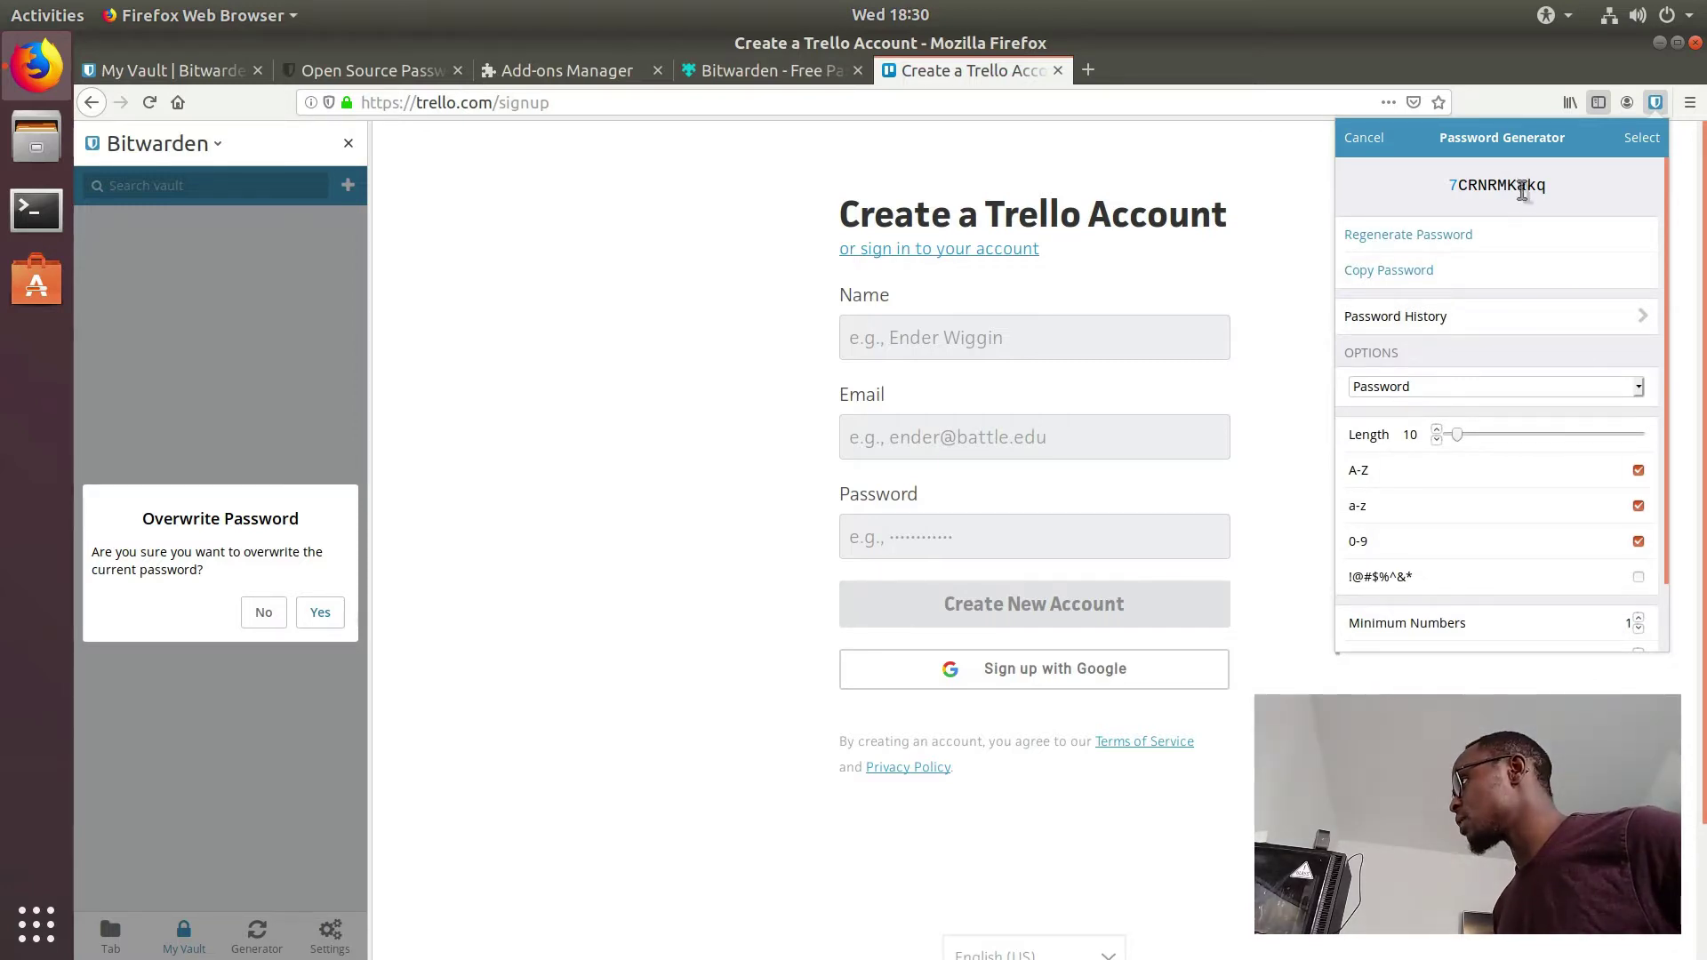
drag(1459, 432, 1462, 439)
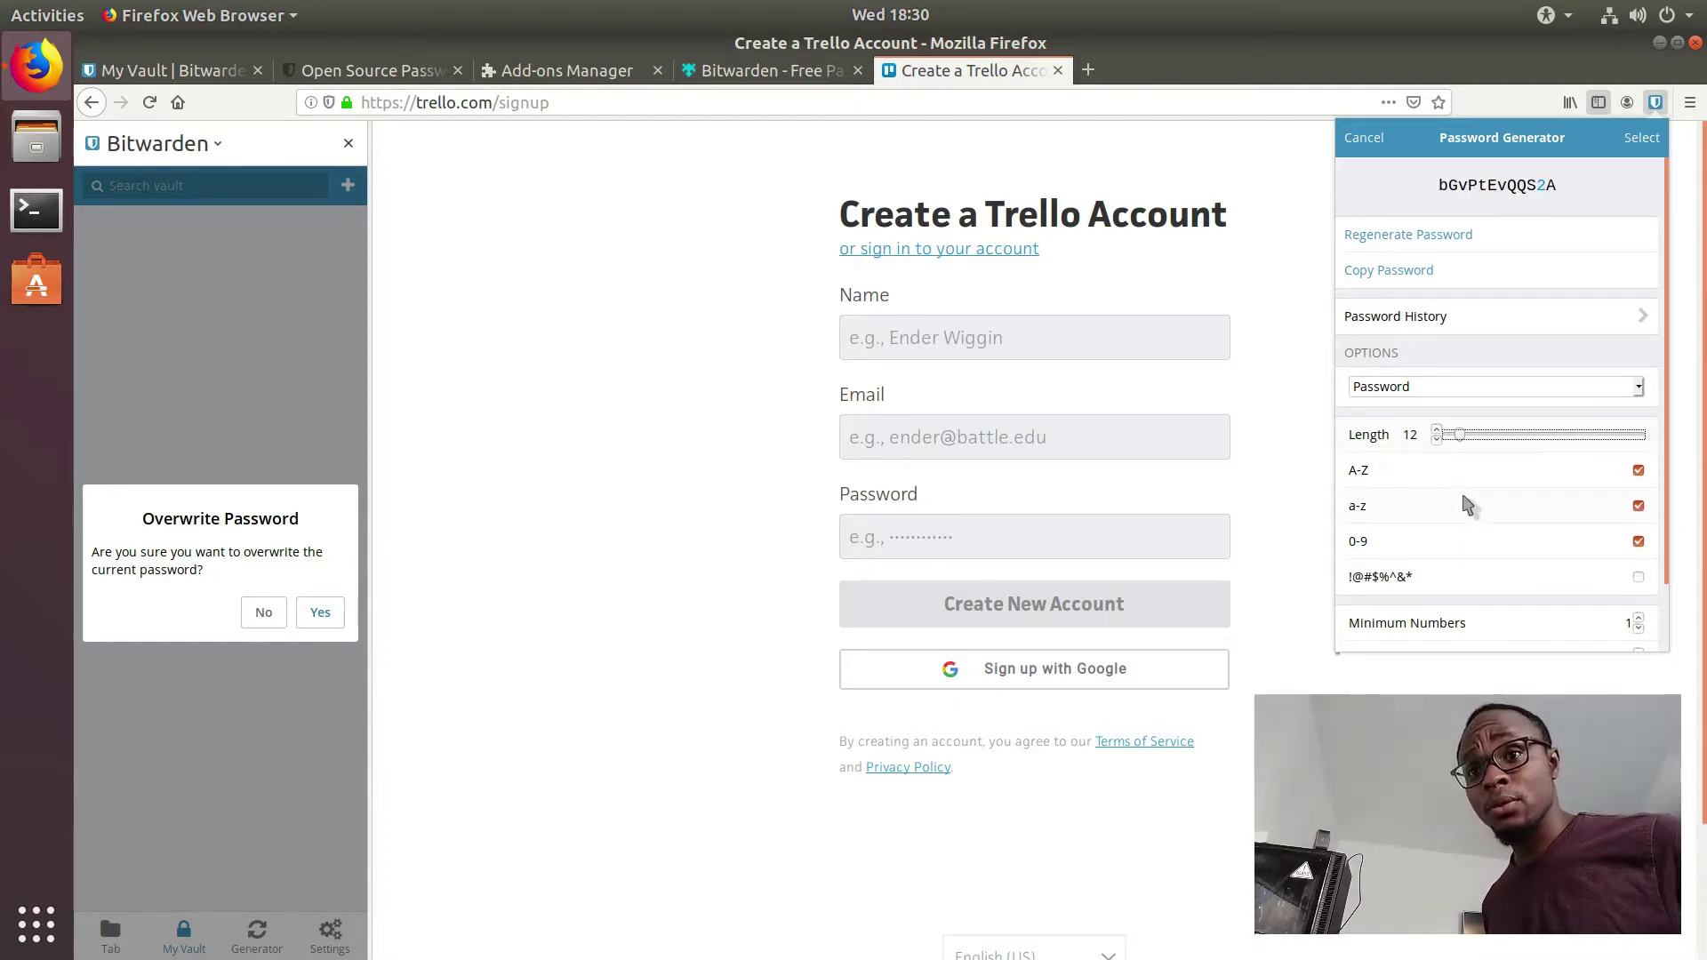
scroll(1466, 507, down, 2)
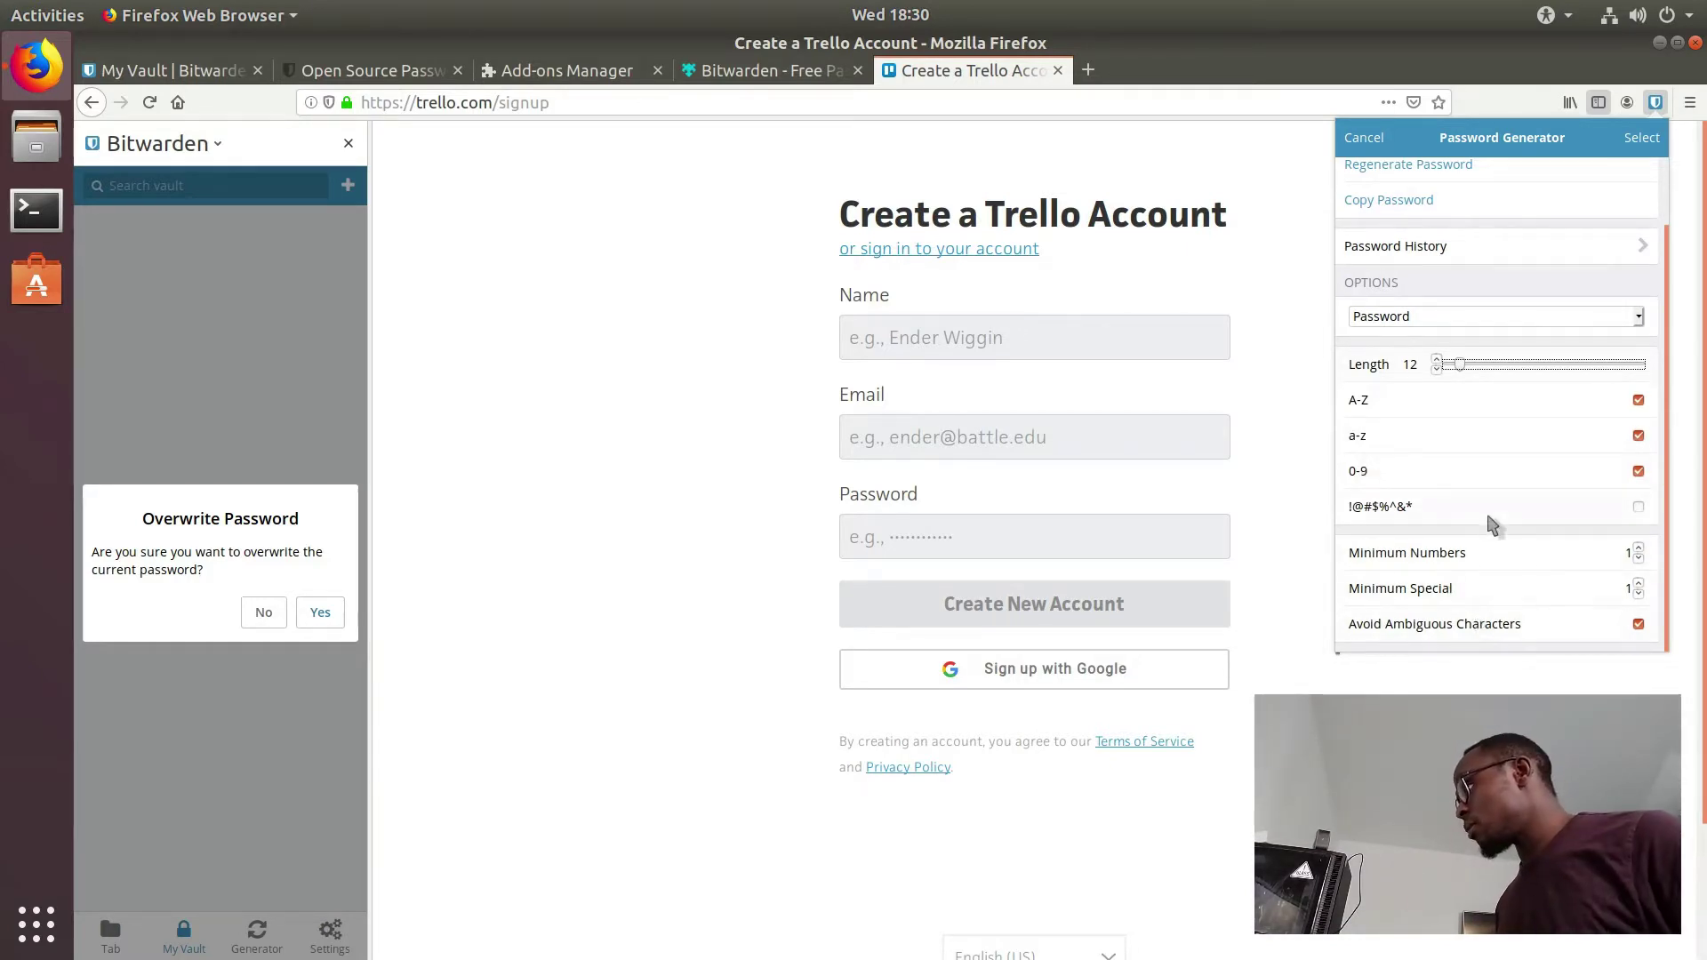
scroll(1491, 525, up, 2)
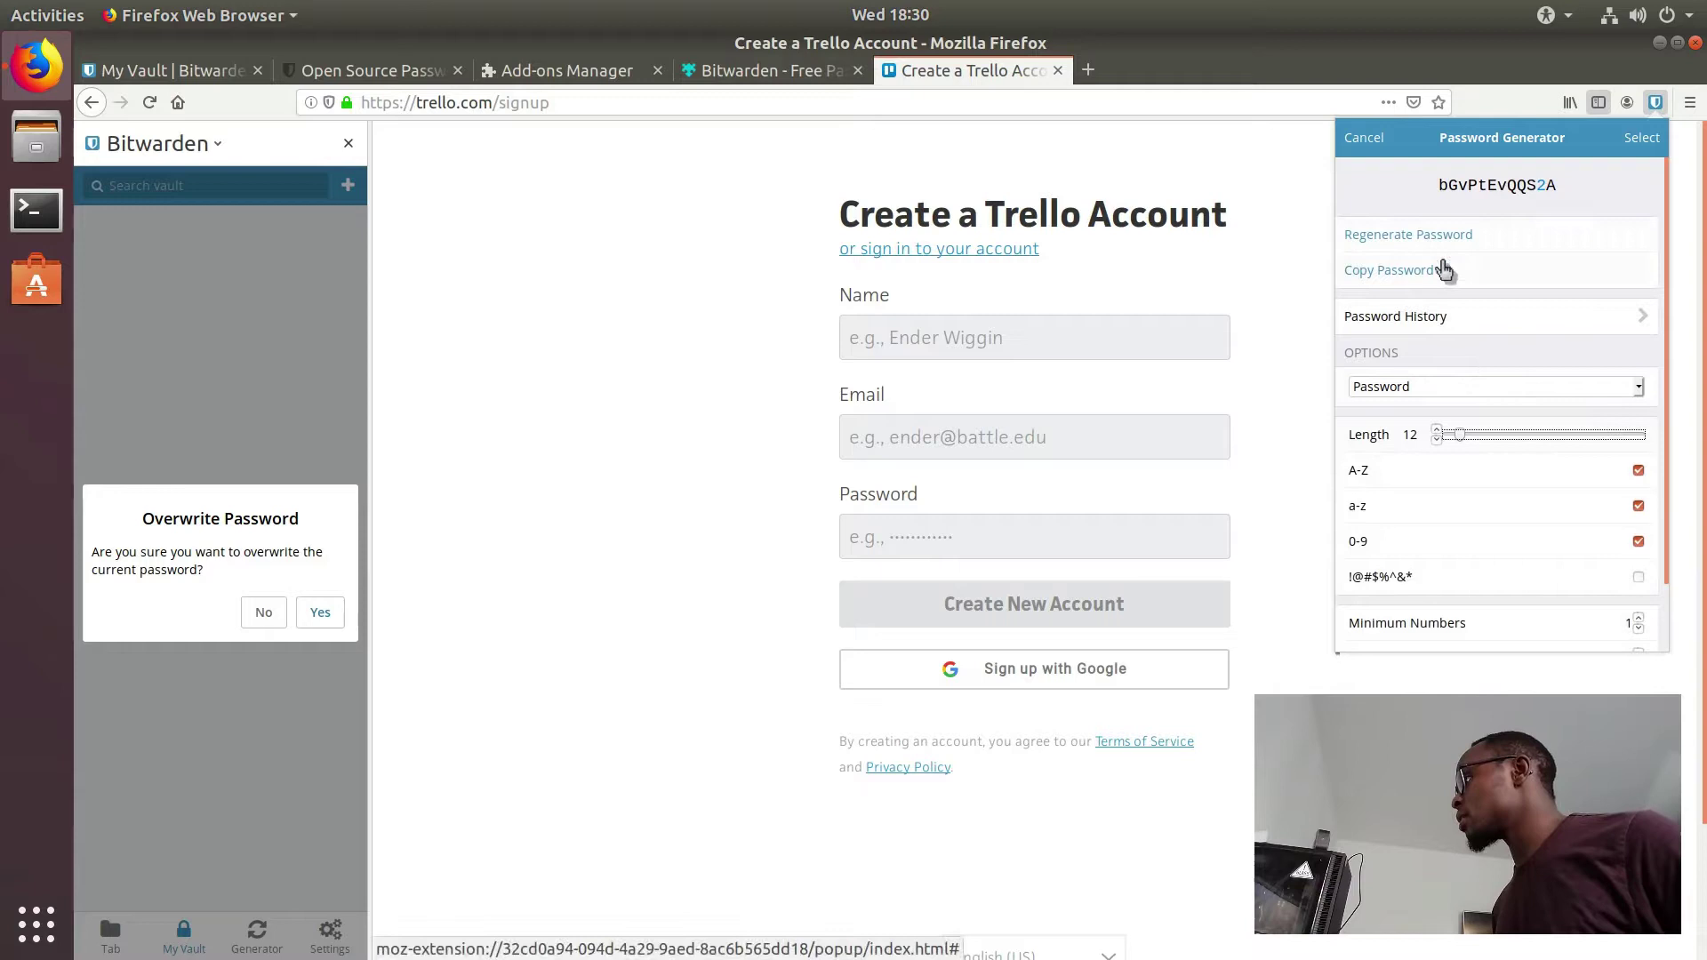
click(1433, 320)
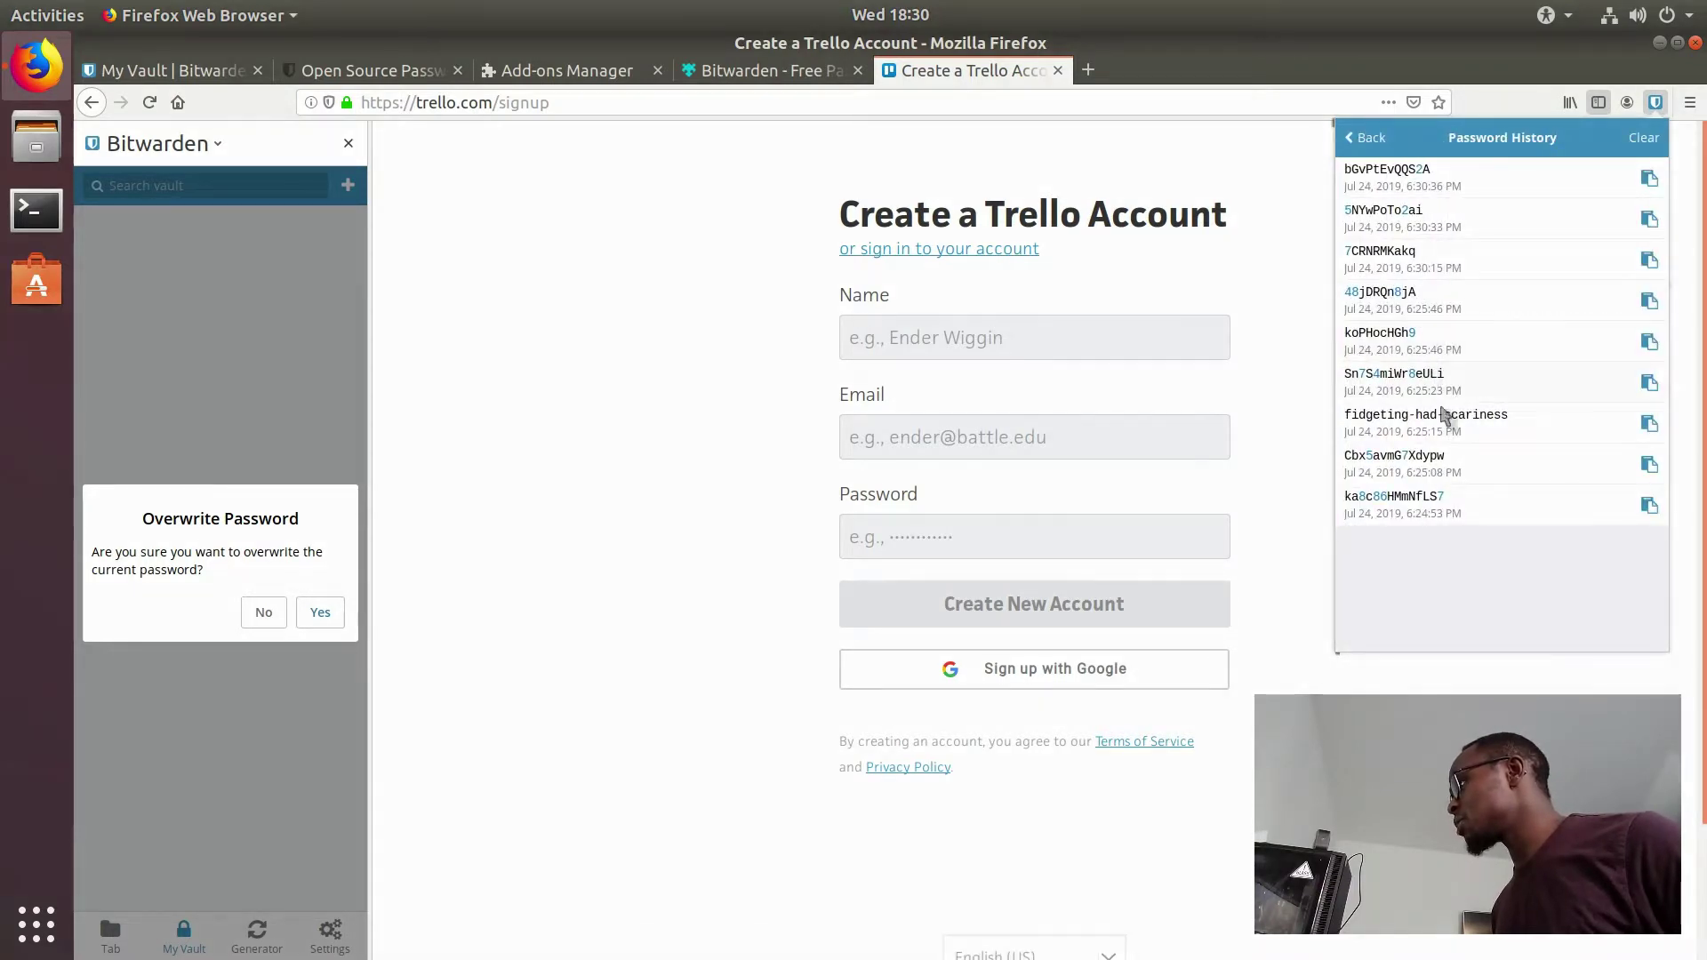
click(1360, 138)
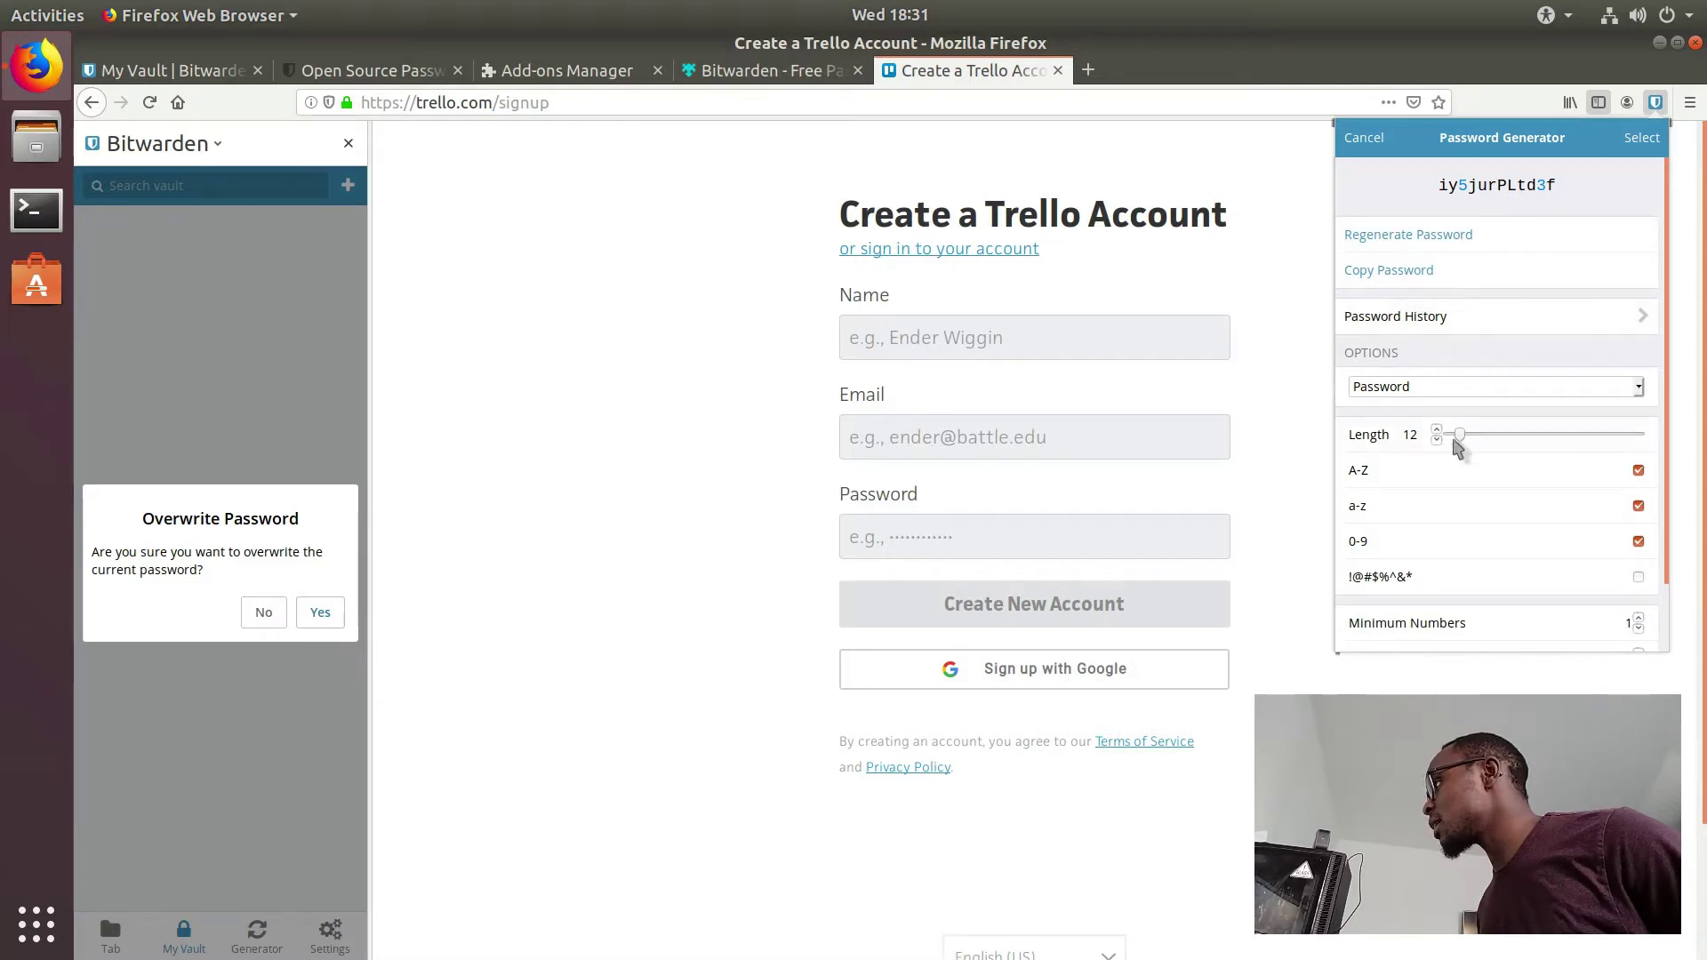
click(1425, 237)
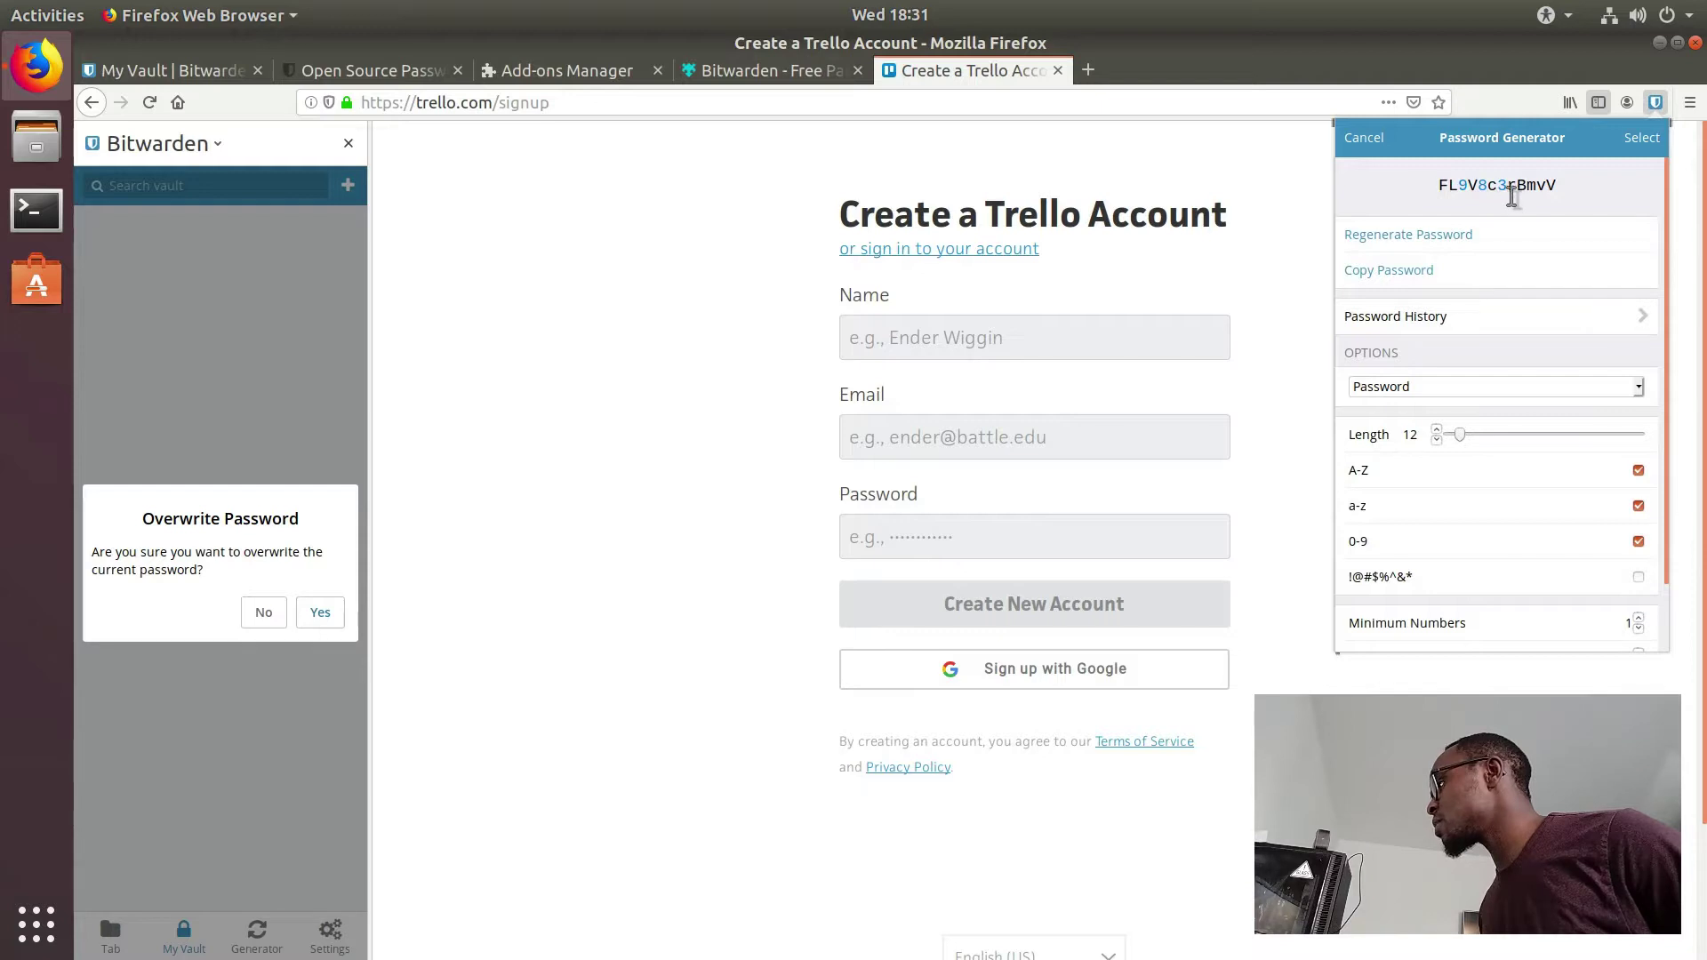
click(1641, 138)
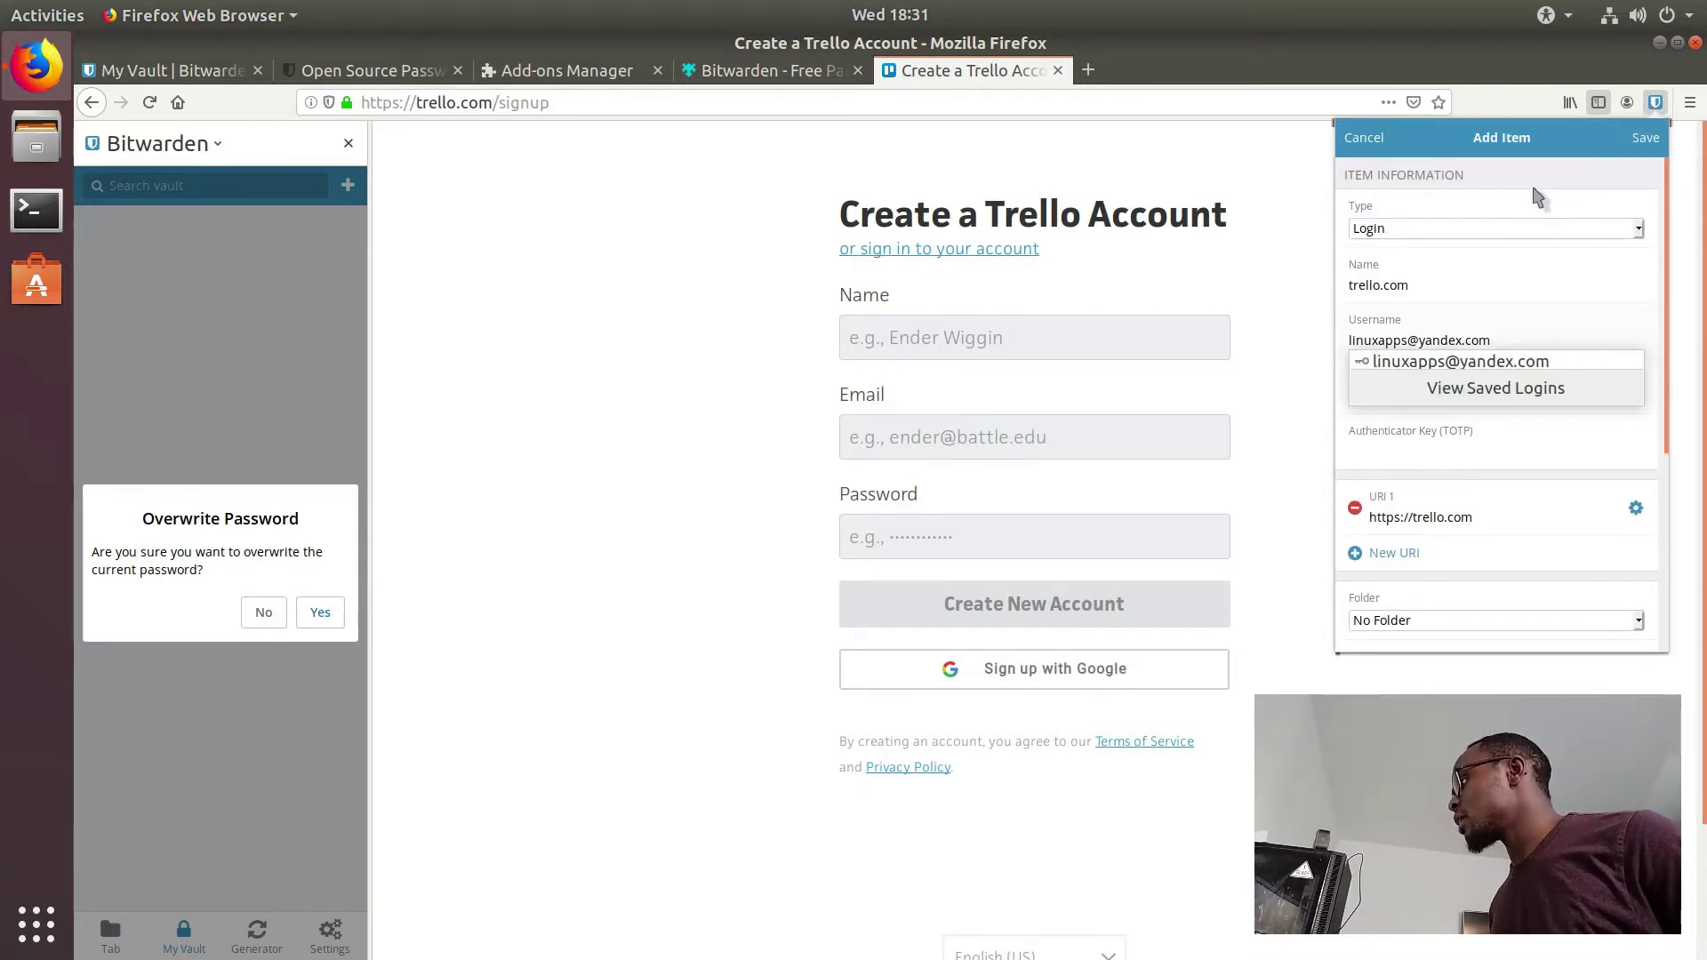
key(Escape)
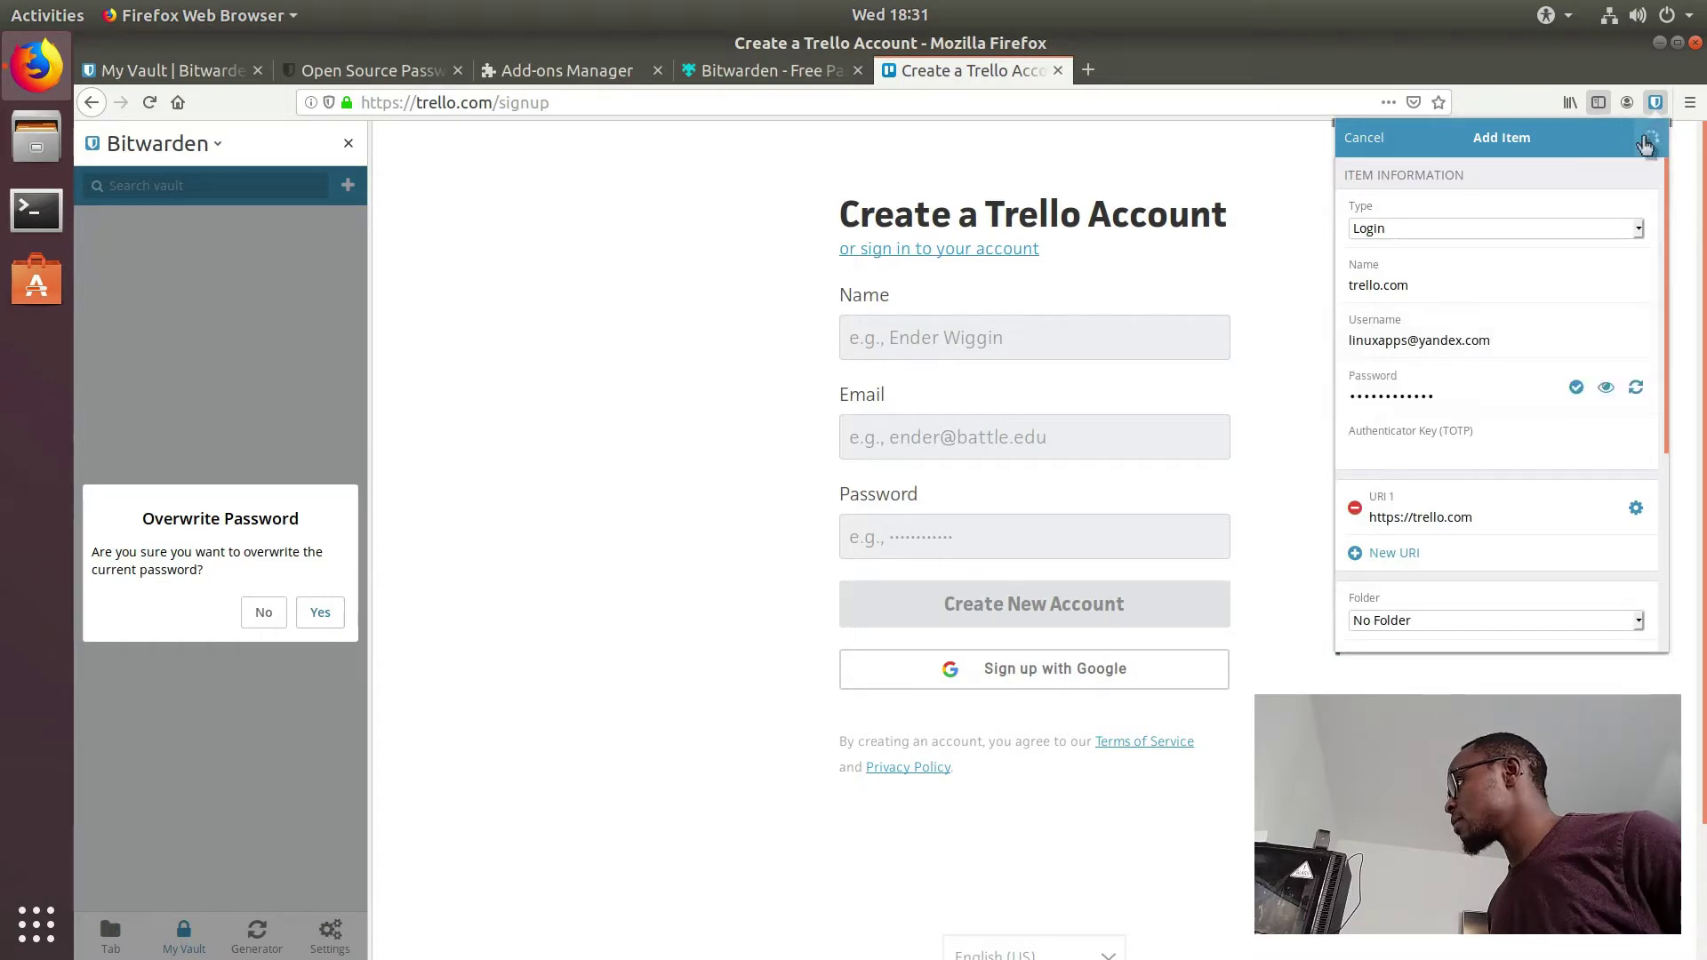
Step: Save the trello.com login and autofill Trello's signup form from it
click(1649, 139)
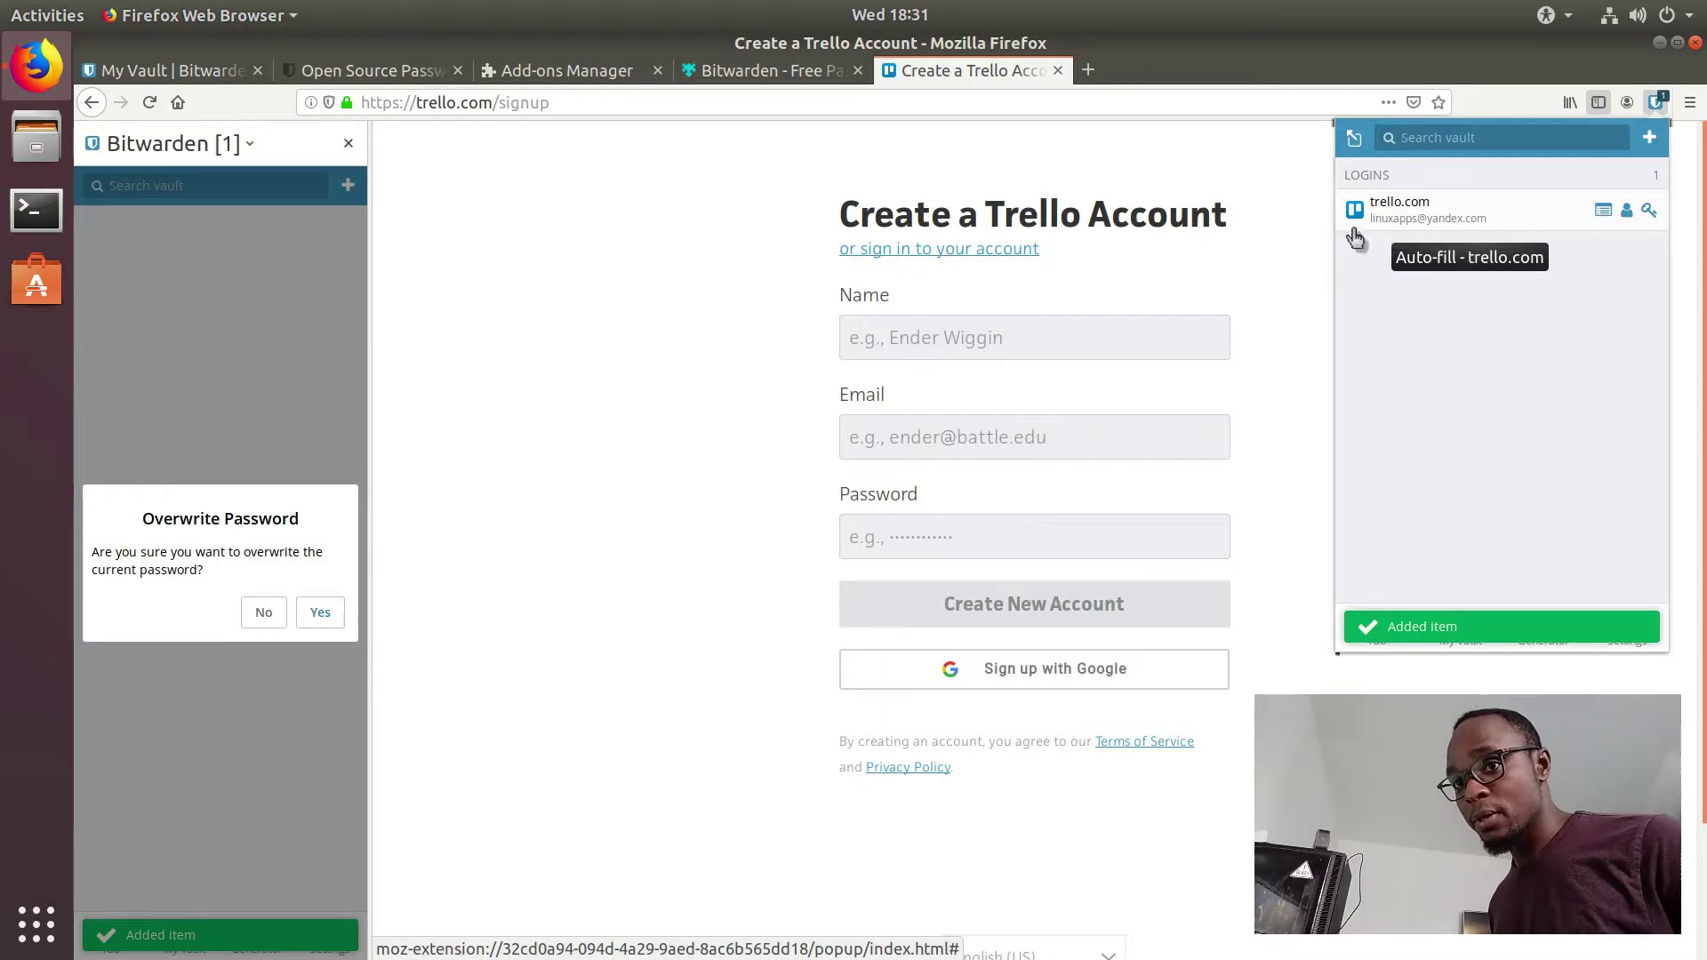
click(1255, 271)
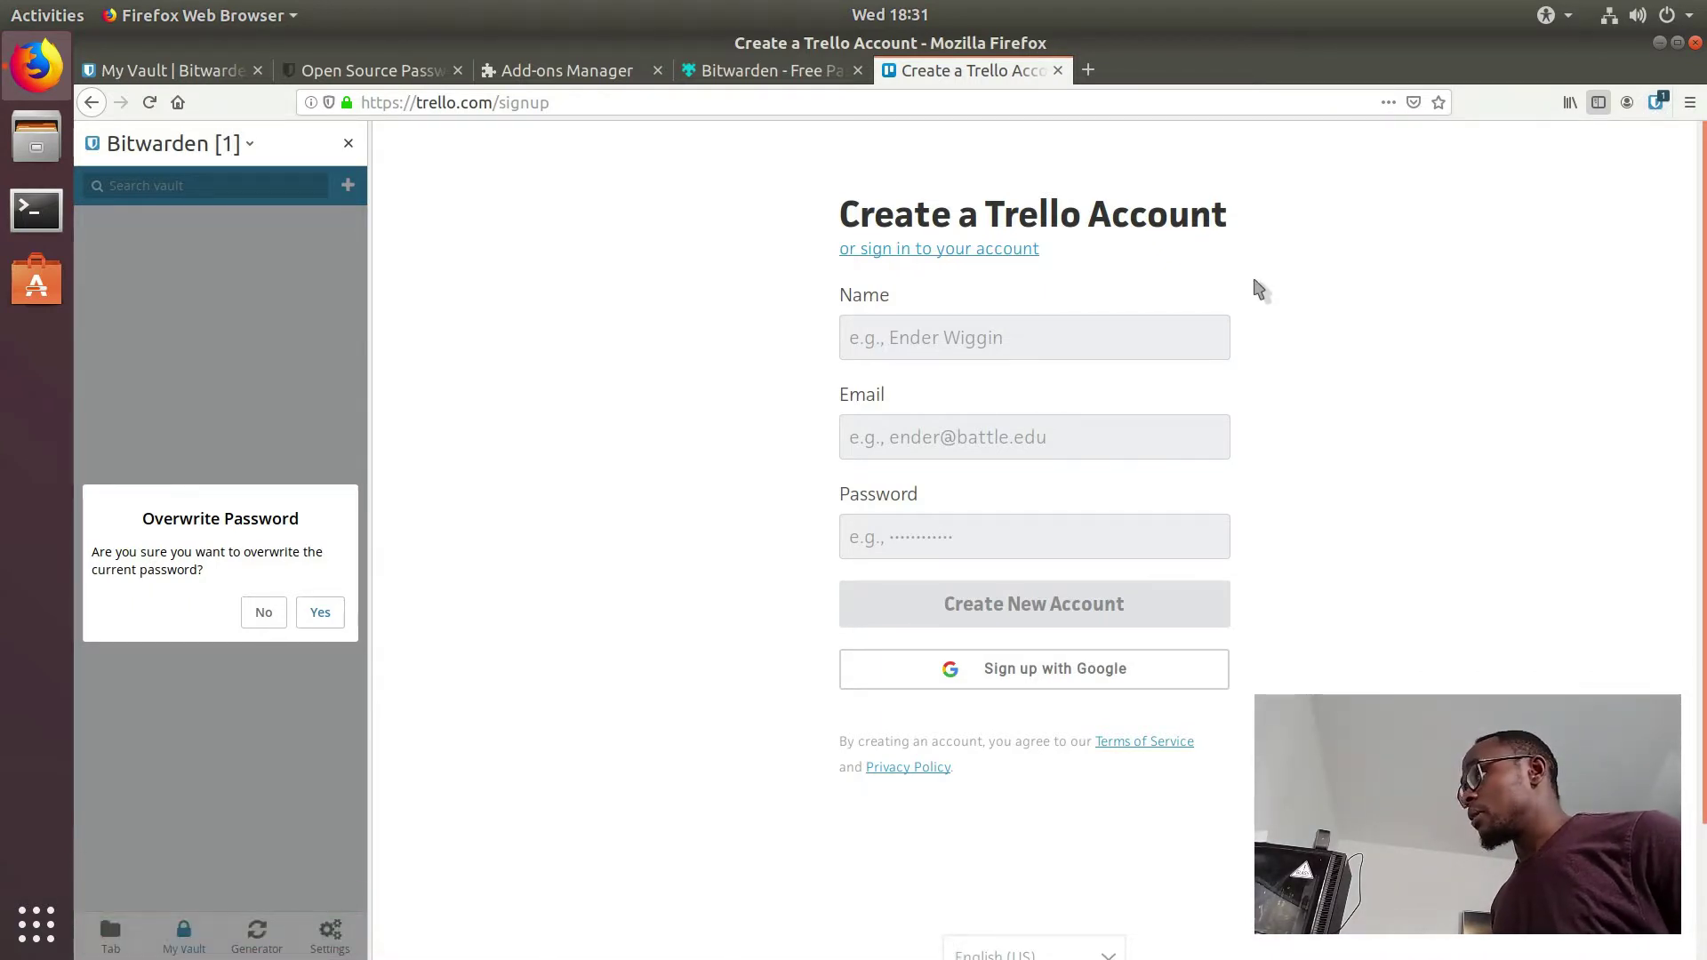
click(1655, 102)
click(1452, 204)
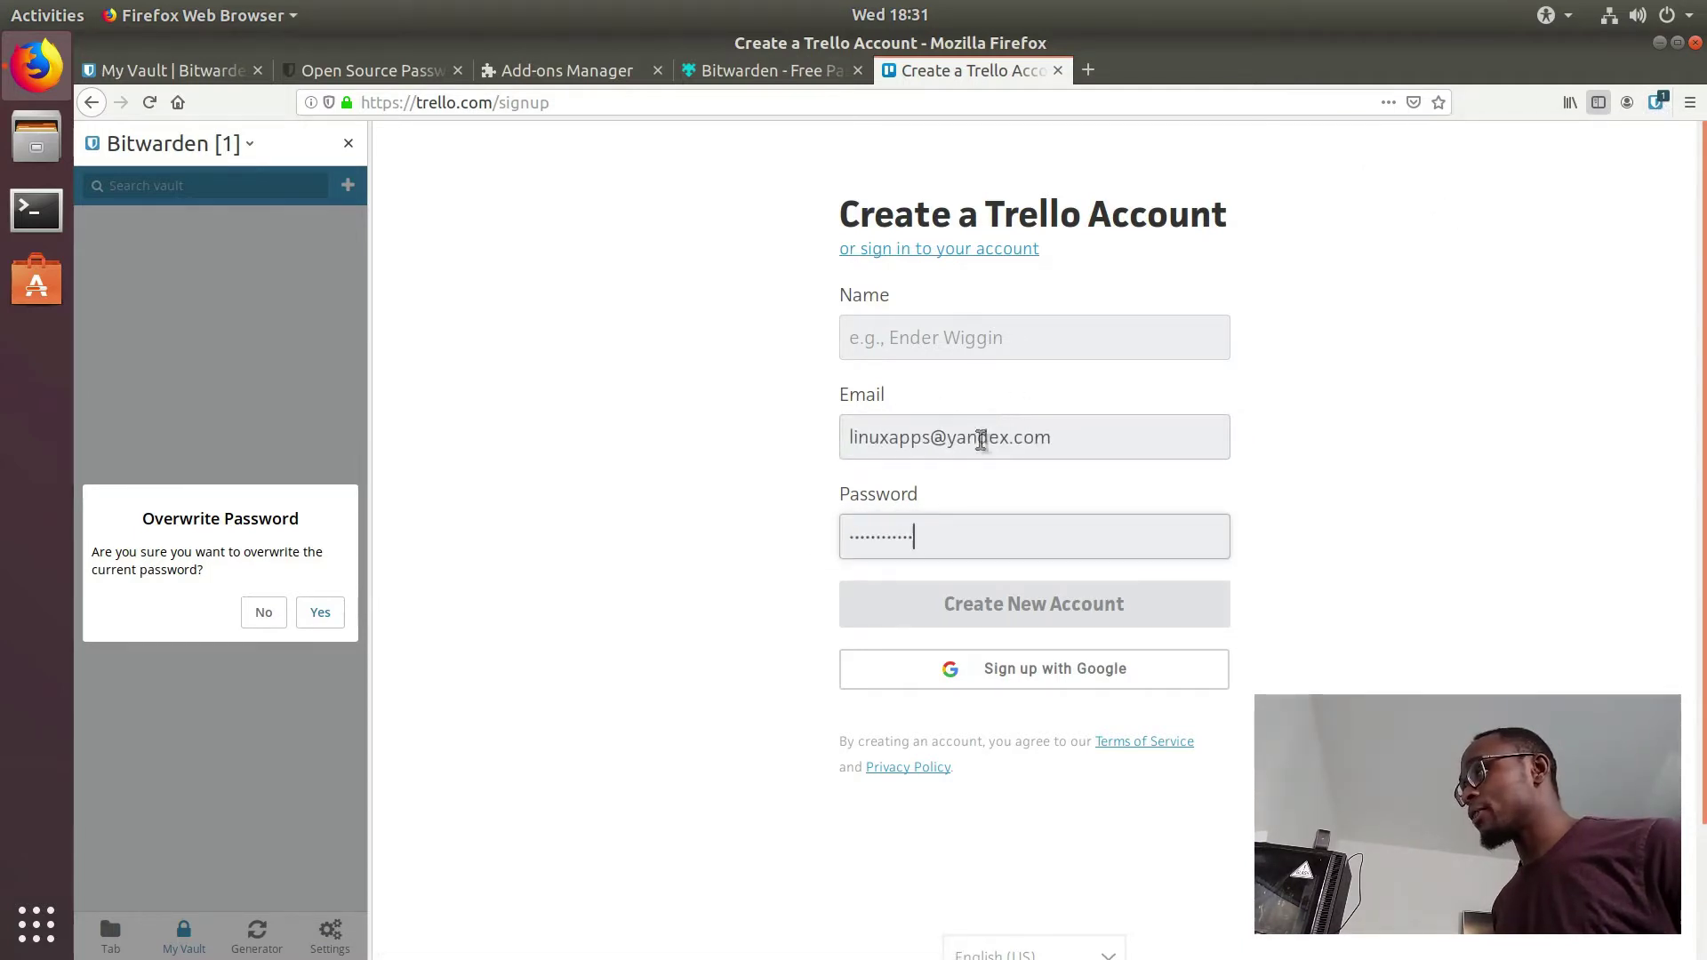
Step: Enter the account's display name and create the new Trello account
click(1007, 352)
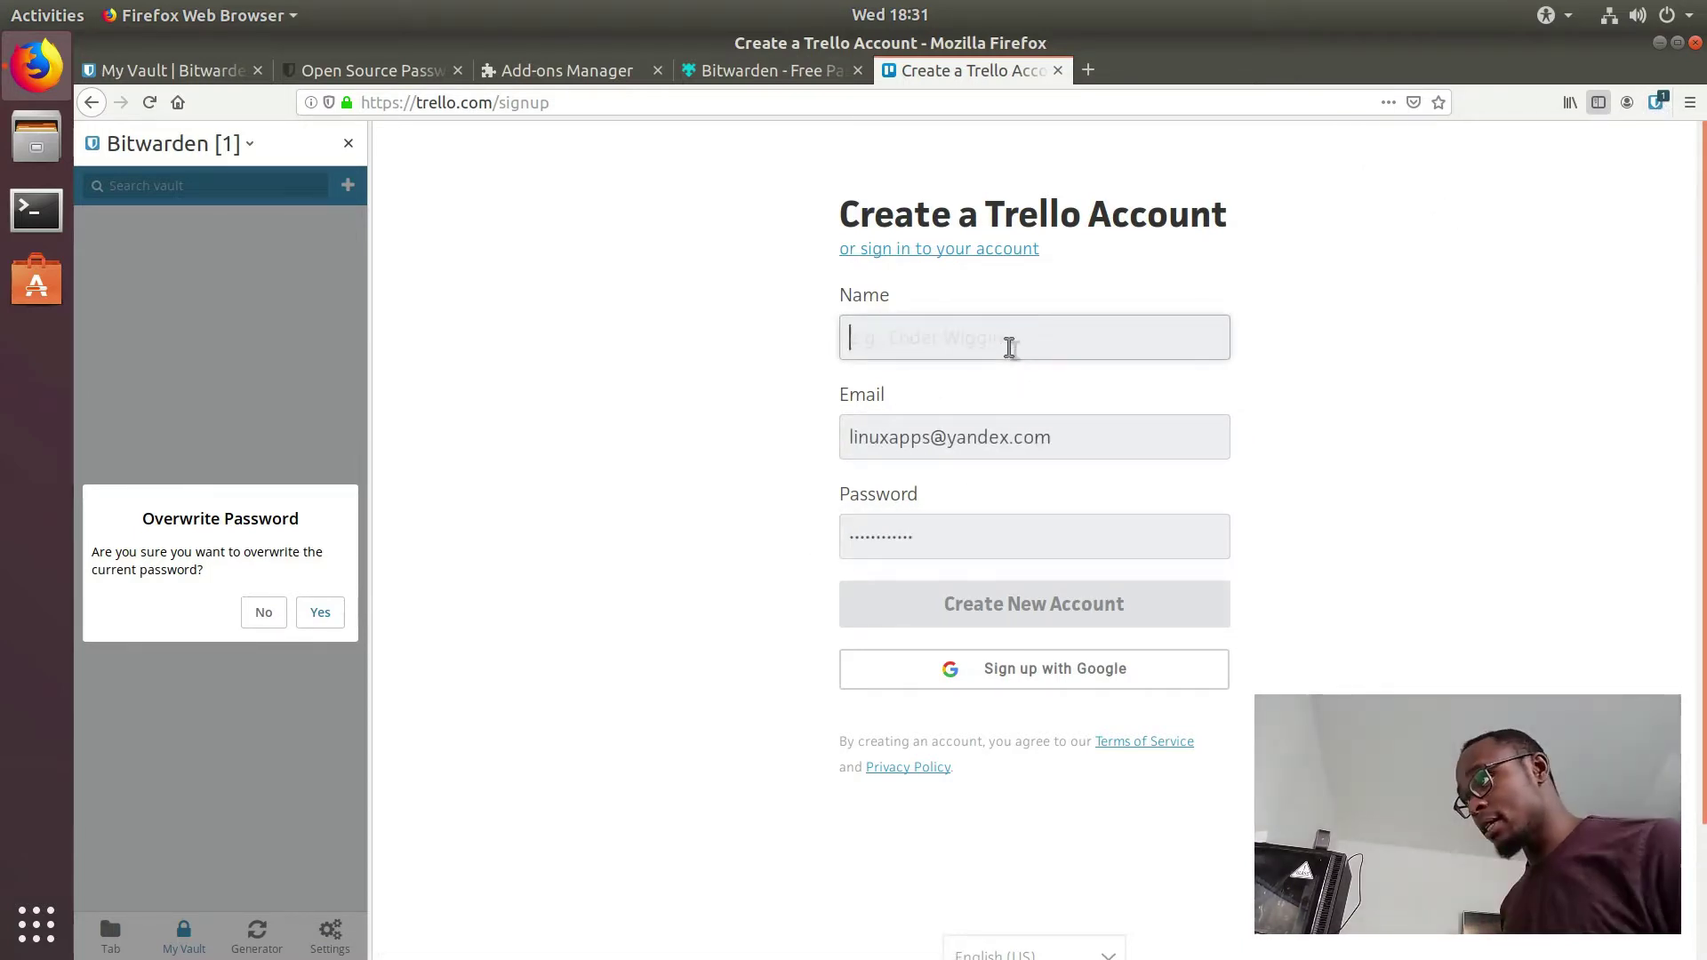
text(linux apps)
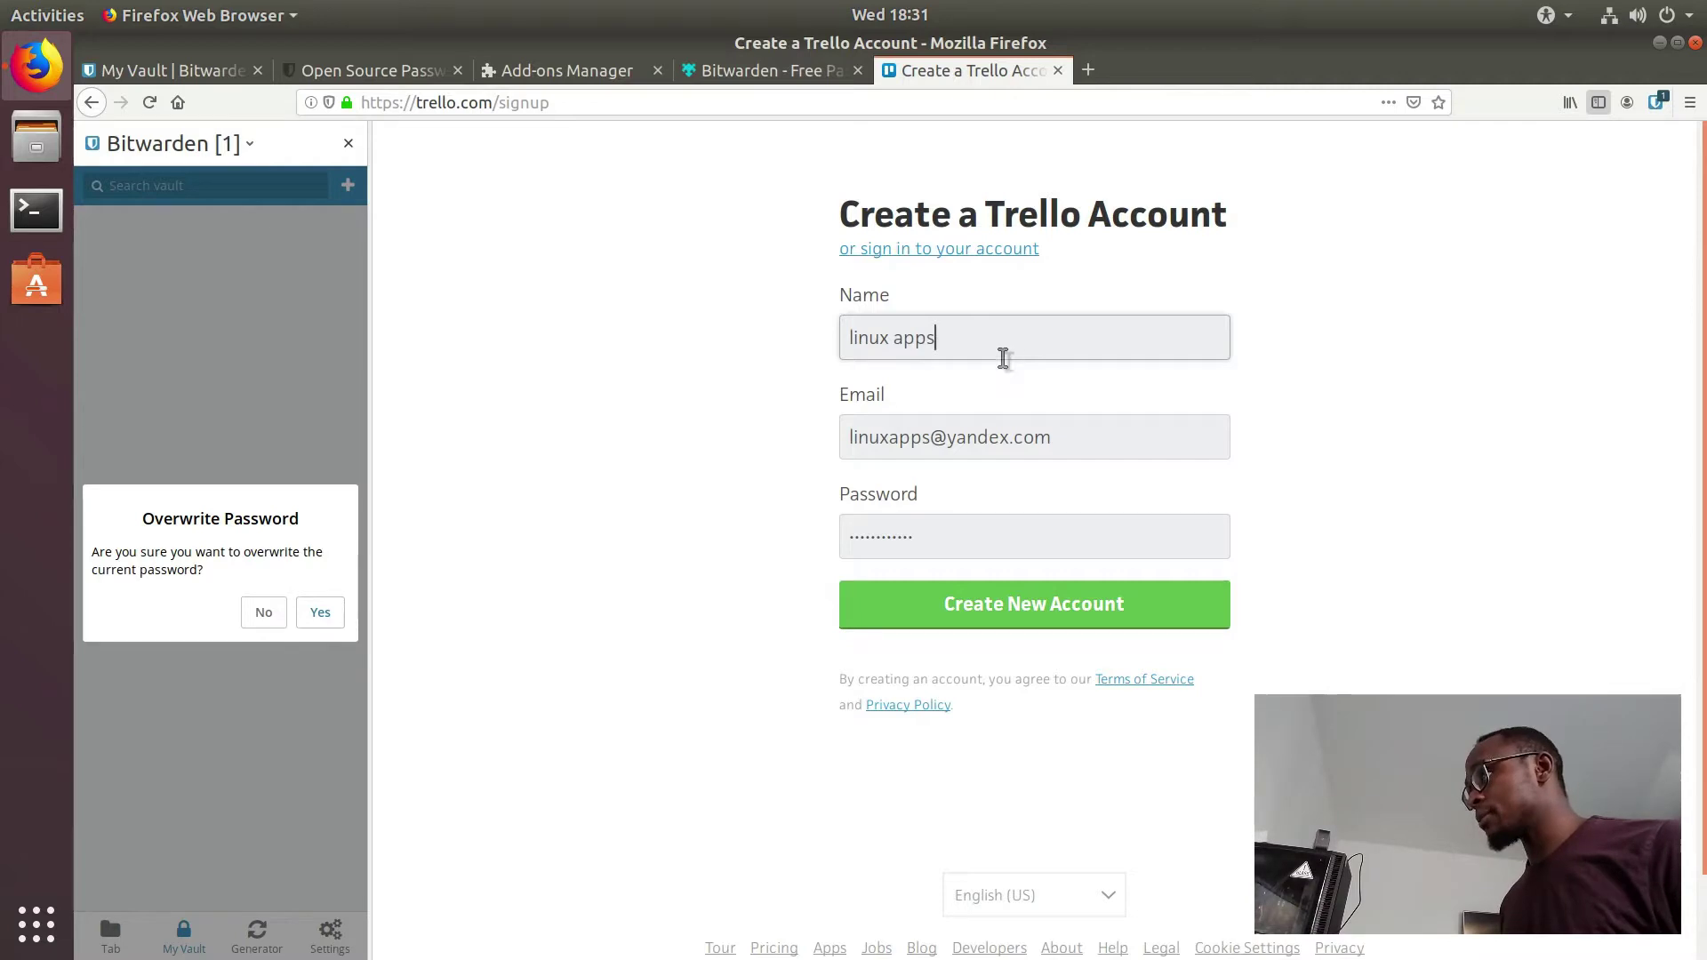
click(1022, 602)
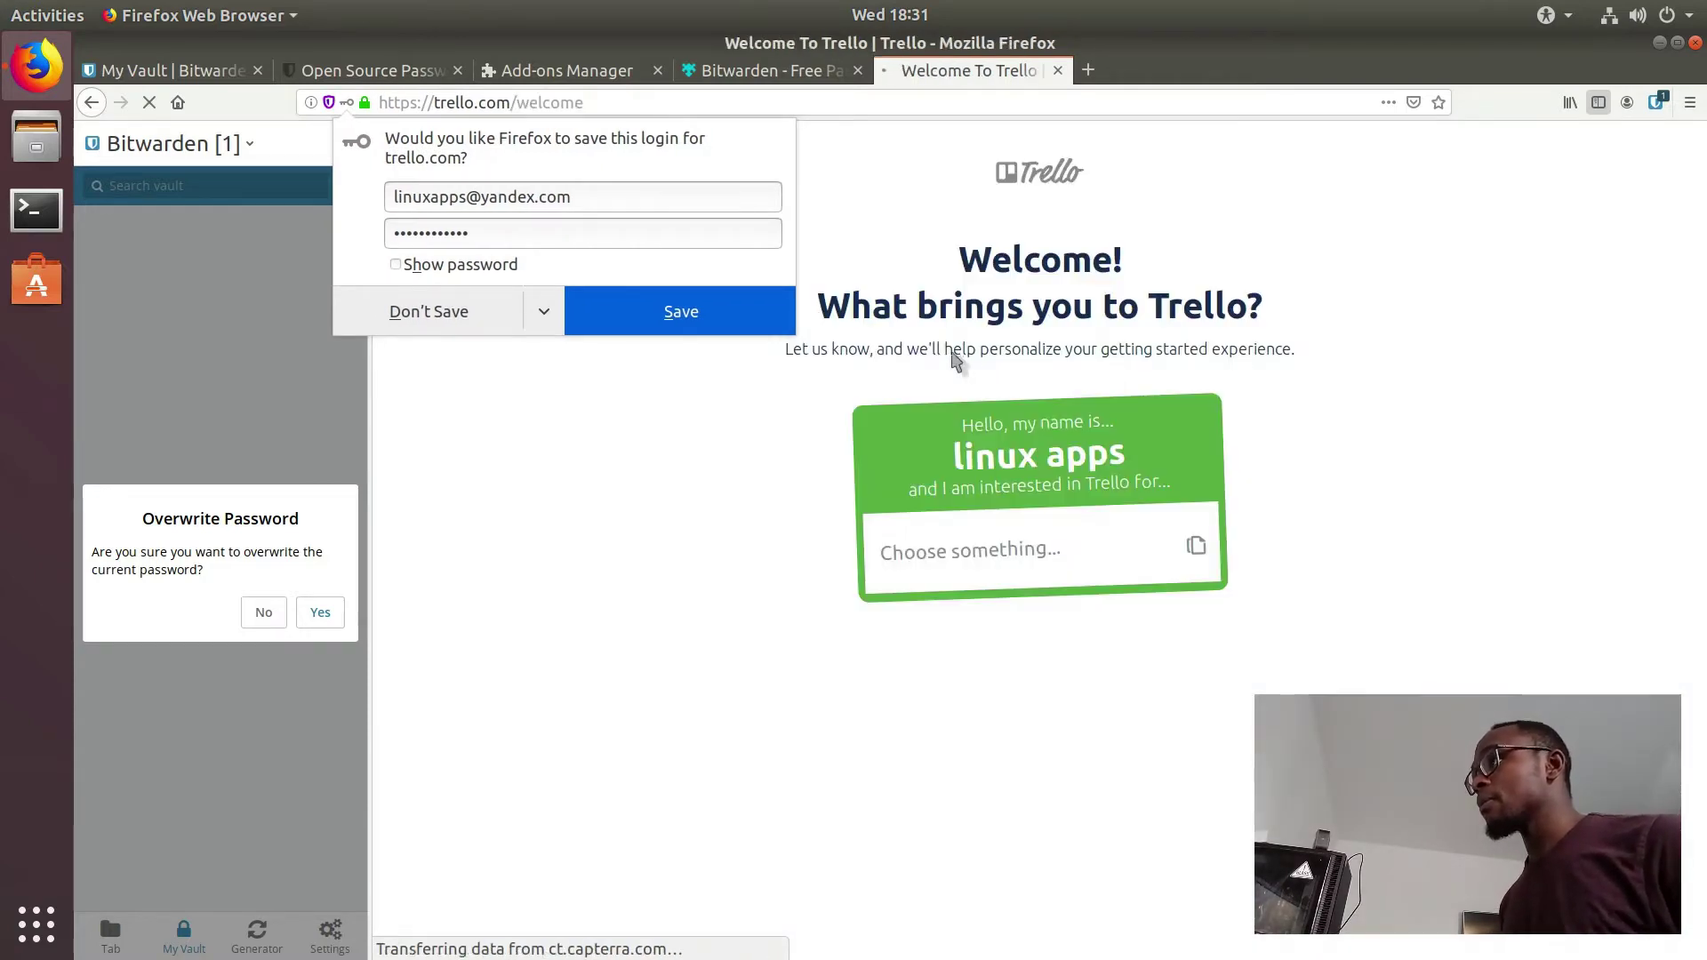
Step: Decline Firefox's save prompt, pick Personal Goals as the interest, and open the Life Goals board
click(412, 322)
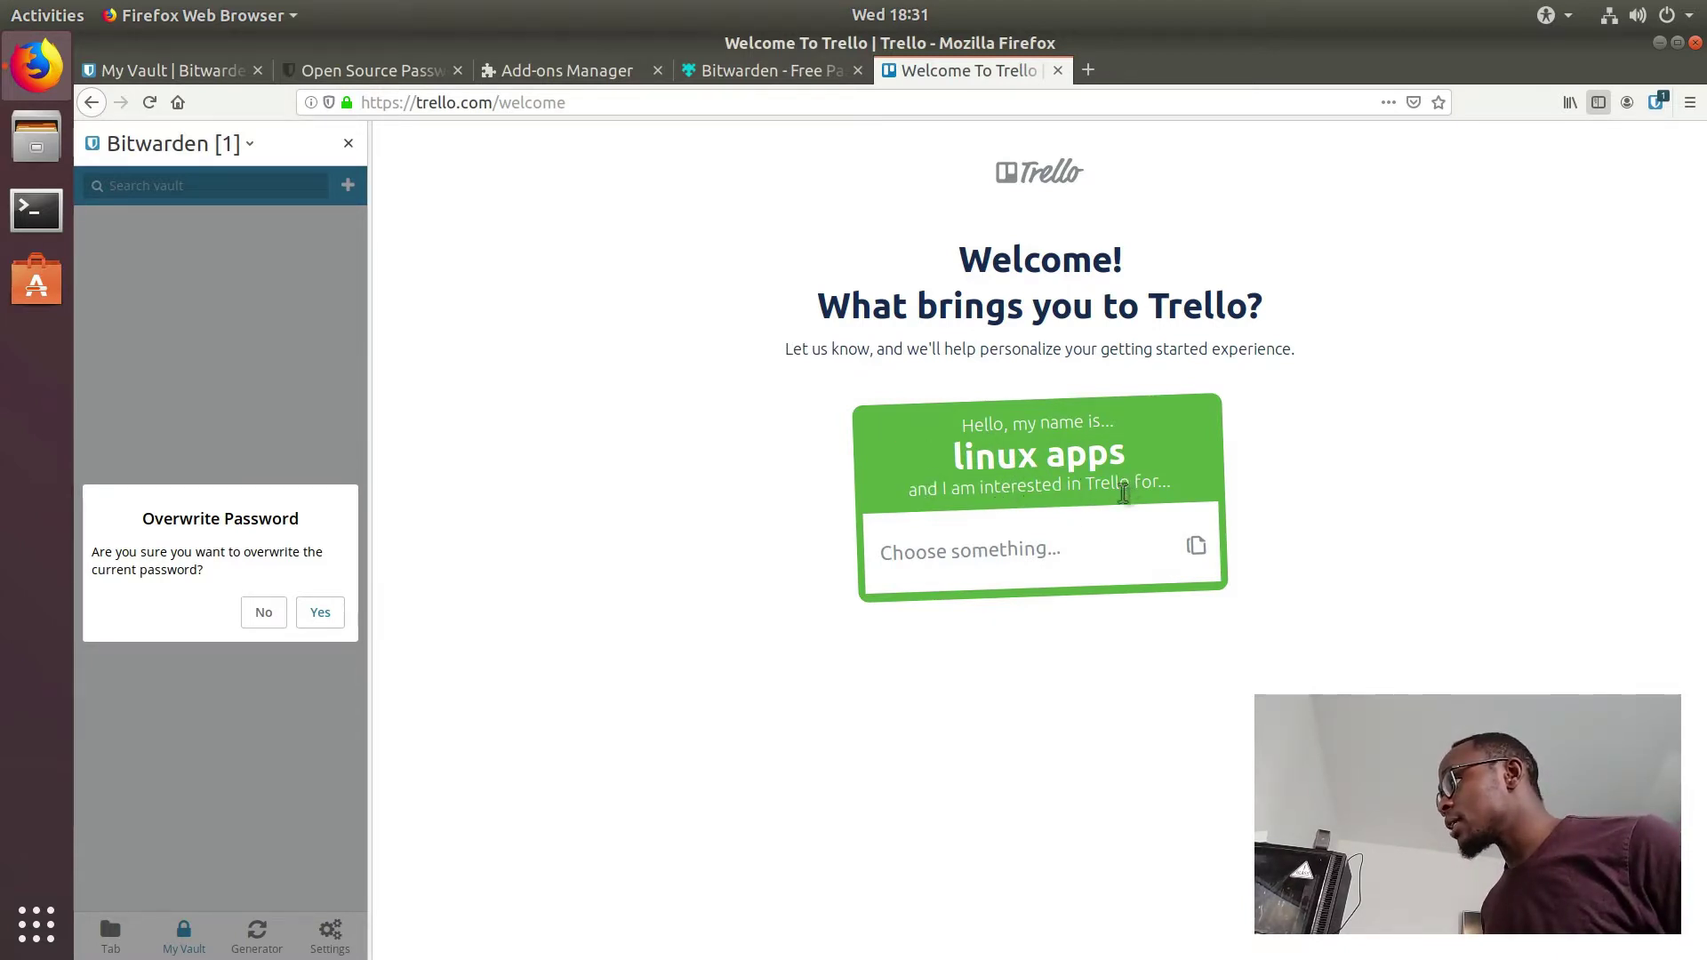
click(1031, 553)
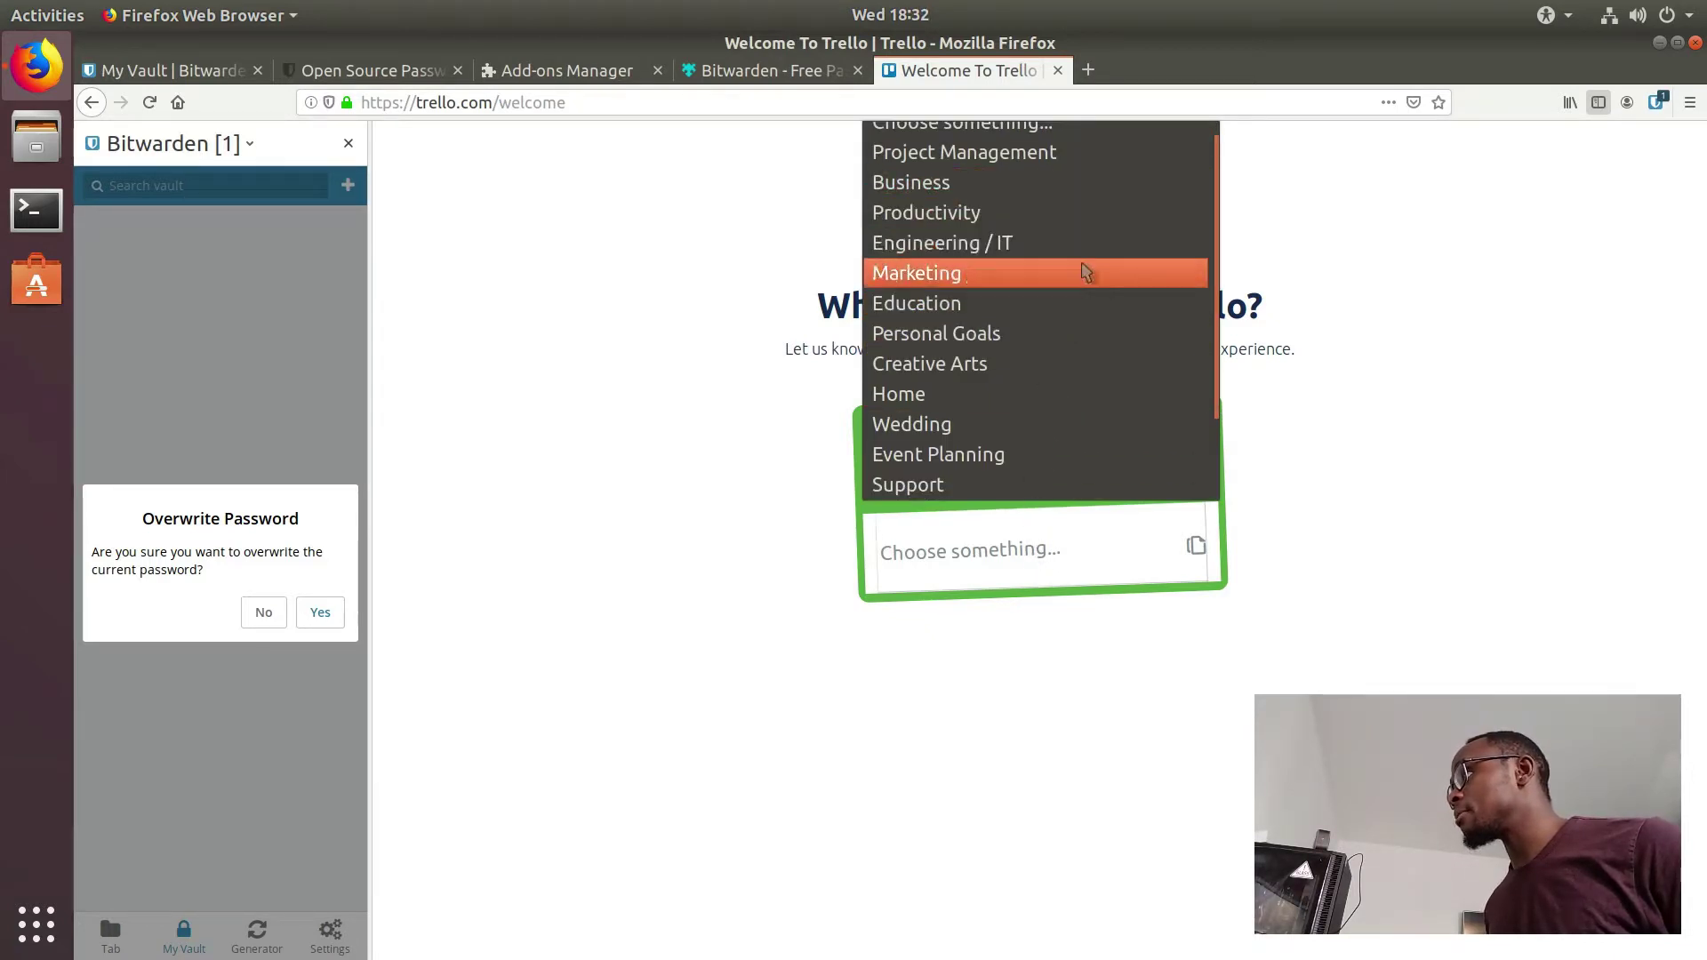
click(1060, 338)
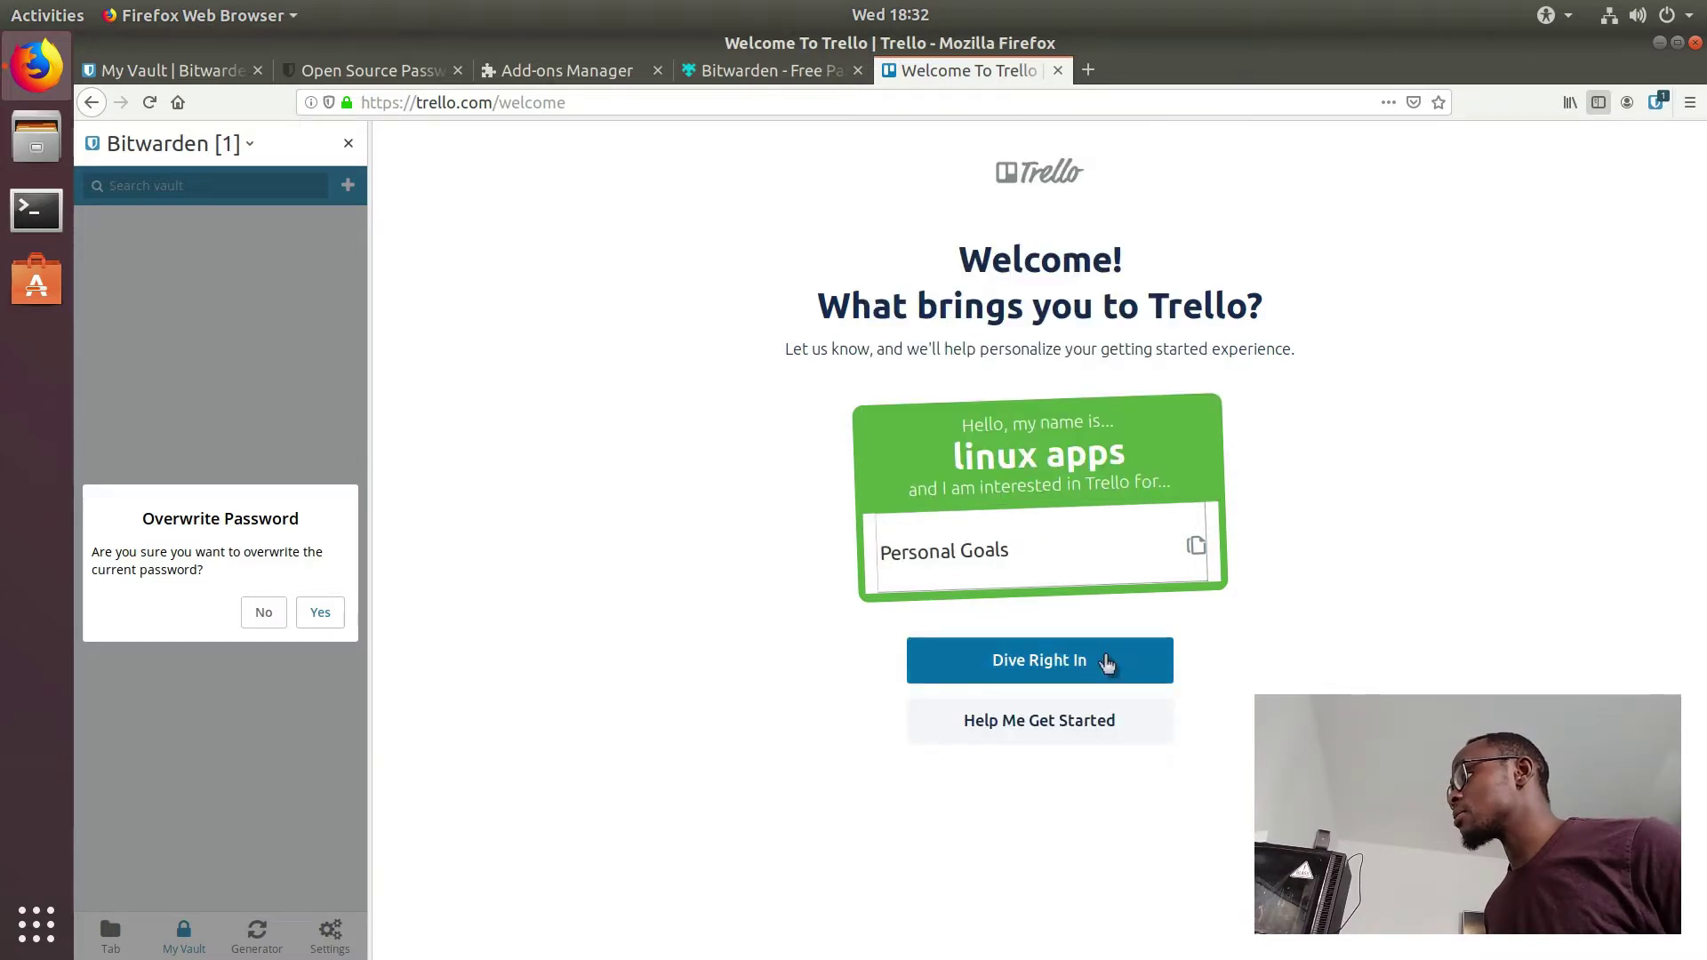
click(1107, 664)
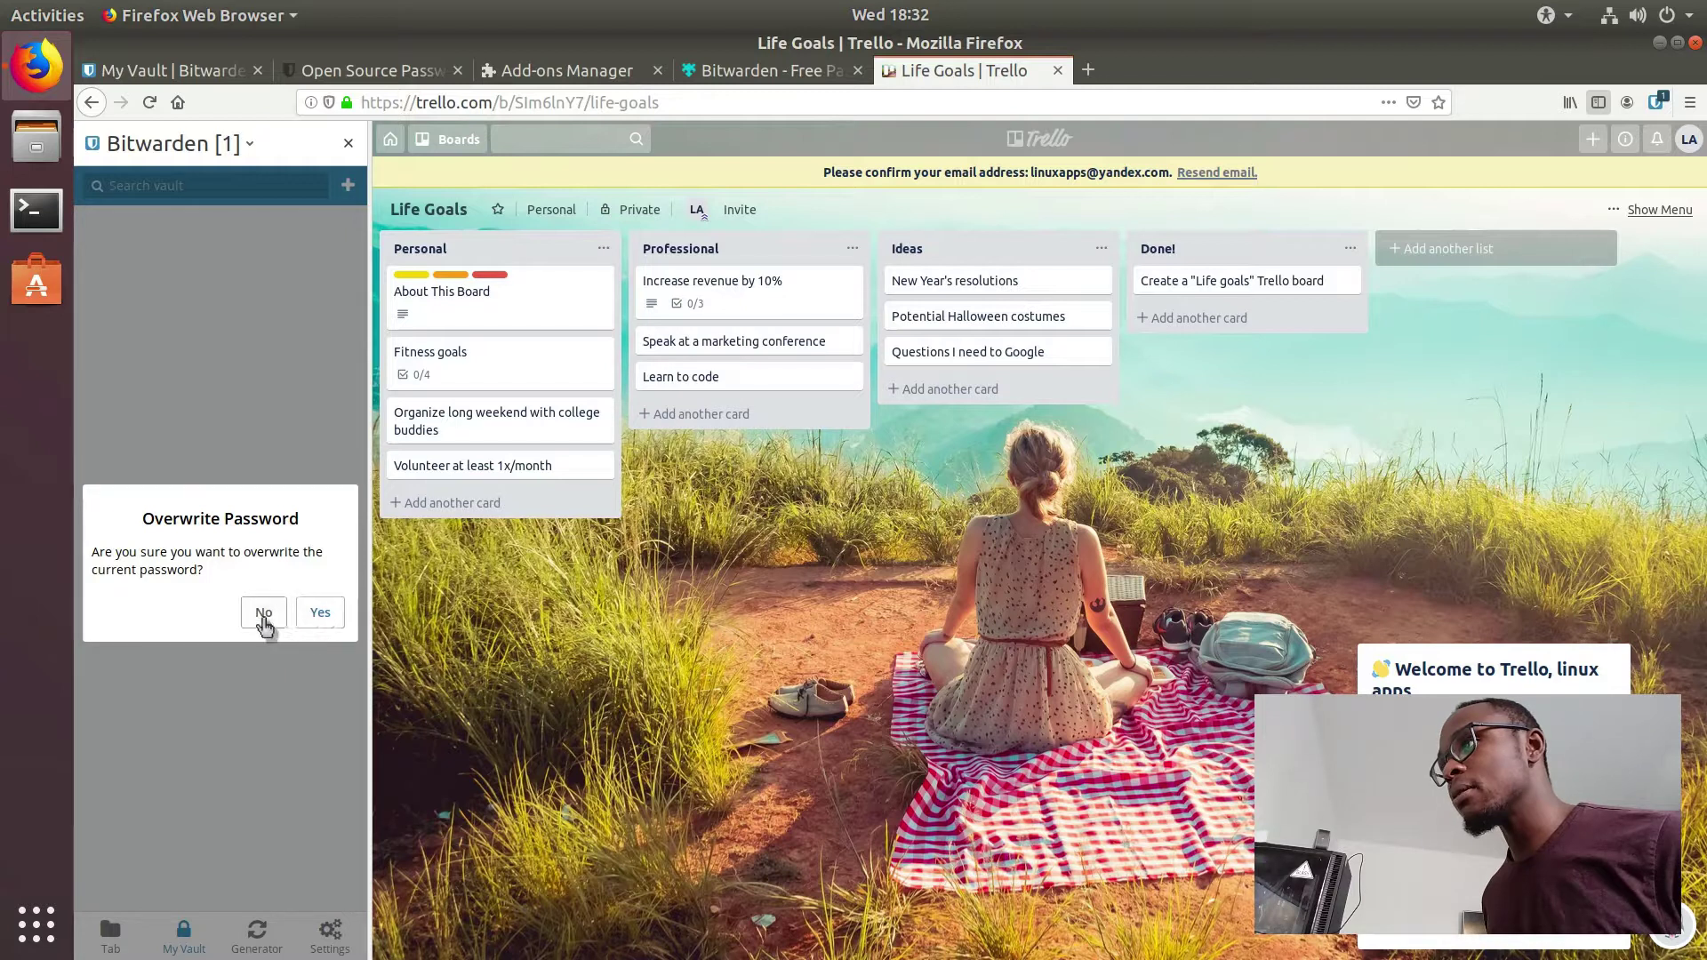
Step: Dismiss the leftover overwrite confirmation and close the Bitwarden sidebar and popup
click(320, 613)
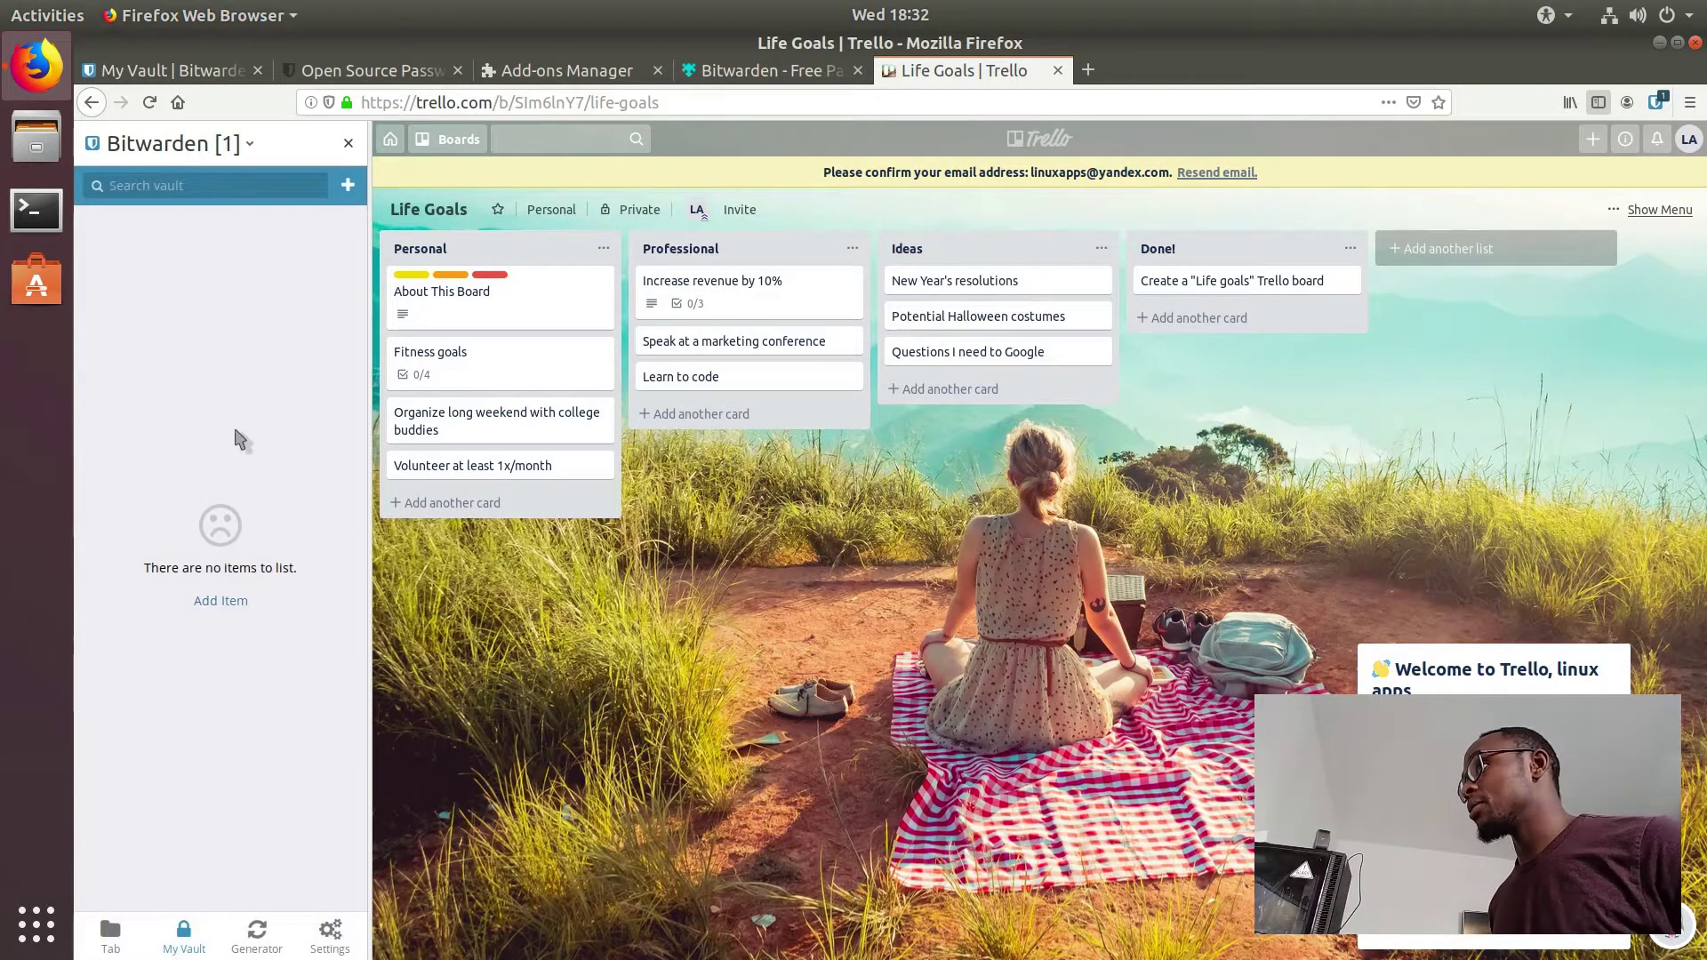
click(348, 144)
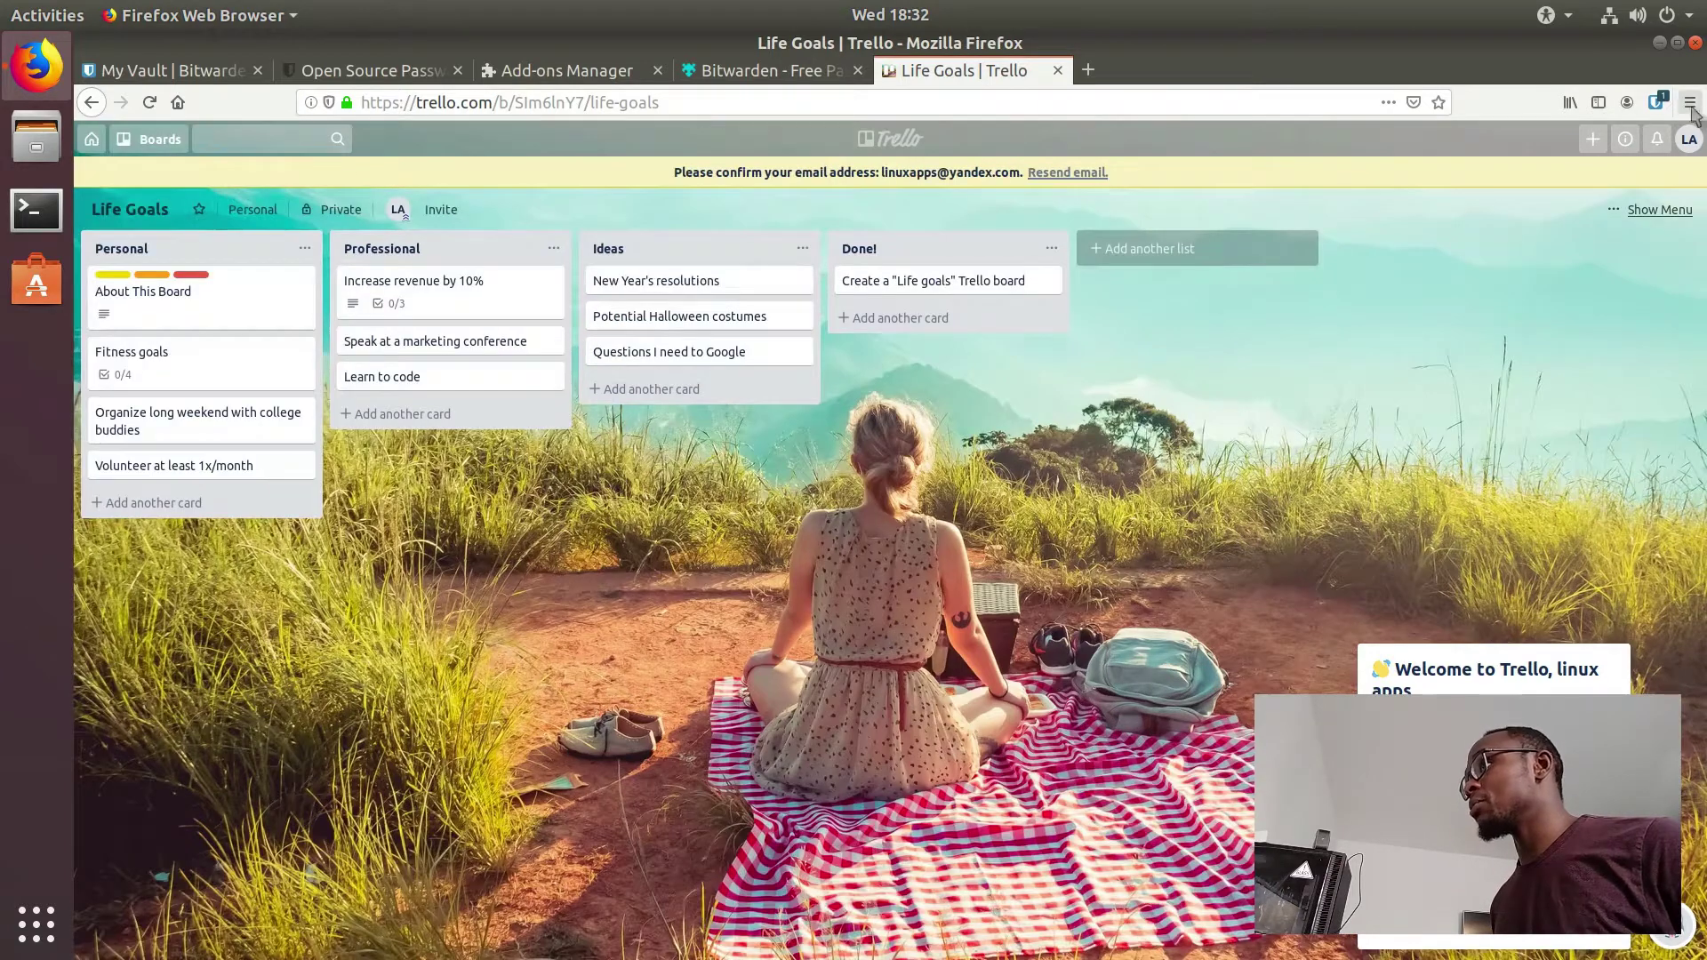
click(1665, 107)
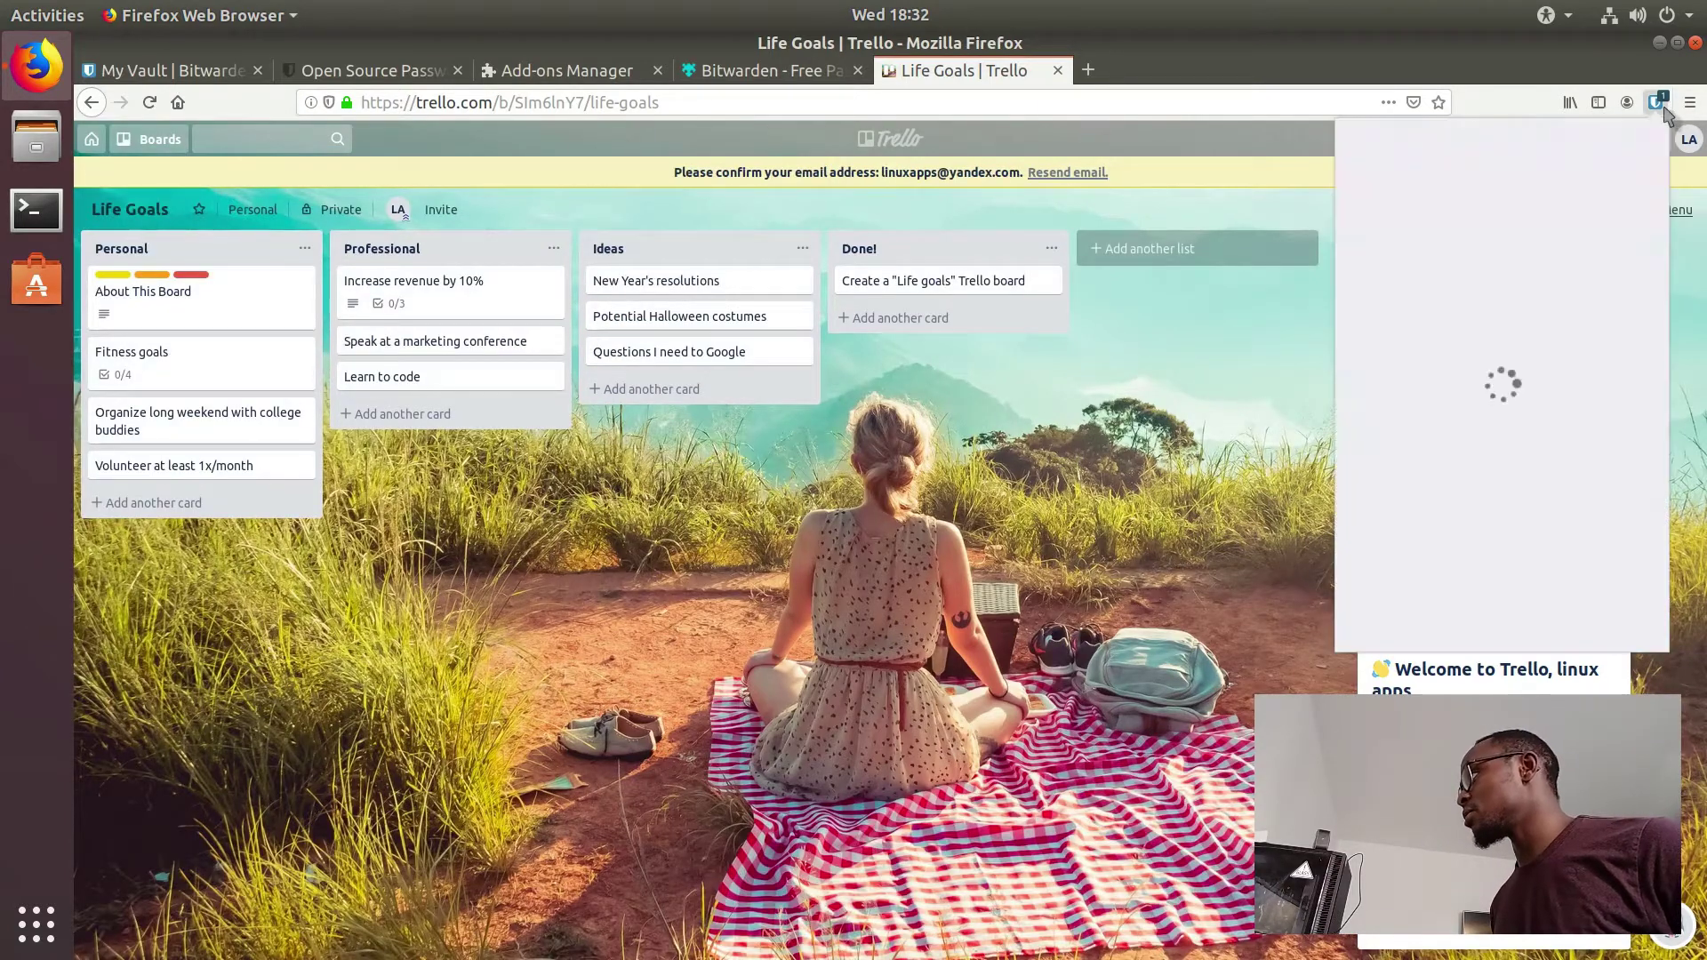
click(1663, 106)
click(1661, 106)
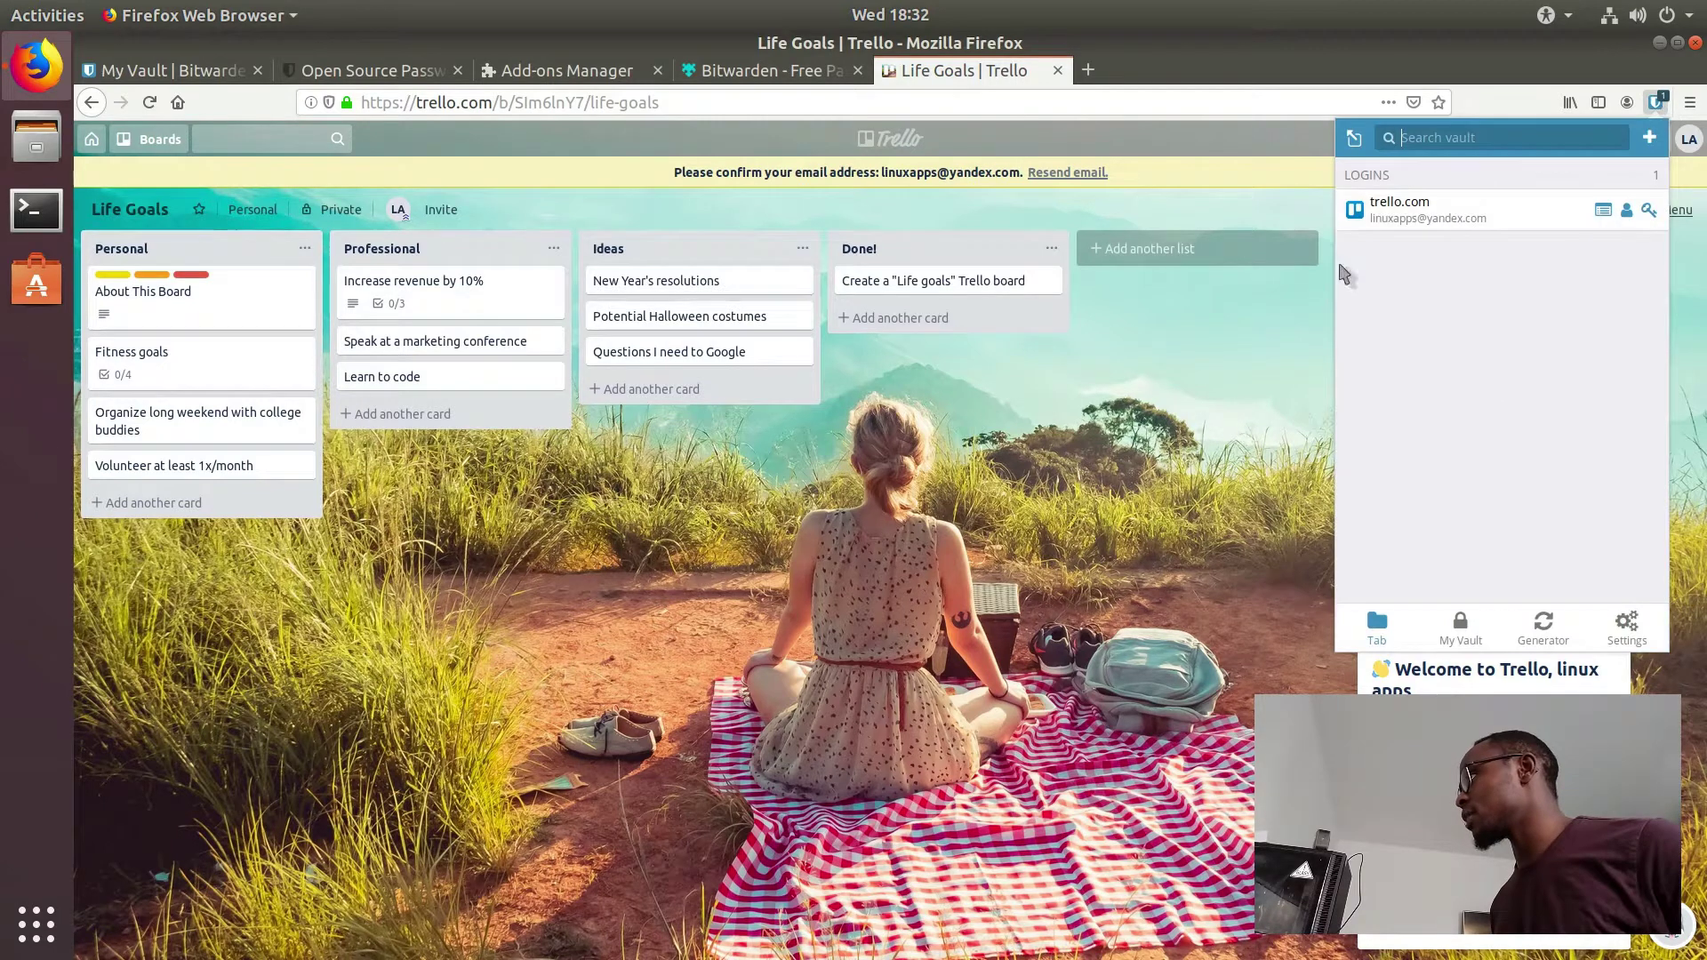
click(1234, 409)
Step: Load google.com in a new tab, then return to the Life Goals Trello board
click(1088, 70)
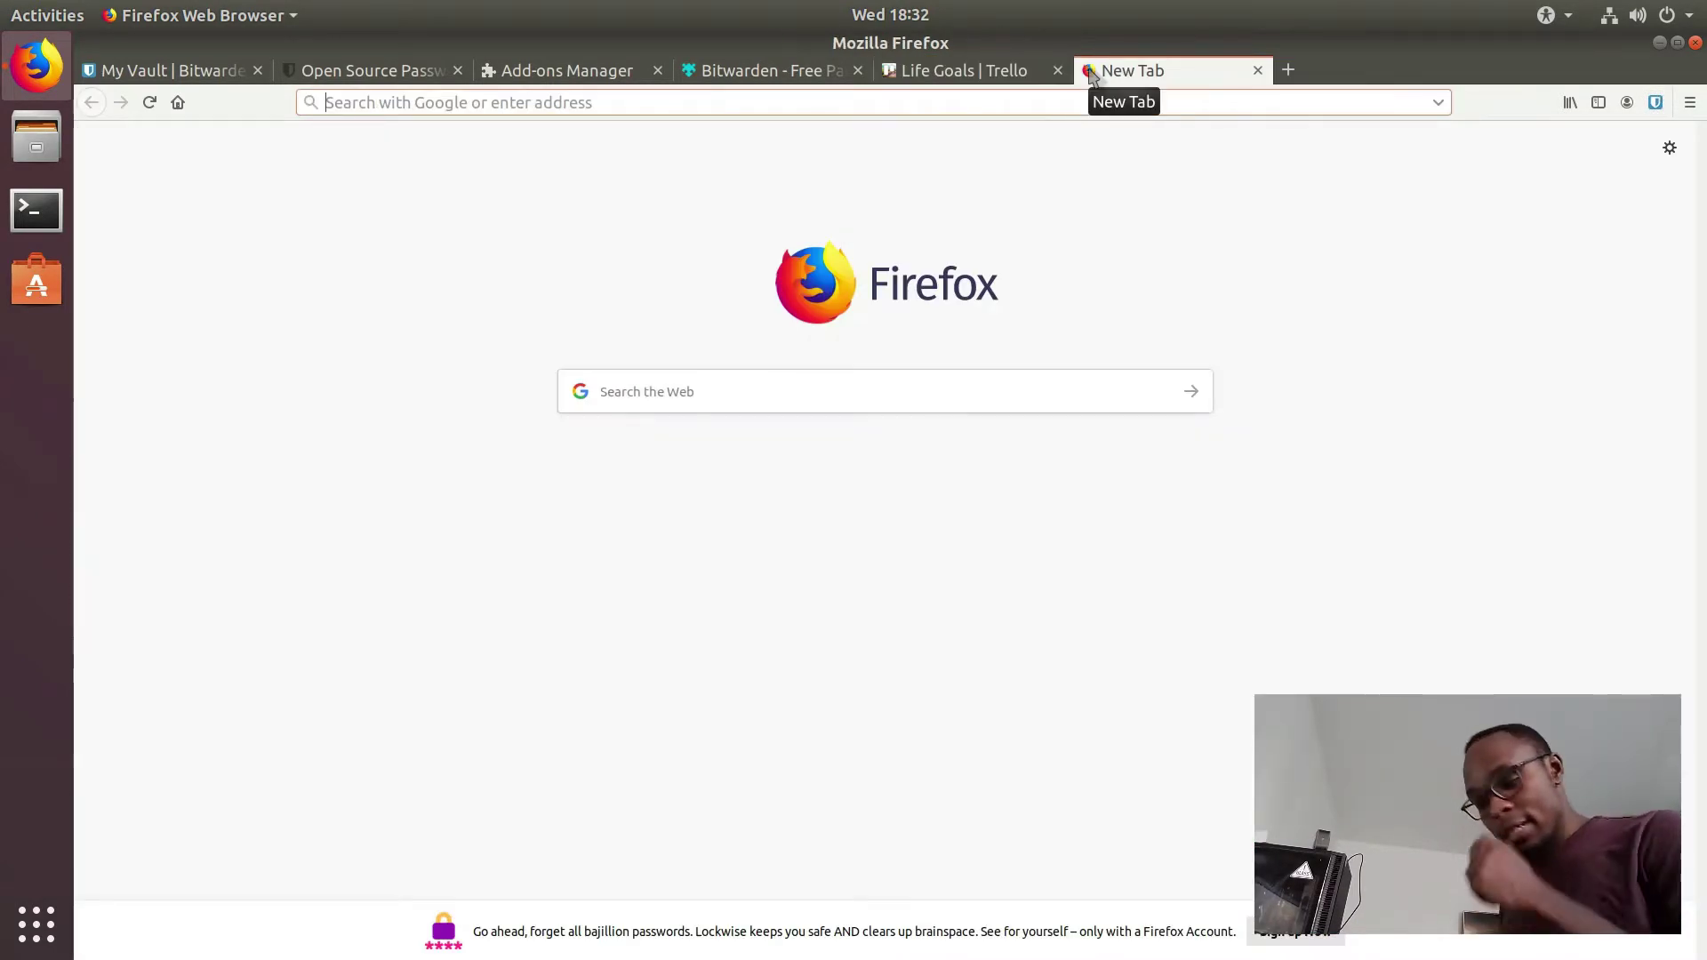
text(google.com/)
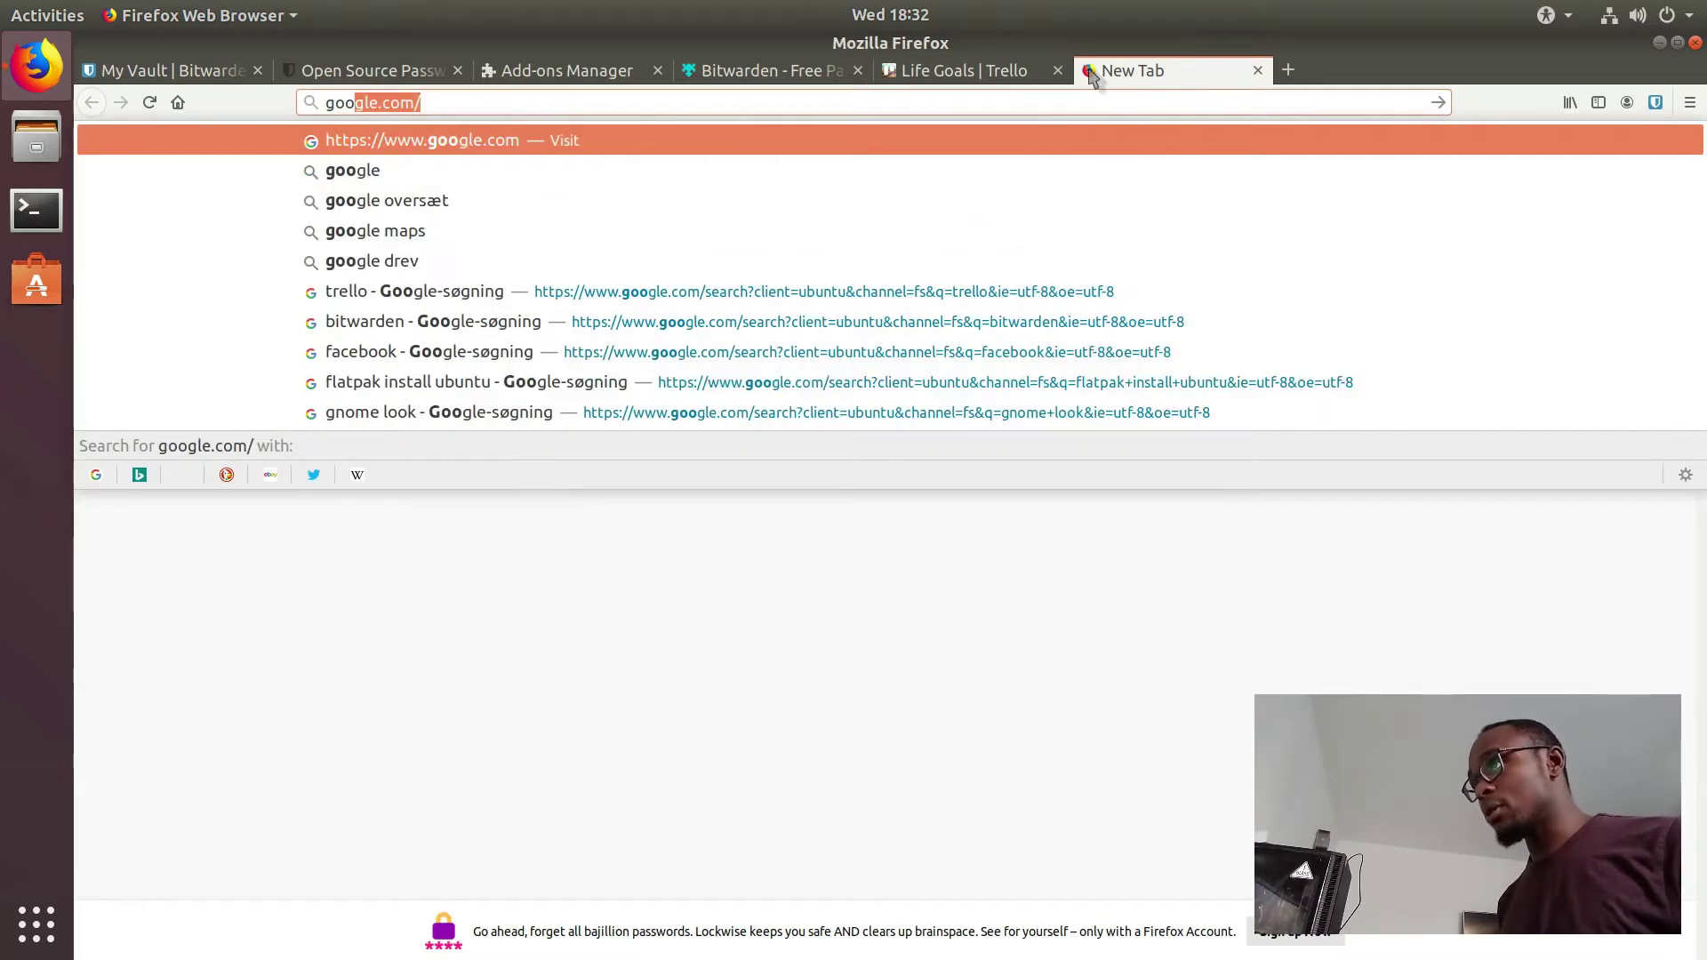
key(Return)
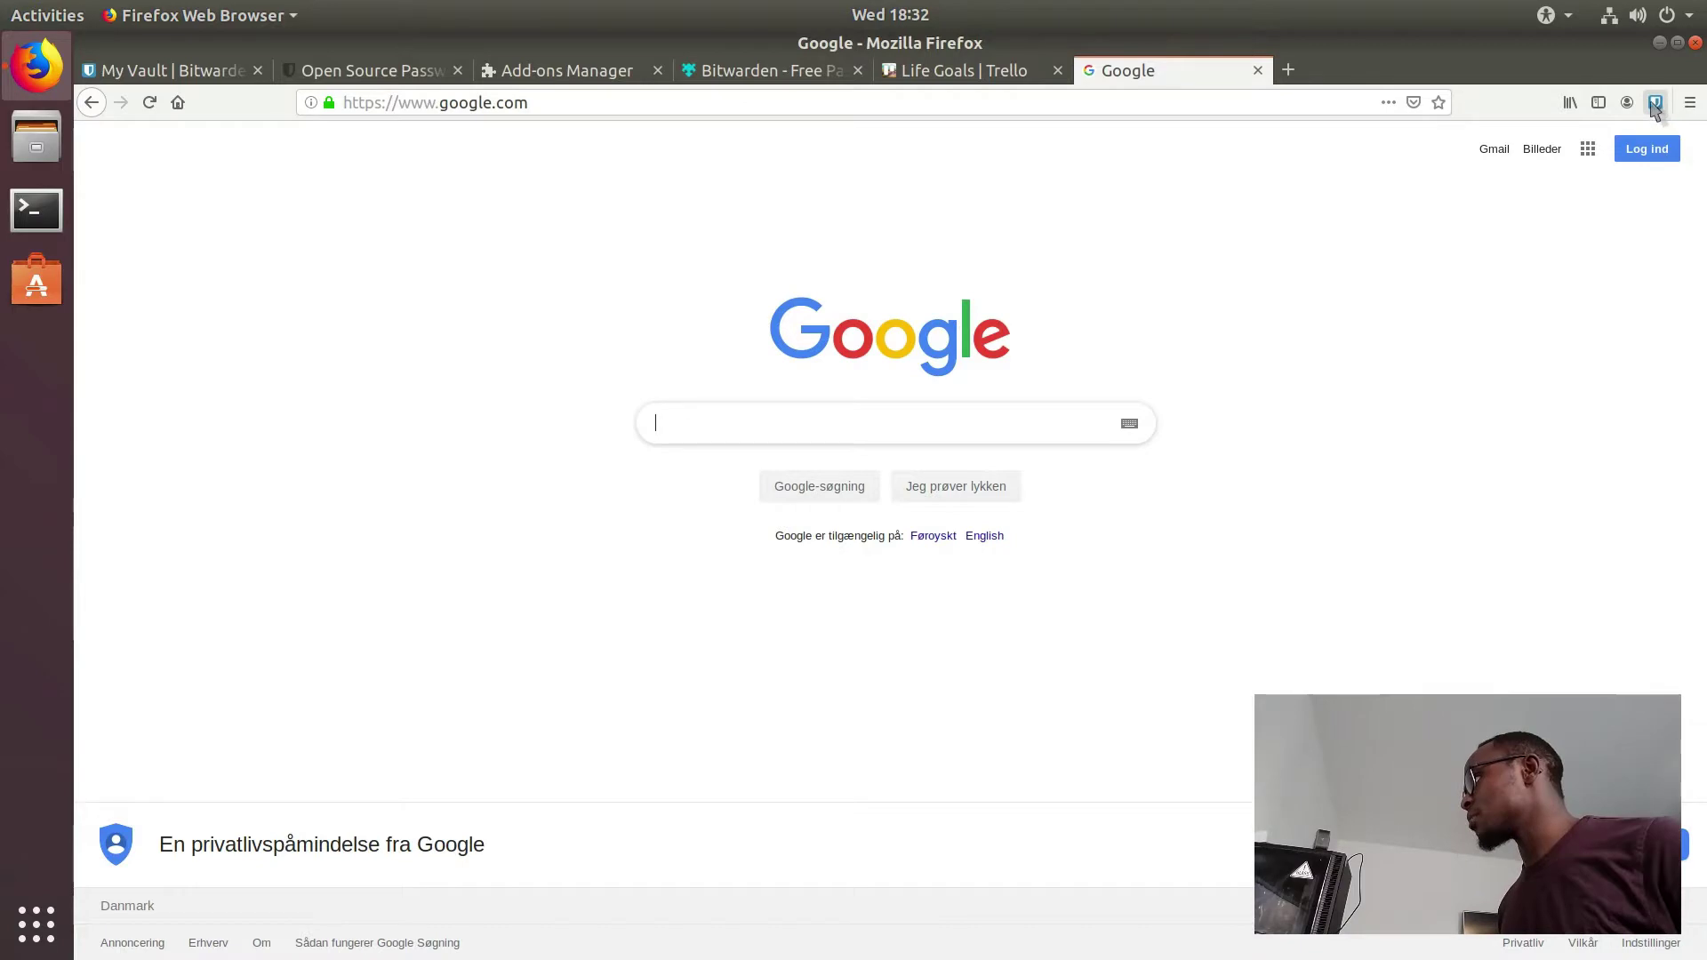
click(978, 75)
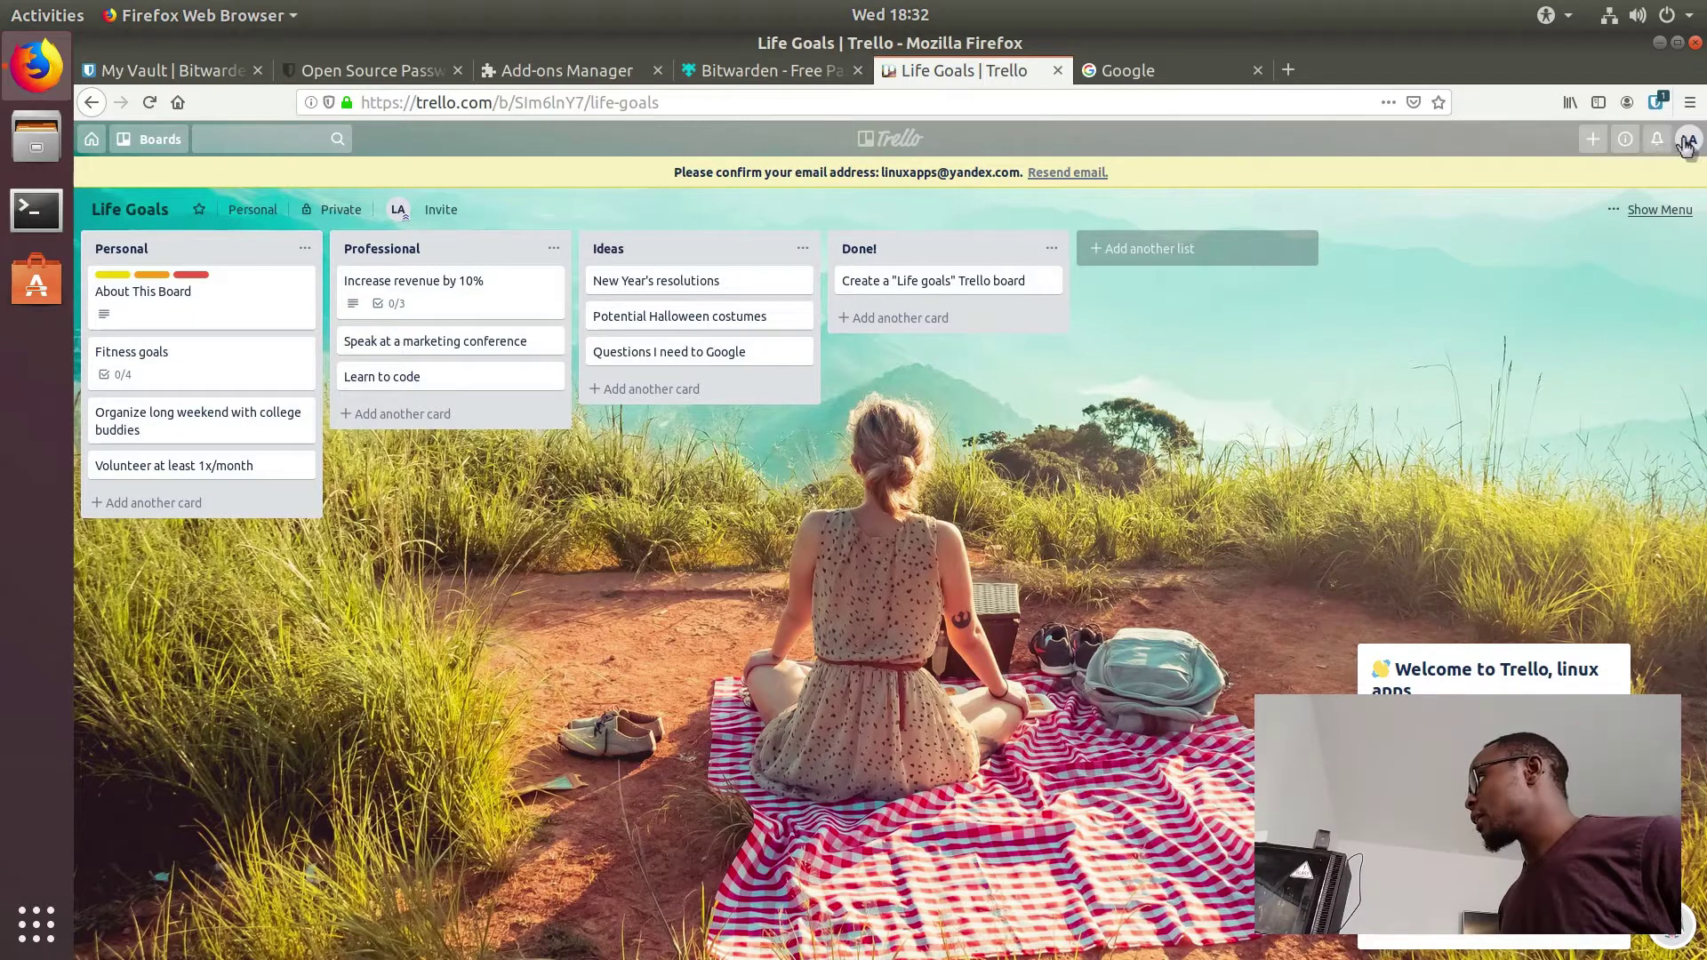
Step: Log out of Trello from the account menu and go to the login page
click(1686, 142)
click(1544, 446)
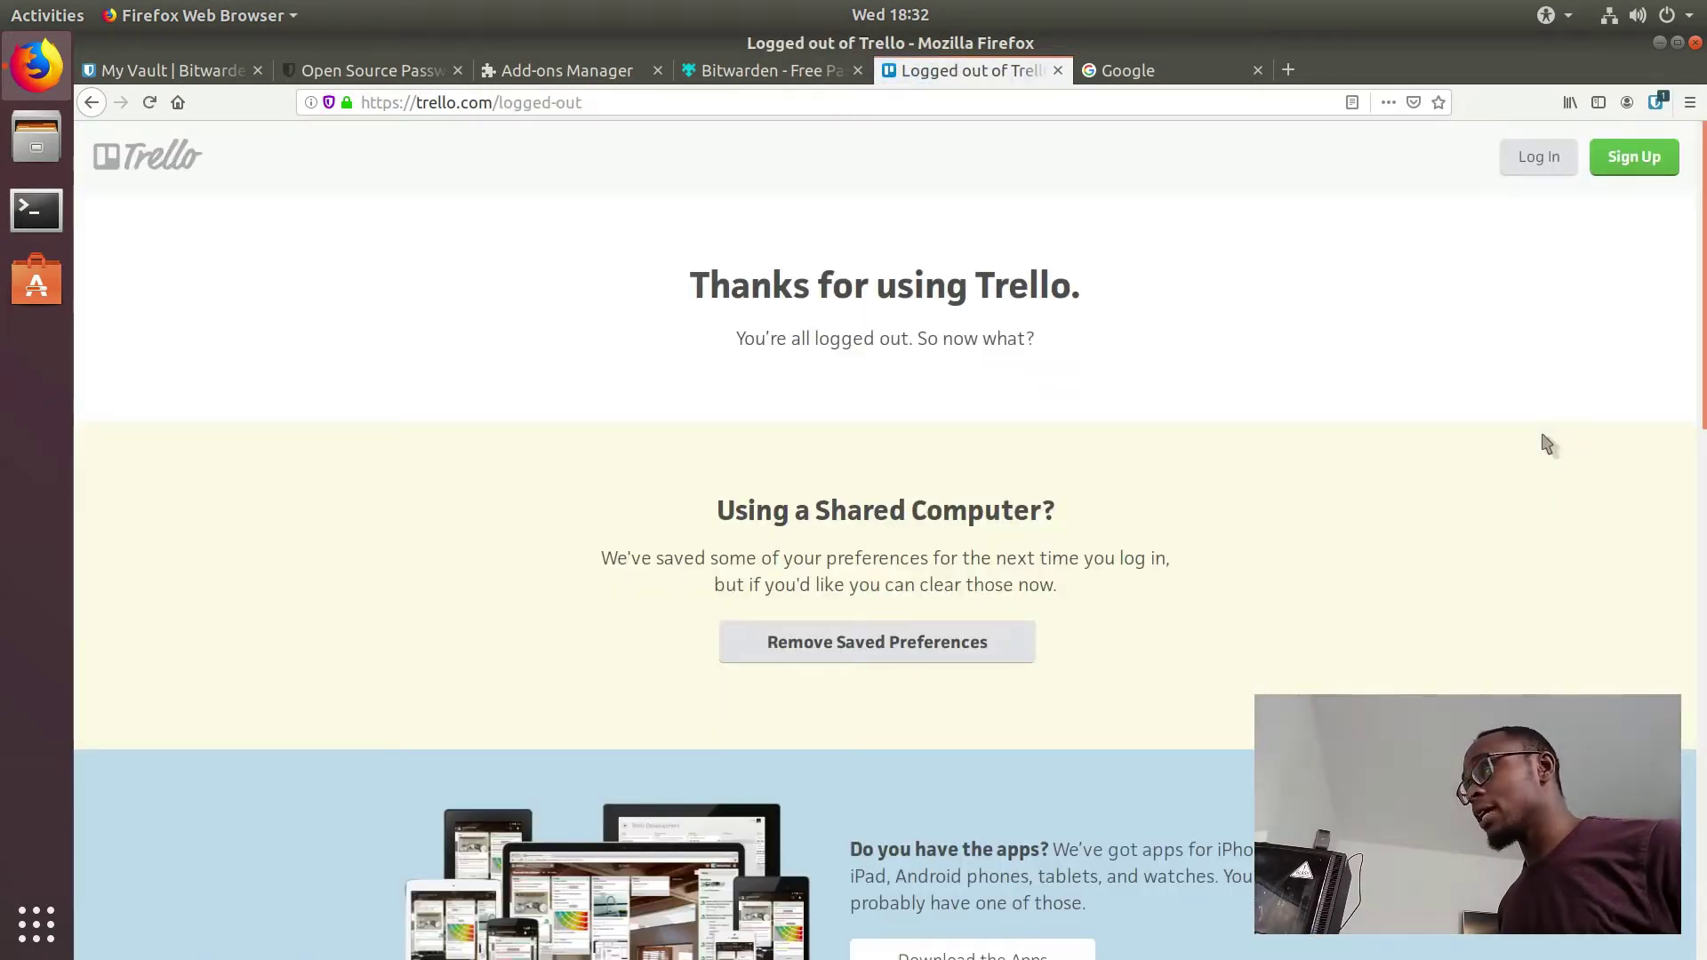
click(1562, 169)
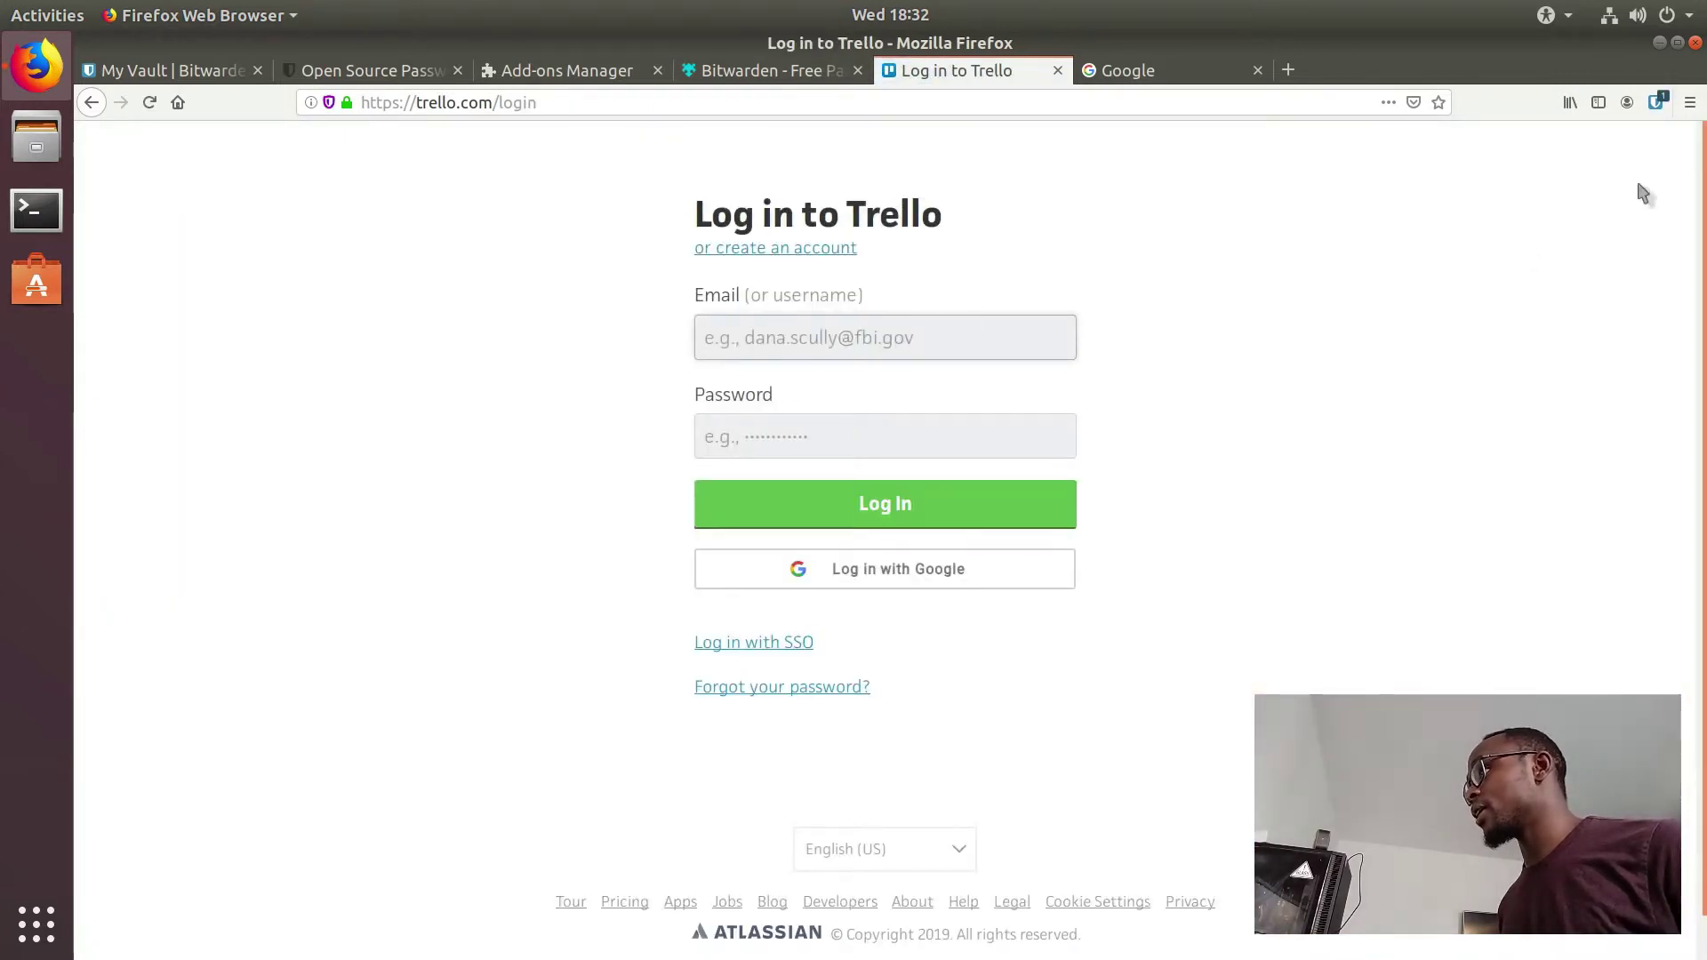
Step: Log back into Trello with the trello.com credentials autofilled from Bitwarden, not saving in Firefox
click(1655, 103)
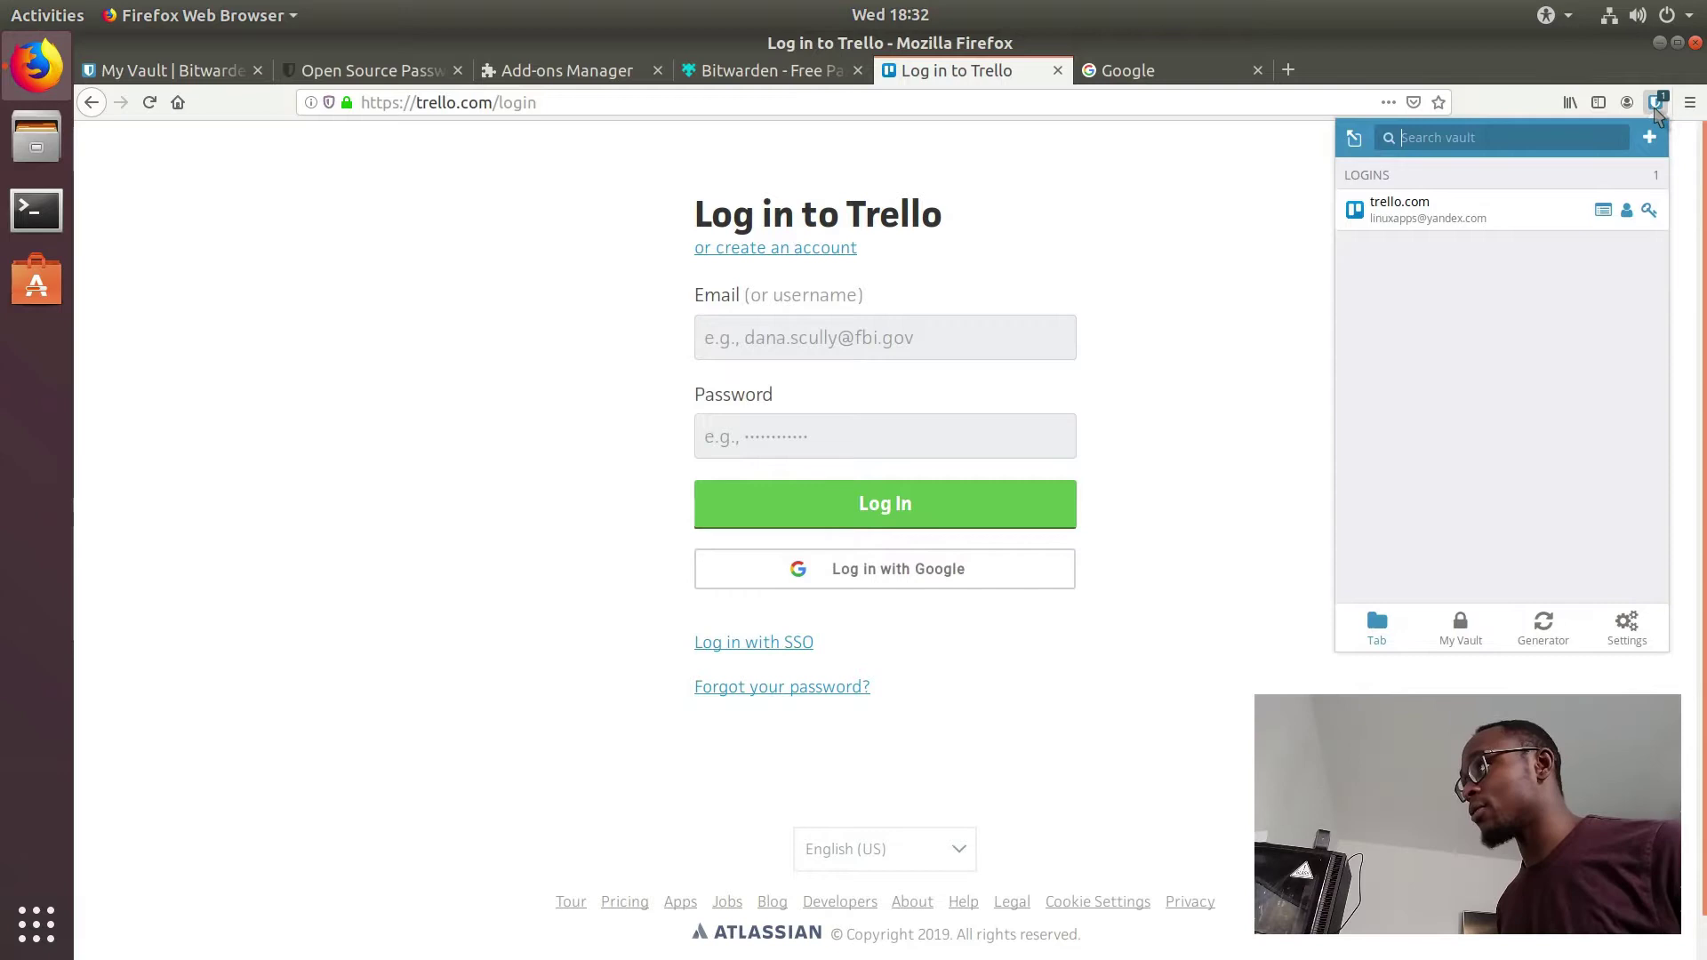
click(1441, 210)
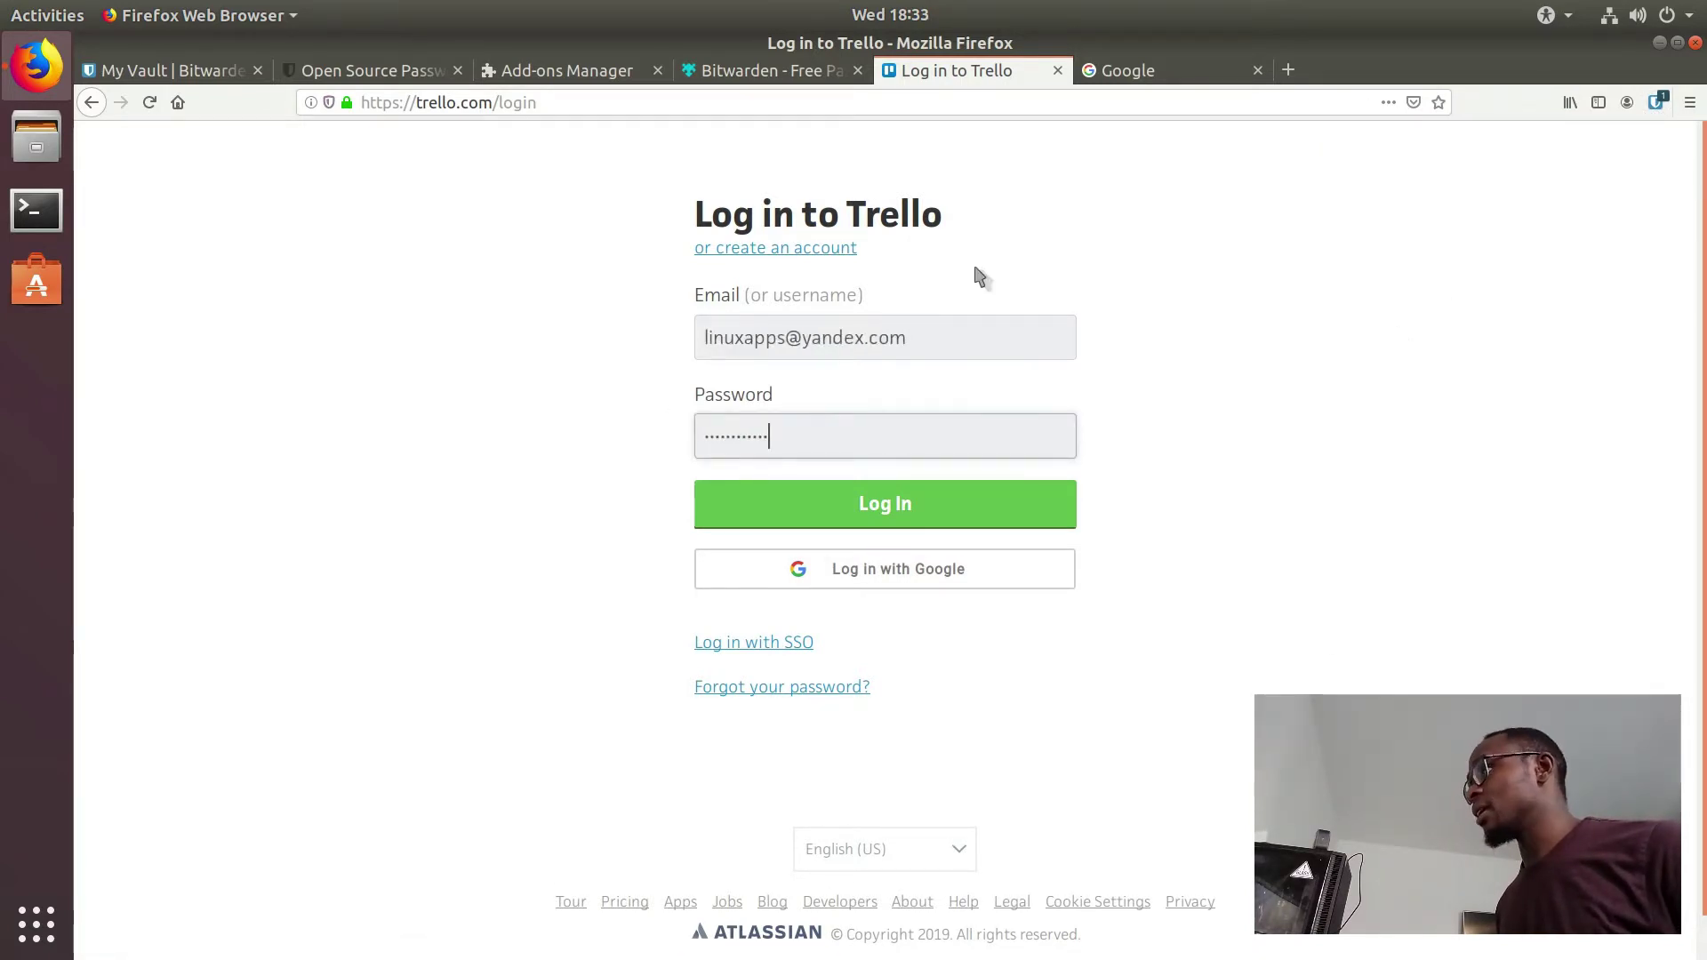
click(880, 503)
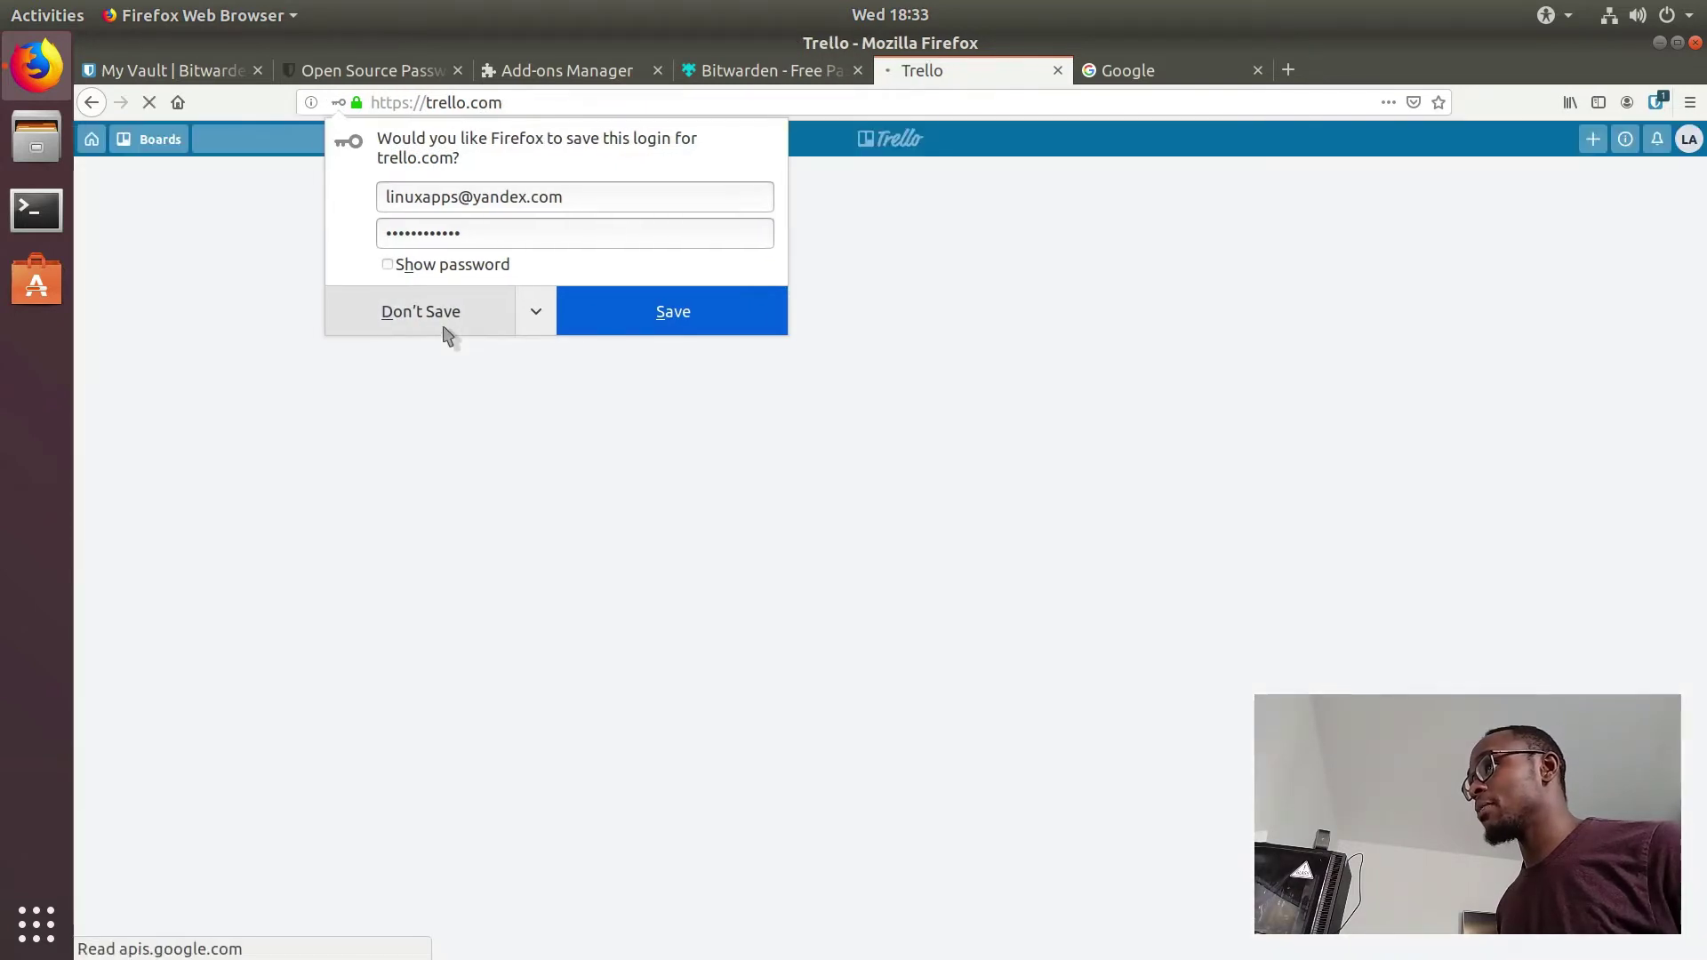
click(445, 327)
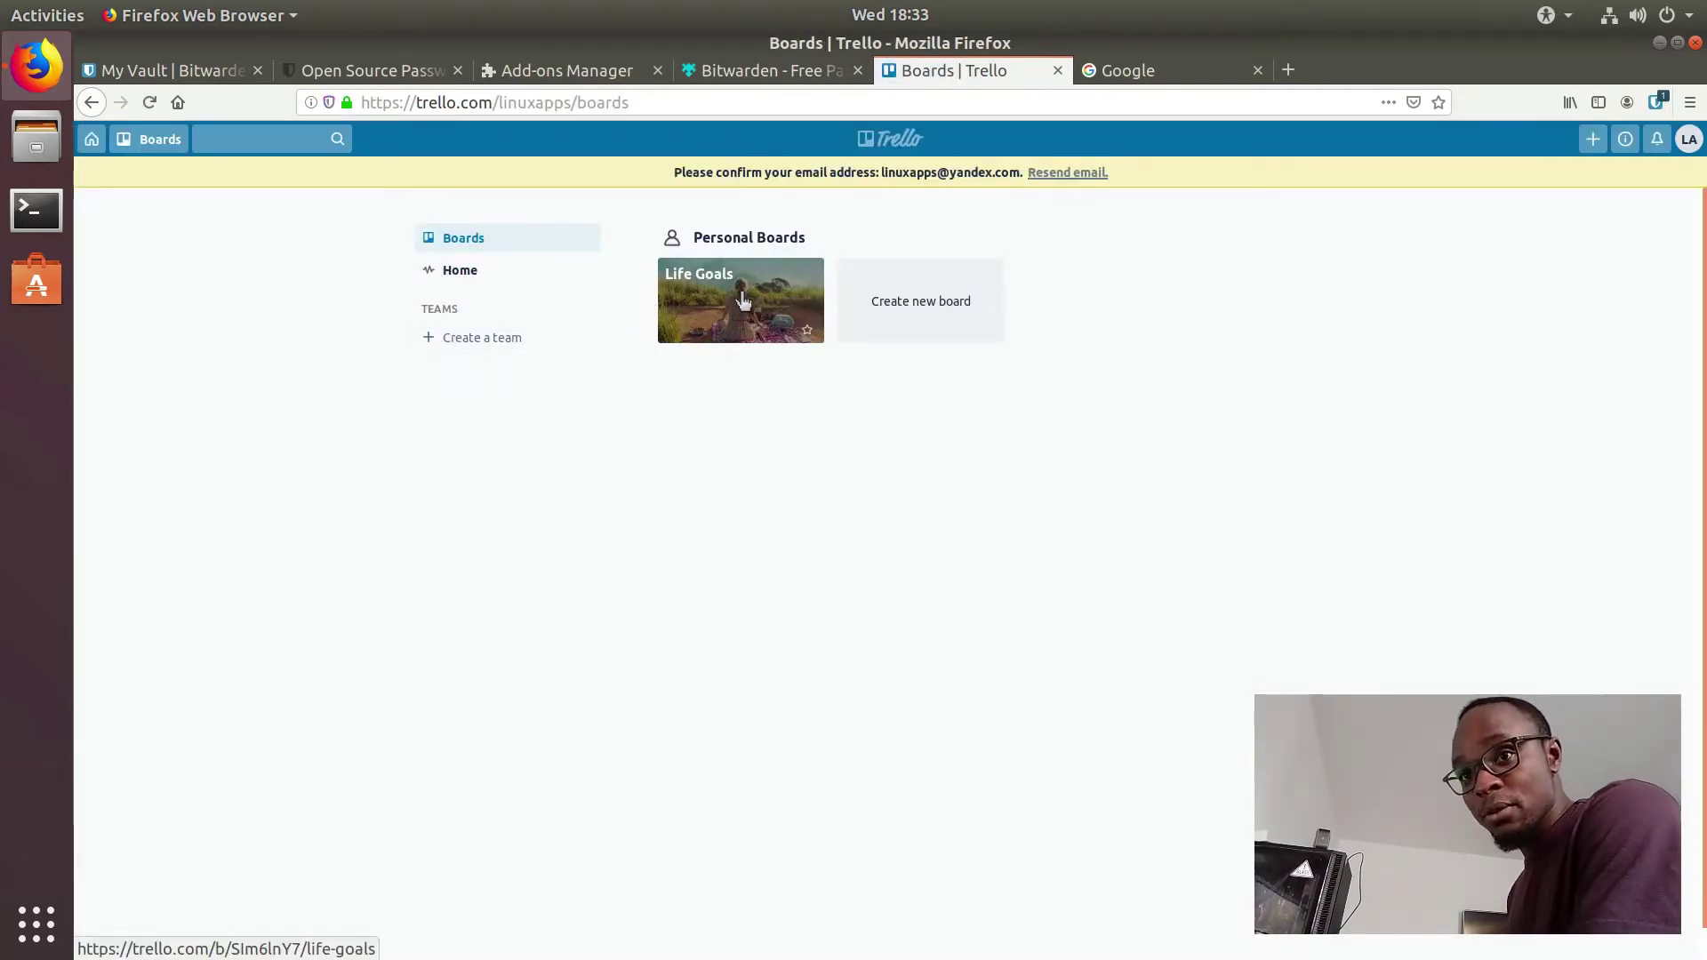
click(1656, 103)
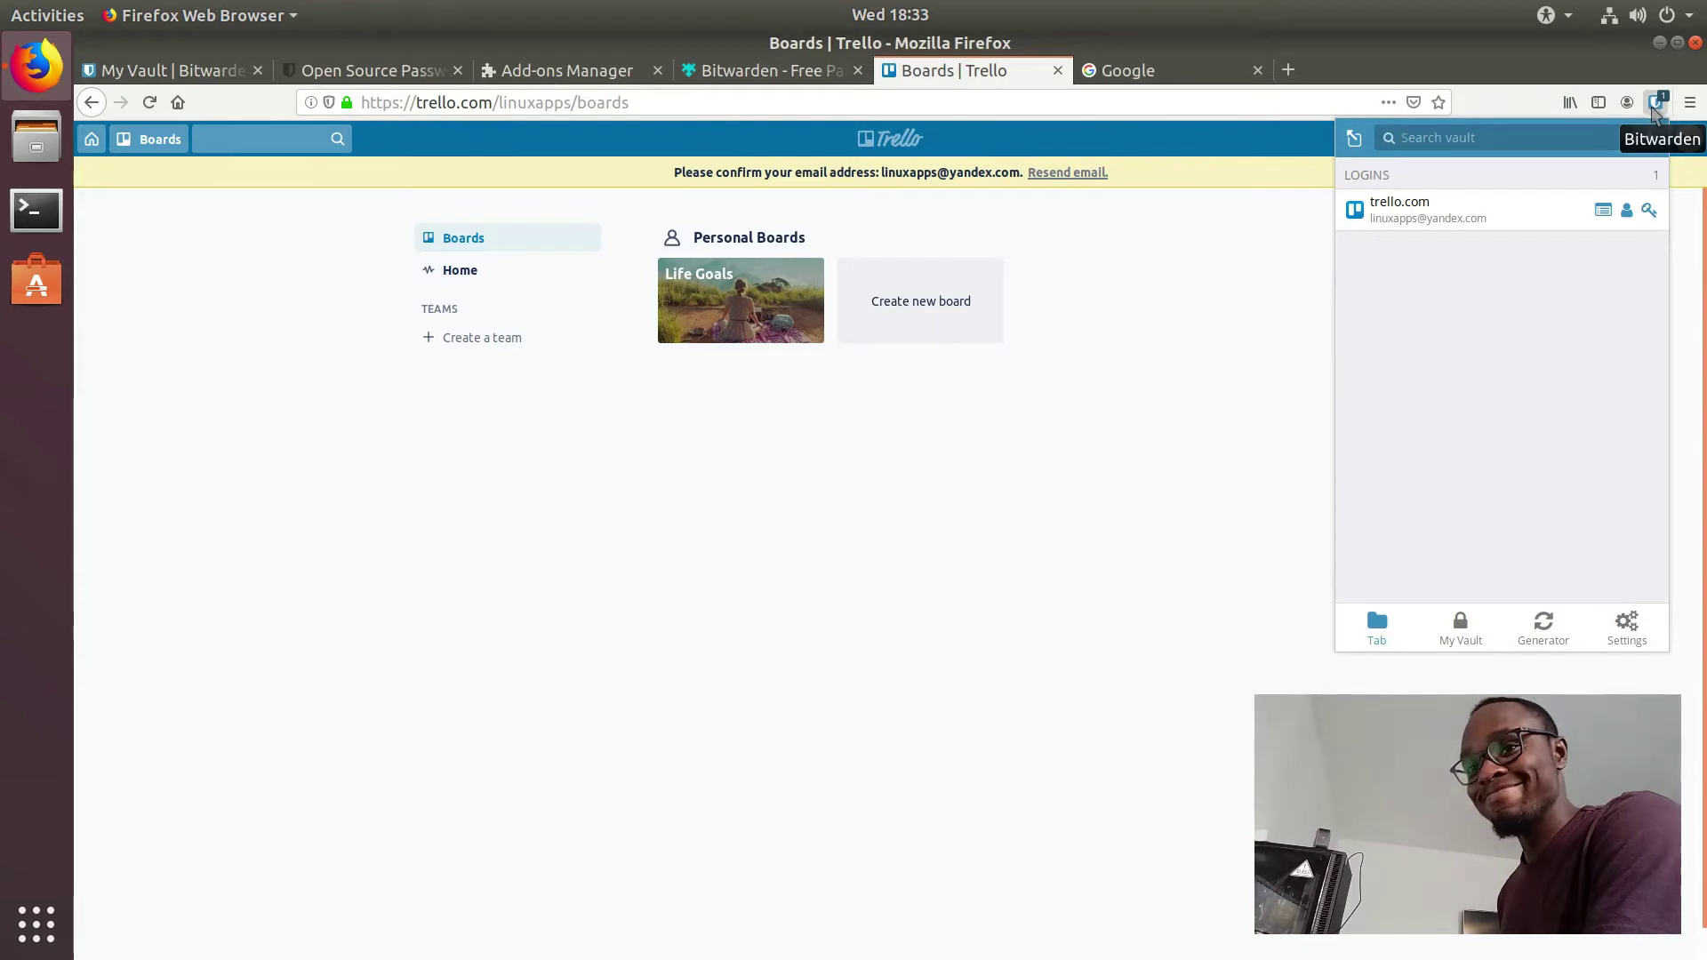
click(1134, 71)
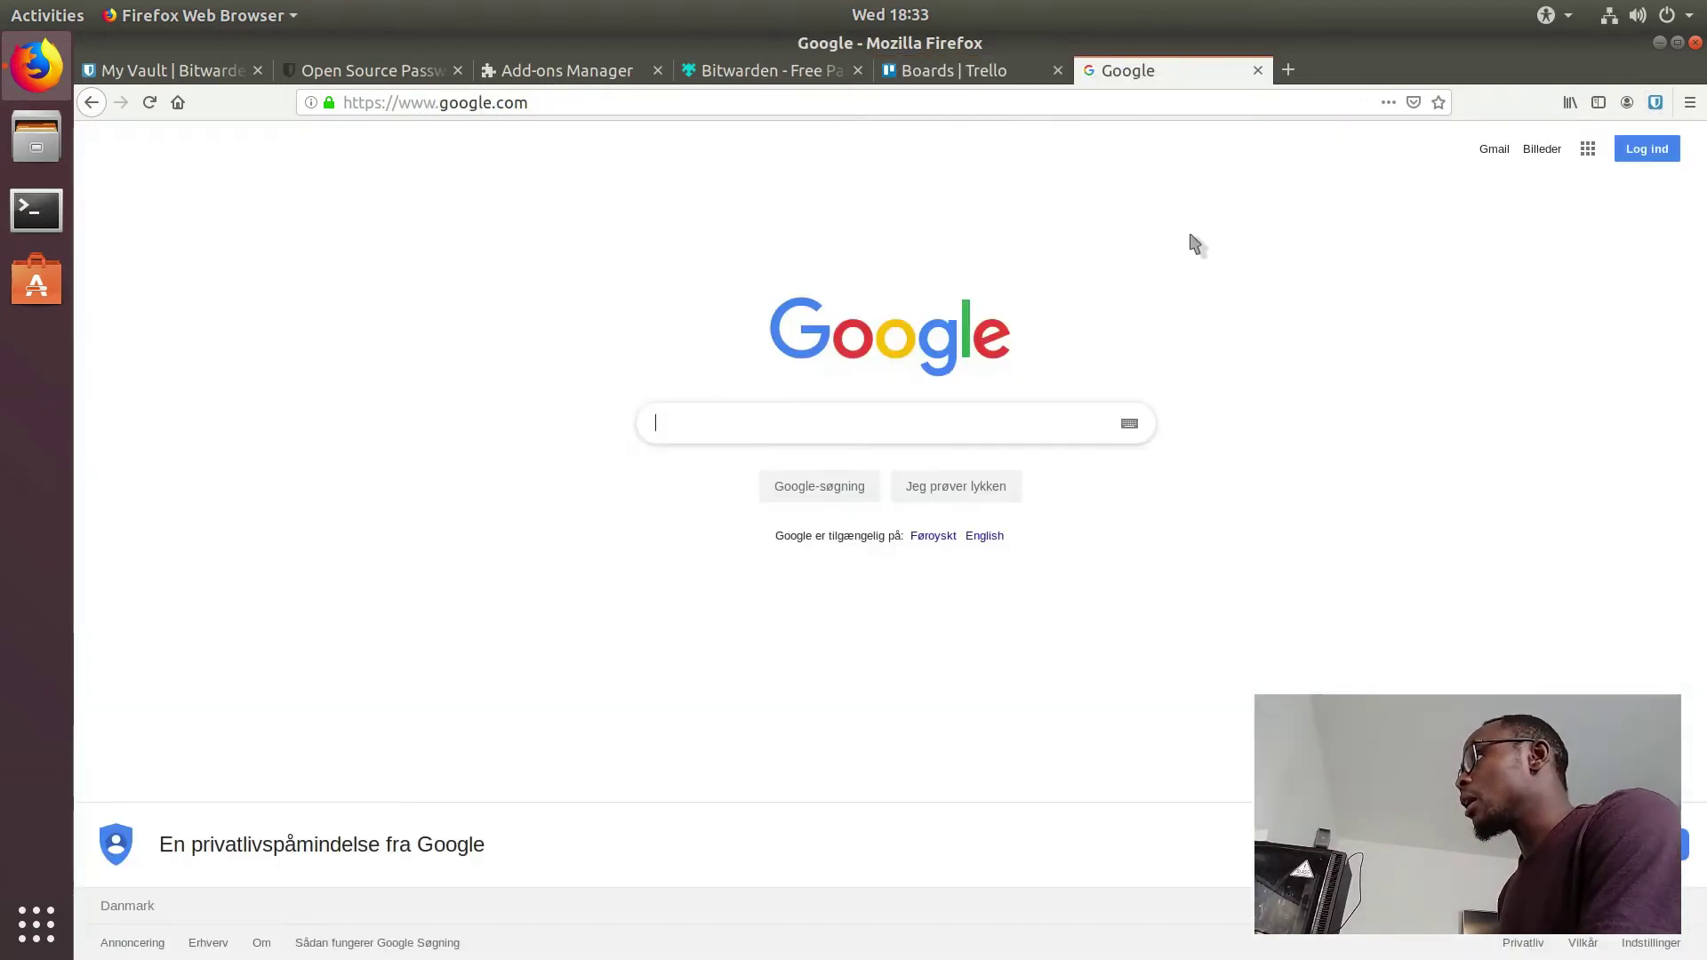
click(1656, 102)
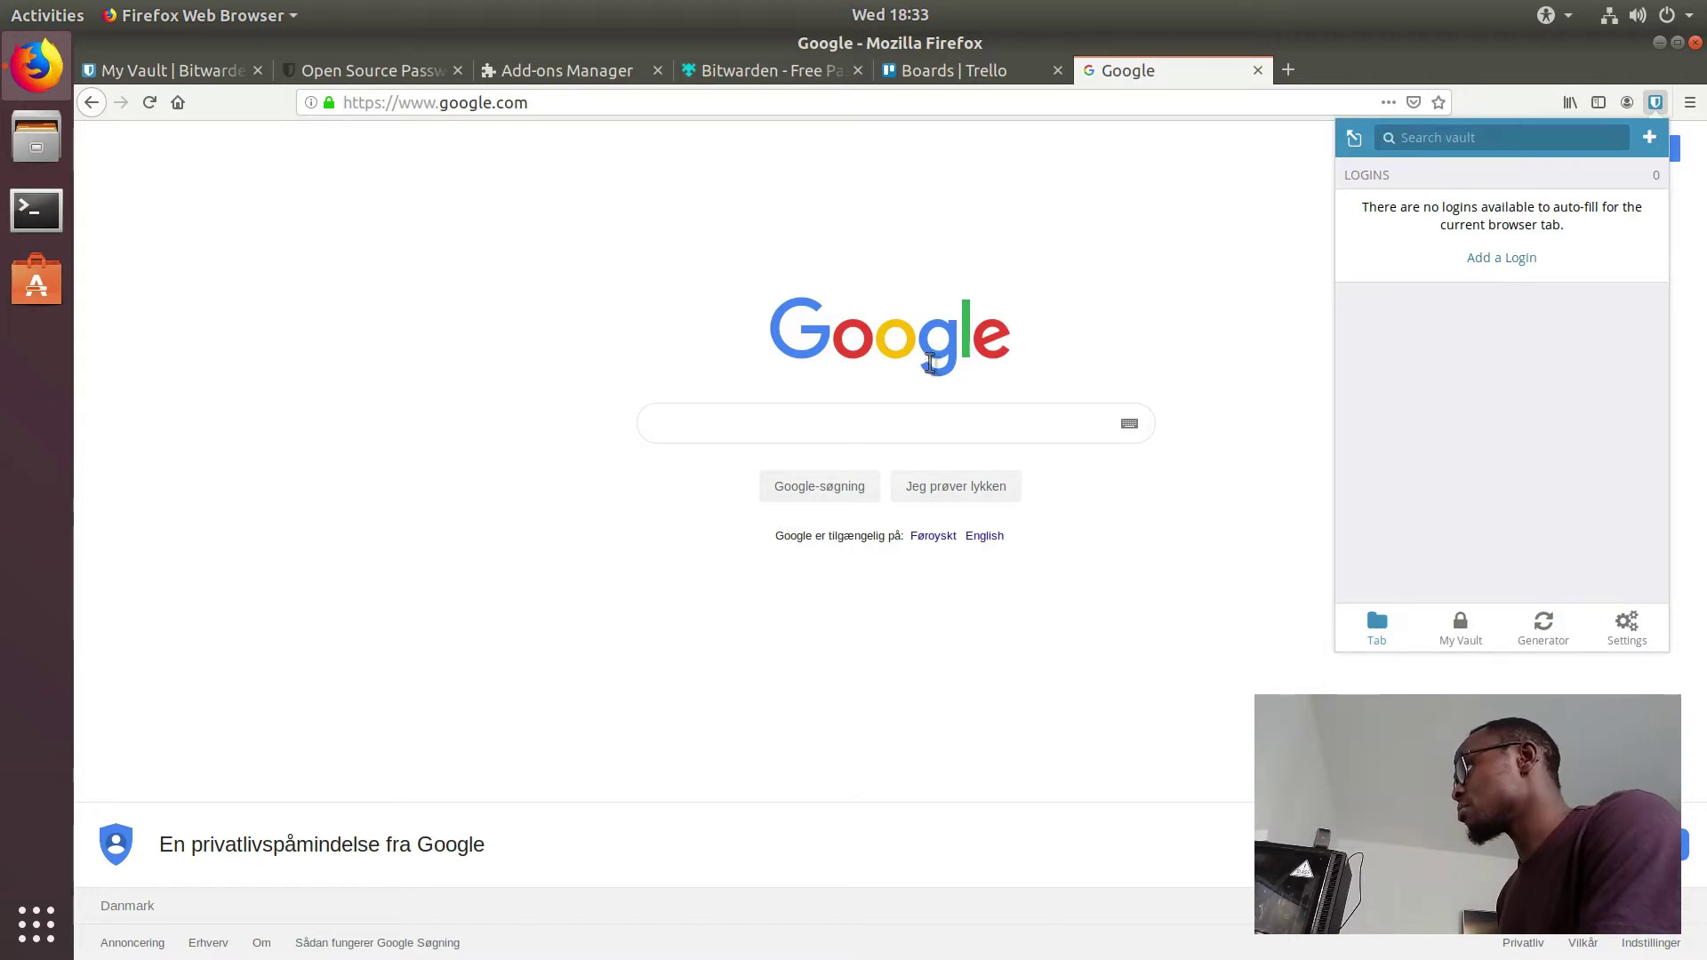
click(994, 77)
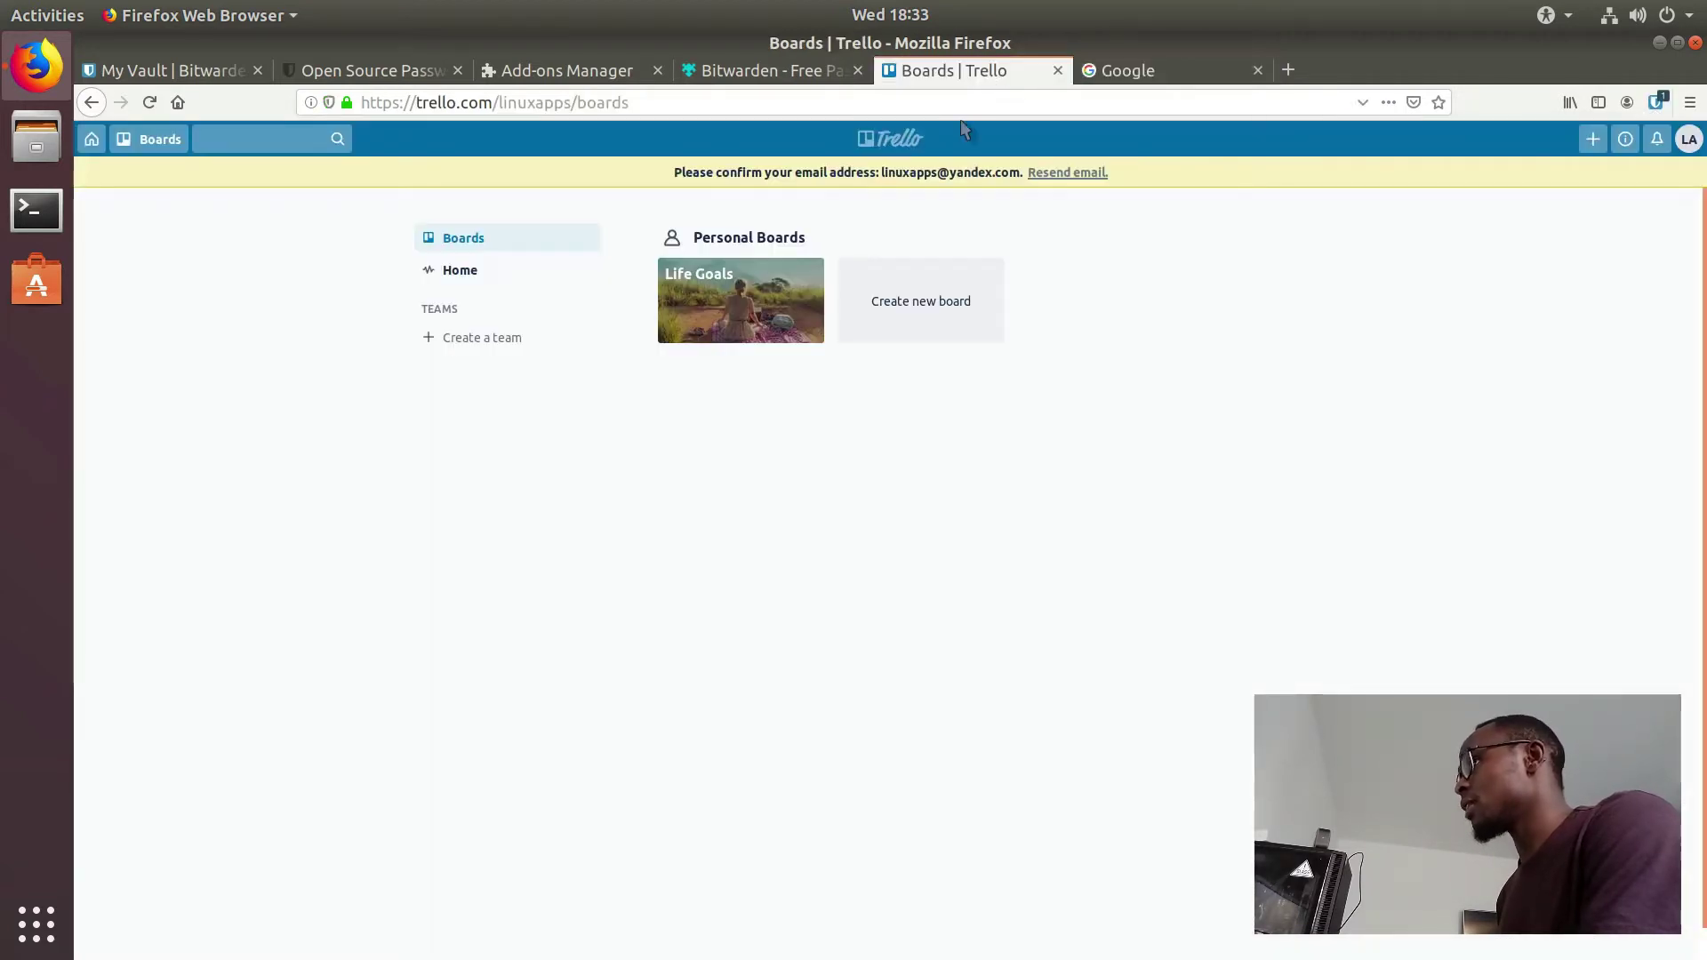
click(1627, 102)
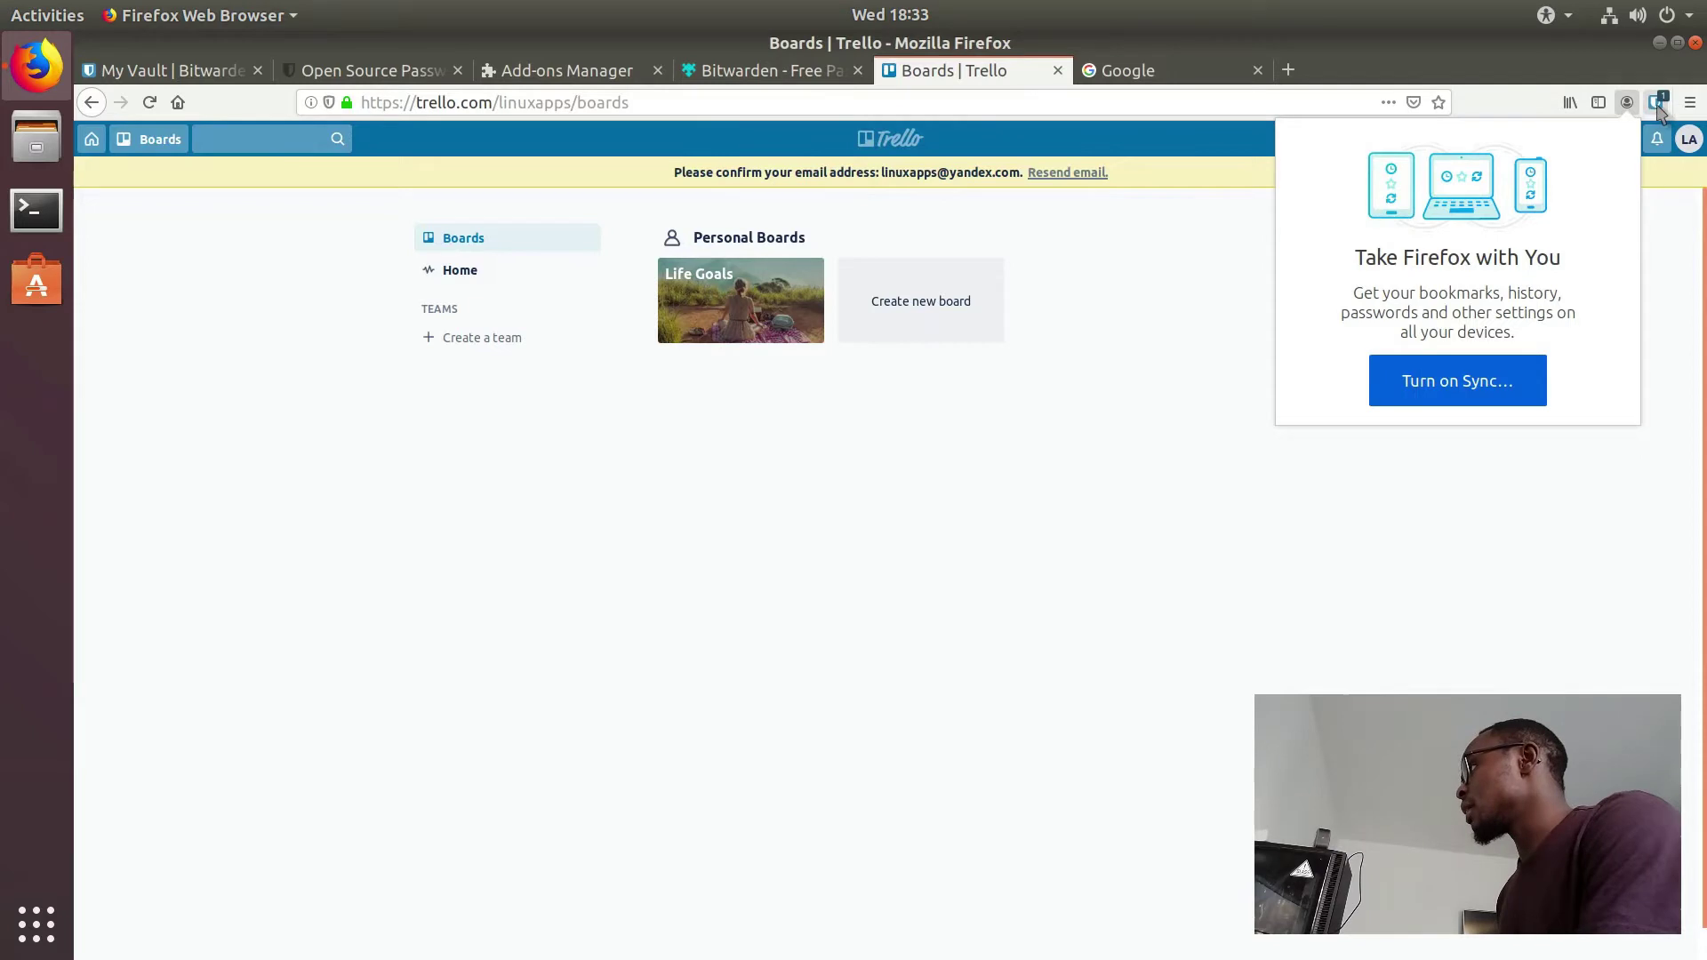
click(1656, 102)
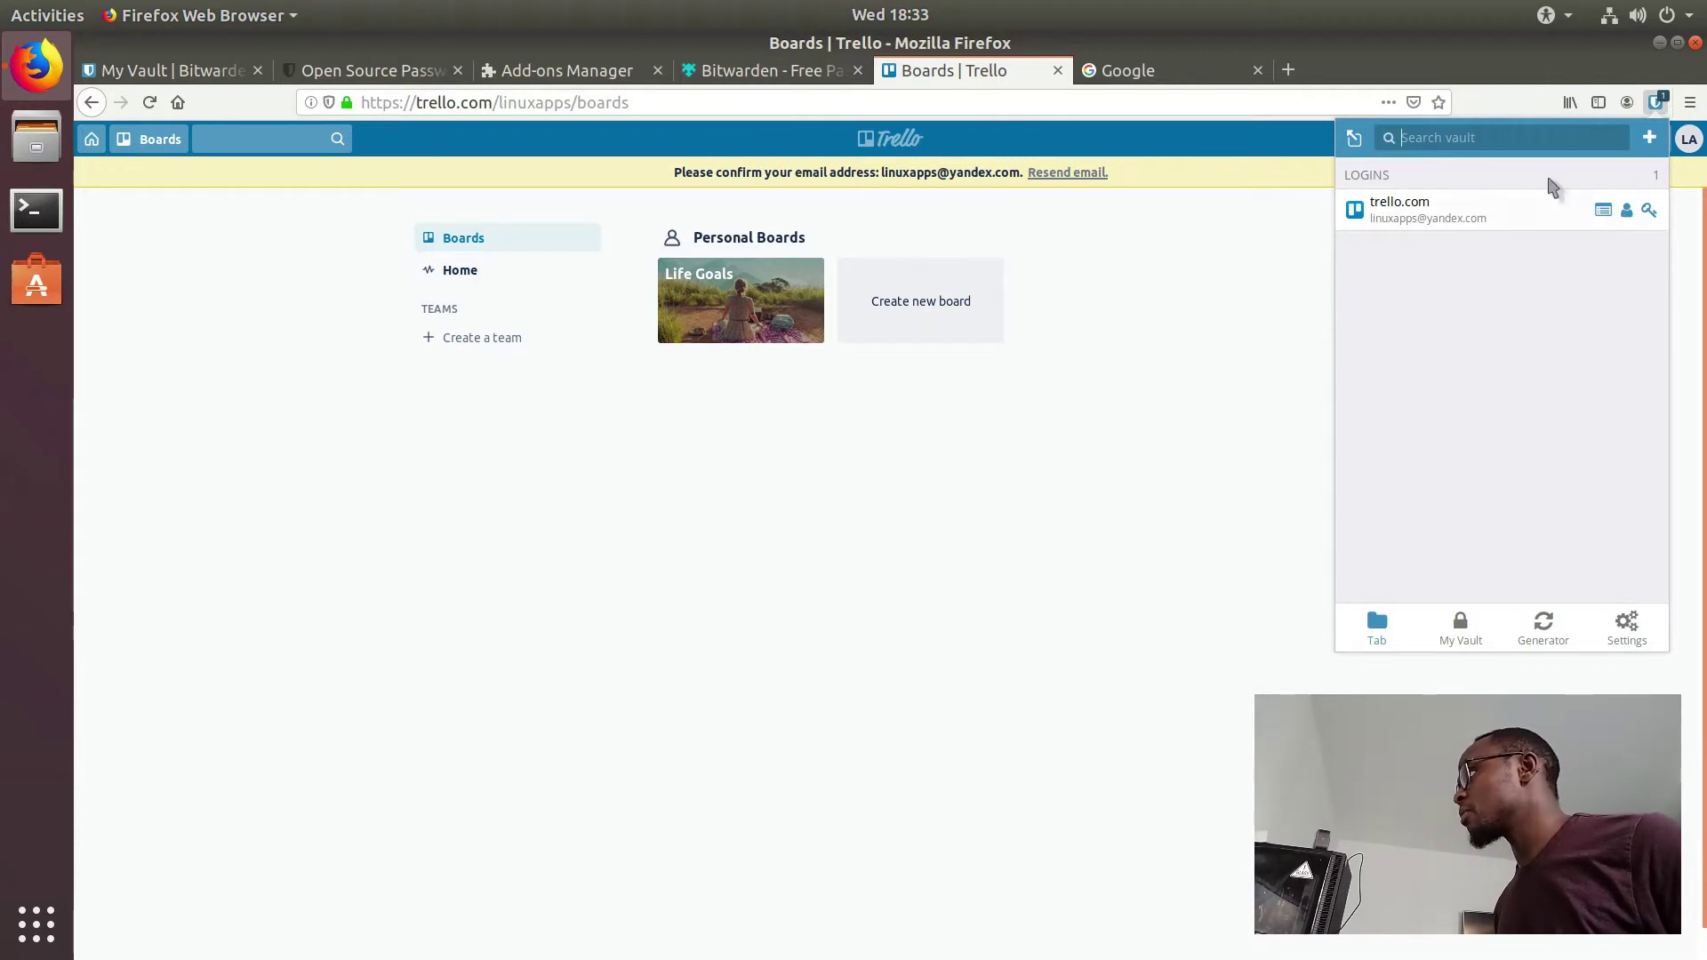
click(1127, 71)
click(967, 71)
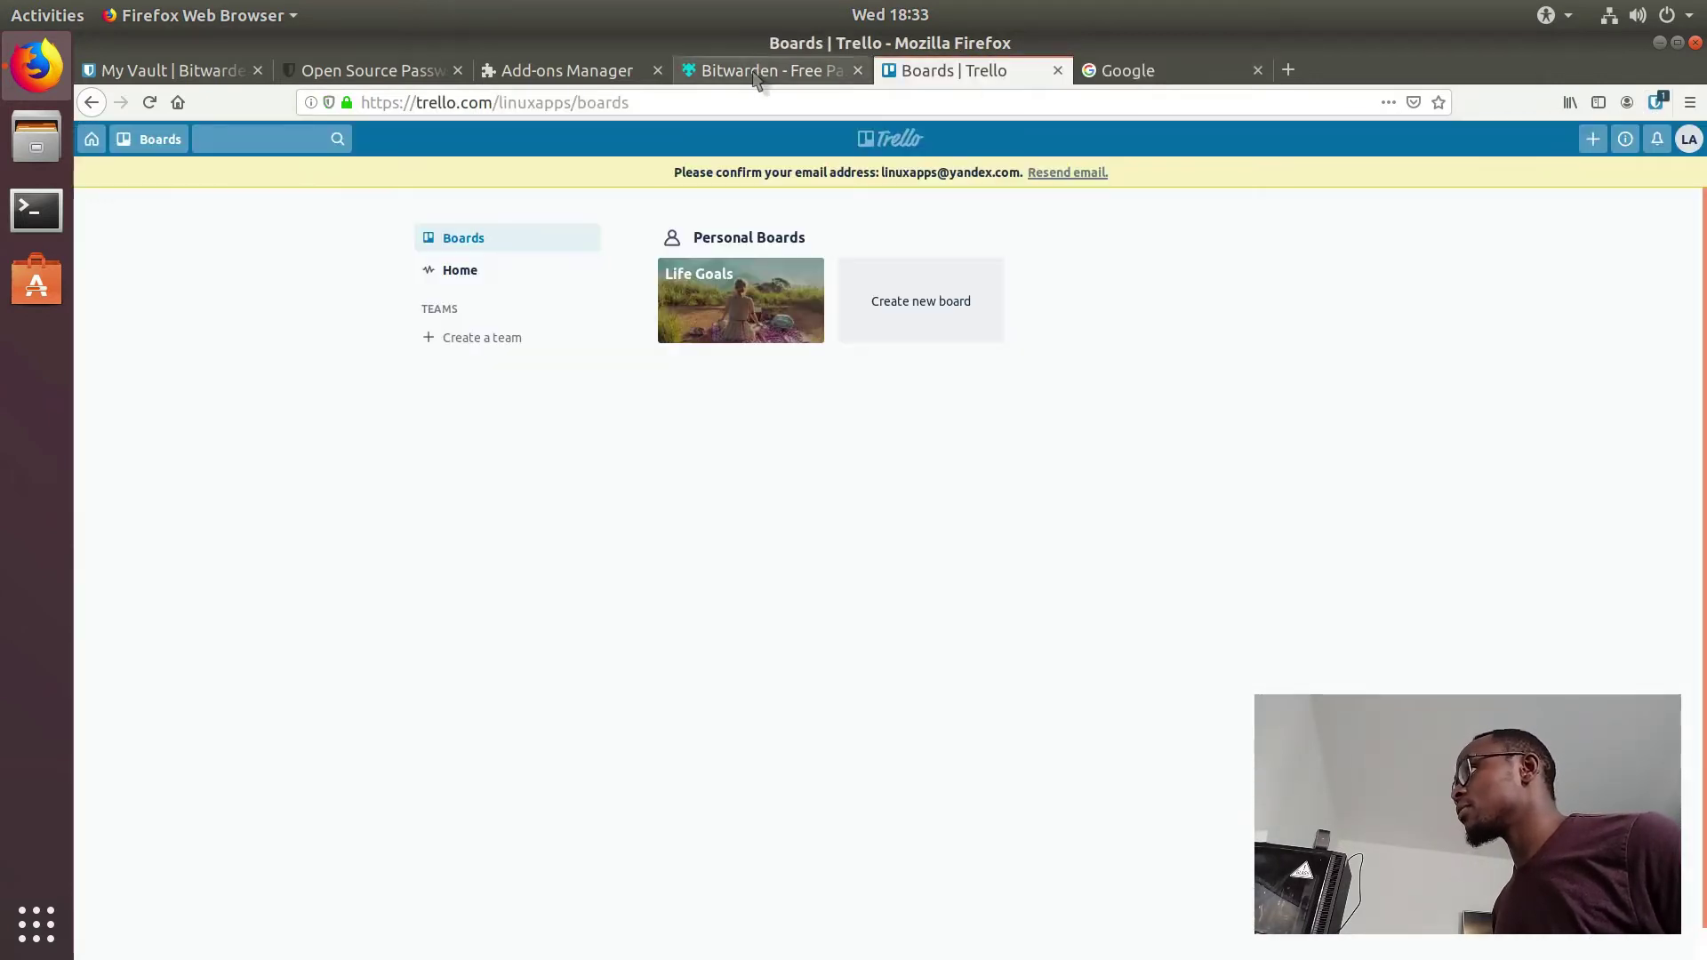
click(763, 71)
click(960, 72)
click(1656, 102)
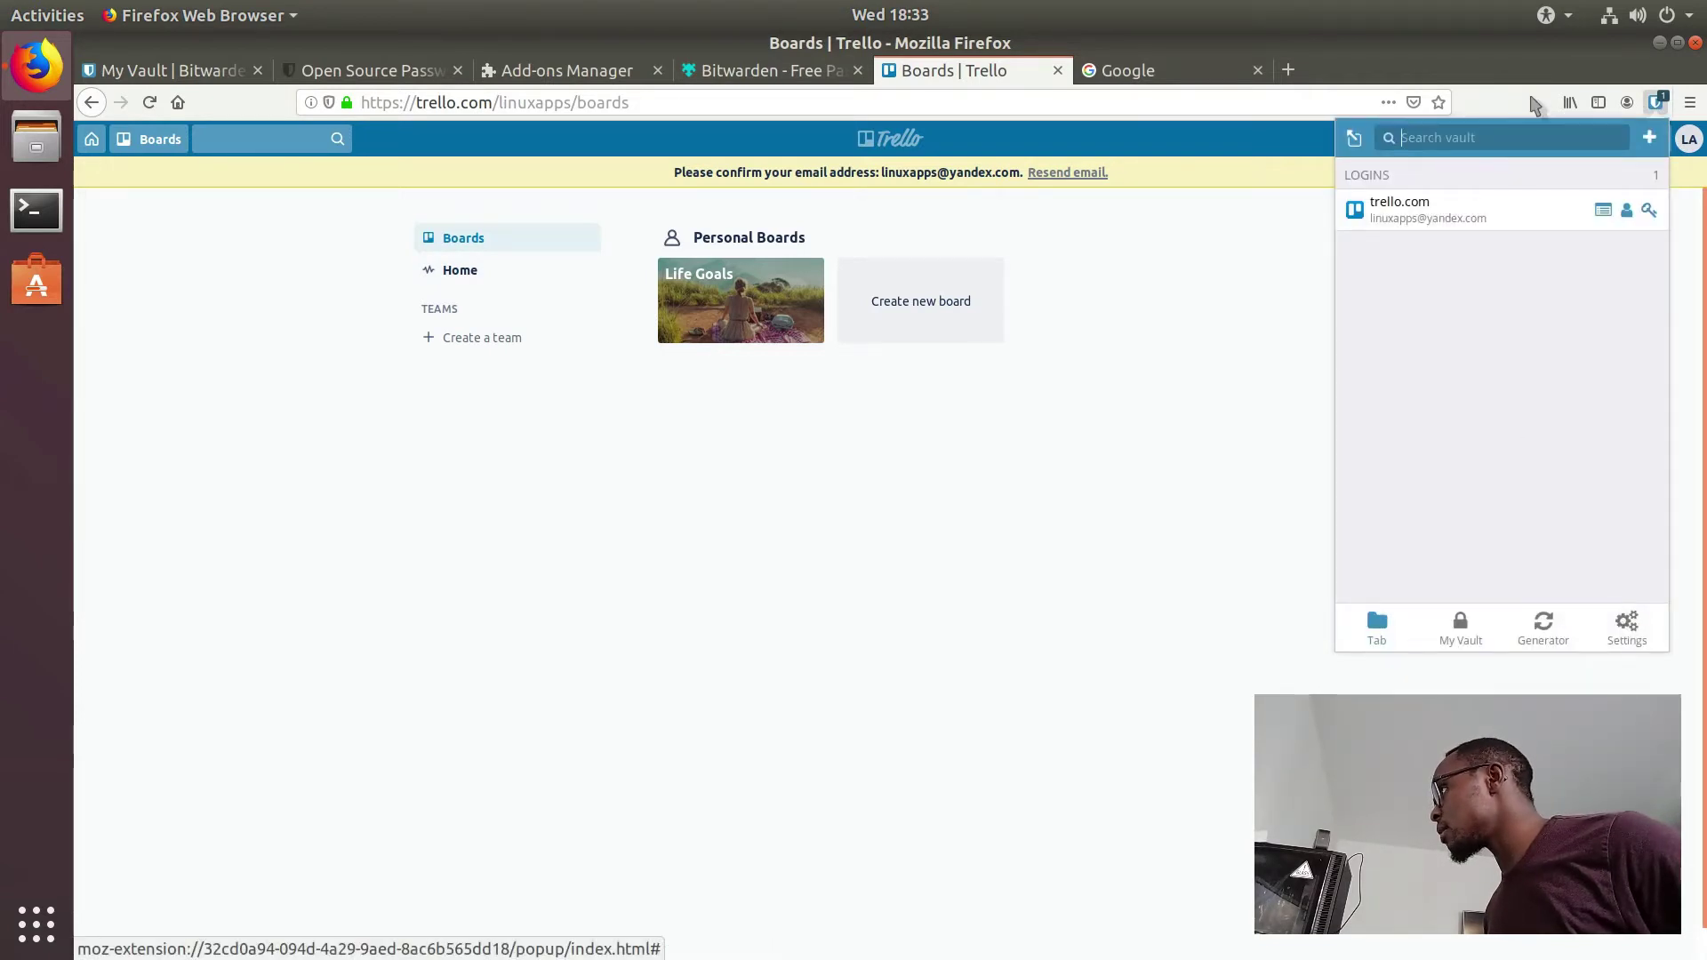
Step: Start a trello.com login, trim its URI, then discard that draft
click(1650, 138)
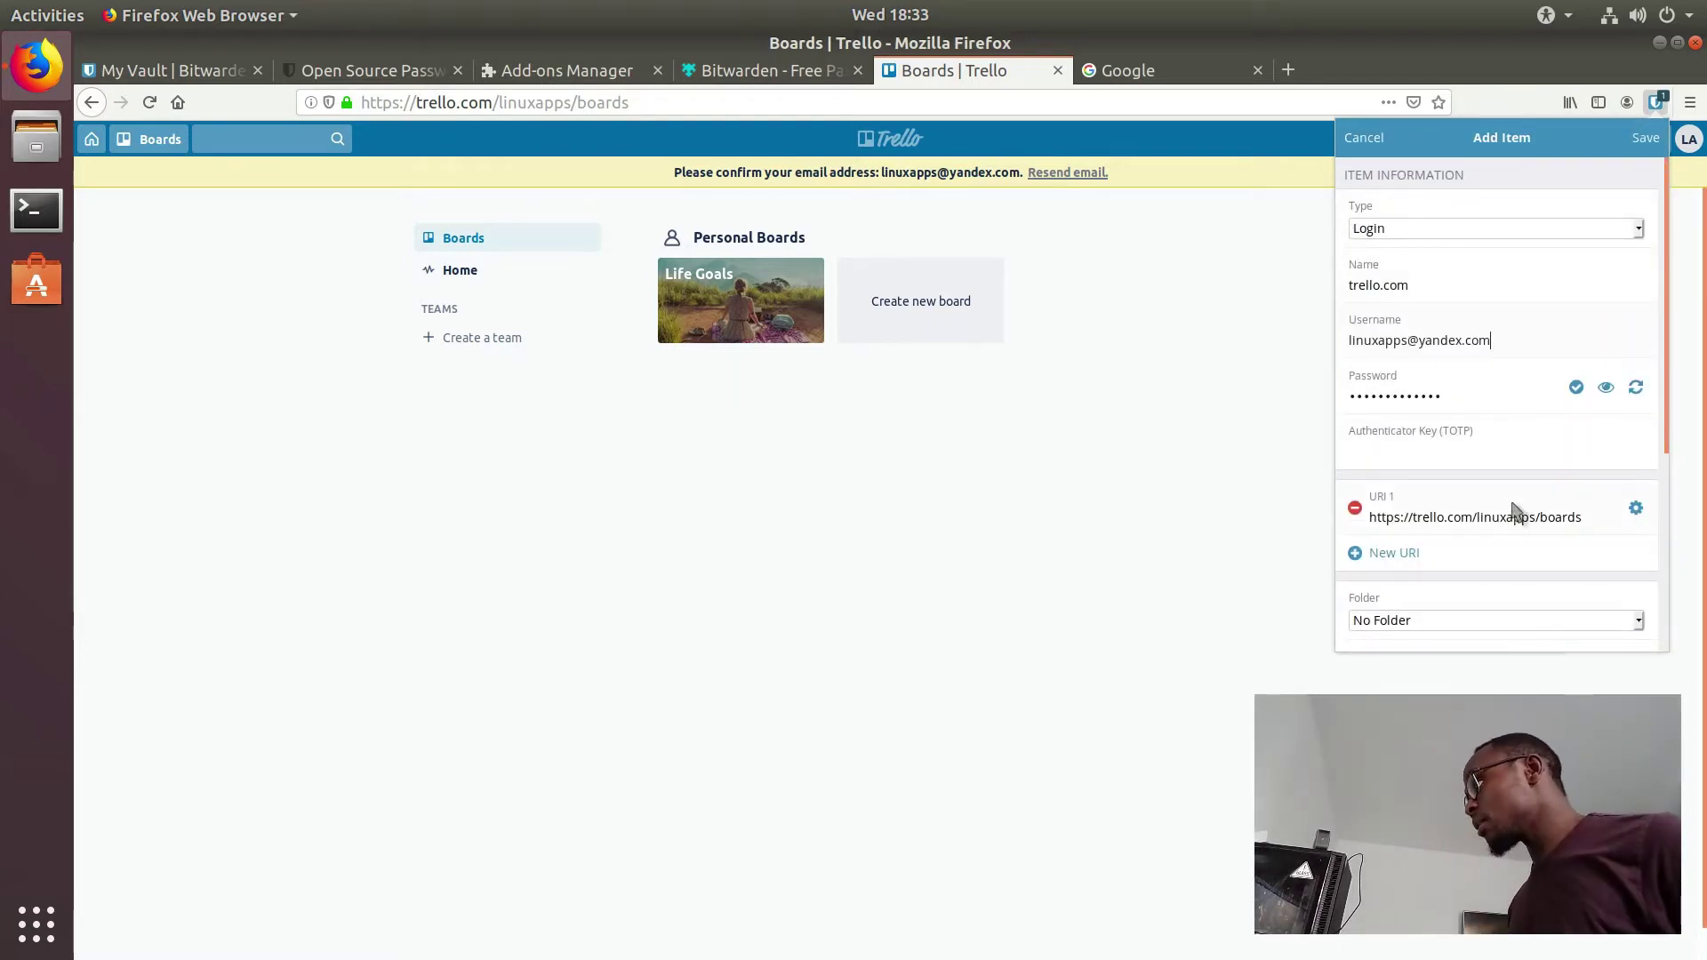
drag(1477, 519, 1586, 527)
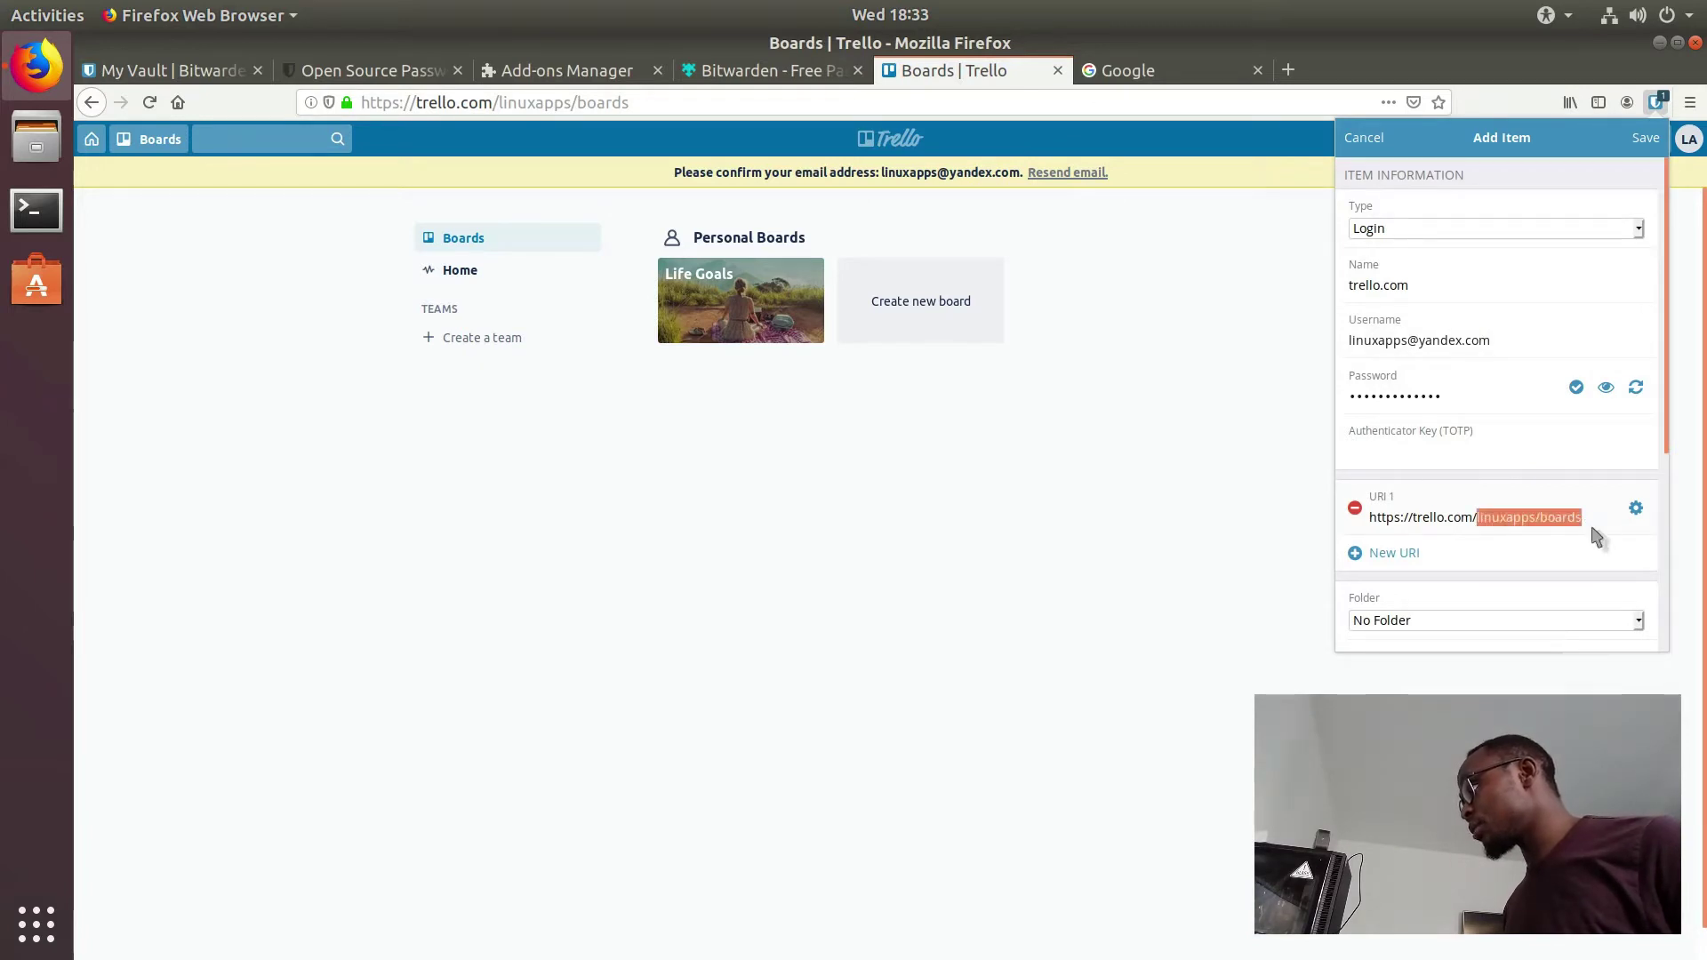
key(BackSpace)
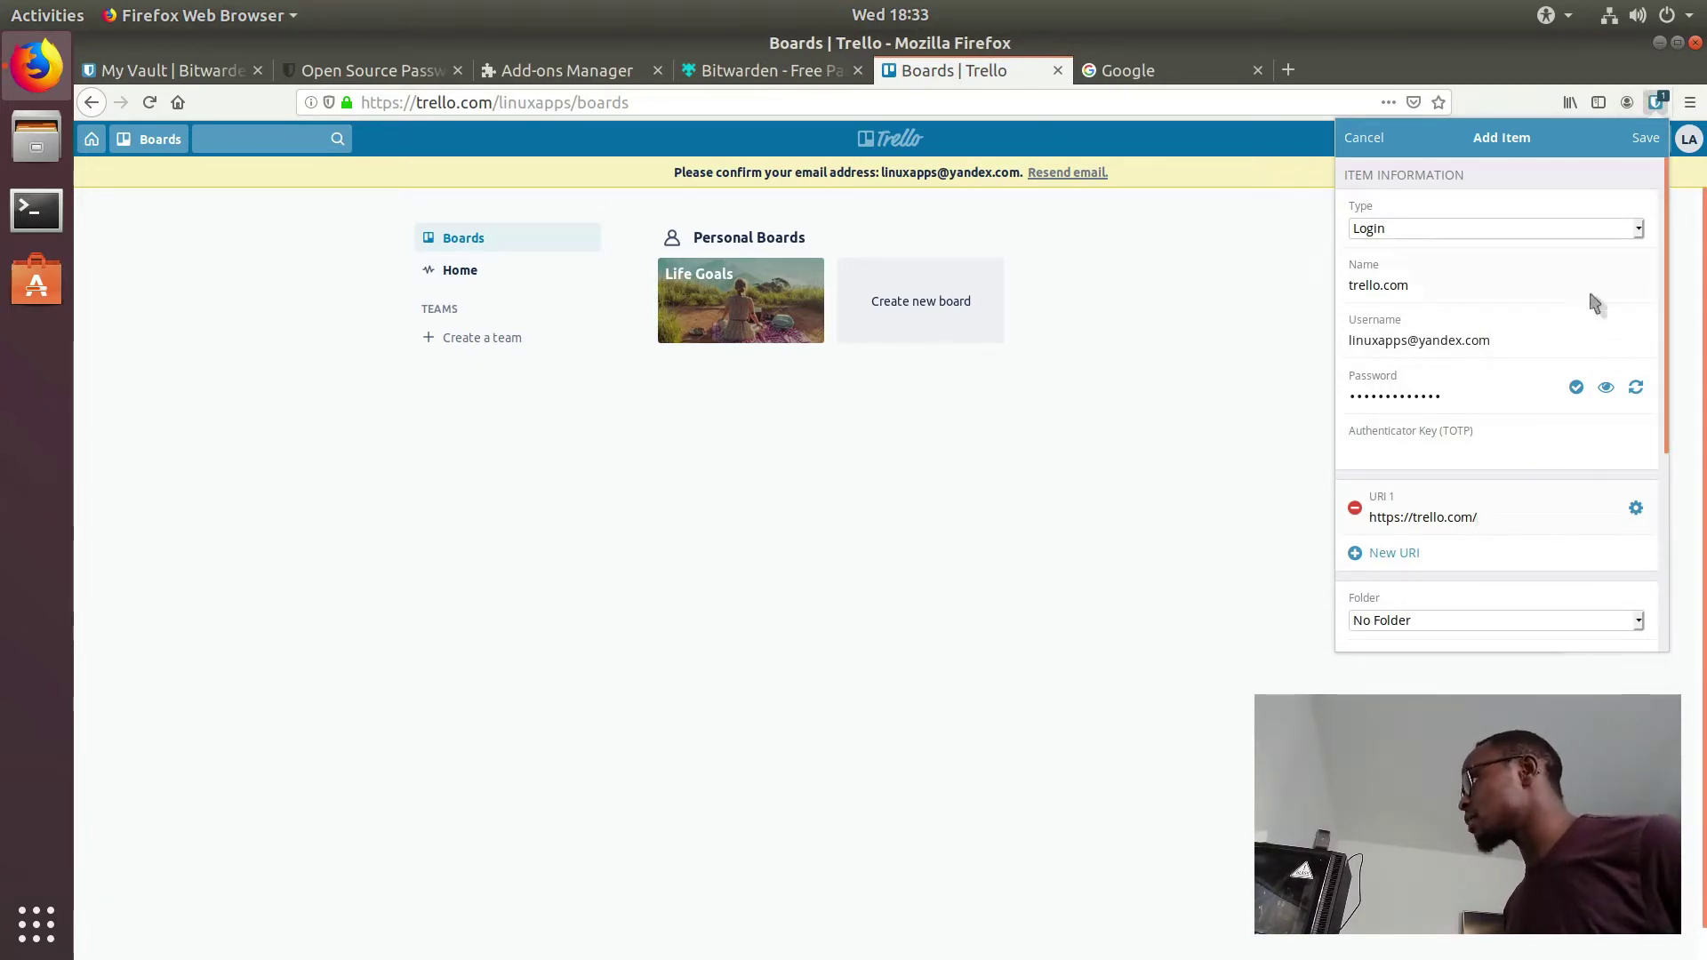
scroll(1534, 452, down, 3)
scroll(1538, 454, up, 2)
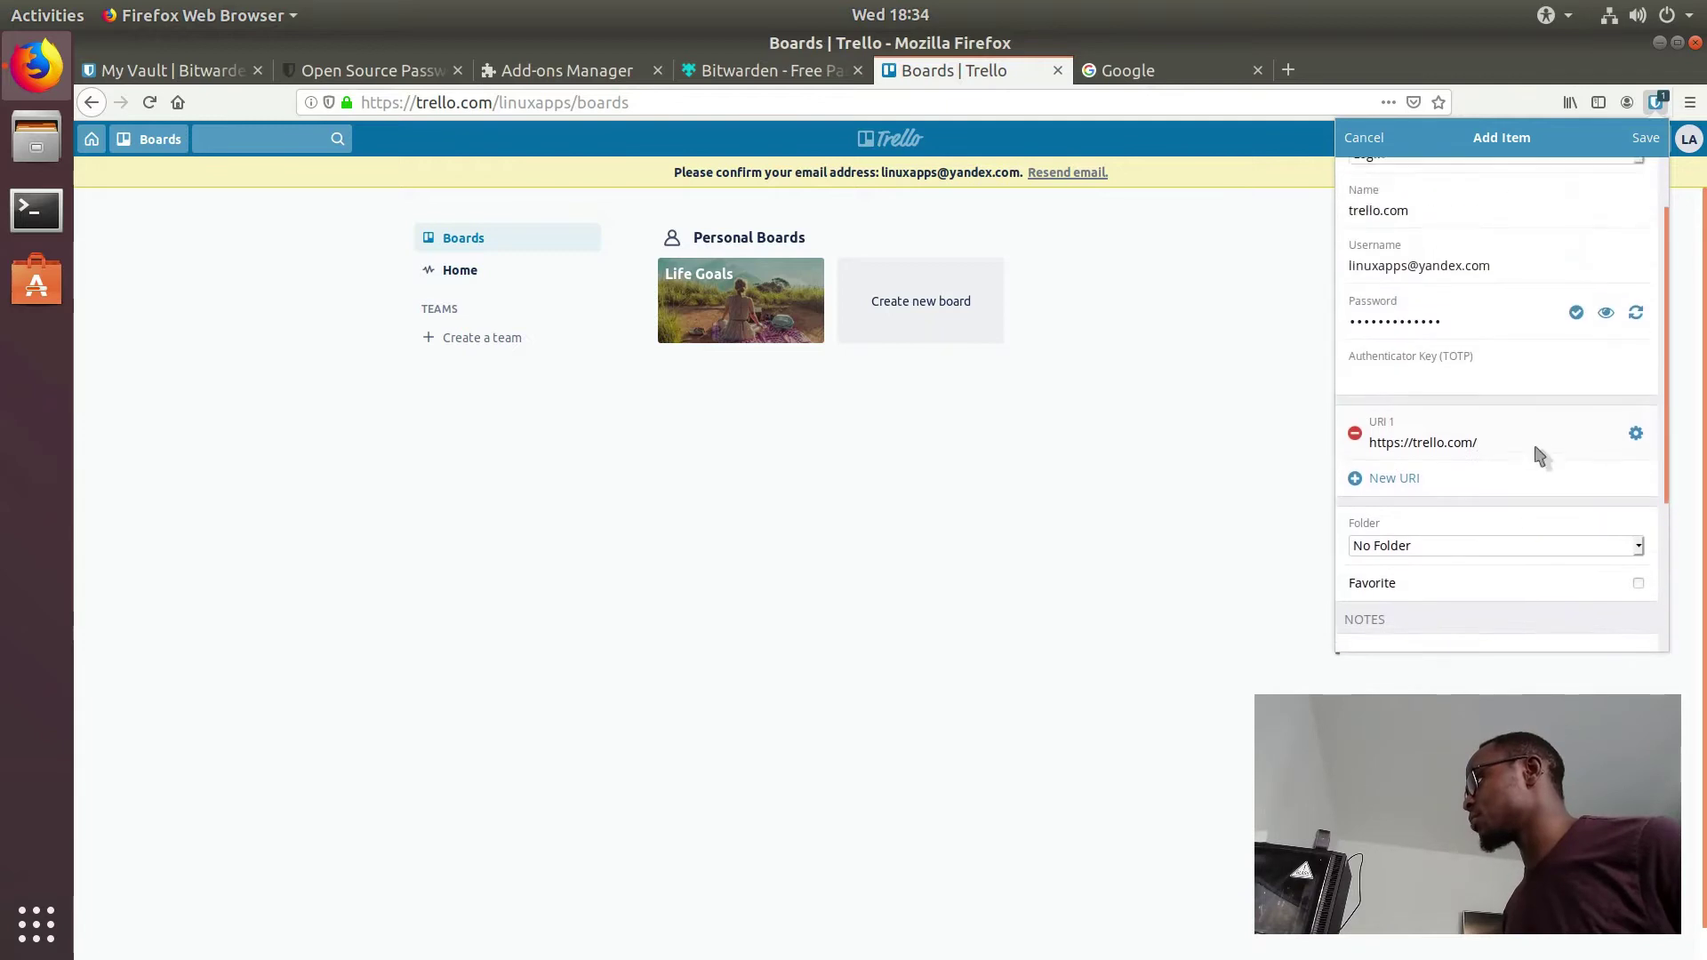
scroll(1538, 452, up, 1)
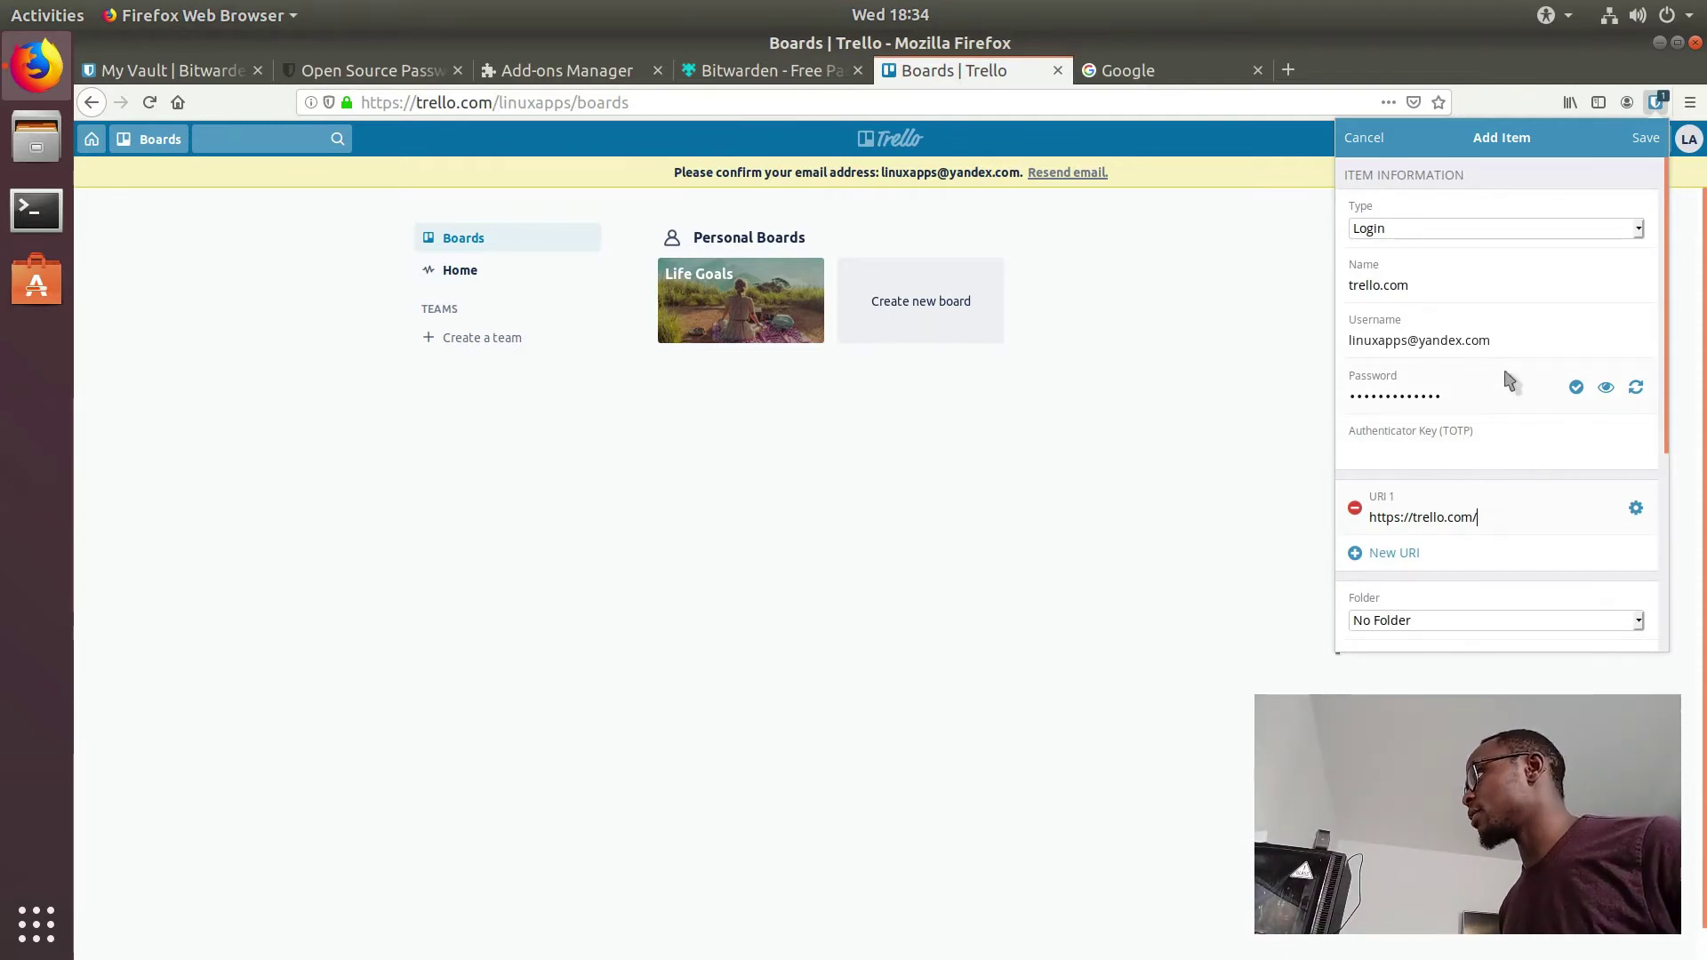
click(1637, 384)
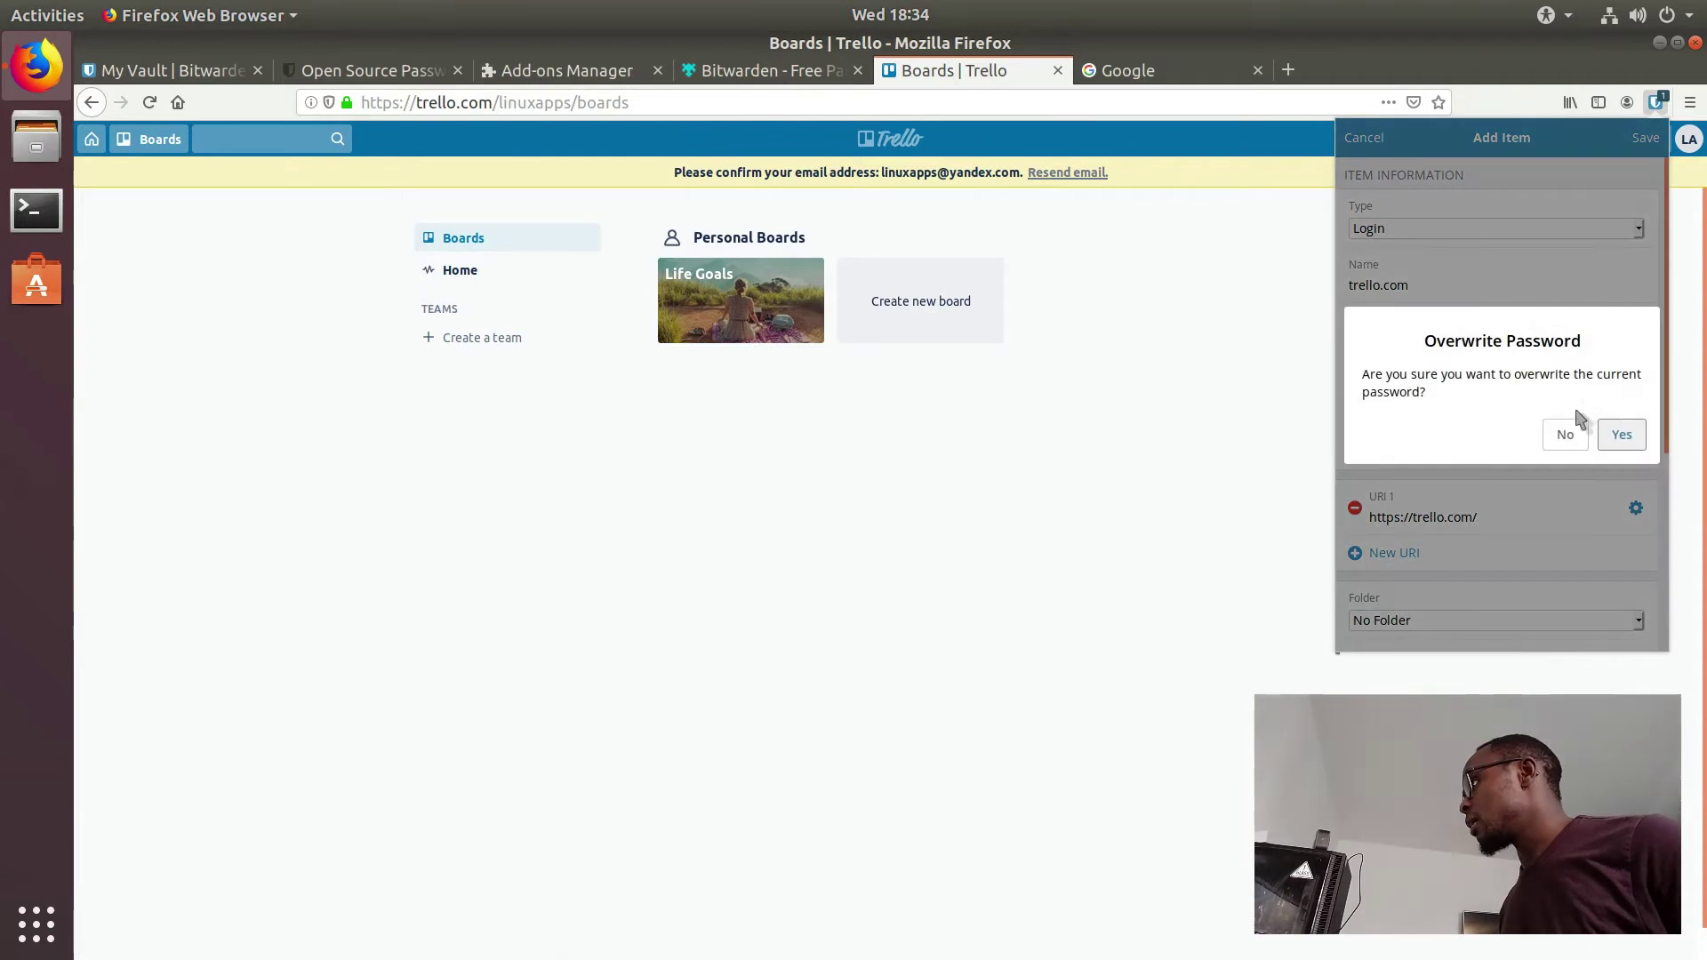
click(1565, 438)
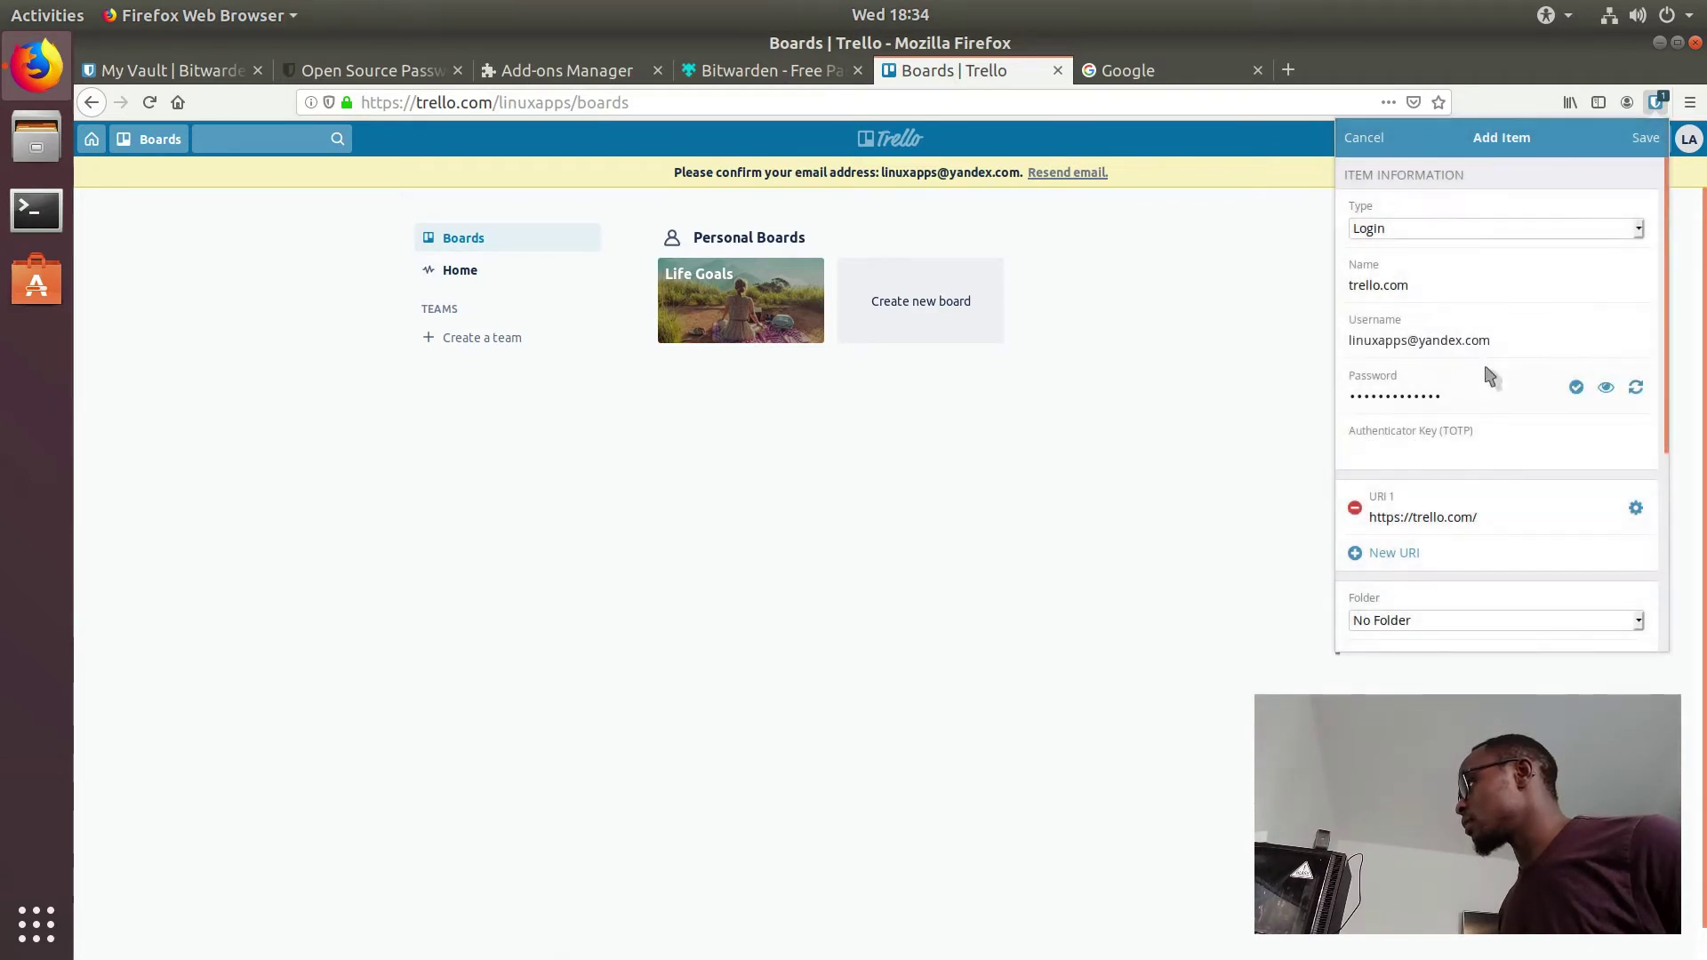
click(1358, 140)
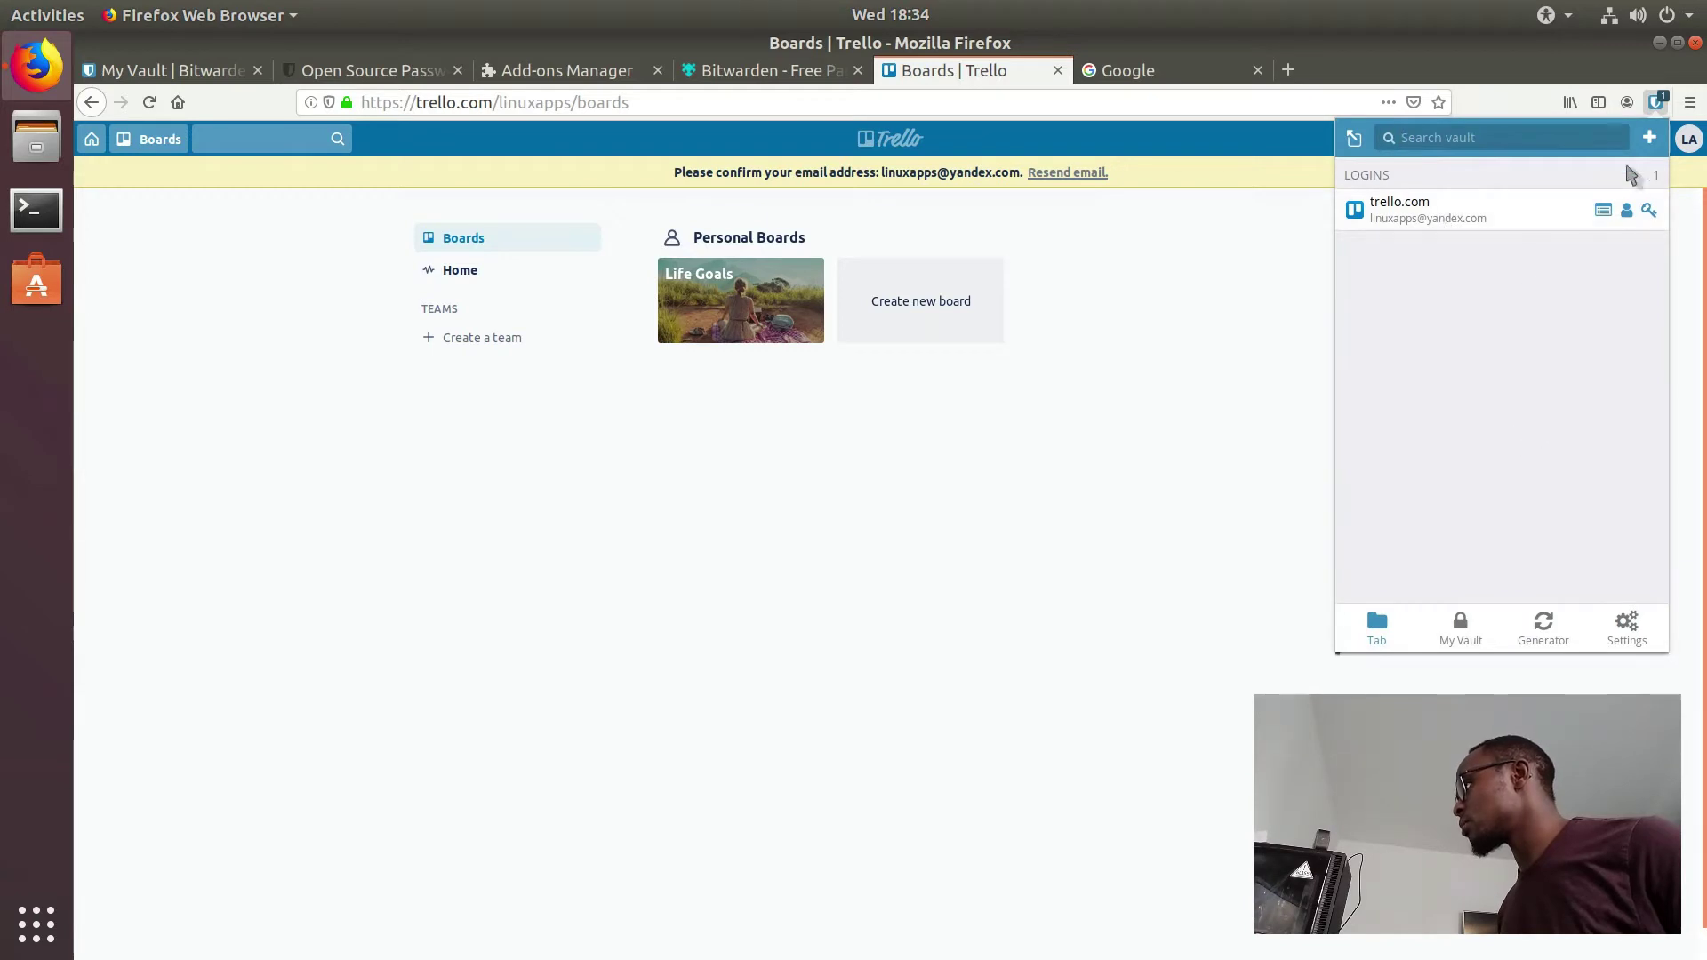
Step: Start another trello.com login and append 2 to its username
click(1650, 137)
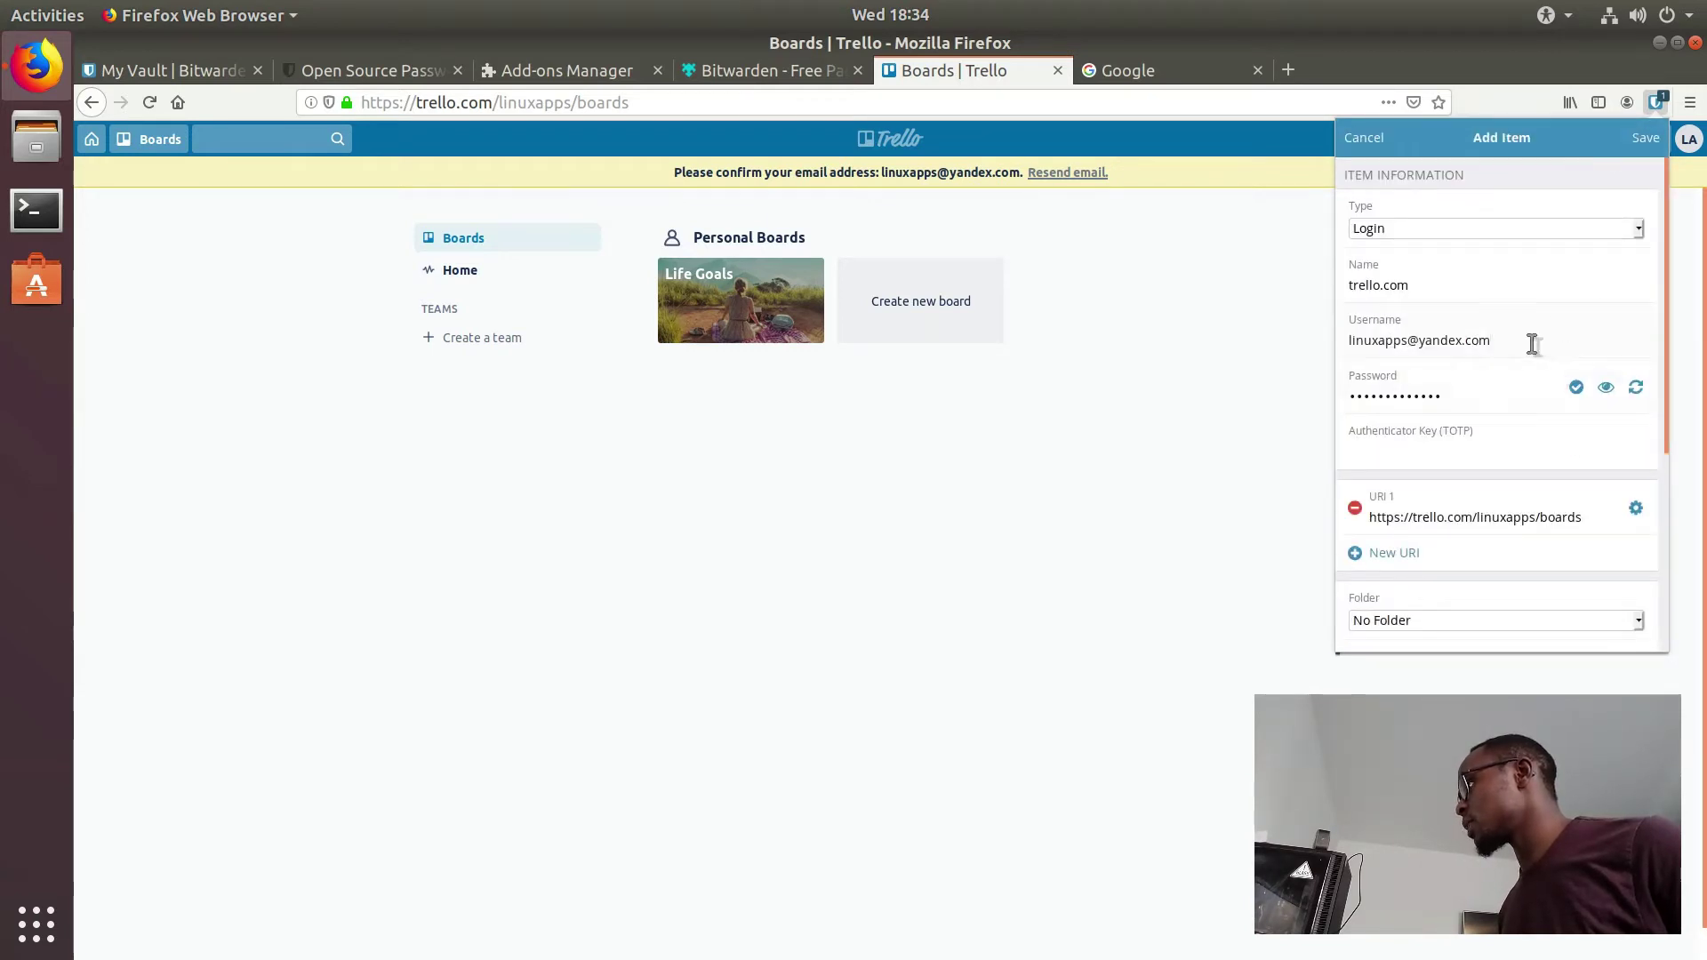
drag(1531, 339, 1414, 349)
click(1410, 342)
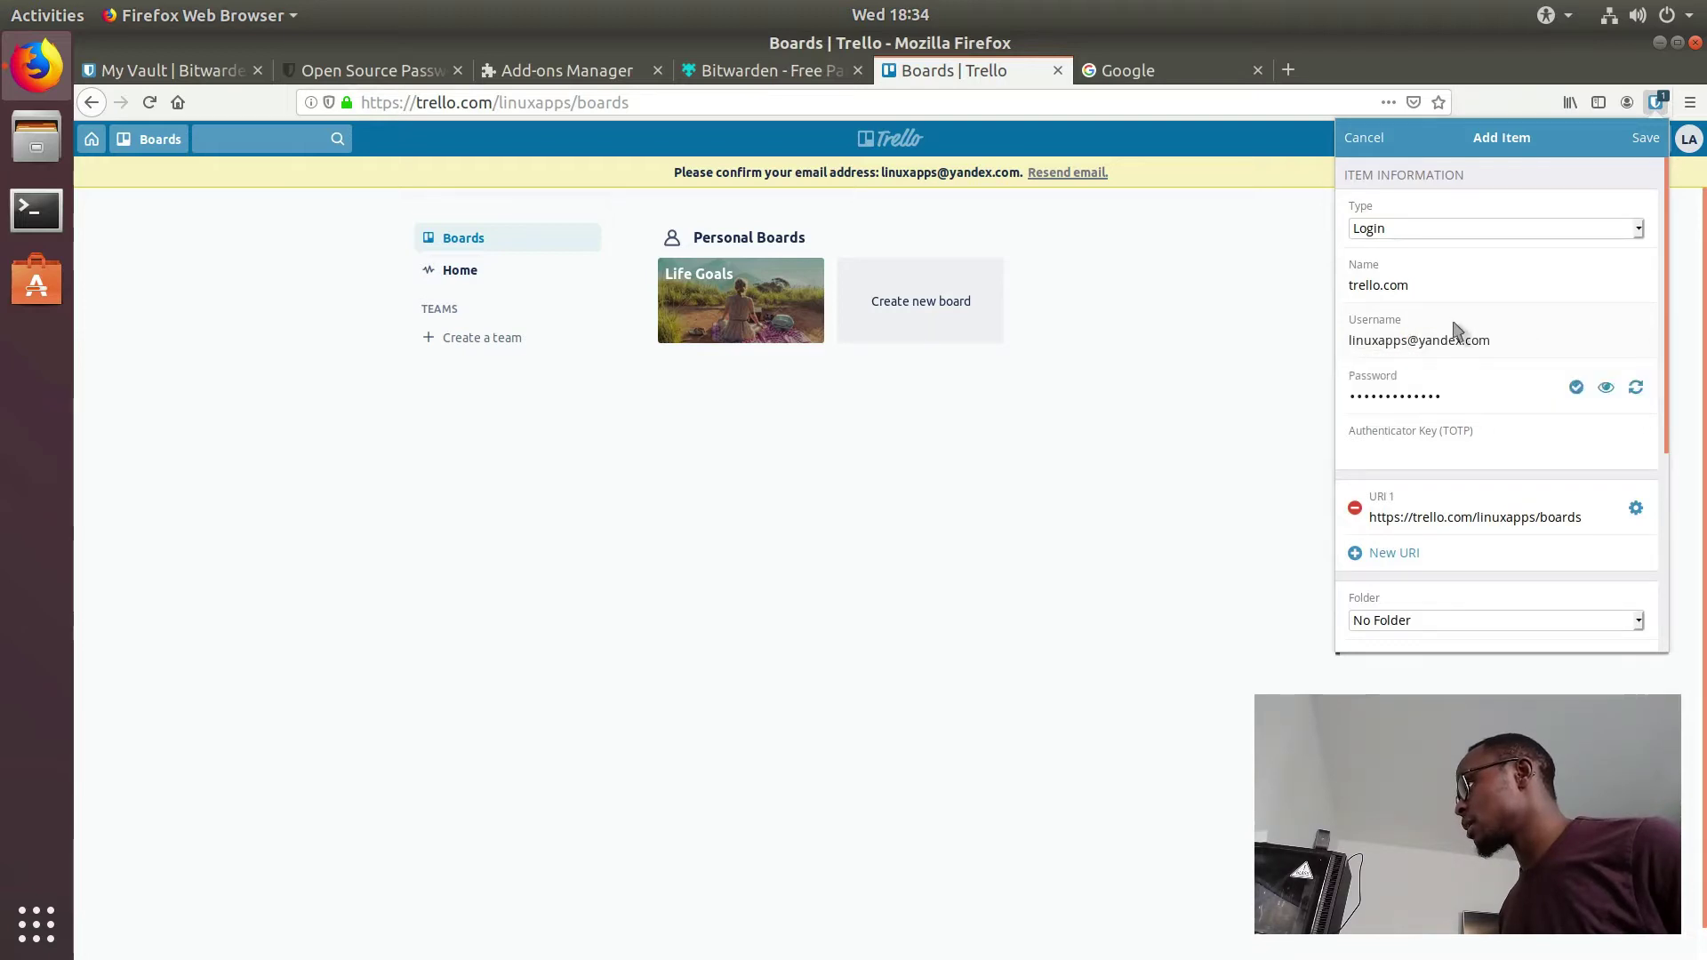
text(2)
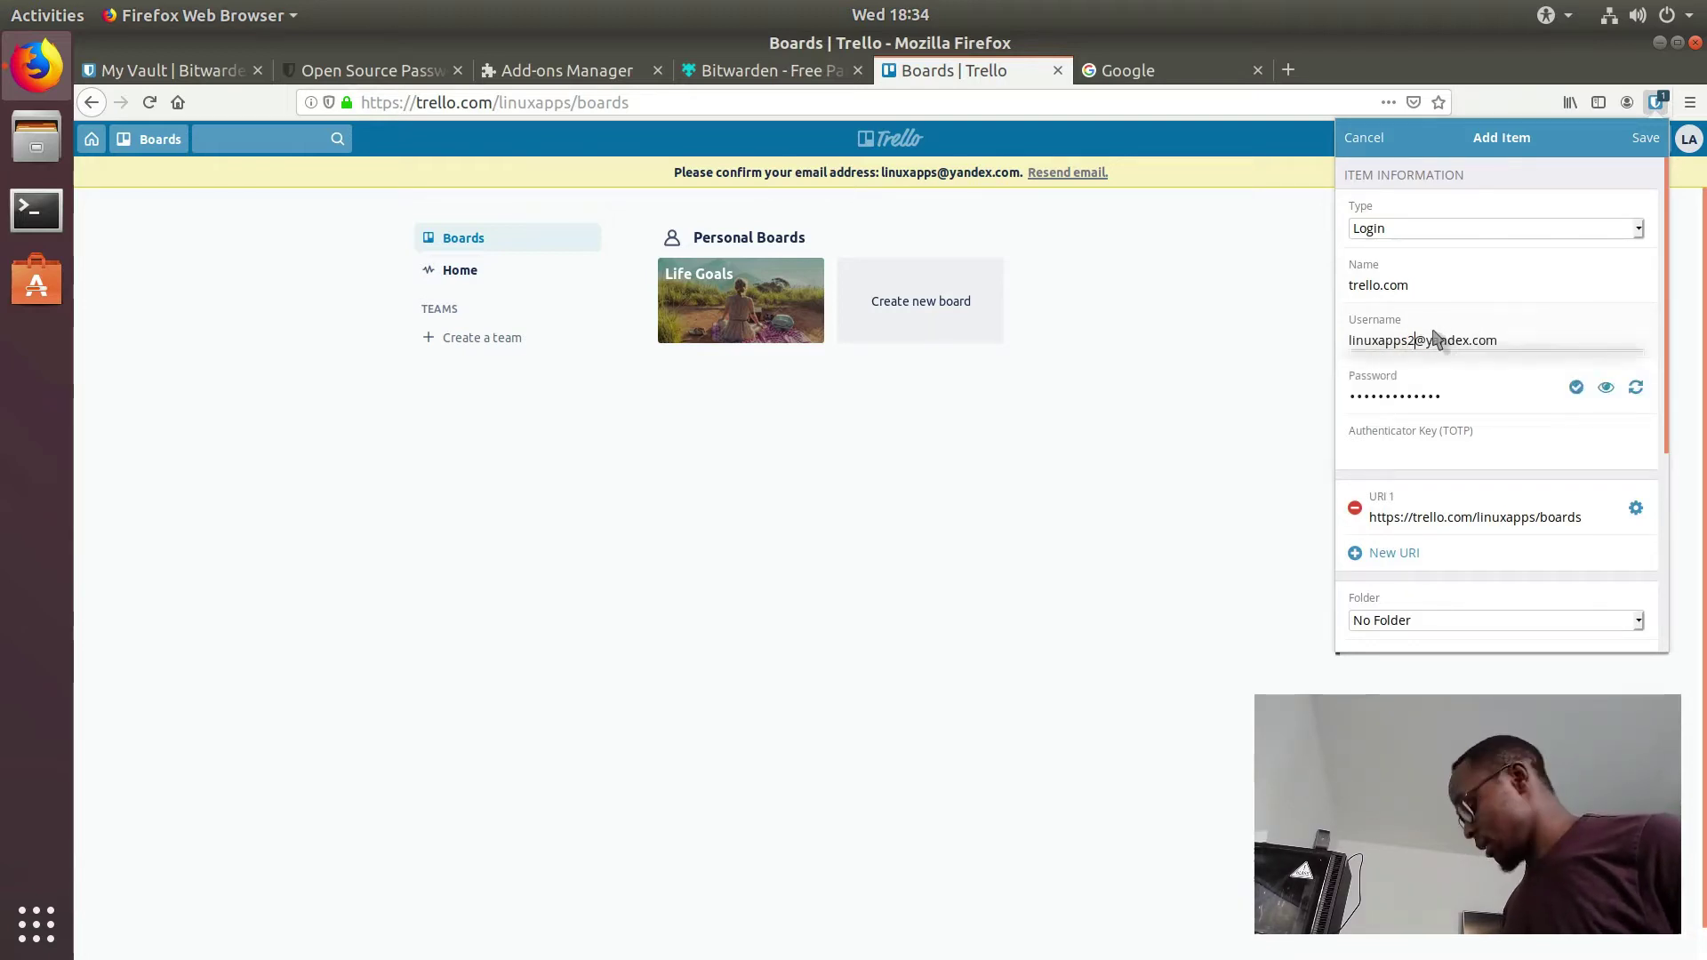
click(1438, 292)
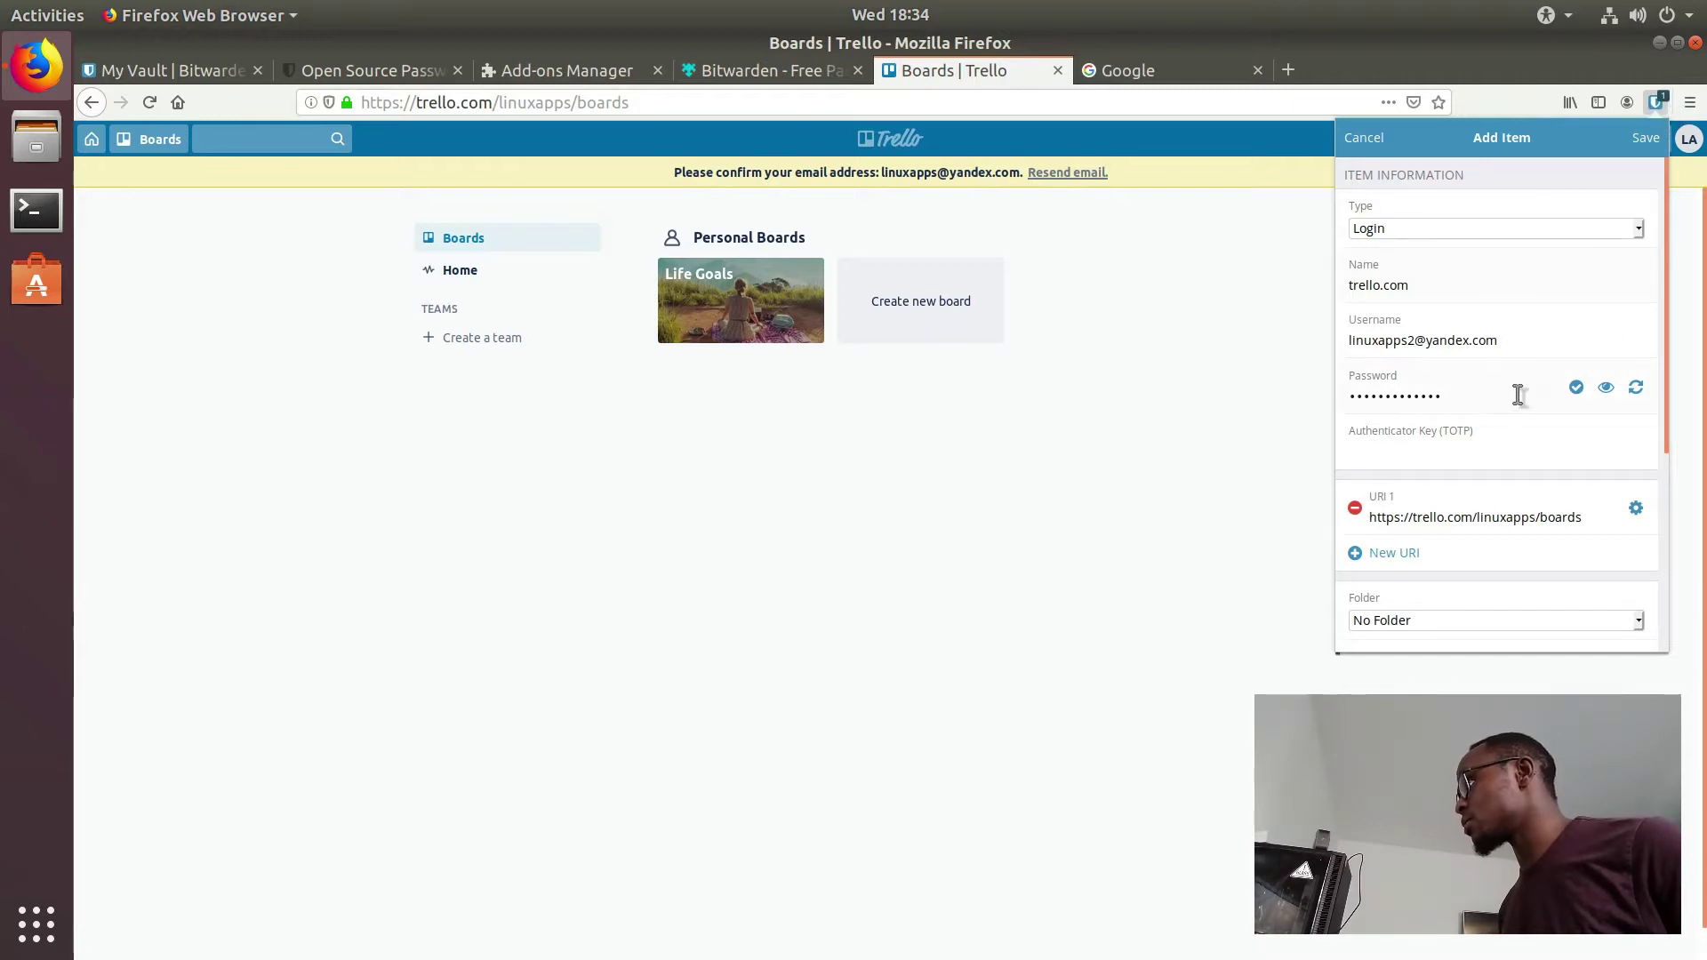
Step: Replace the login's password with a freshly generated one from the Password Generator
click(1636, 388)
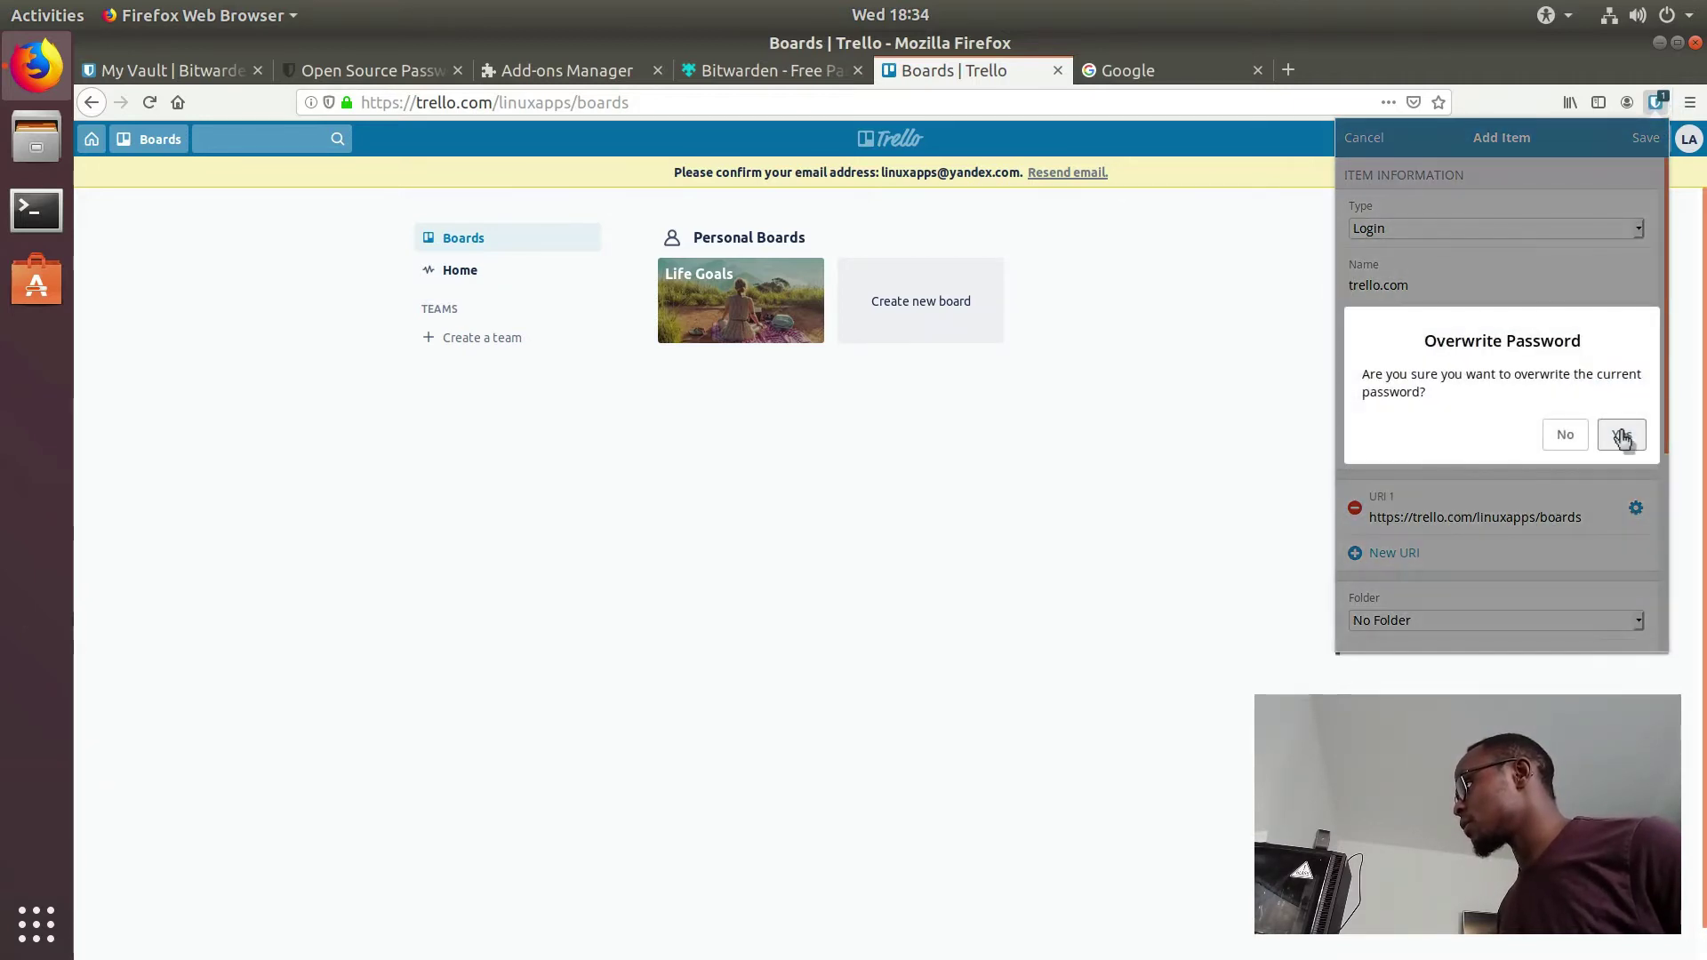
click(1516, 295)
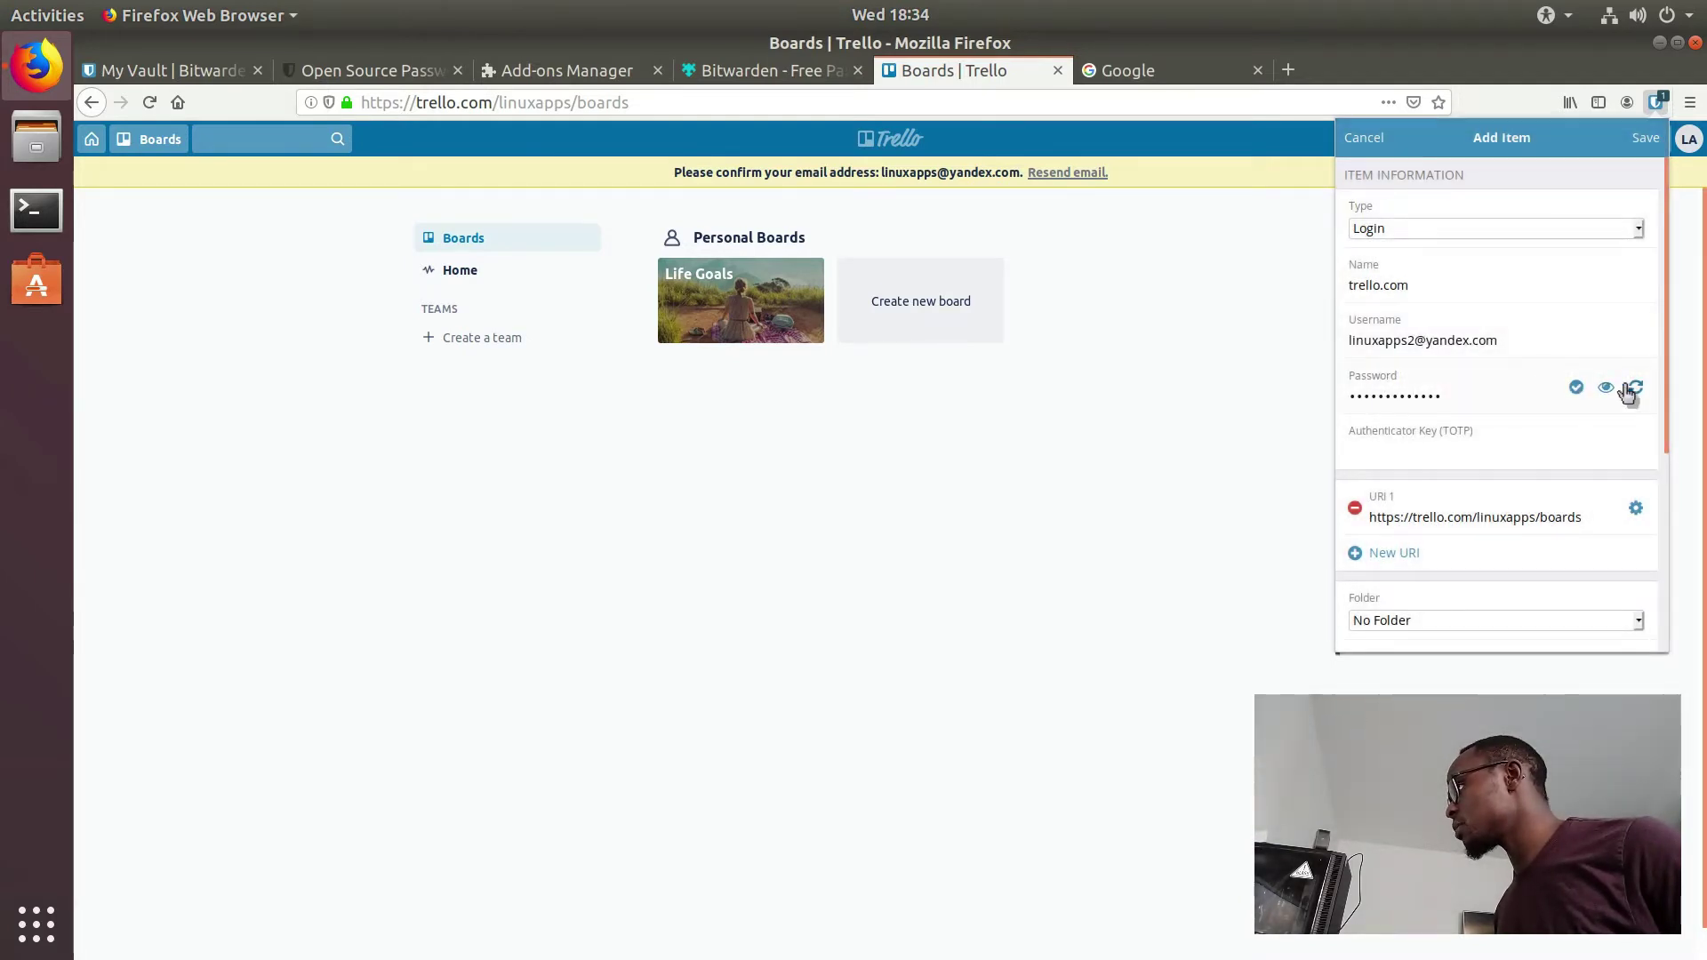
click(1634, 384)
click(1620, 433)
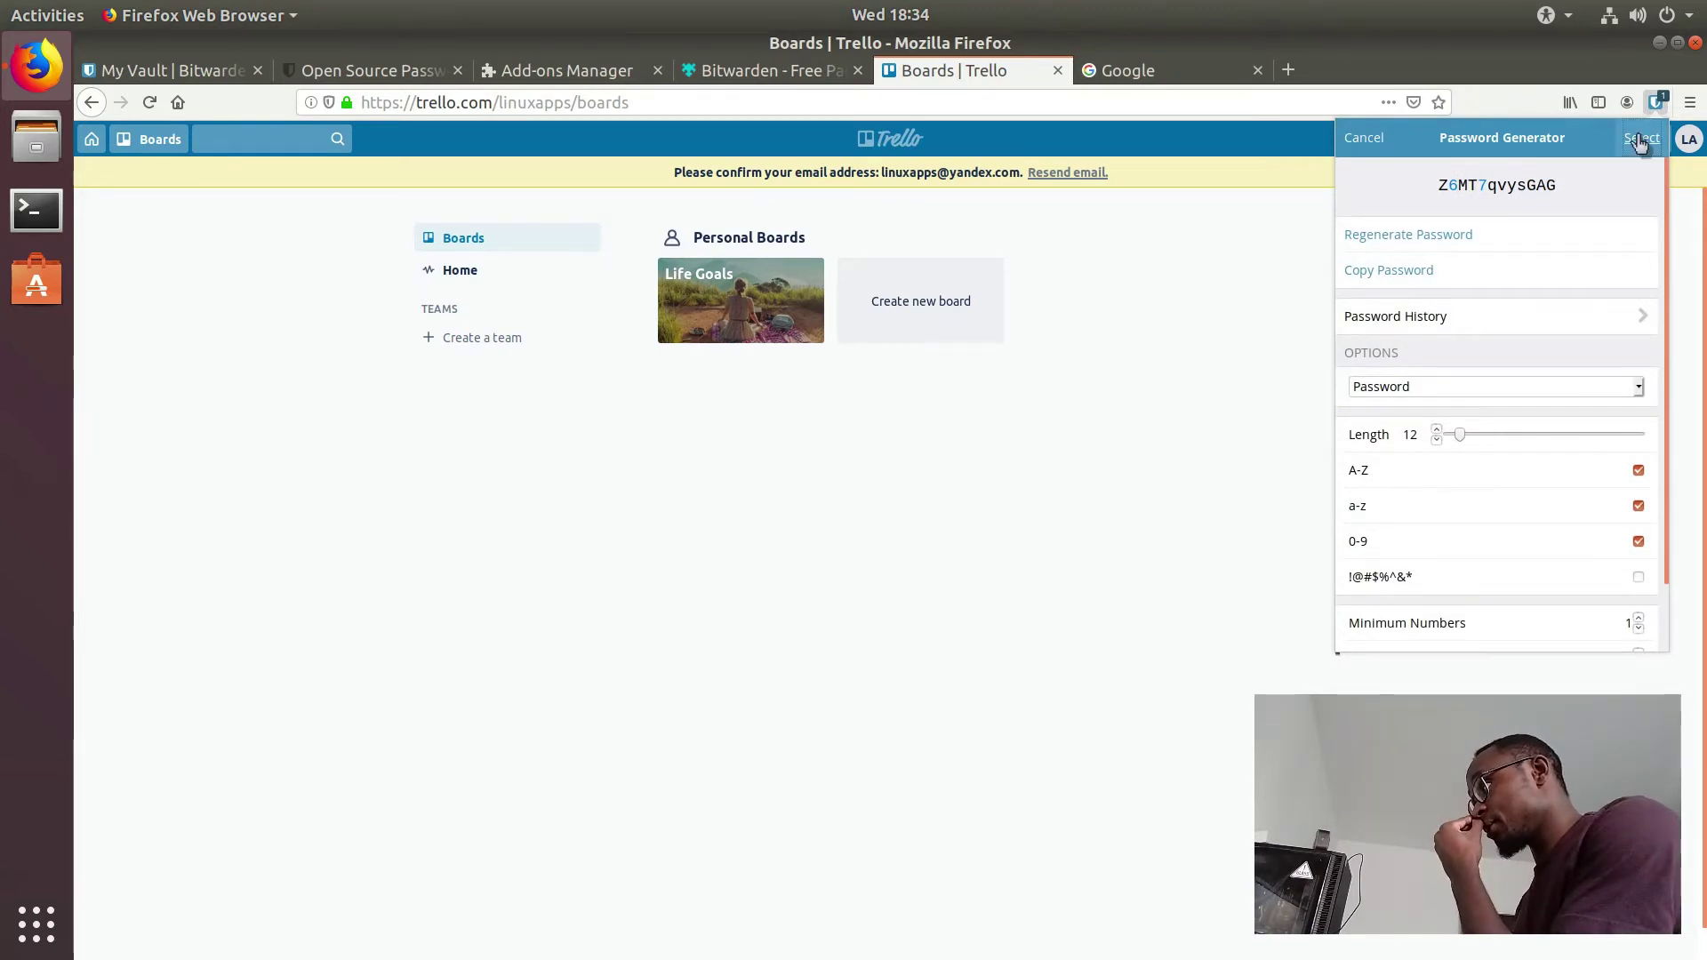
click(1642, 138)
click(1459, 236)
click(1641, 138)
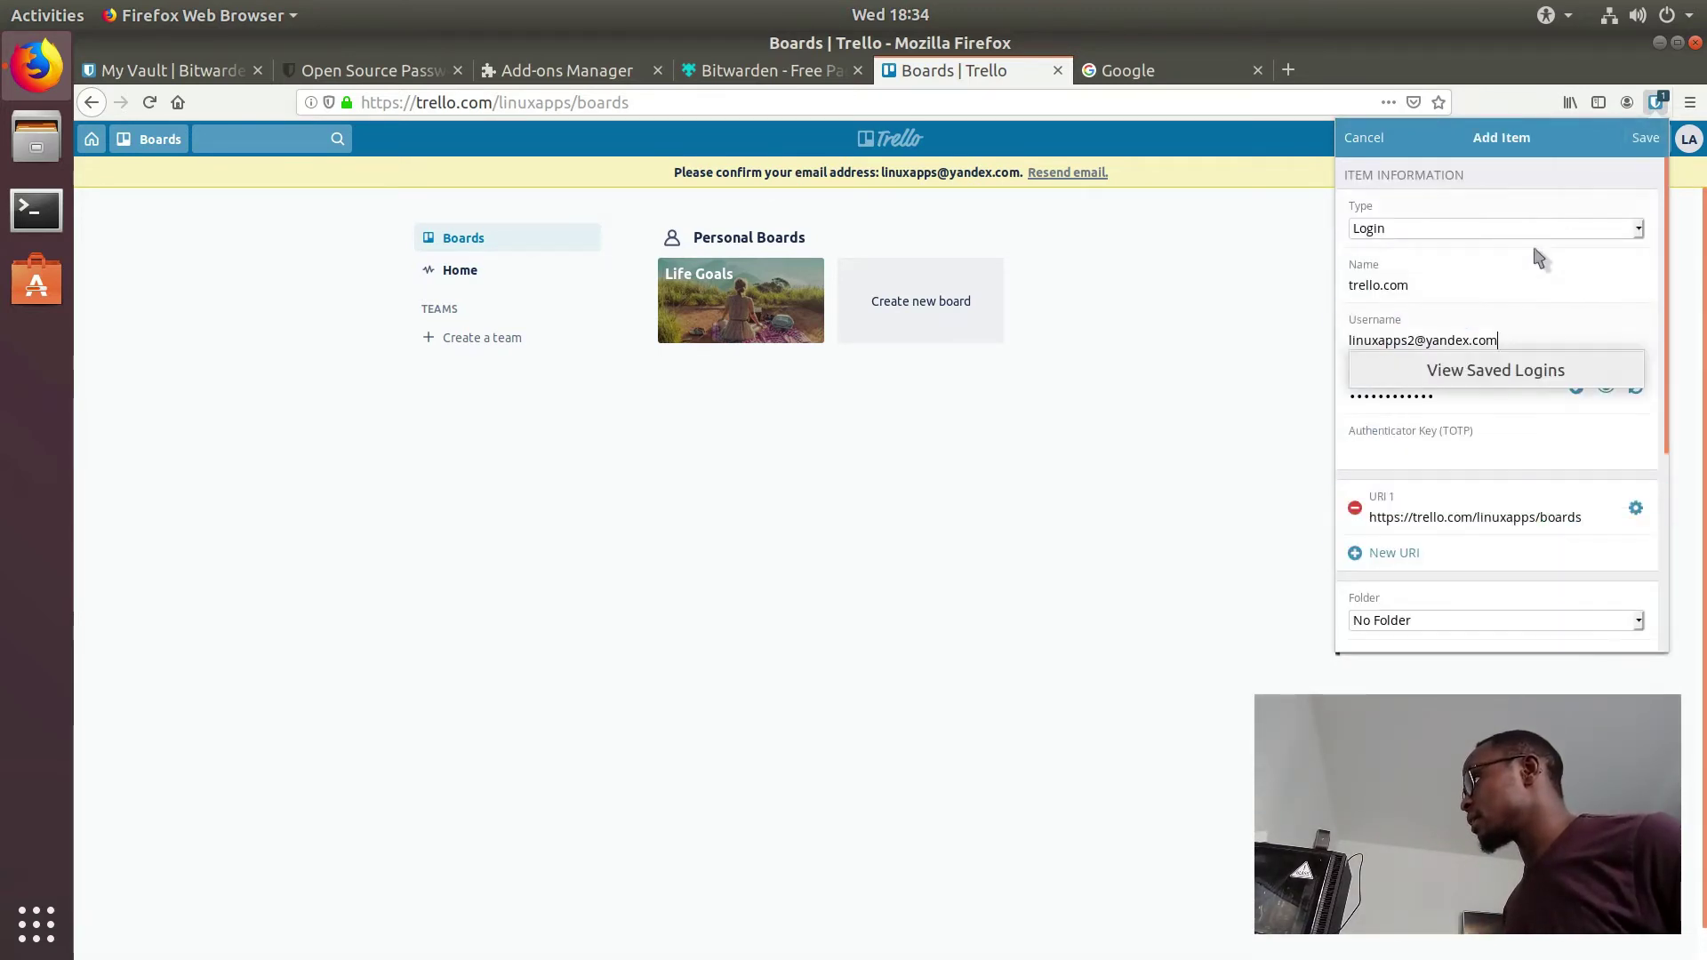
click(1545, 344)
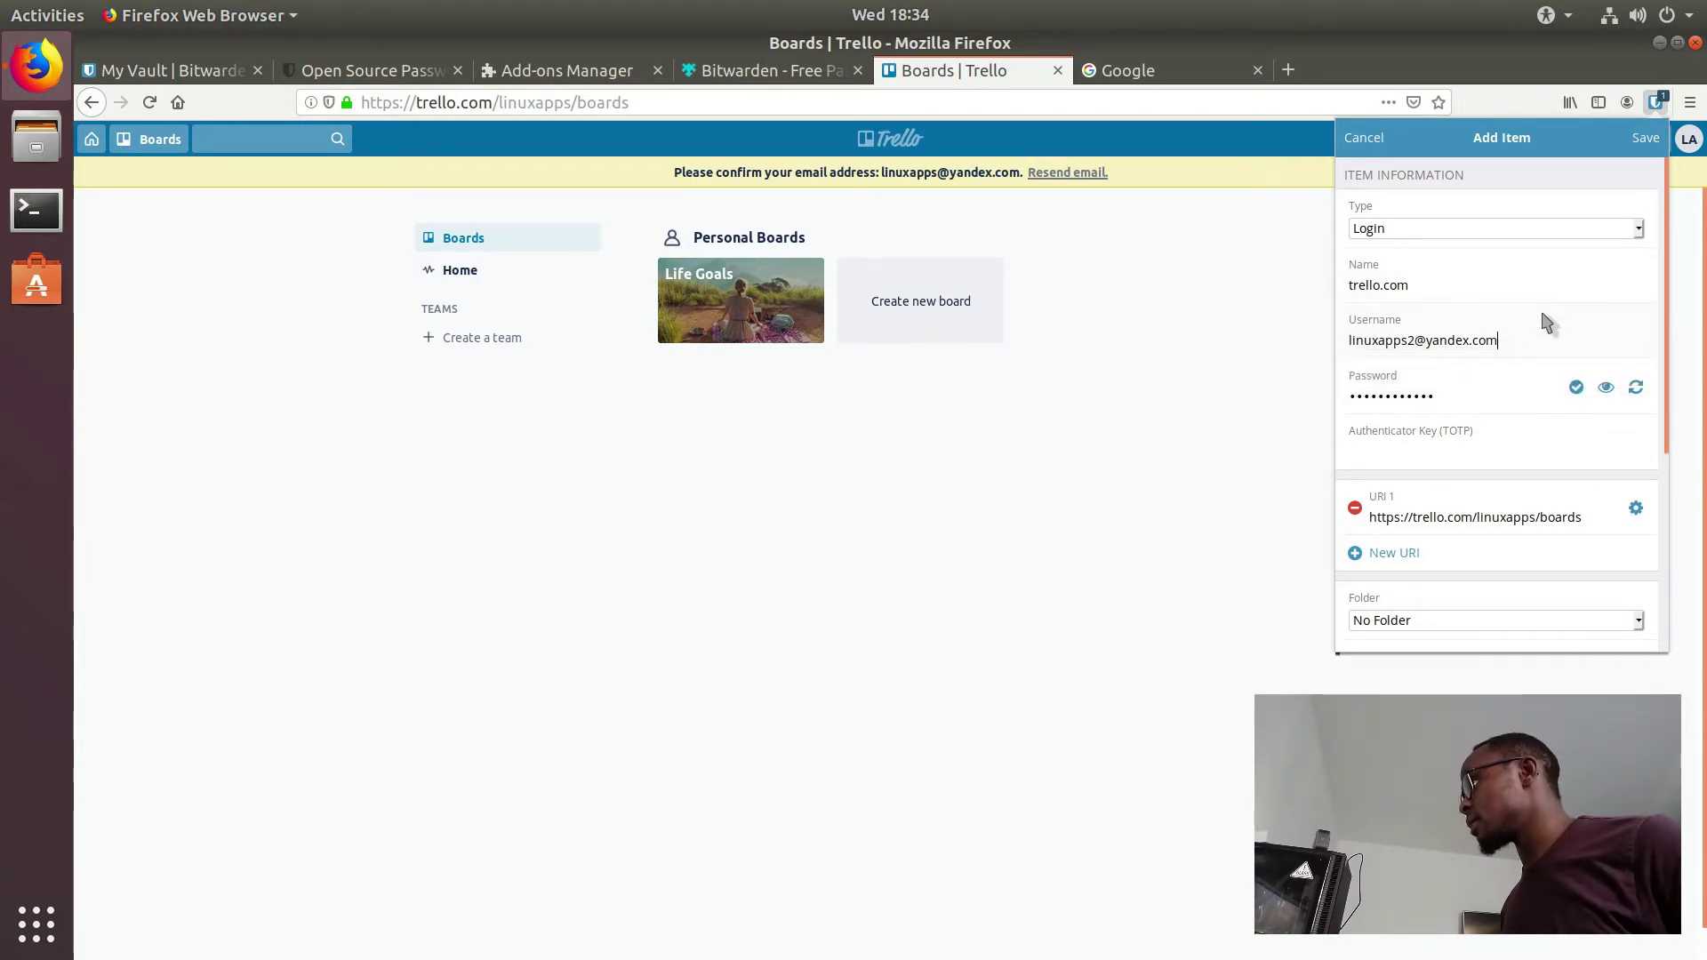
drag(1478, 517, 1576, 520)
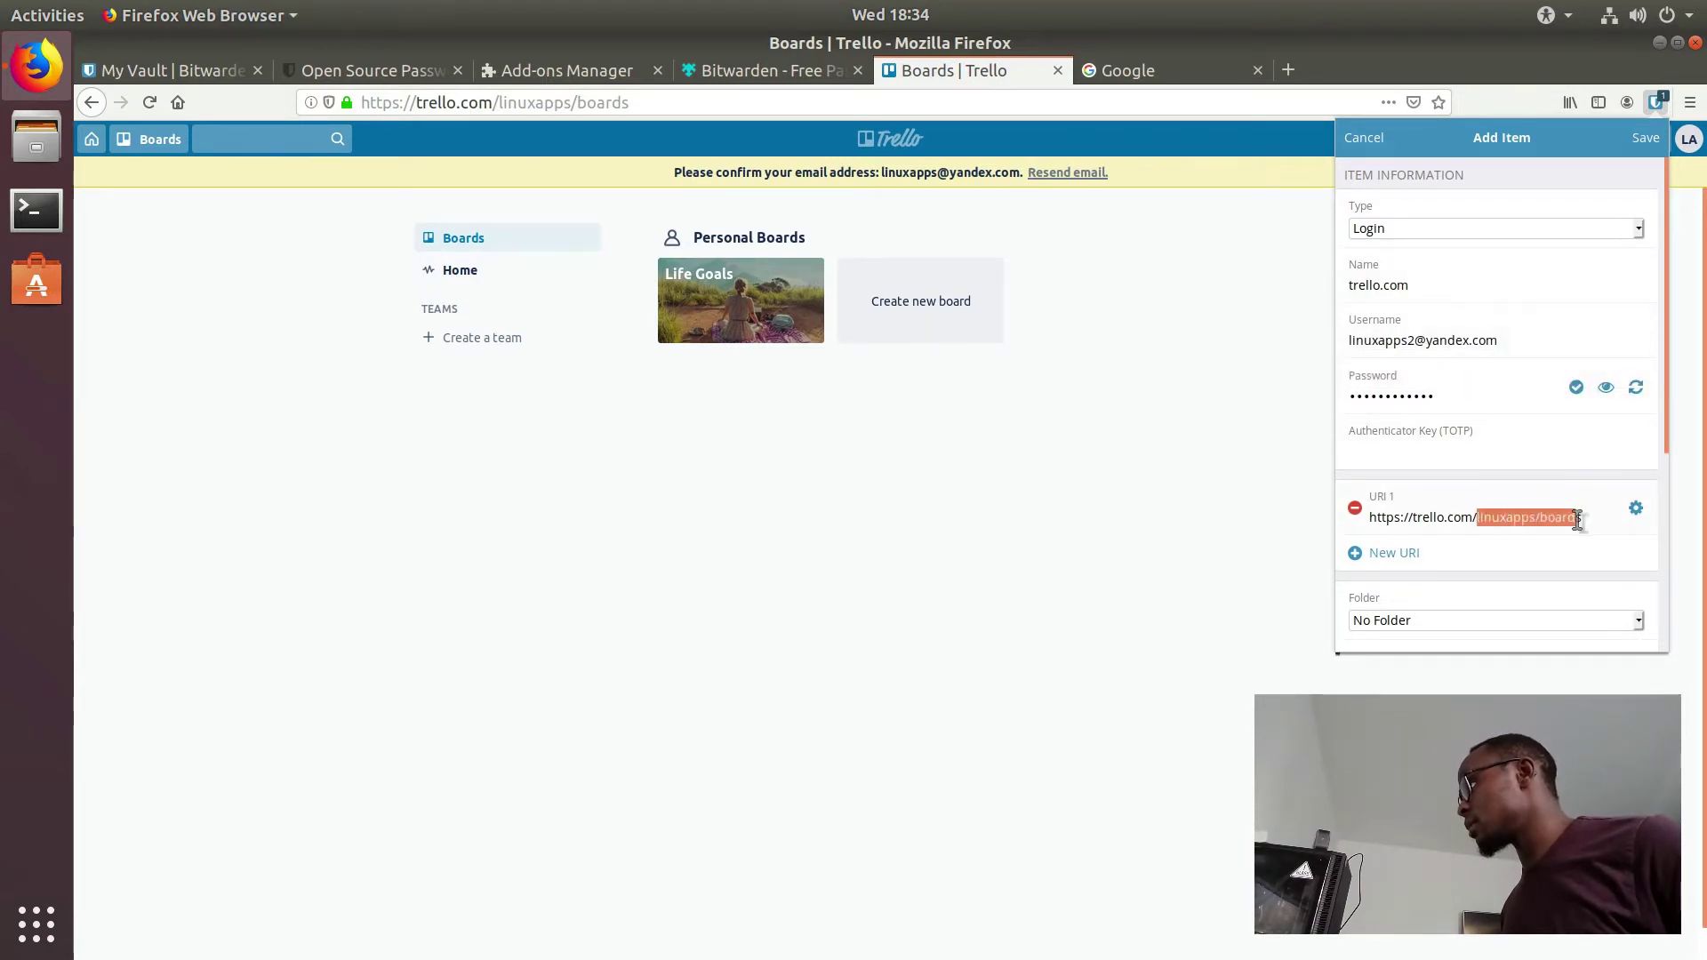
key(BackSpace)
key(BackSpace)
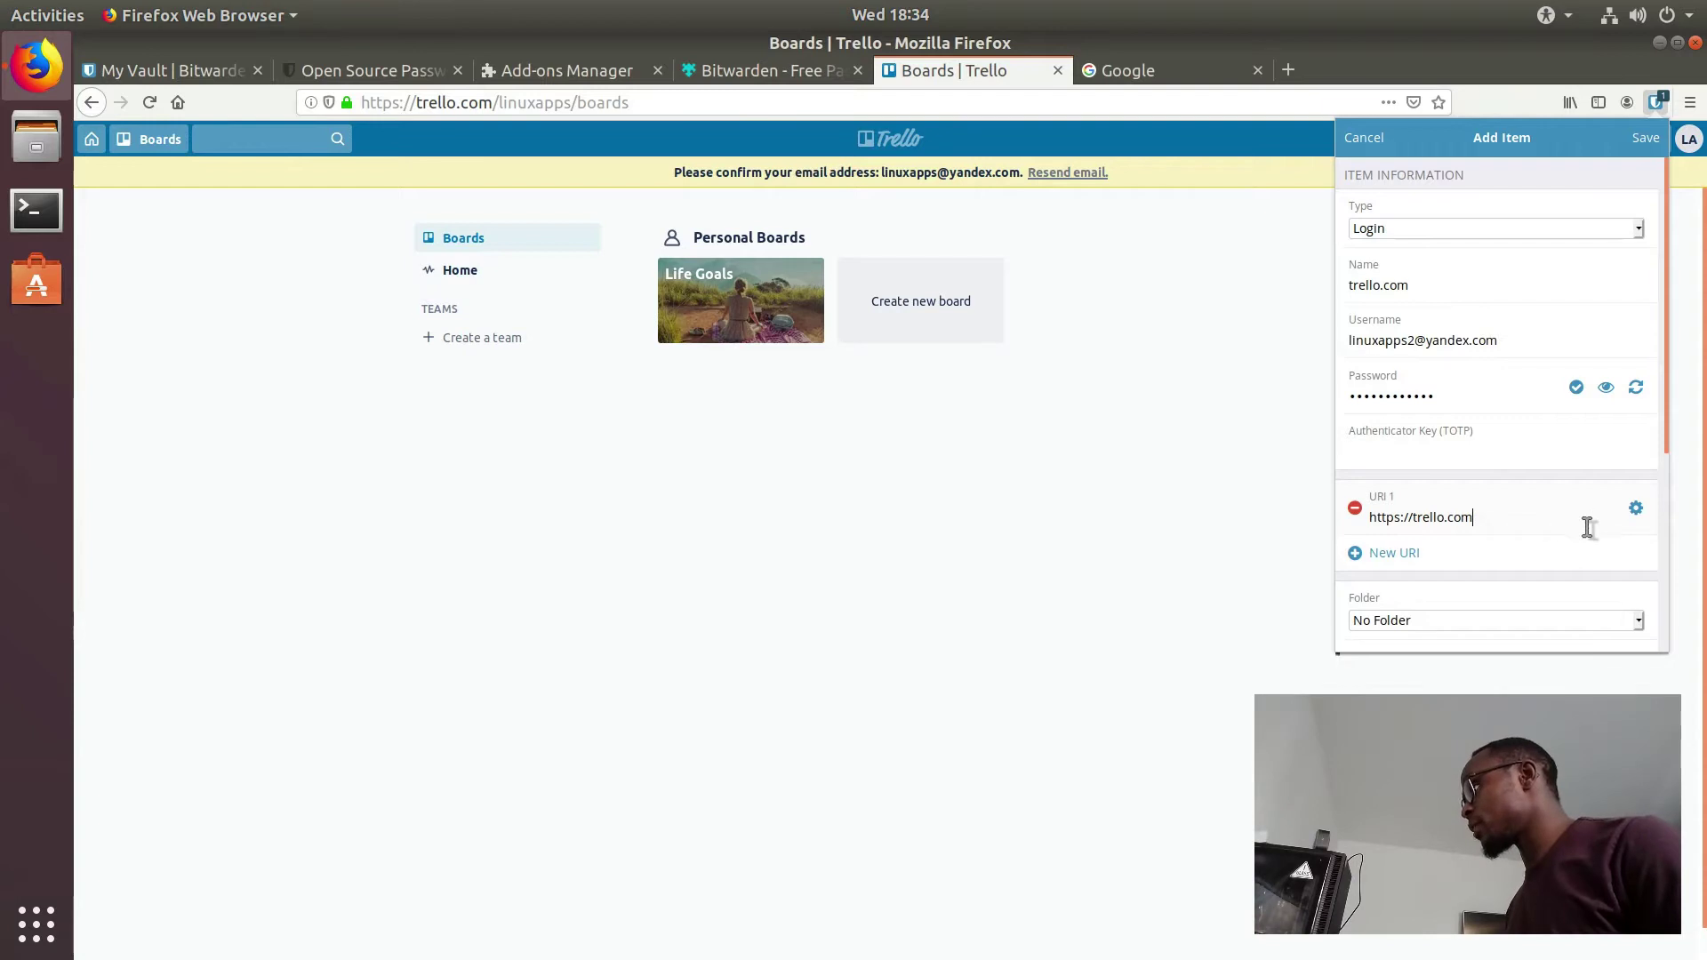
click(1645, 138)
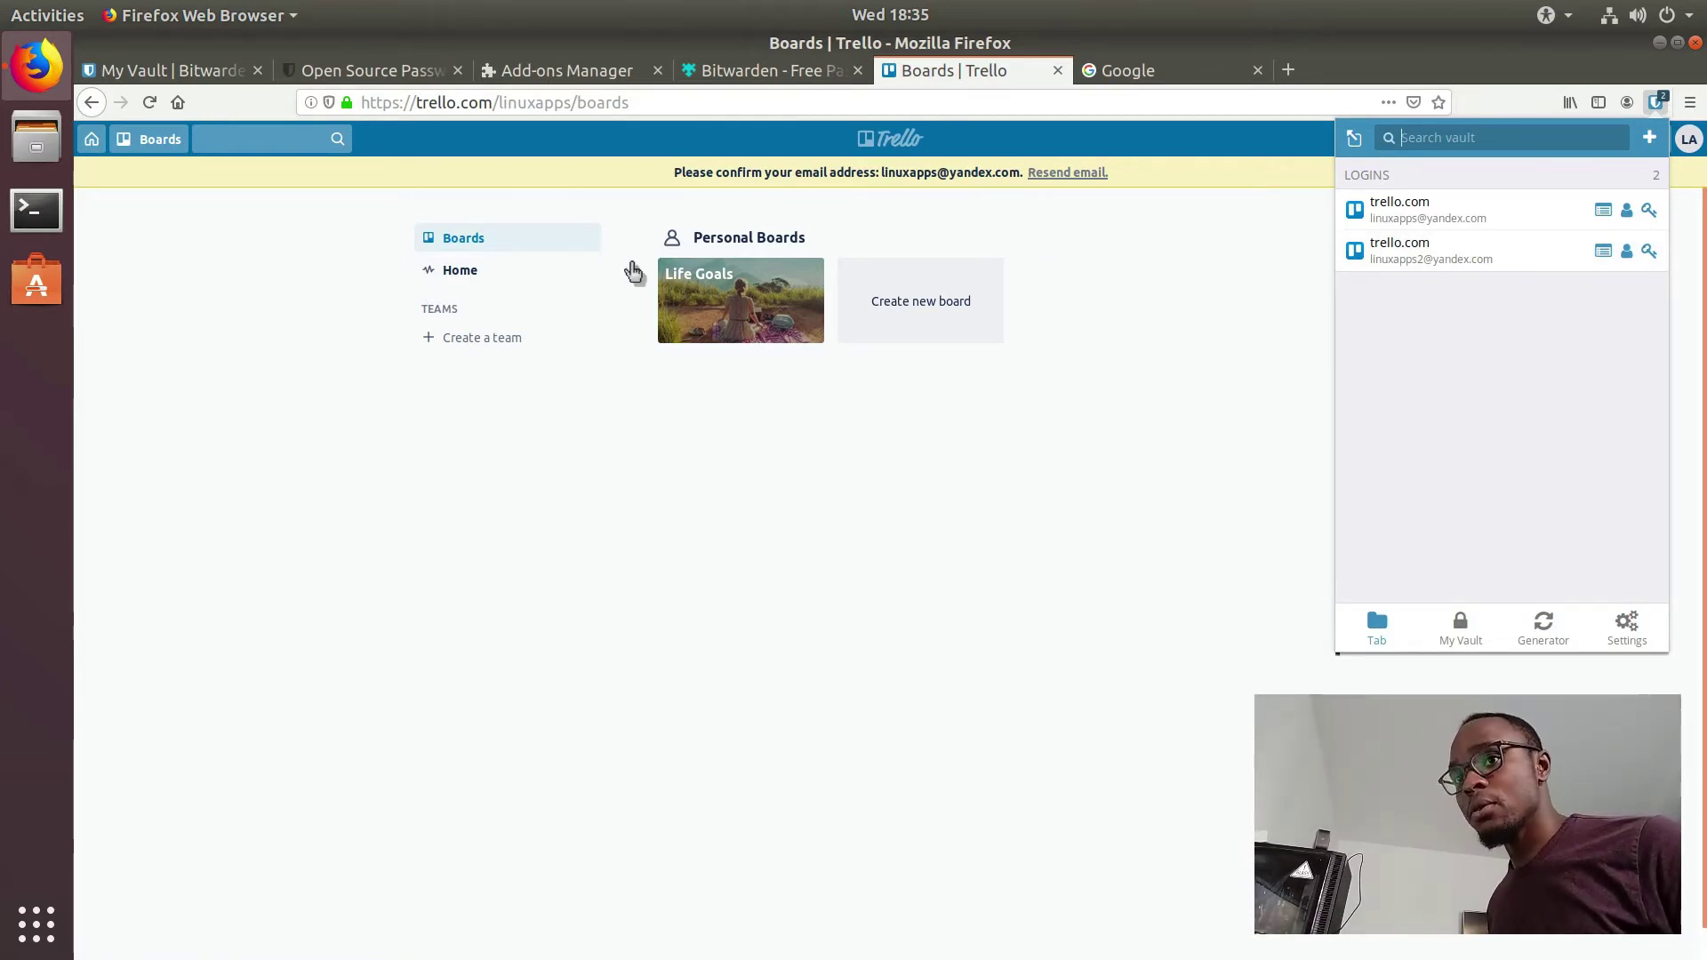
Step: On bitwarden.com, try the default Linux AppImage download, then cancel it
click(206, 70)
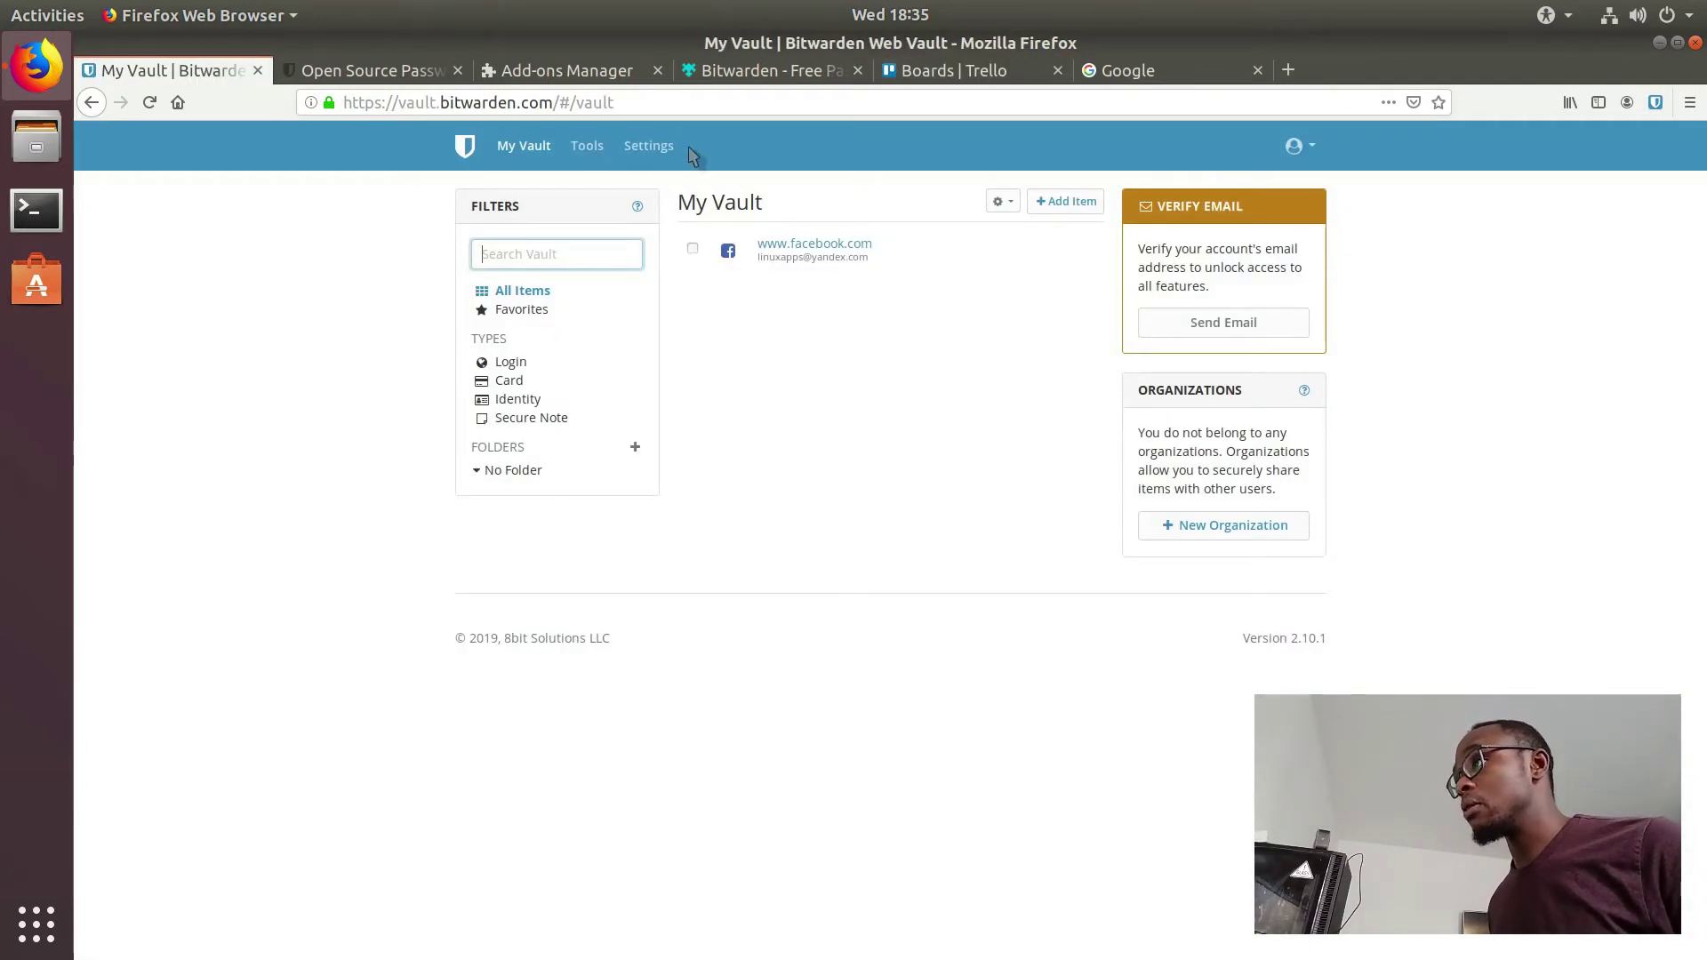
click(444, 71)
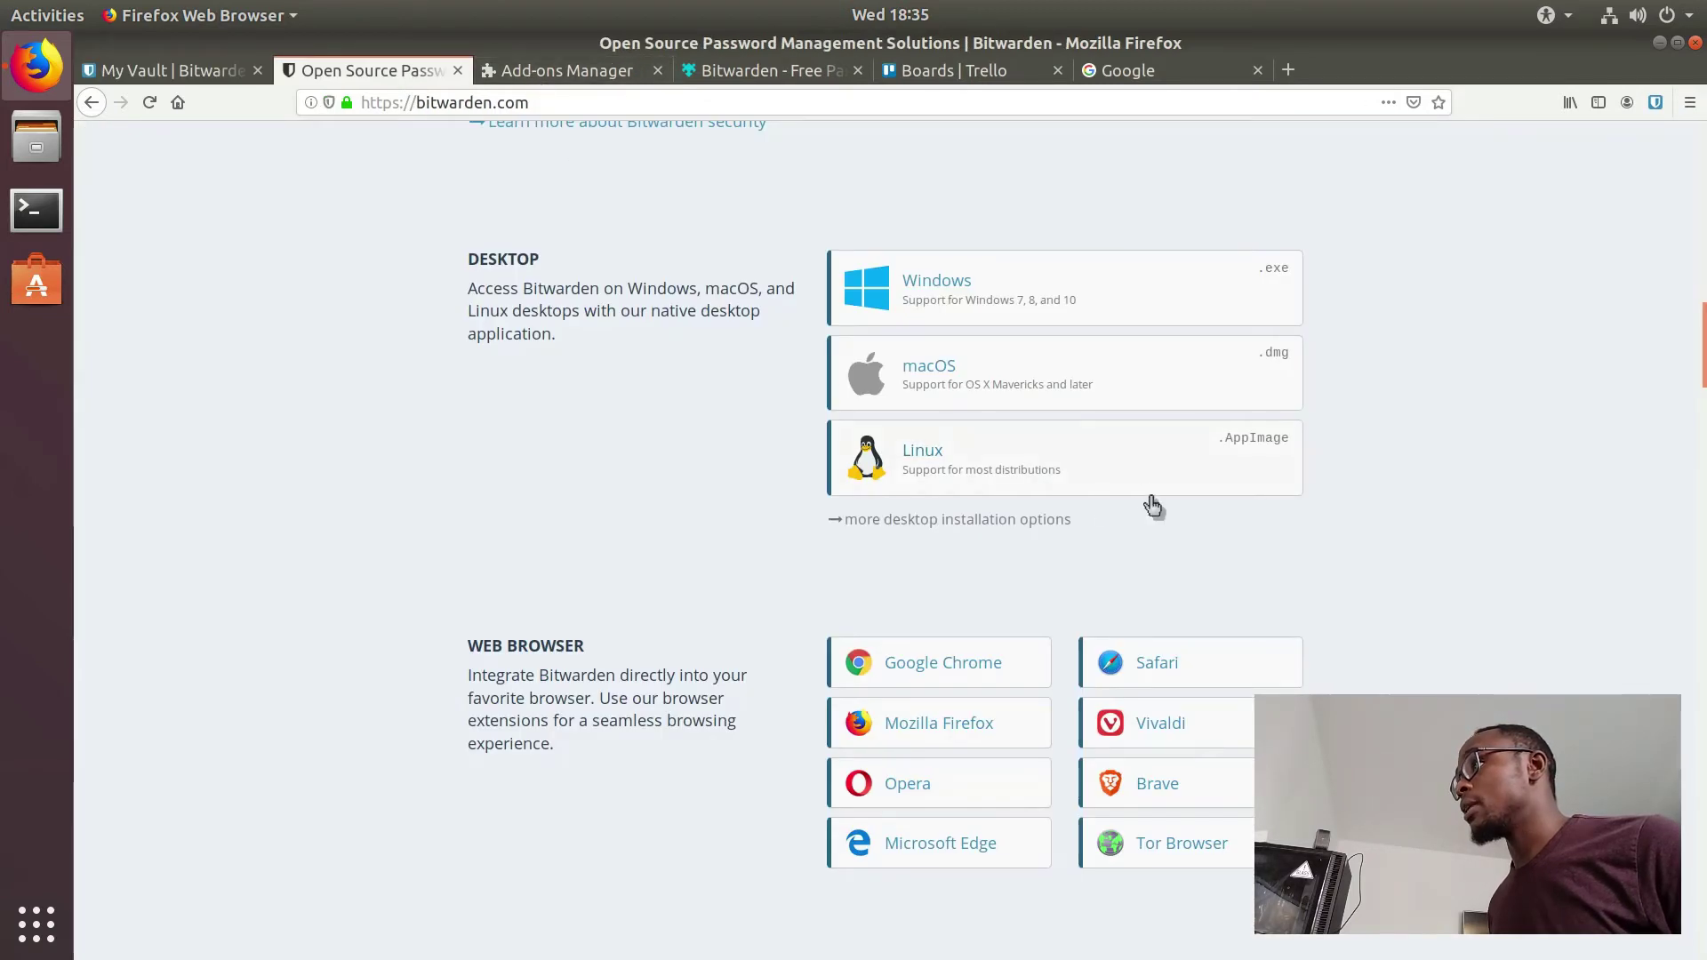
click(203, 77)
click(347, 70)
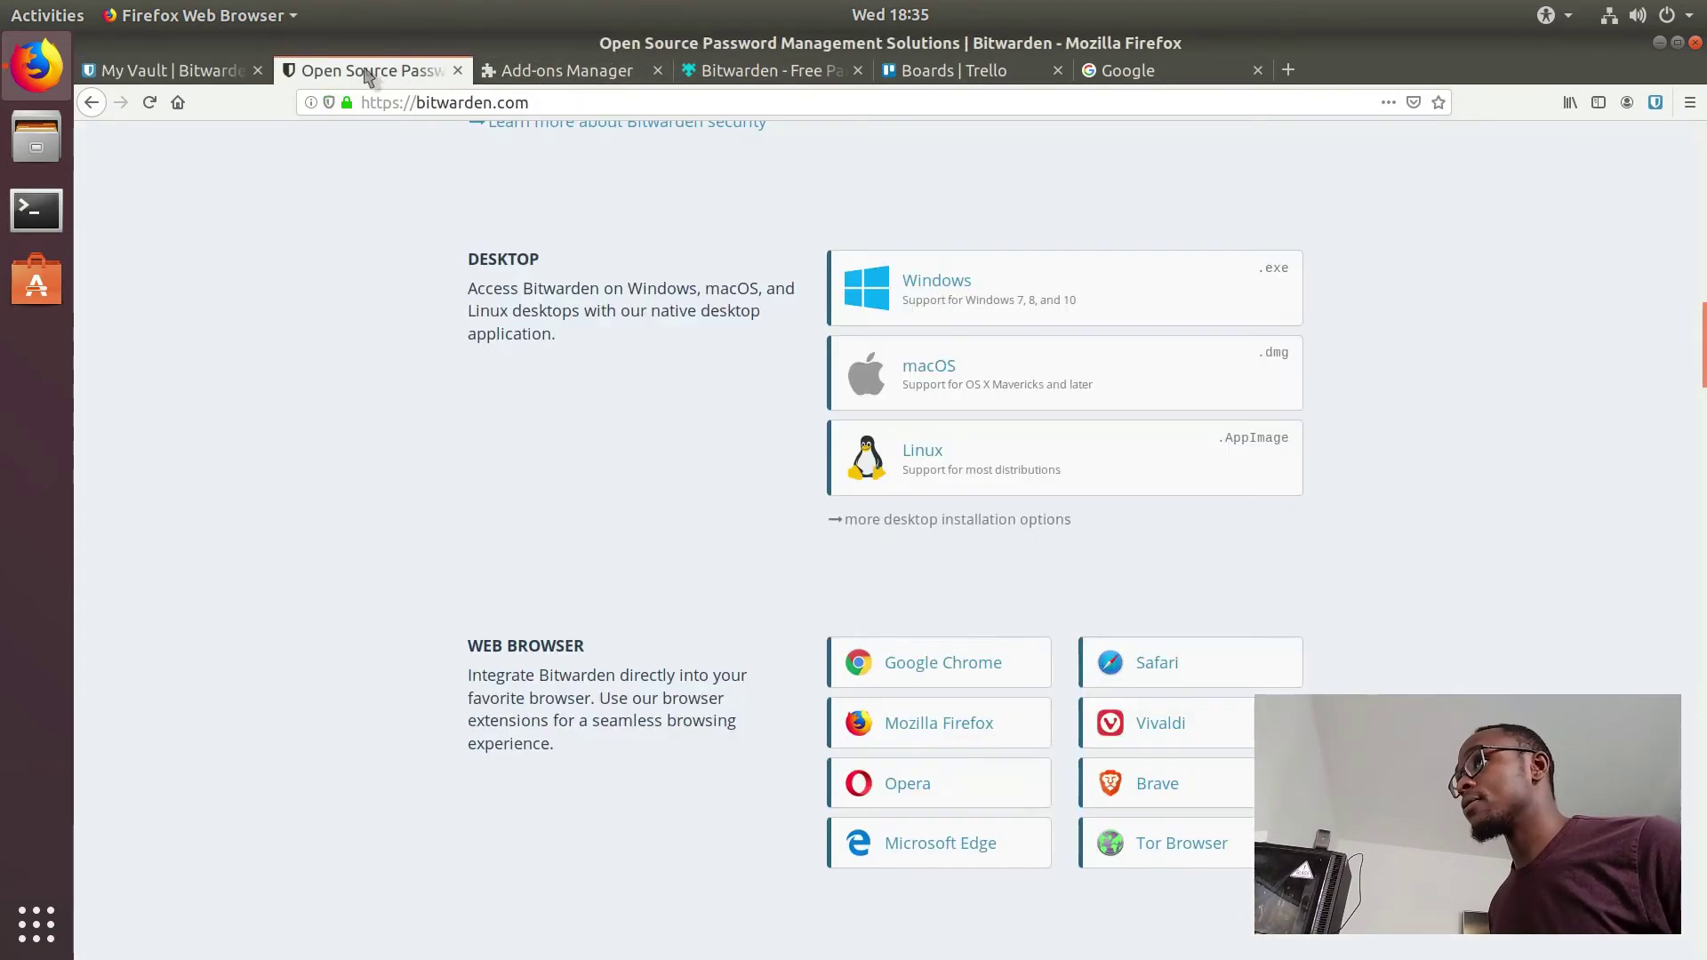
click(961, 481)
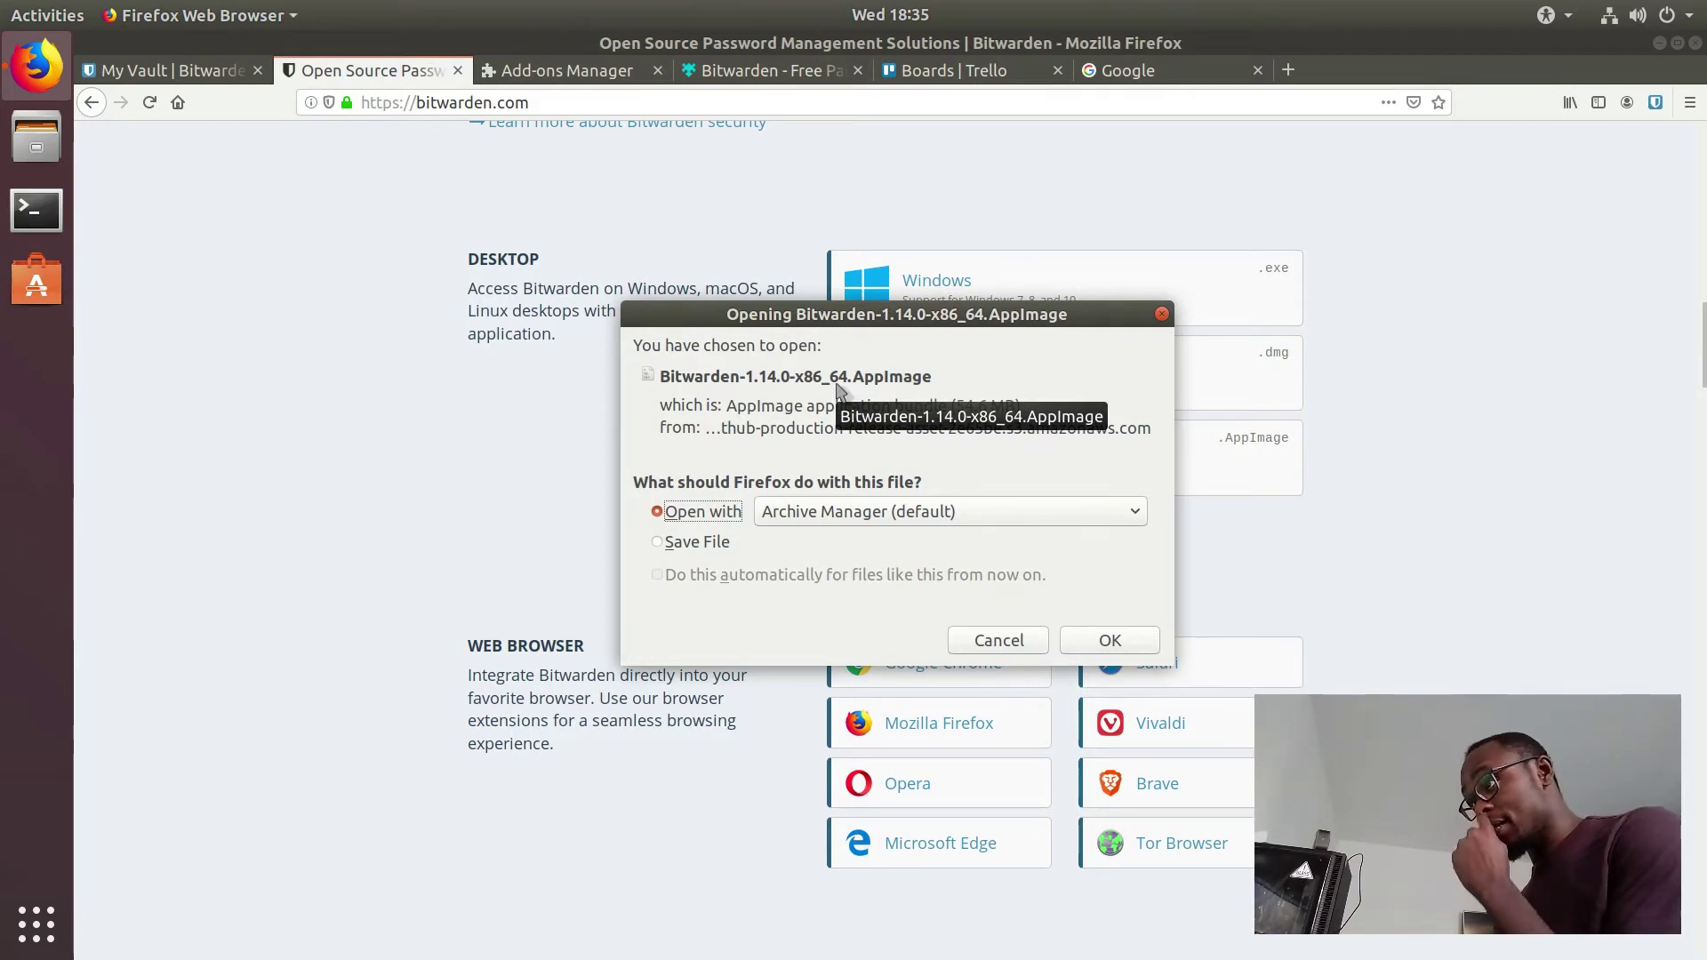
click(1162, 314)
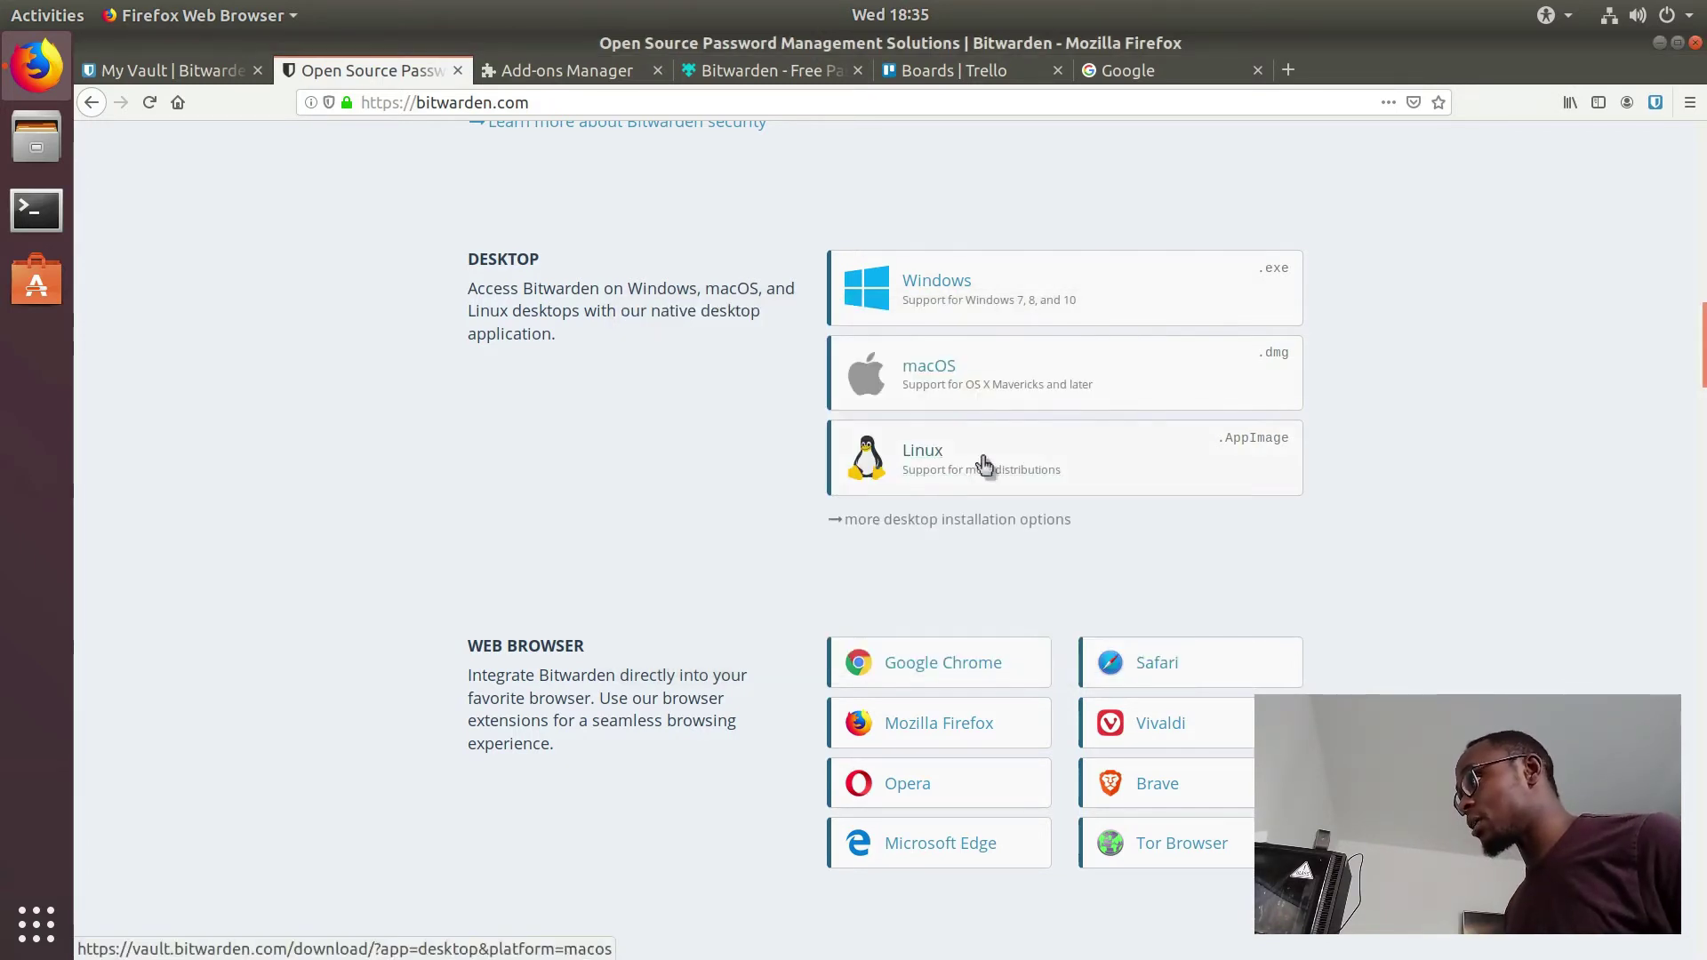
click(960, 477)
click(964, 508)
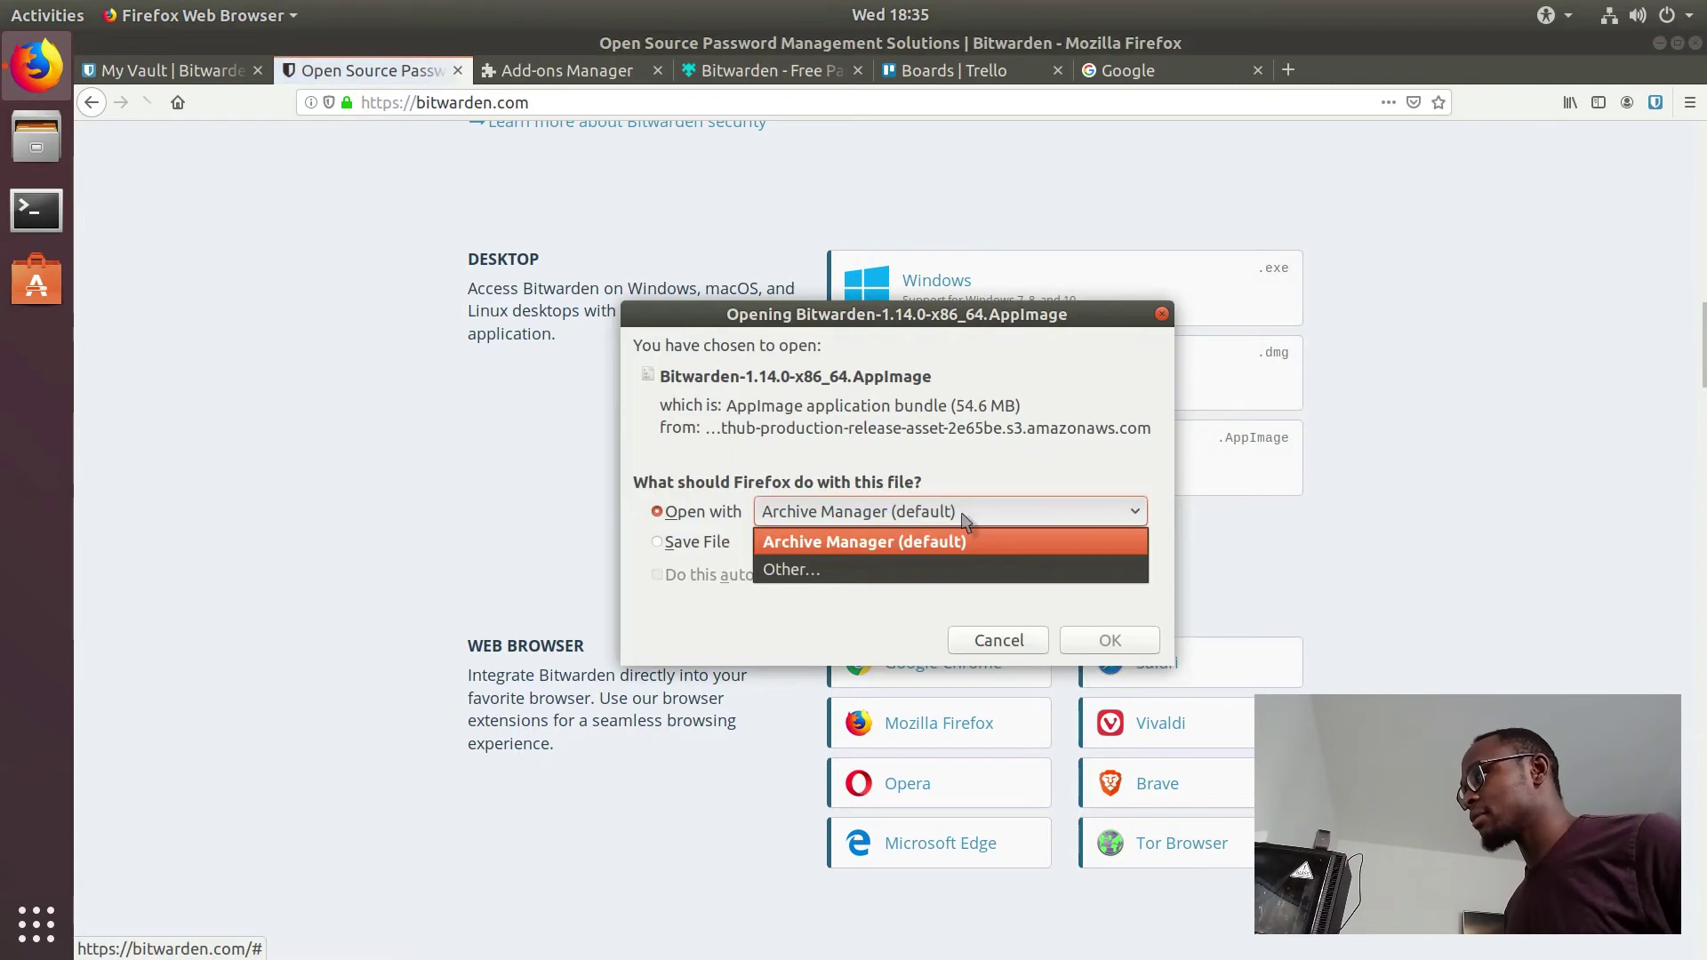
click(1141, 370)
click(1162, 313)
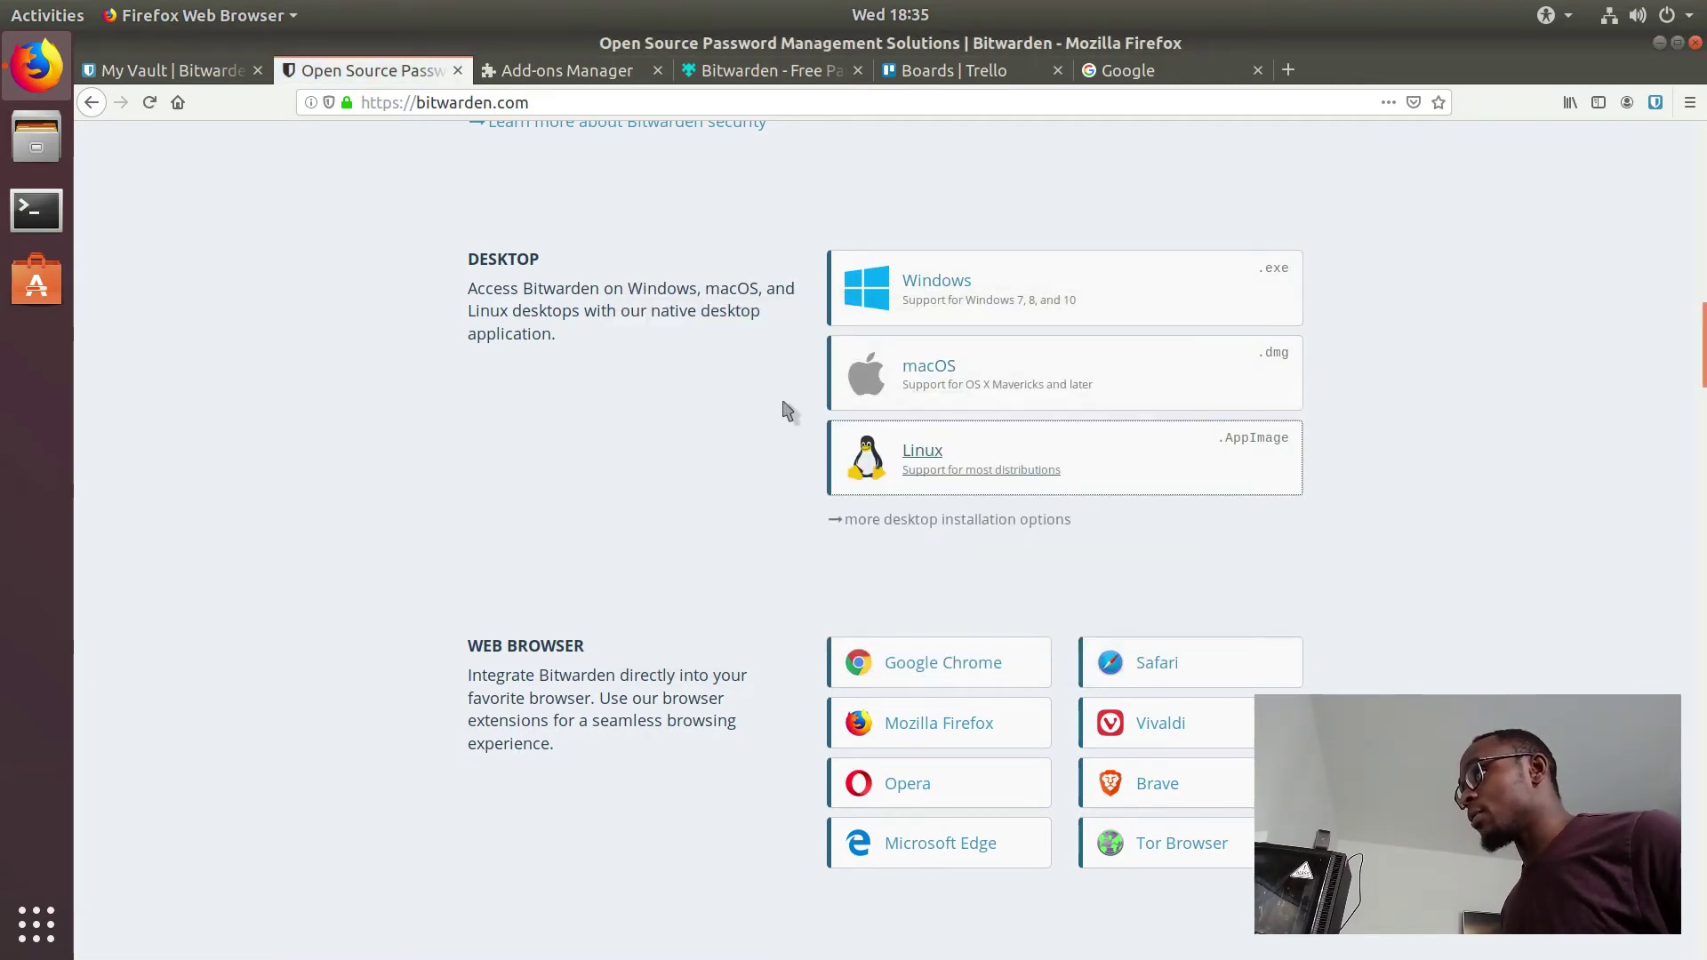
Step: Save Bitwarden-1.14.0-amd64.deb from the full desktop installation options list
scroll(782, 412, down, 2)
scroll(784, 411, up, 3)
scroll(782, 412, up, 5)
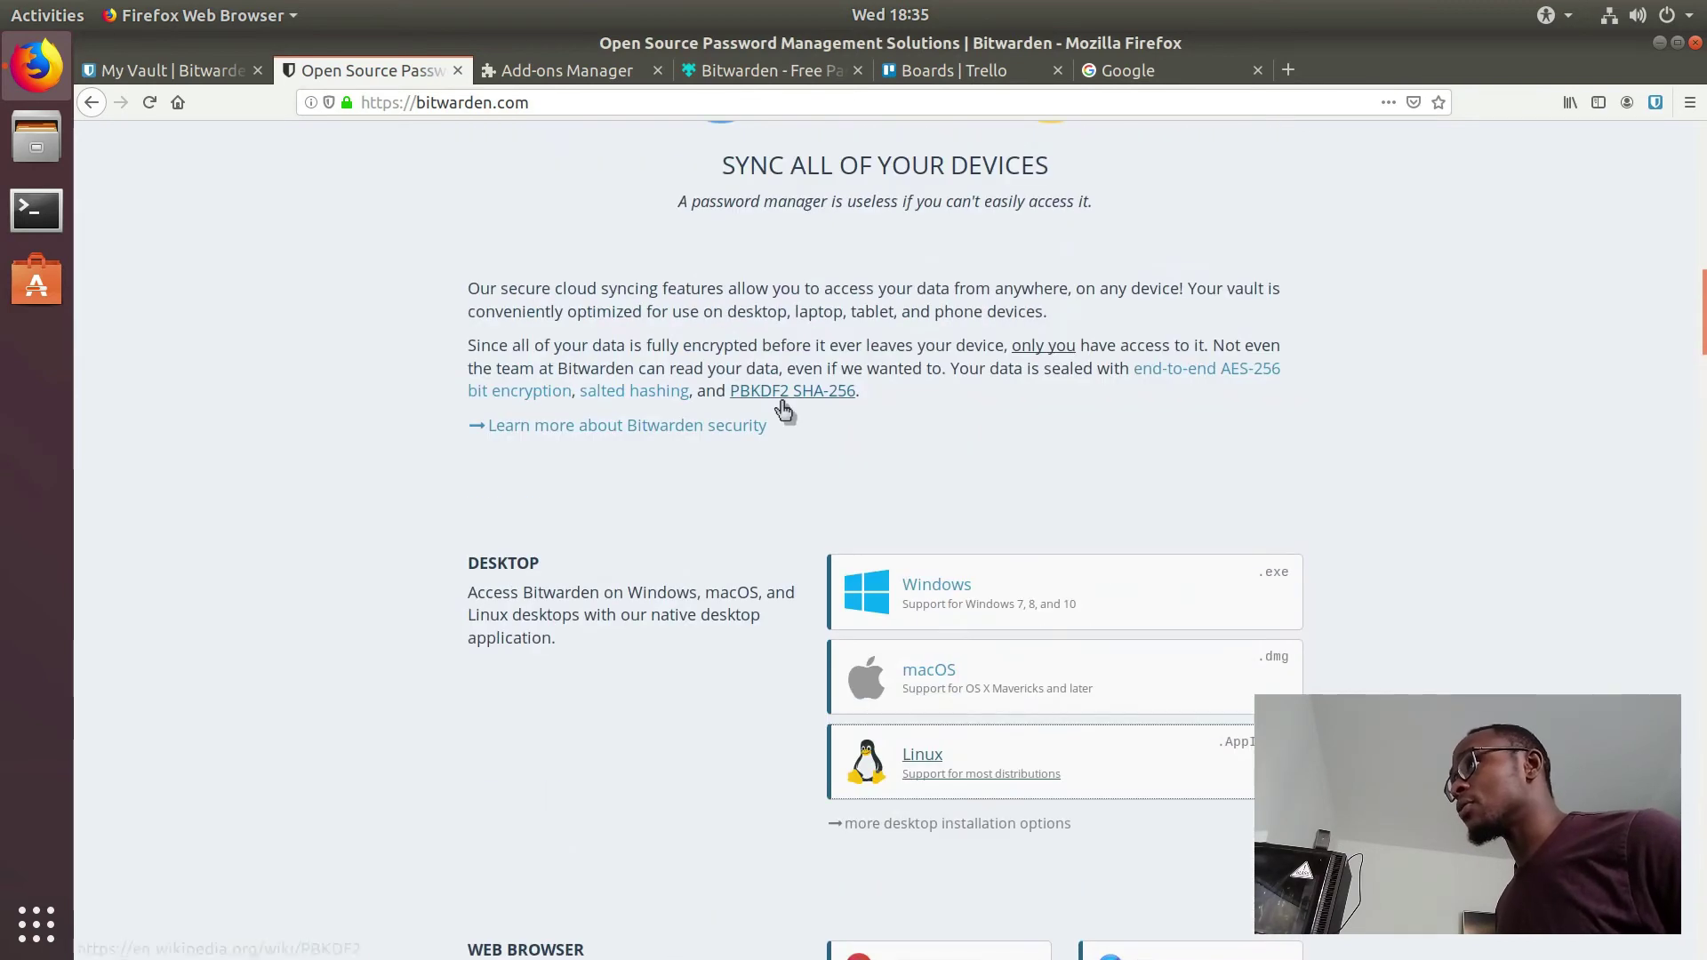
scroll(782, 402, down, 6)
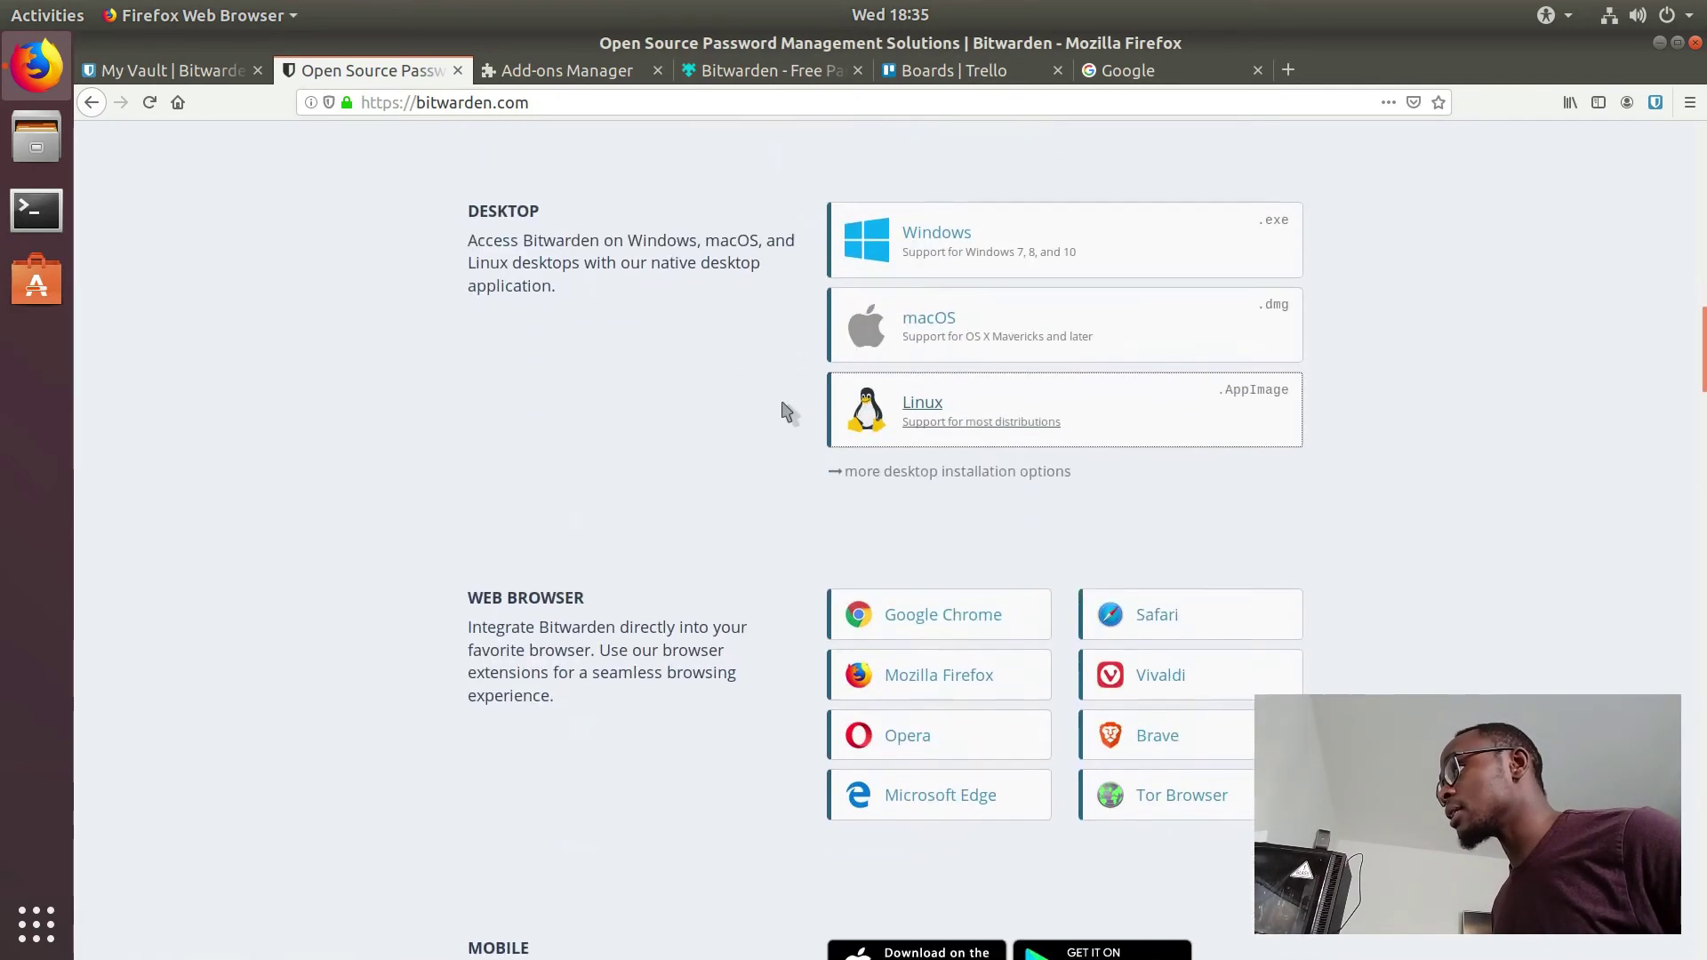
click(896, 472)
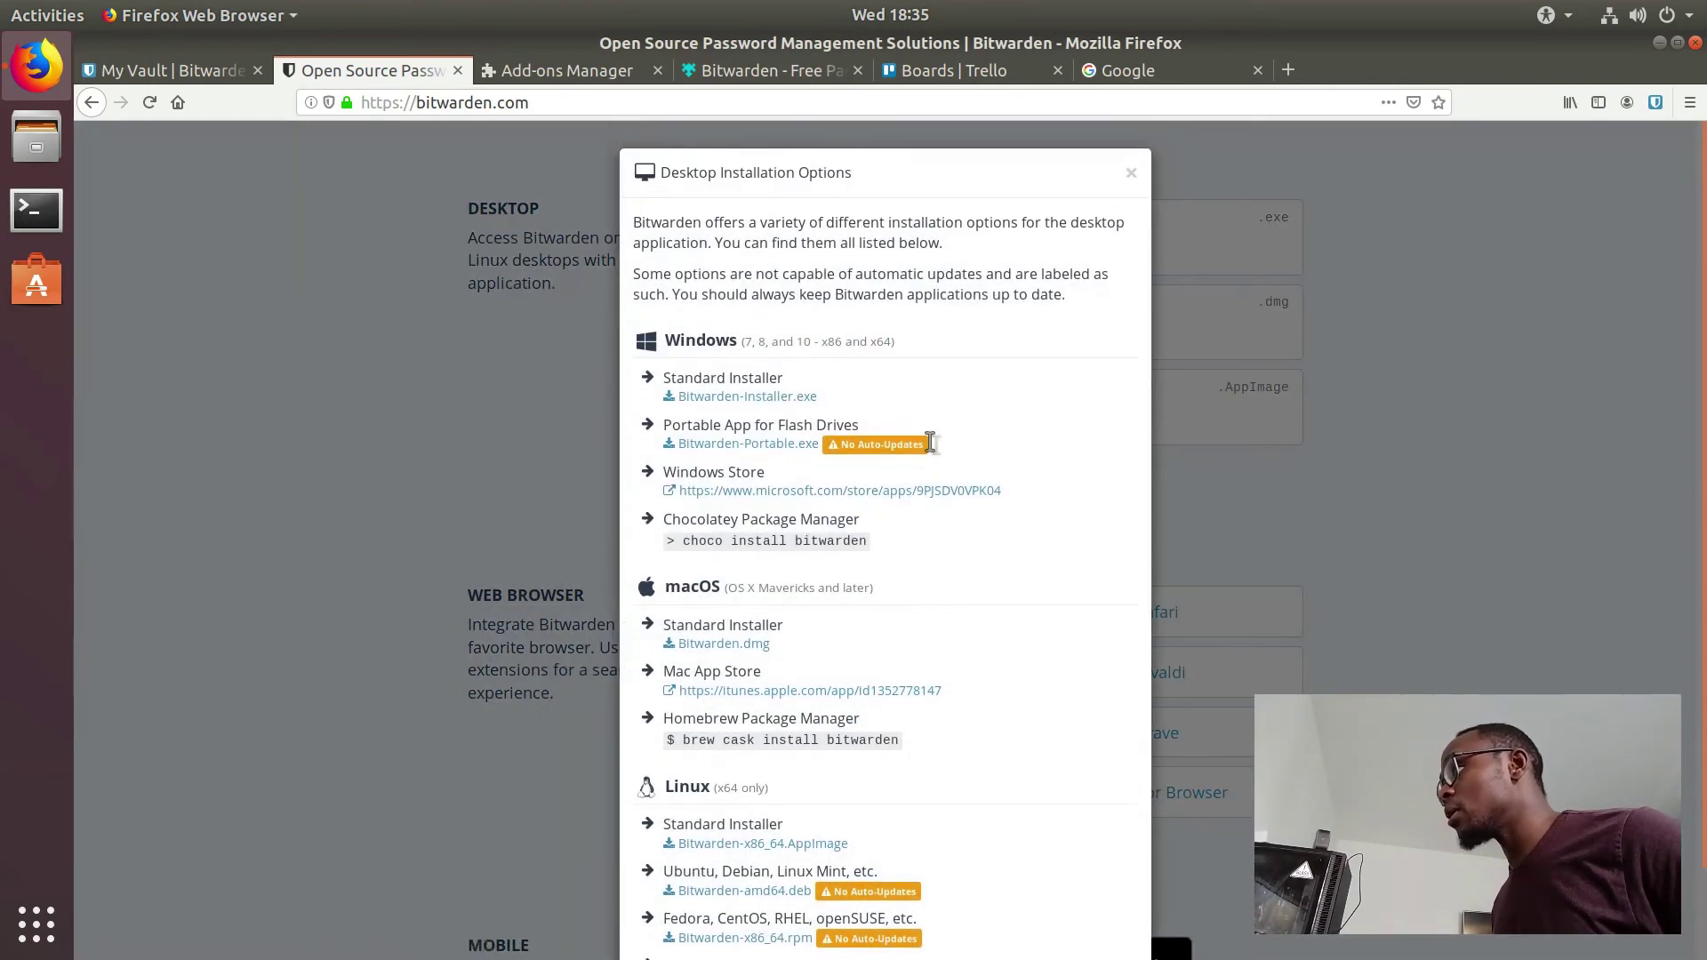
scroll(1042, 458, down, 2)
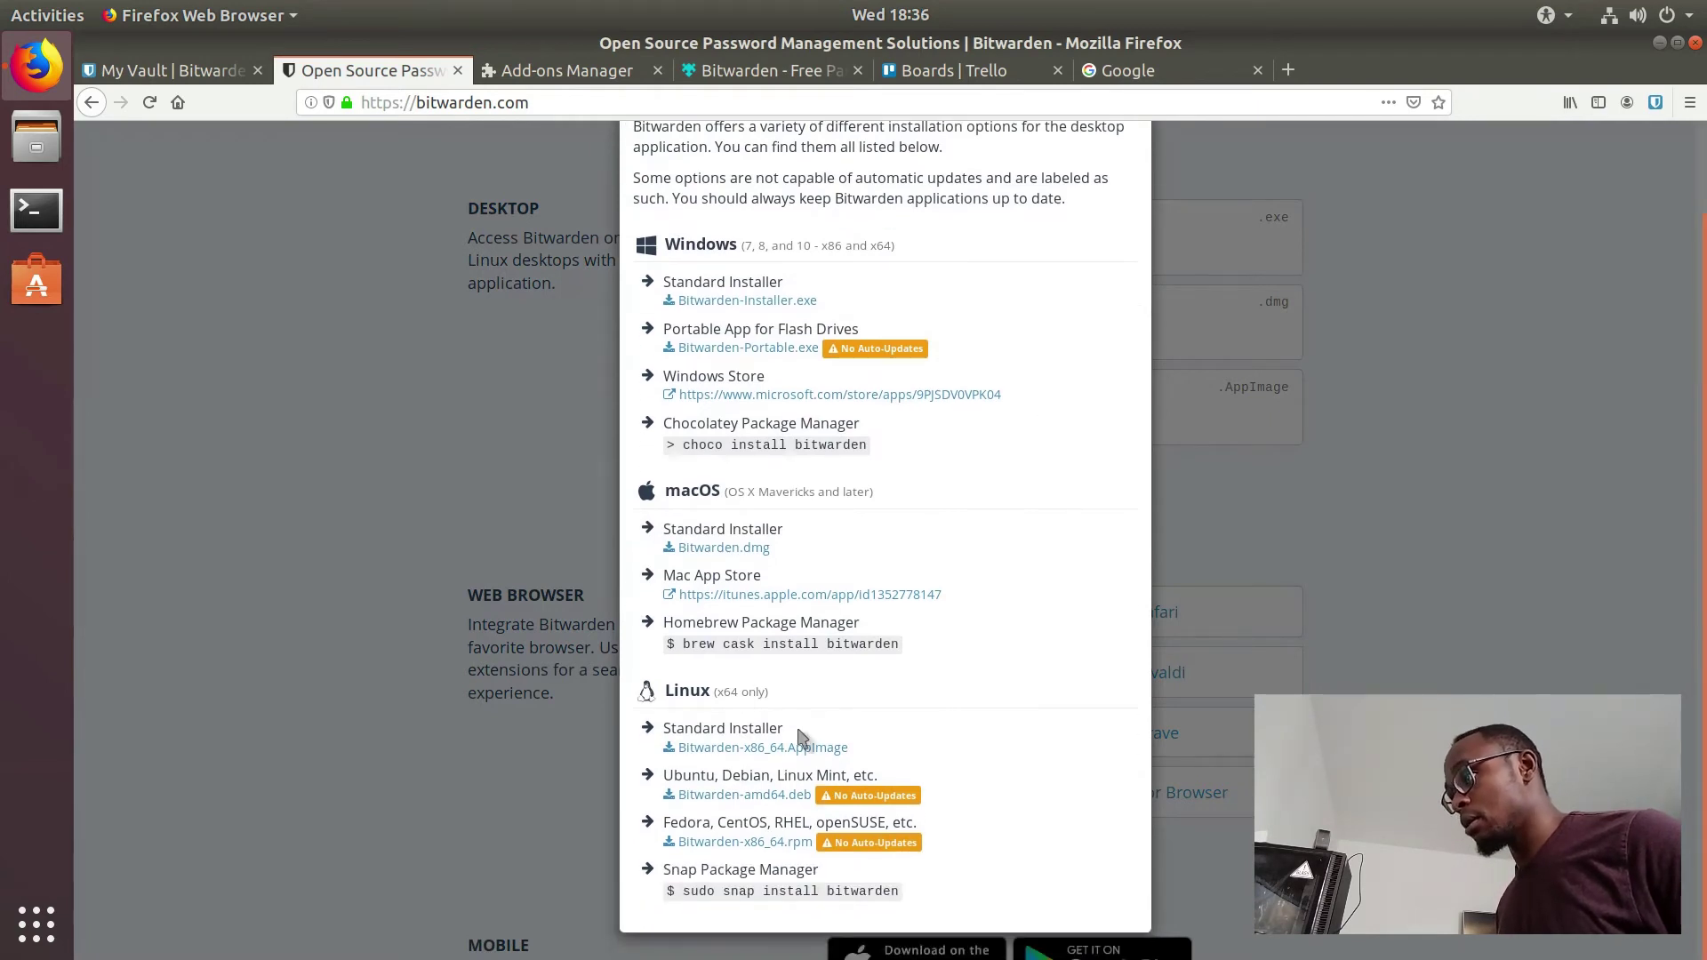
click(791, 800)
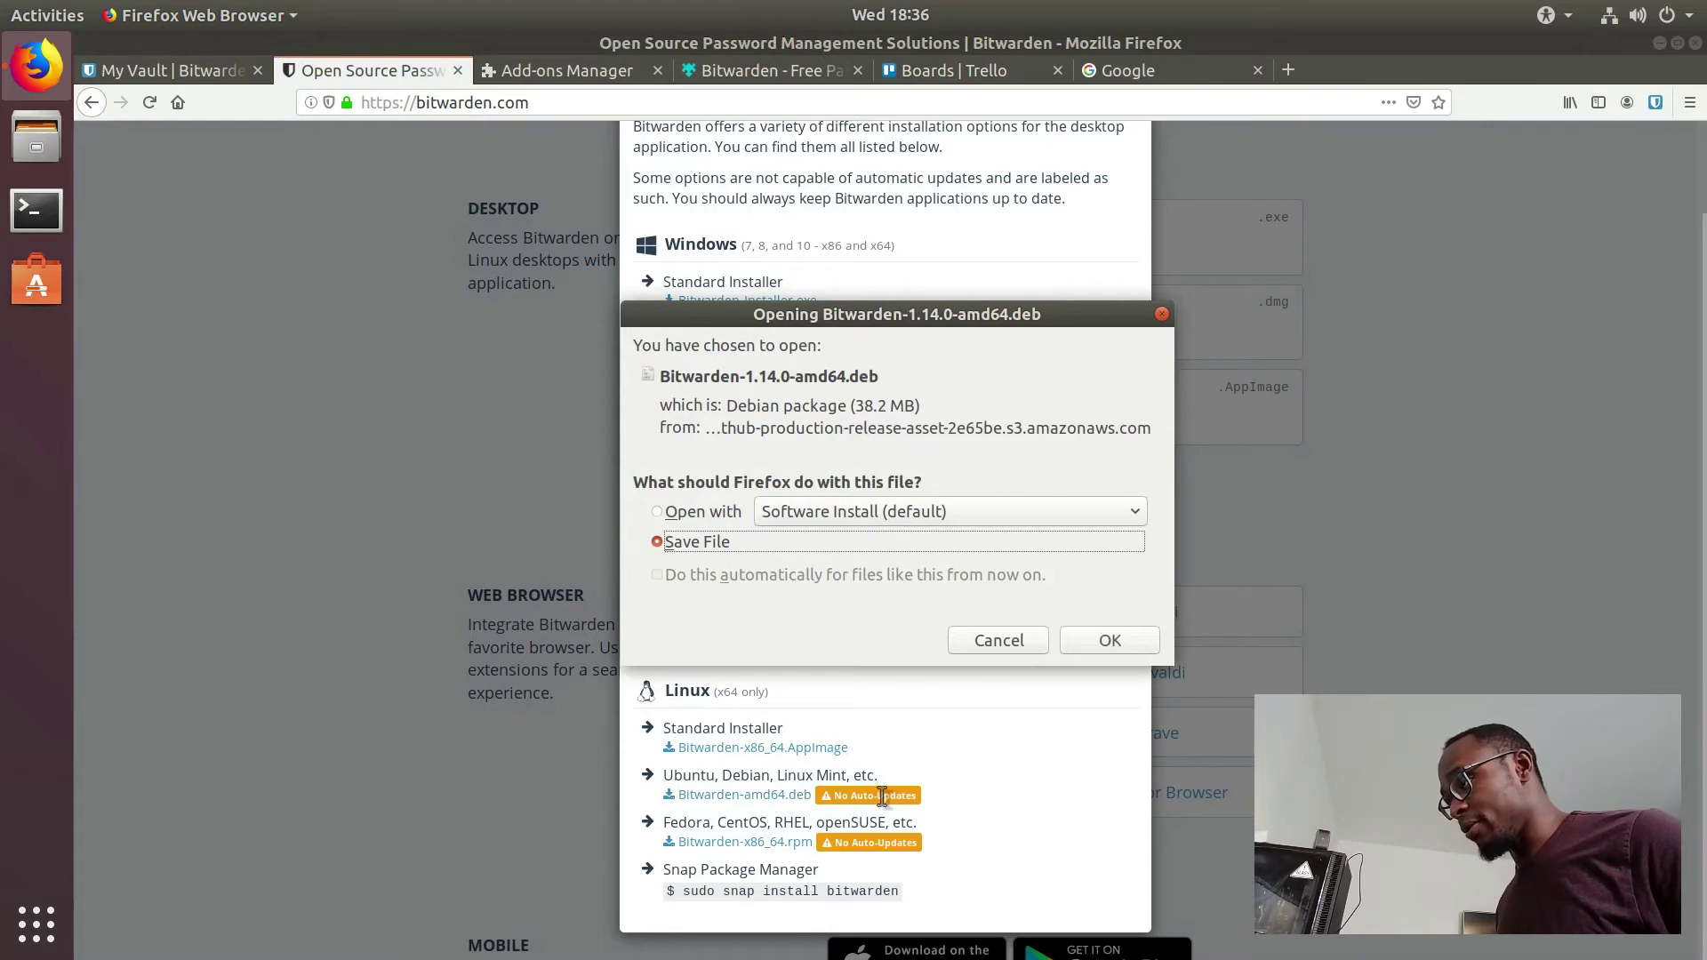
click(1082, 654)
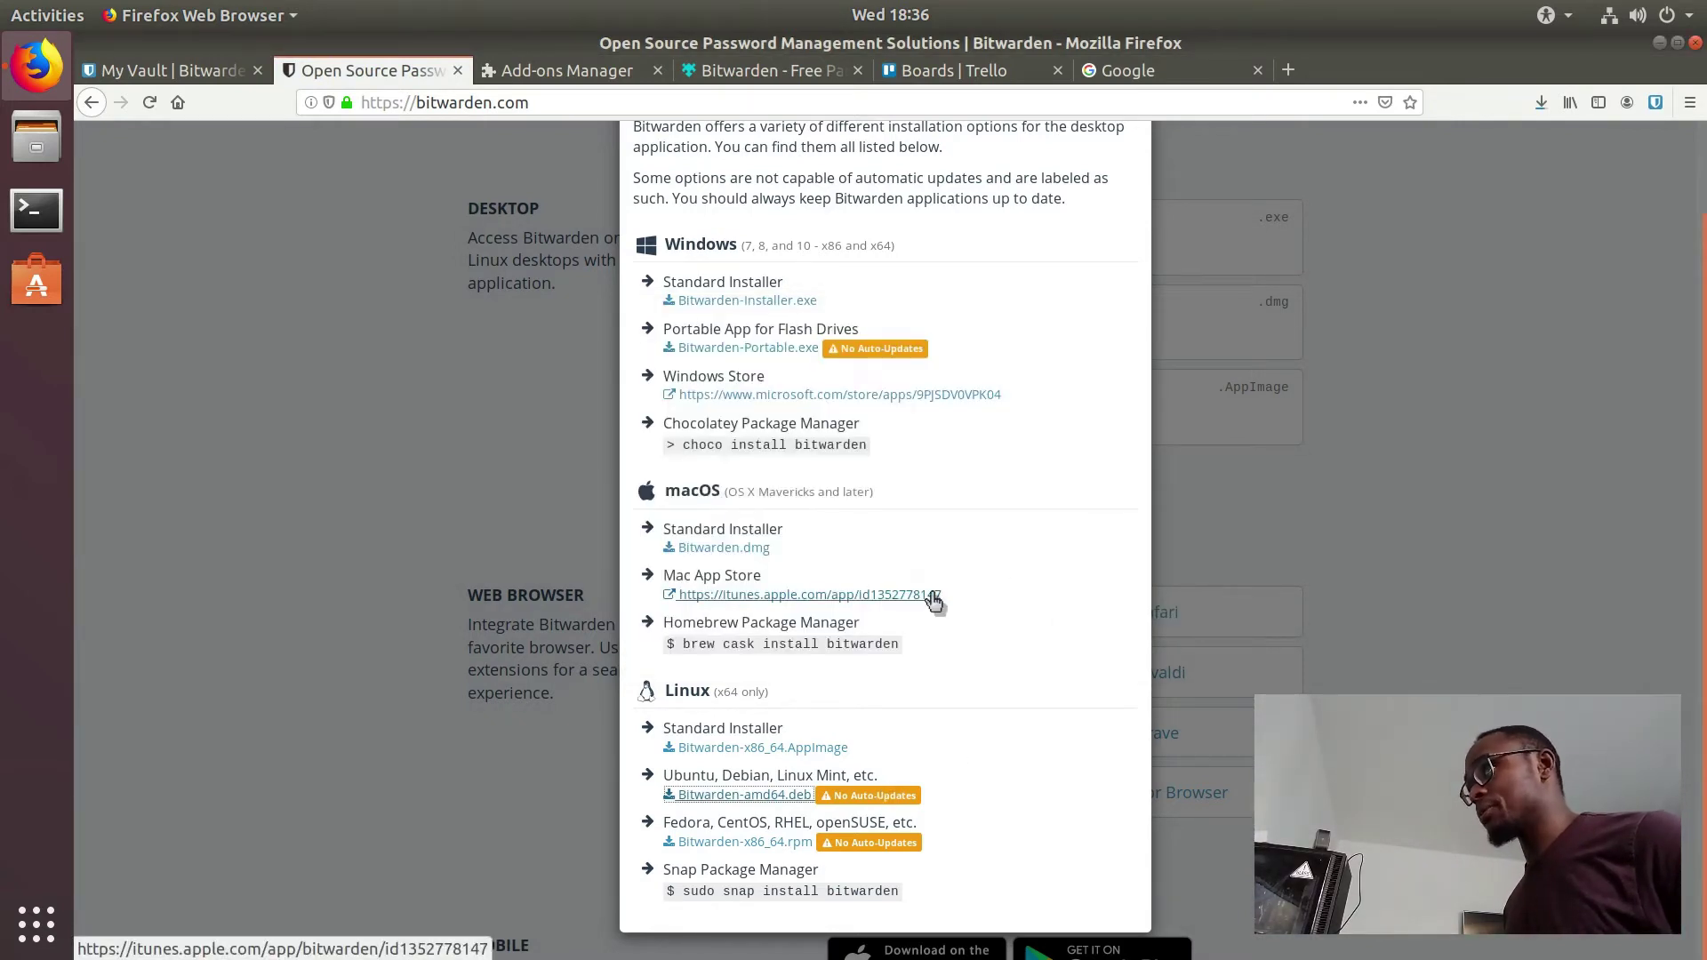
Step: Open the downloaded .deb from the Downloads folder in Ubuntu Software
click(57, 138)
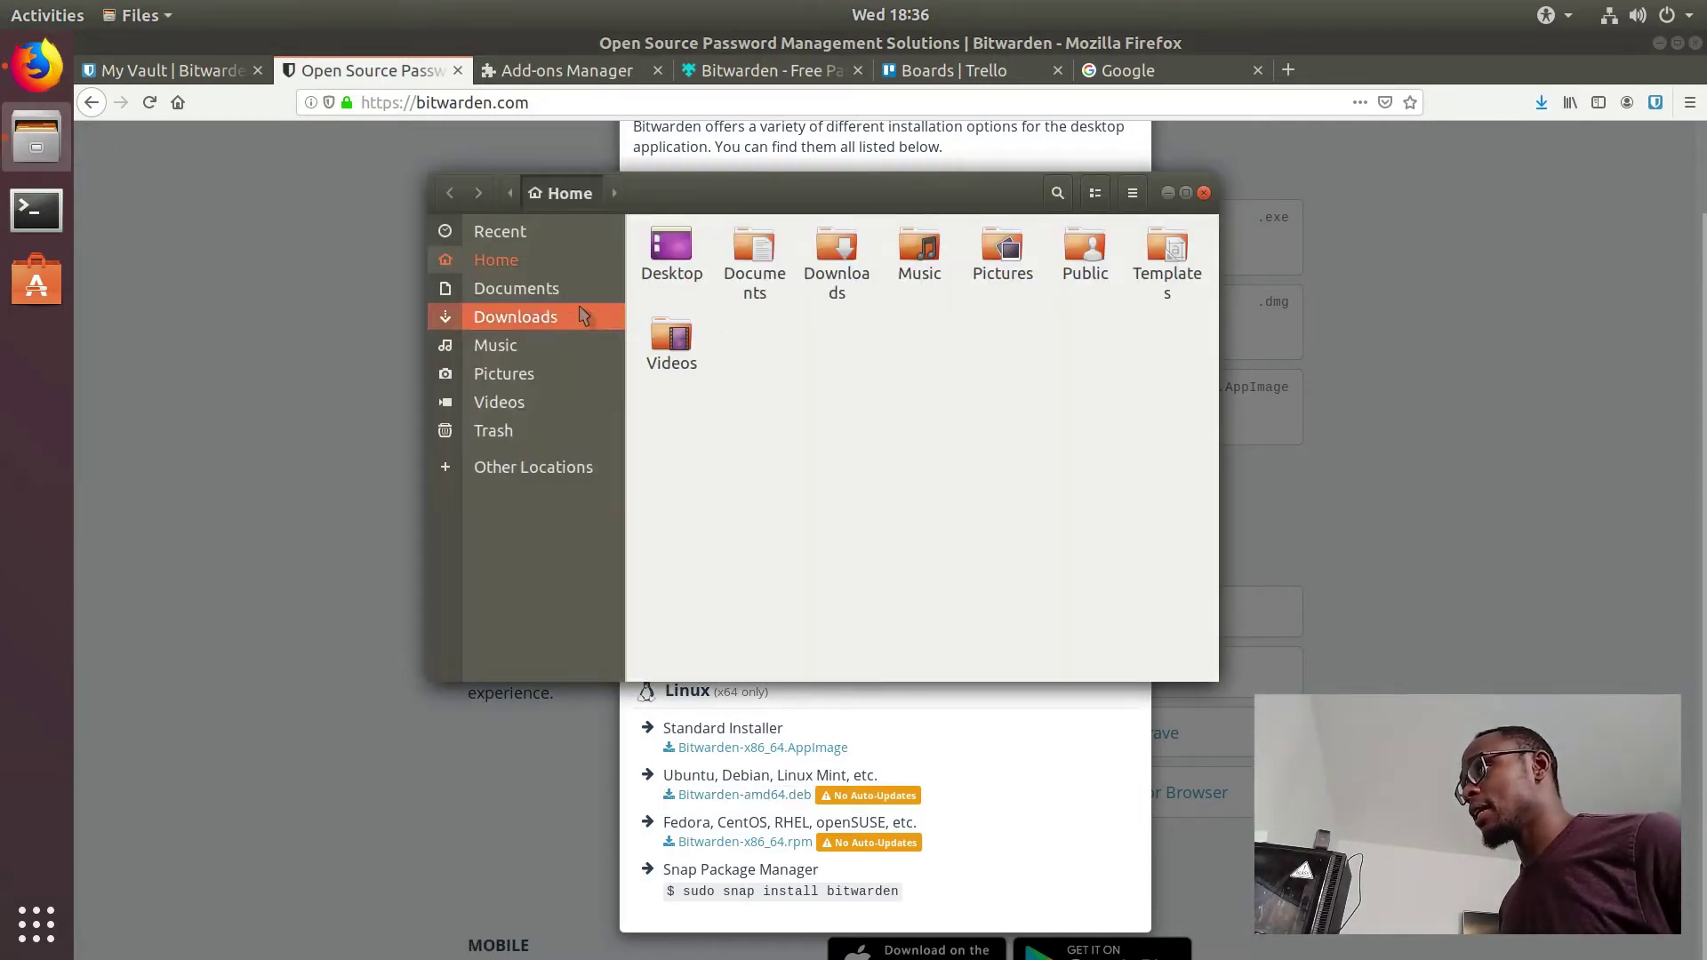
click(580, 317)
double_click(682, 294)
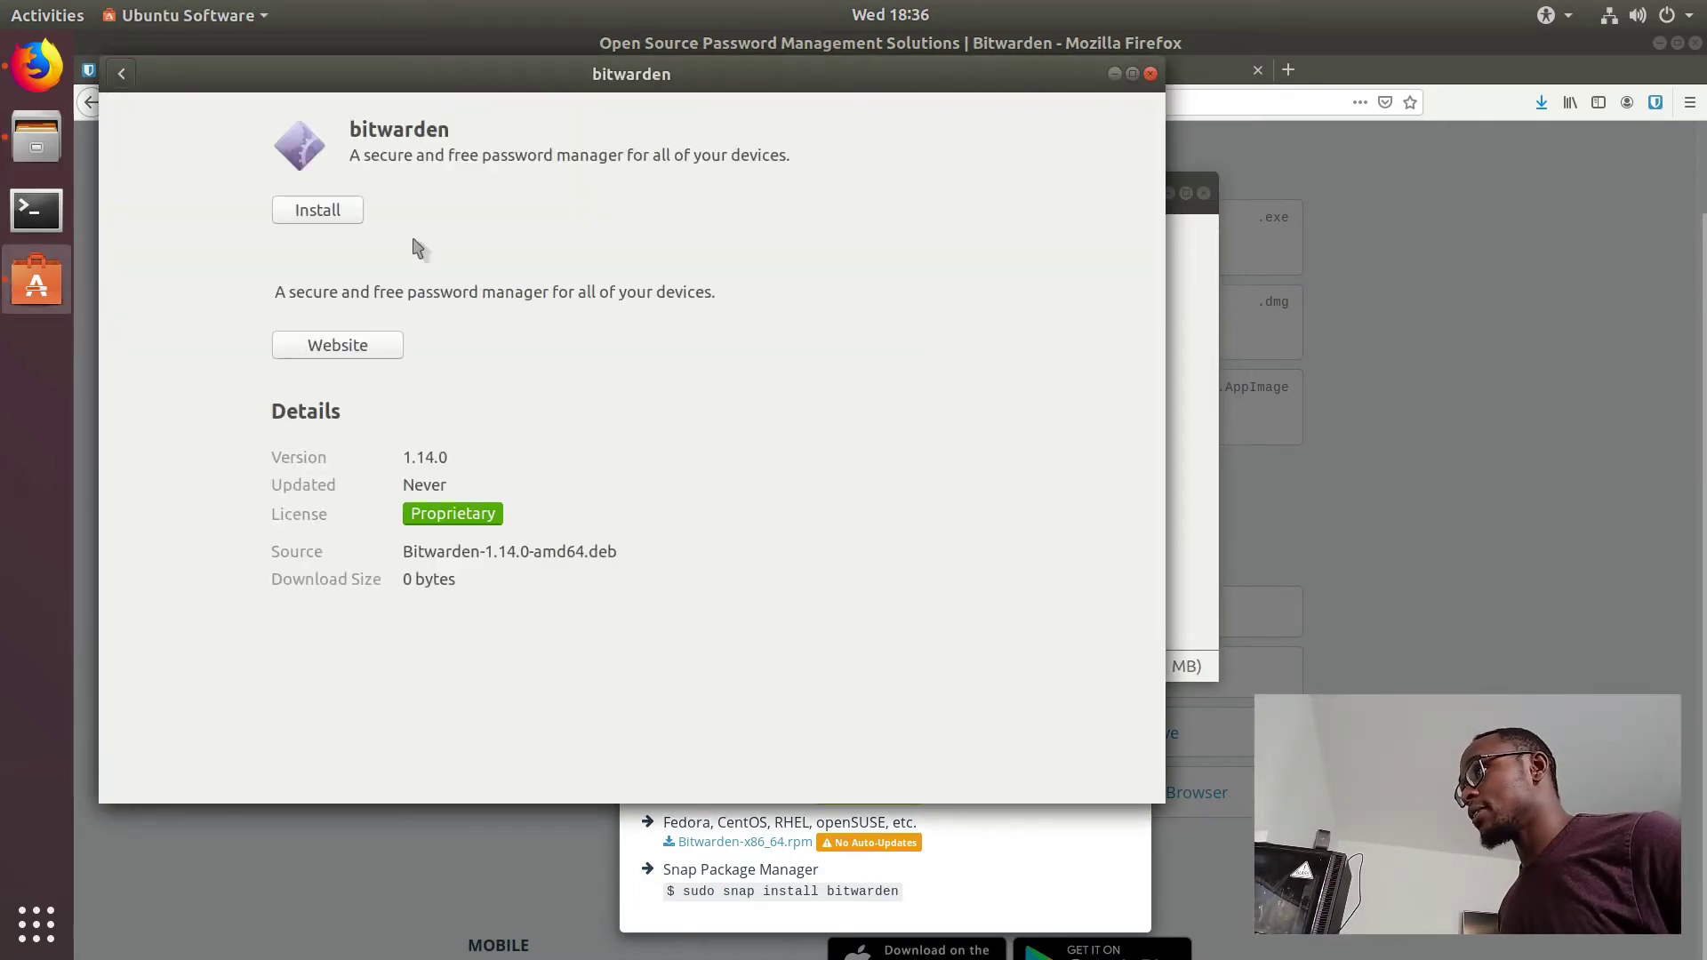
Step: Install the bitwarden 1.14.0 package, authenticating with the administrator password
click(328, 213)
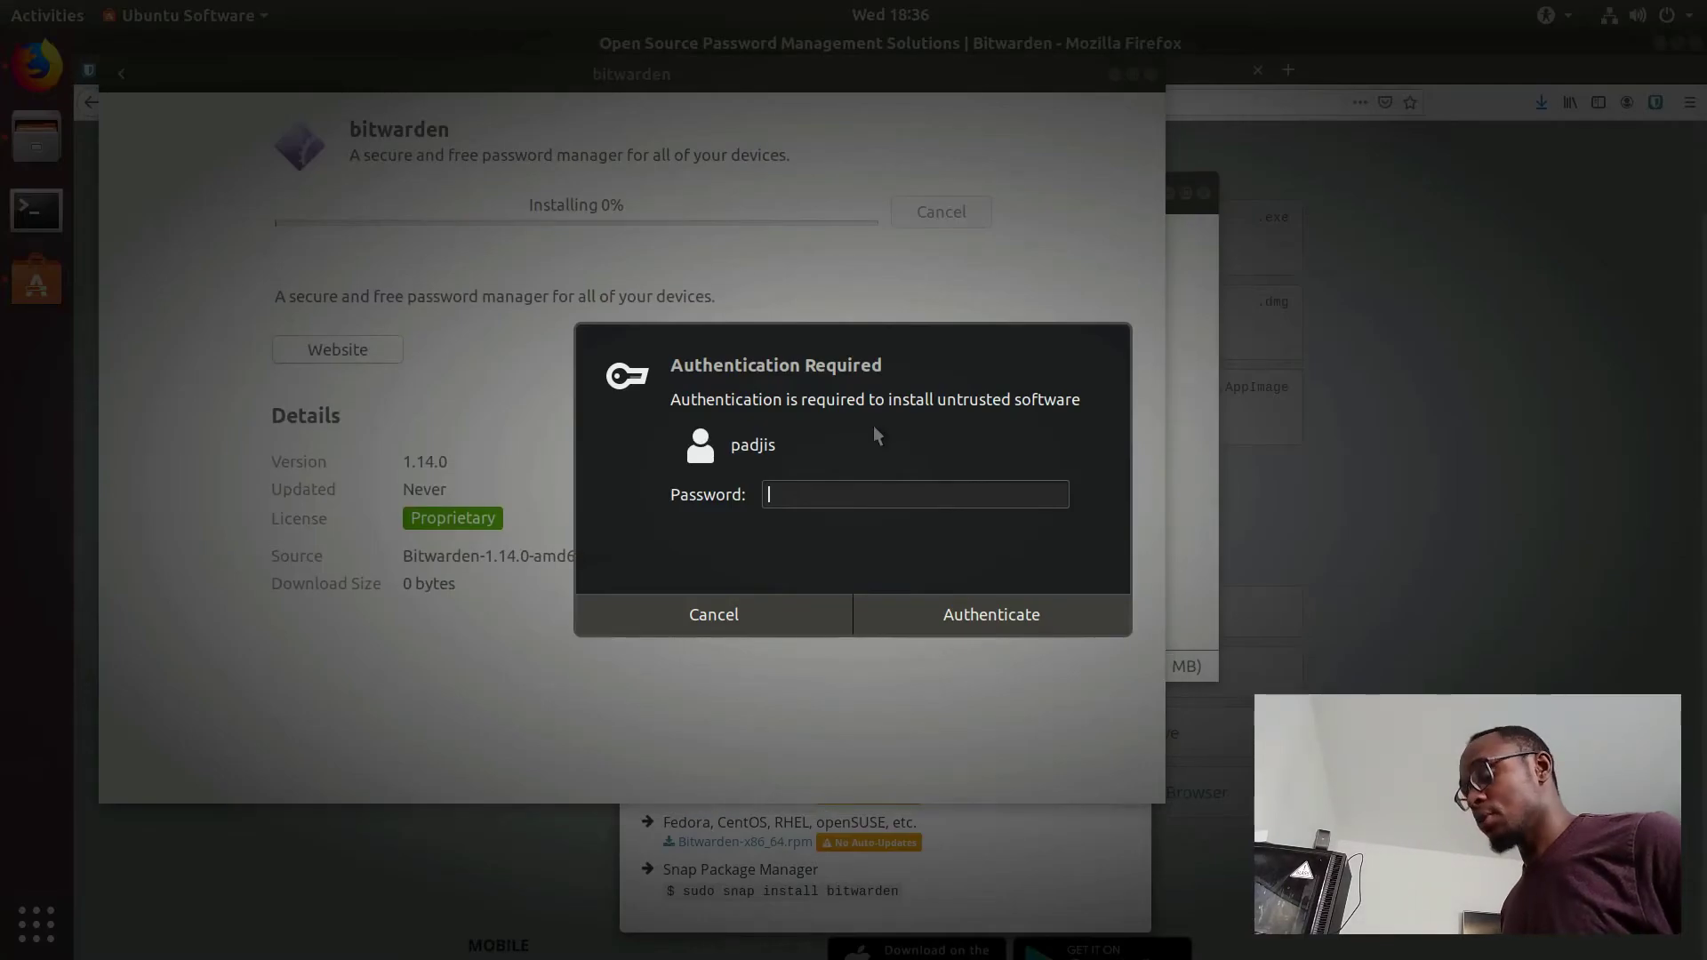
text(*********)
key(Return)
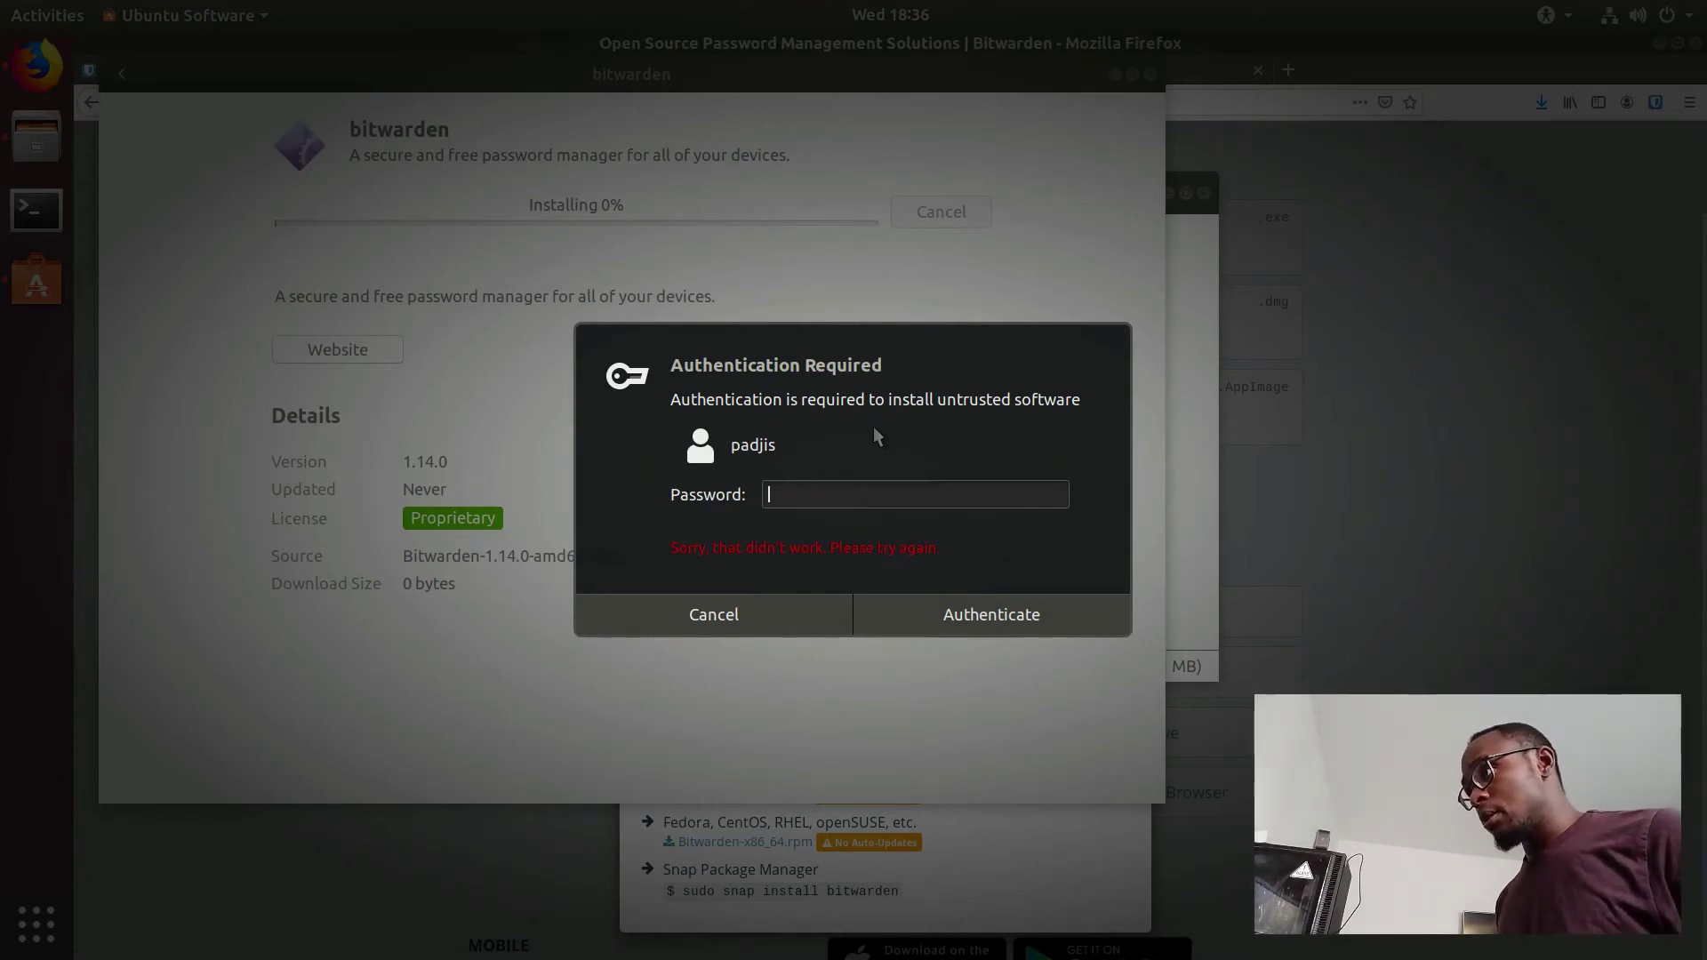
text(*********)
key(Return)
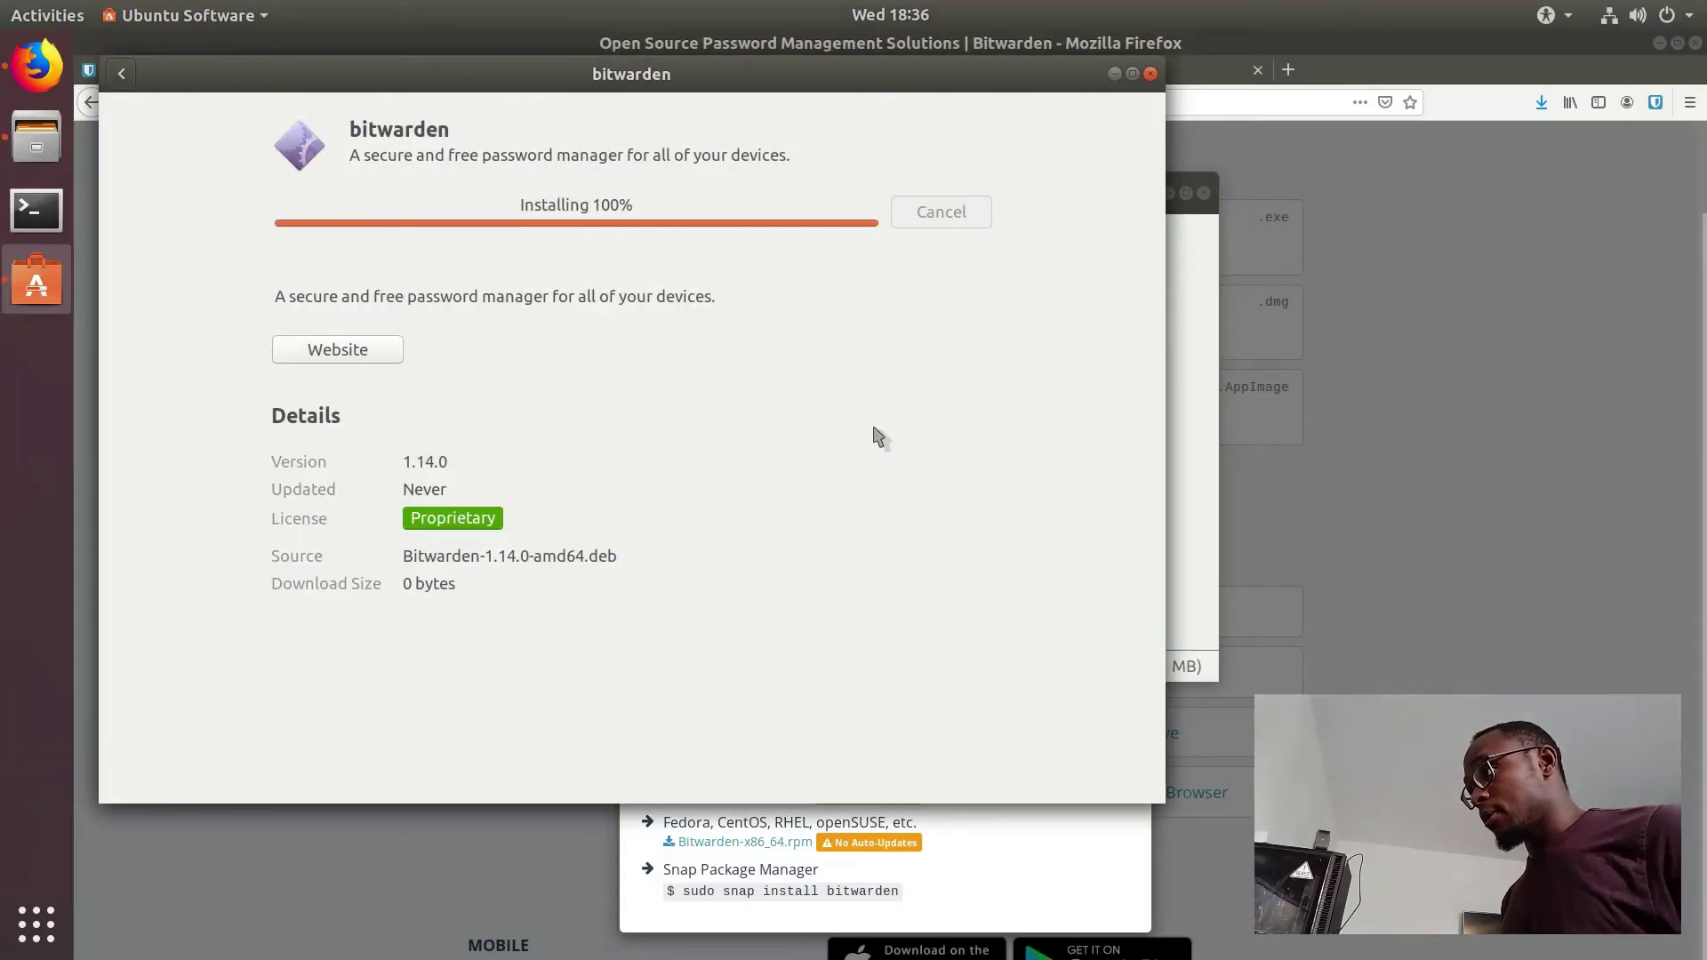
drag(743, 73, 1124, 164)
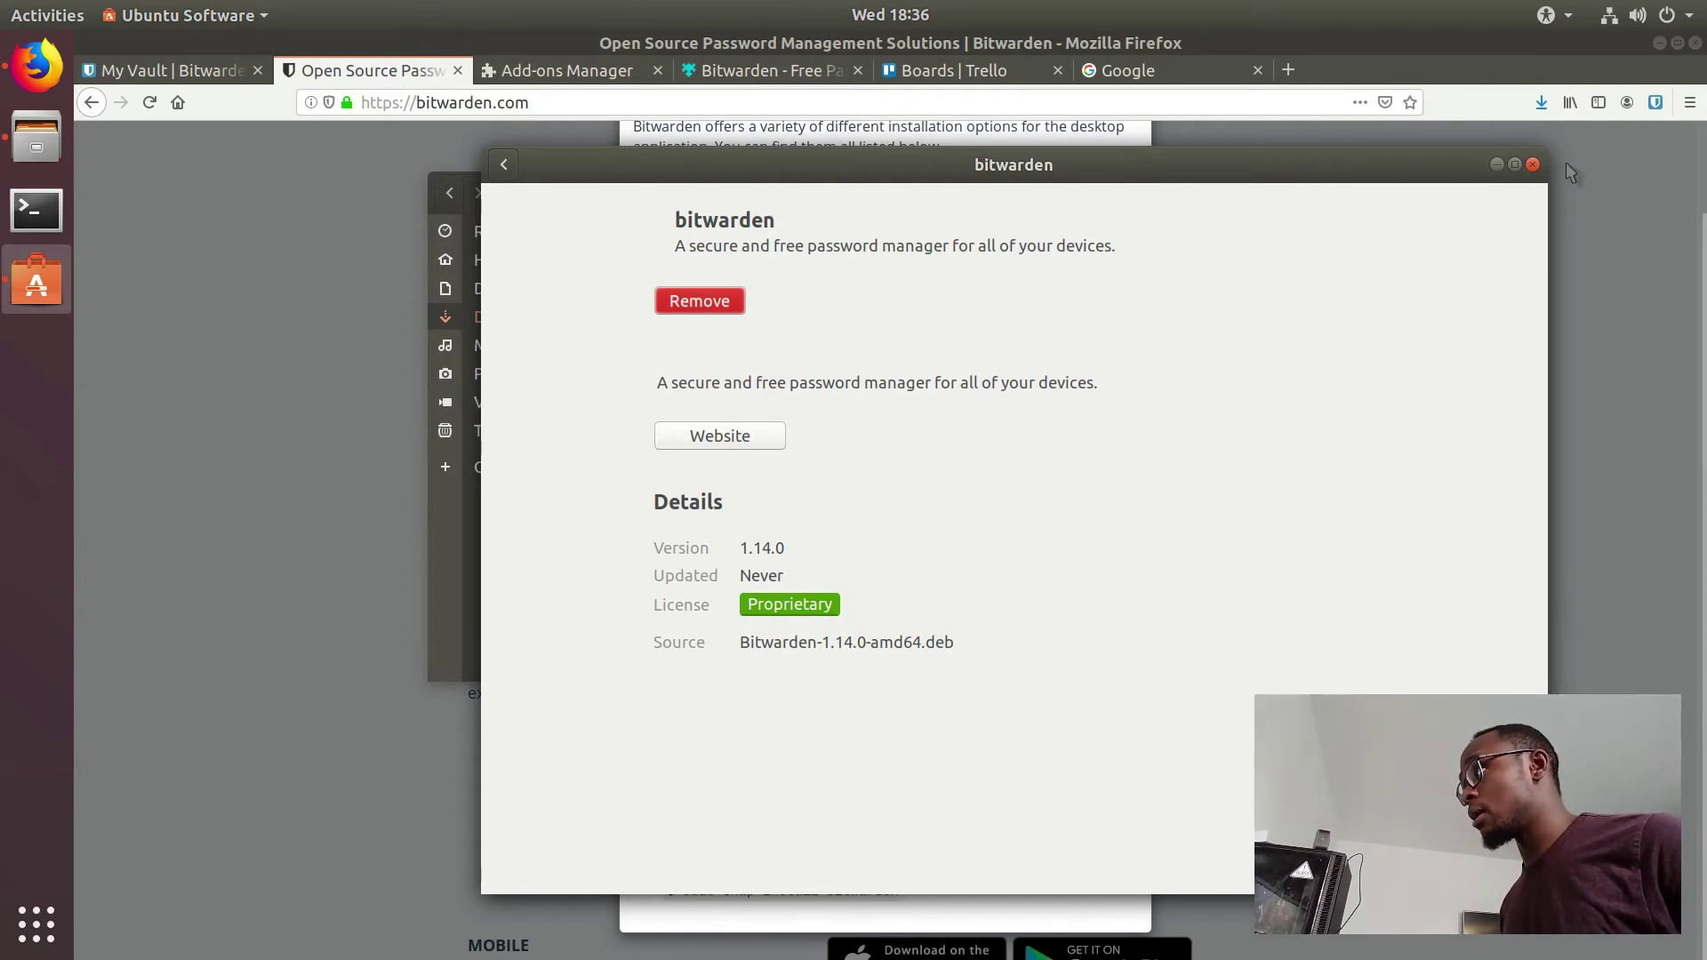
Step: Close the Software and Files windows and launch Bitwarden via Activities search 'bitw'
click(1532, 165)
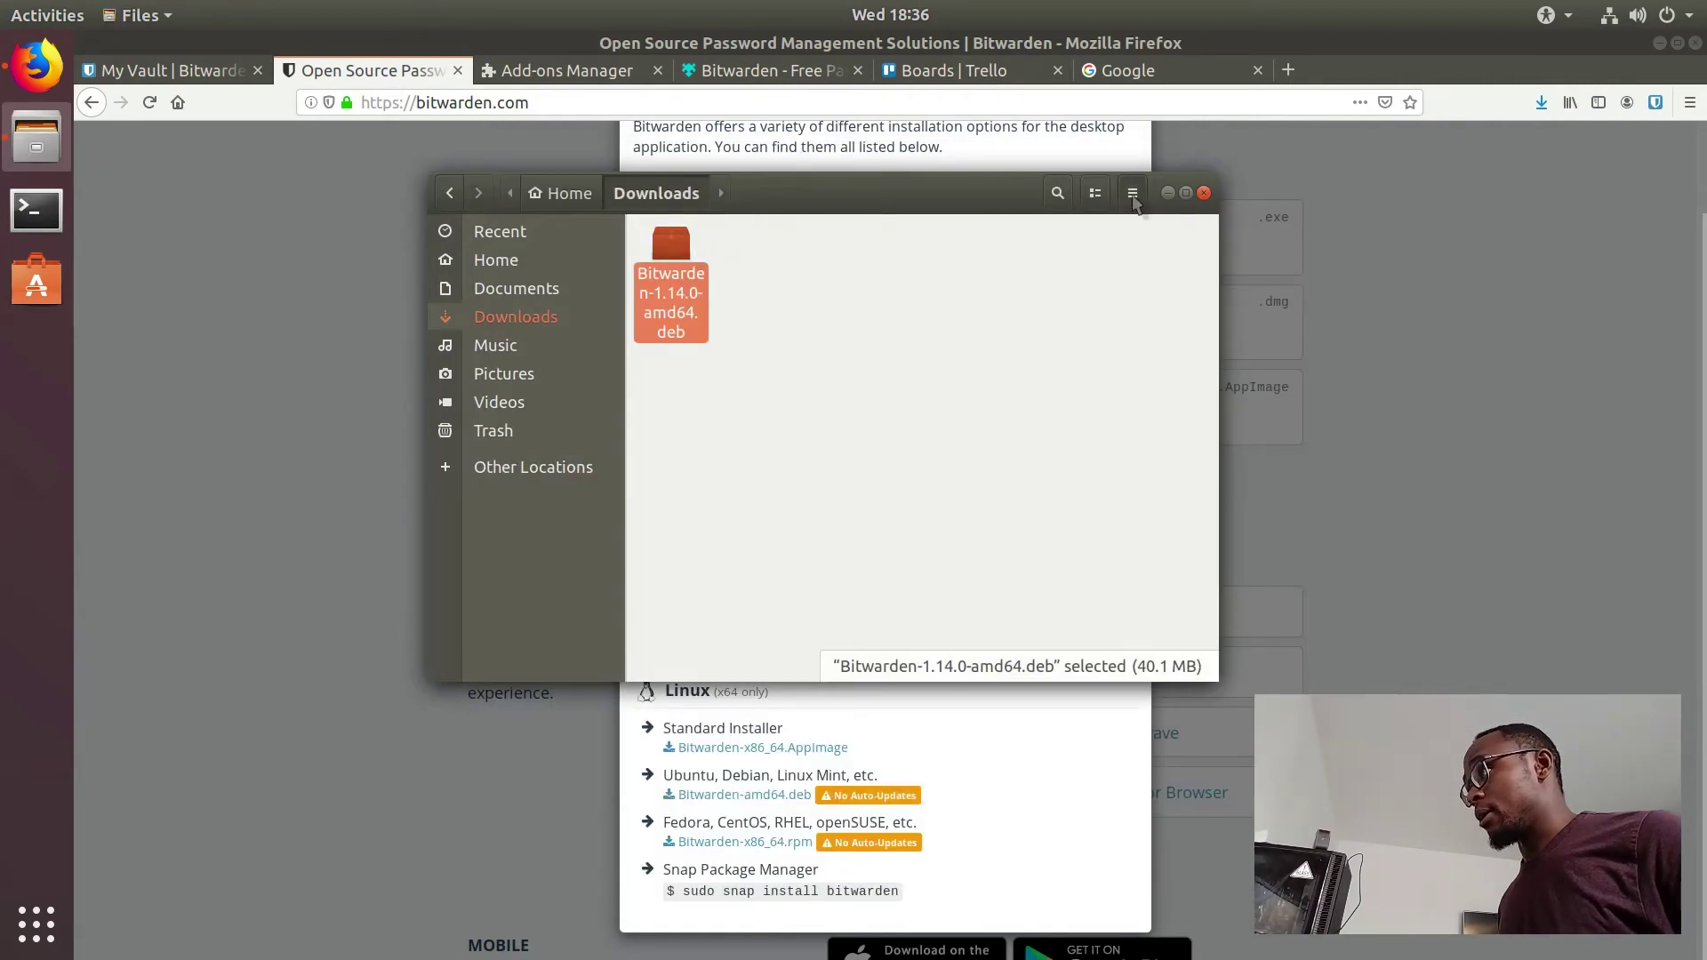
click(1167, 193)
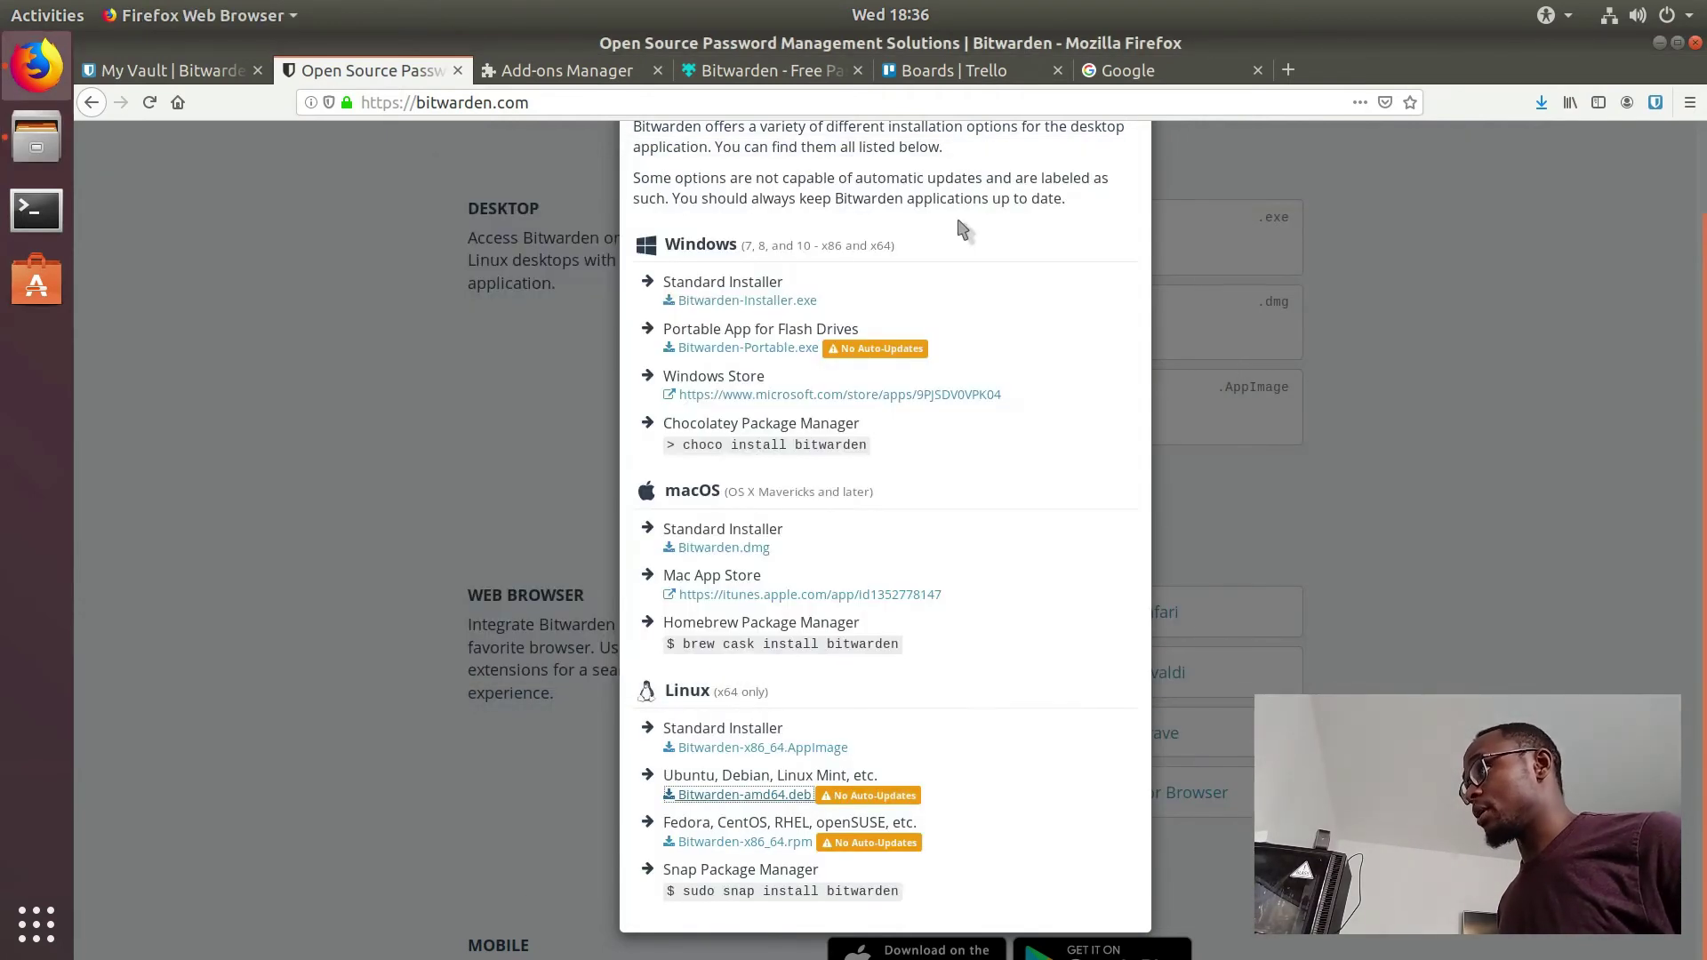
click(175, 289)
click(53, 16)
text(bitw)
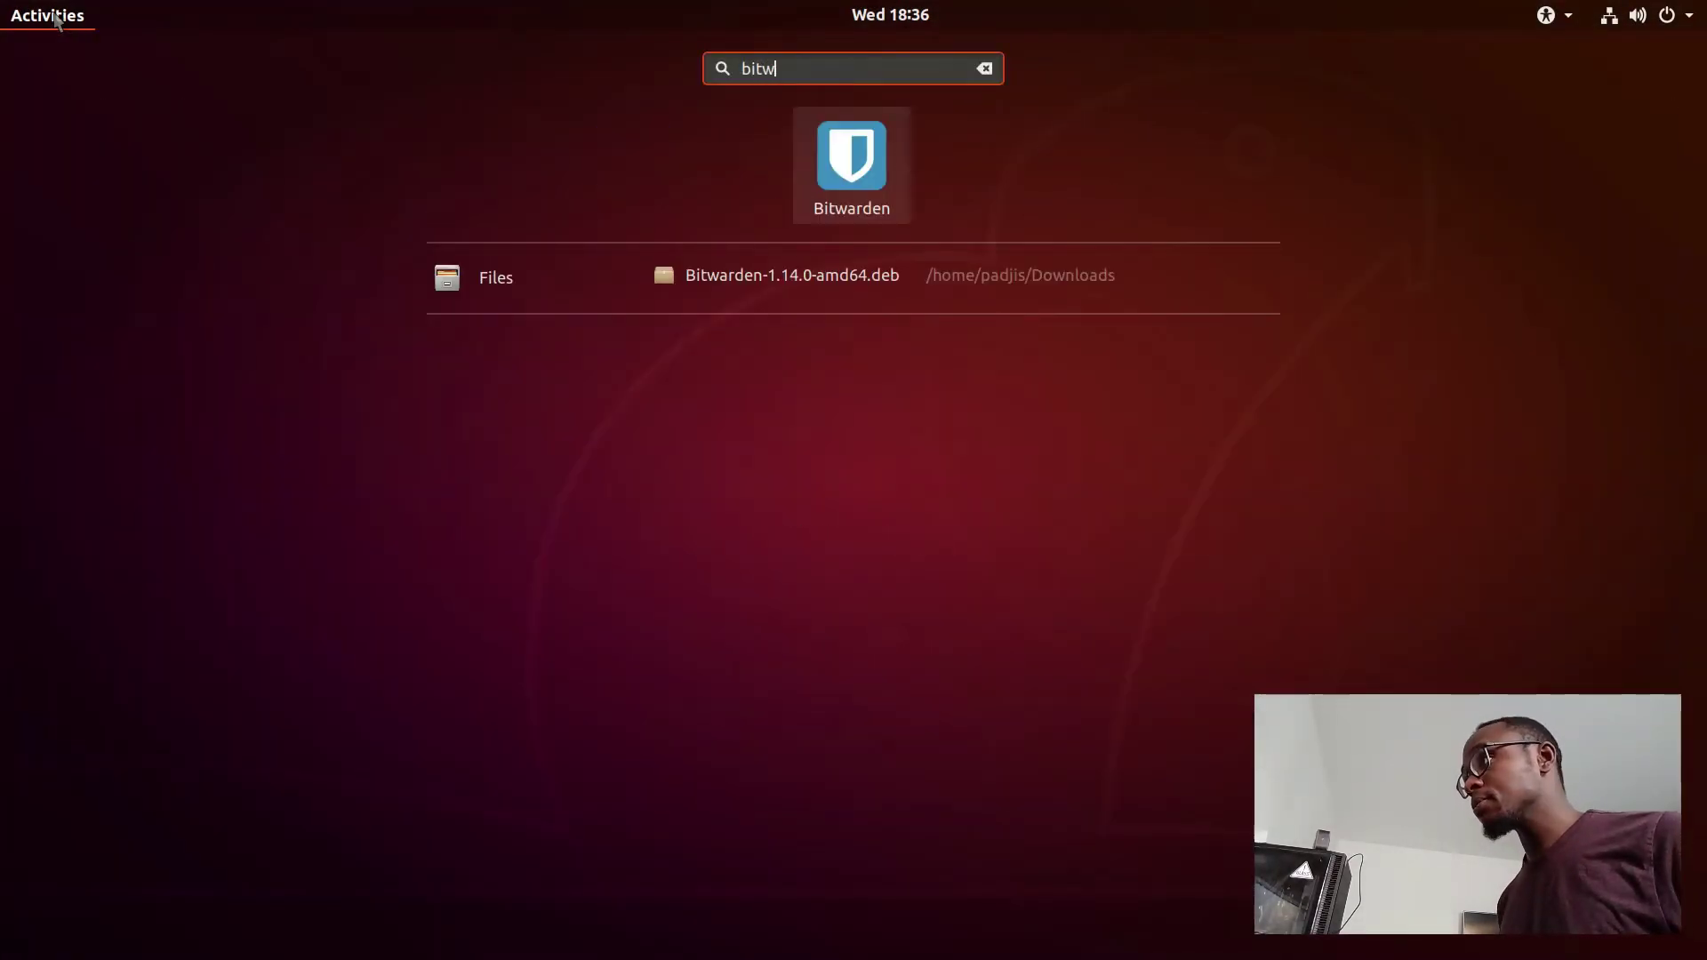
key(Return)
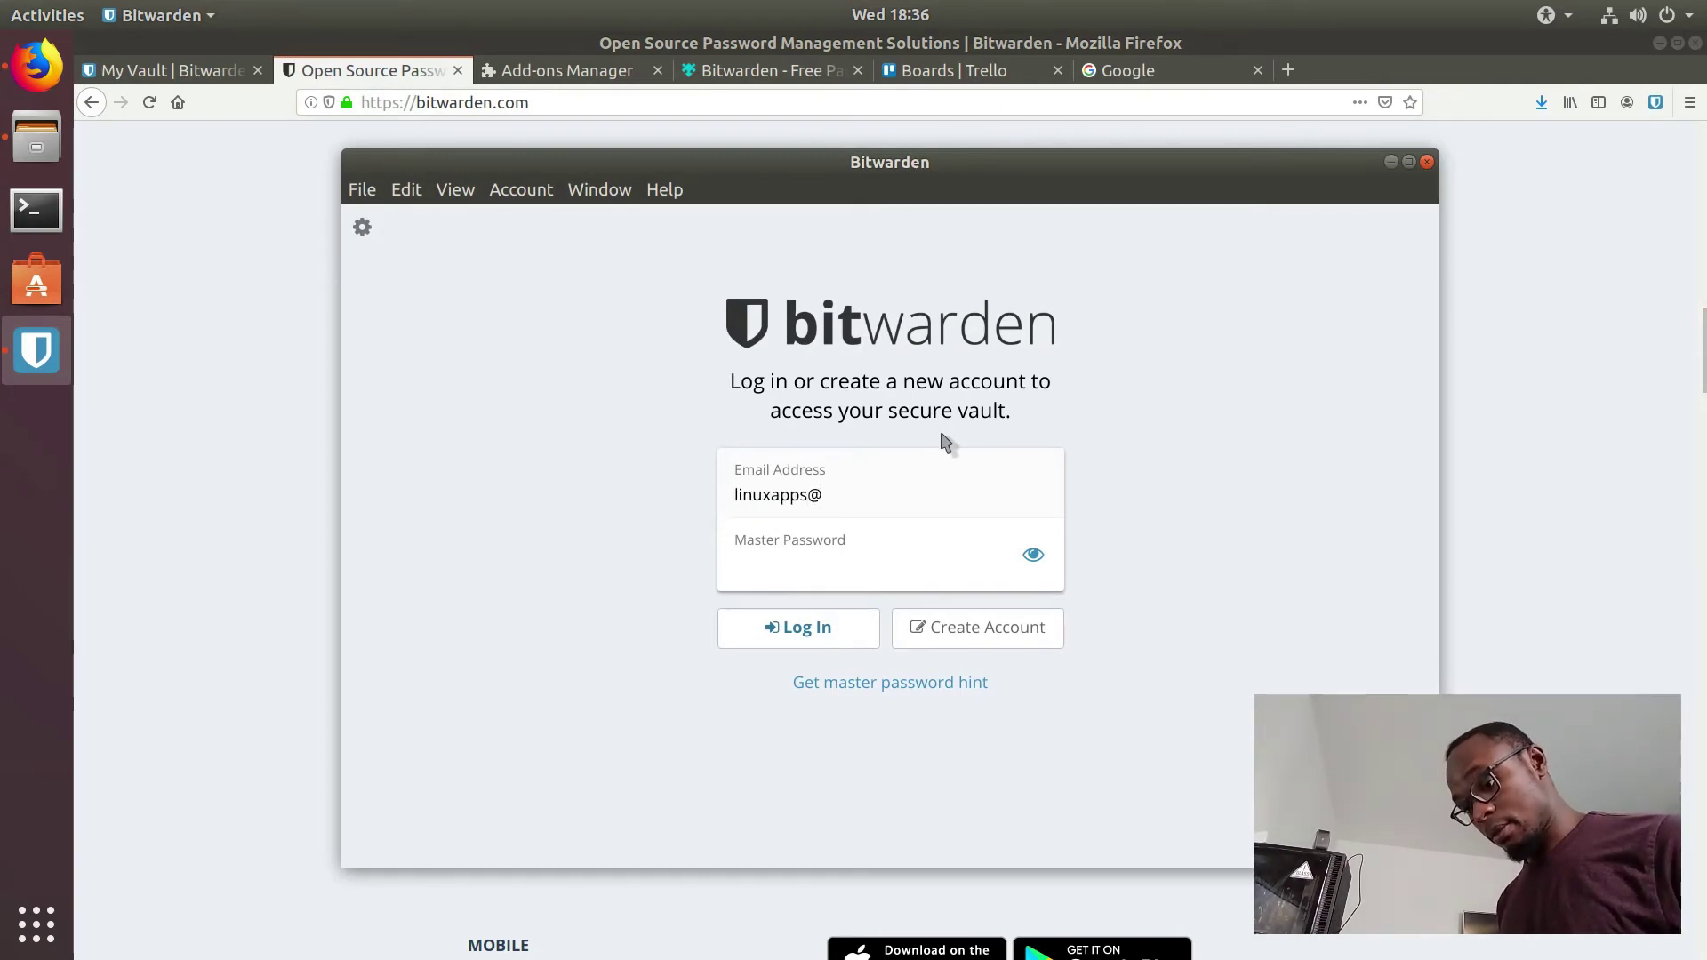
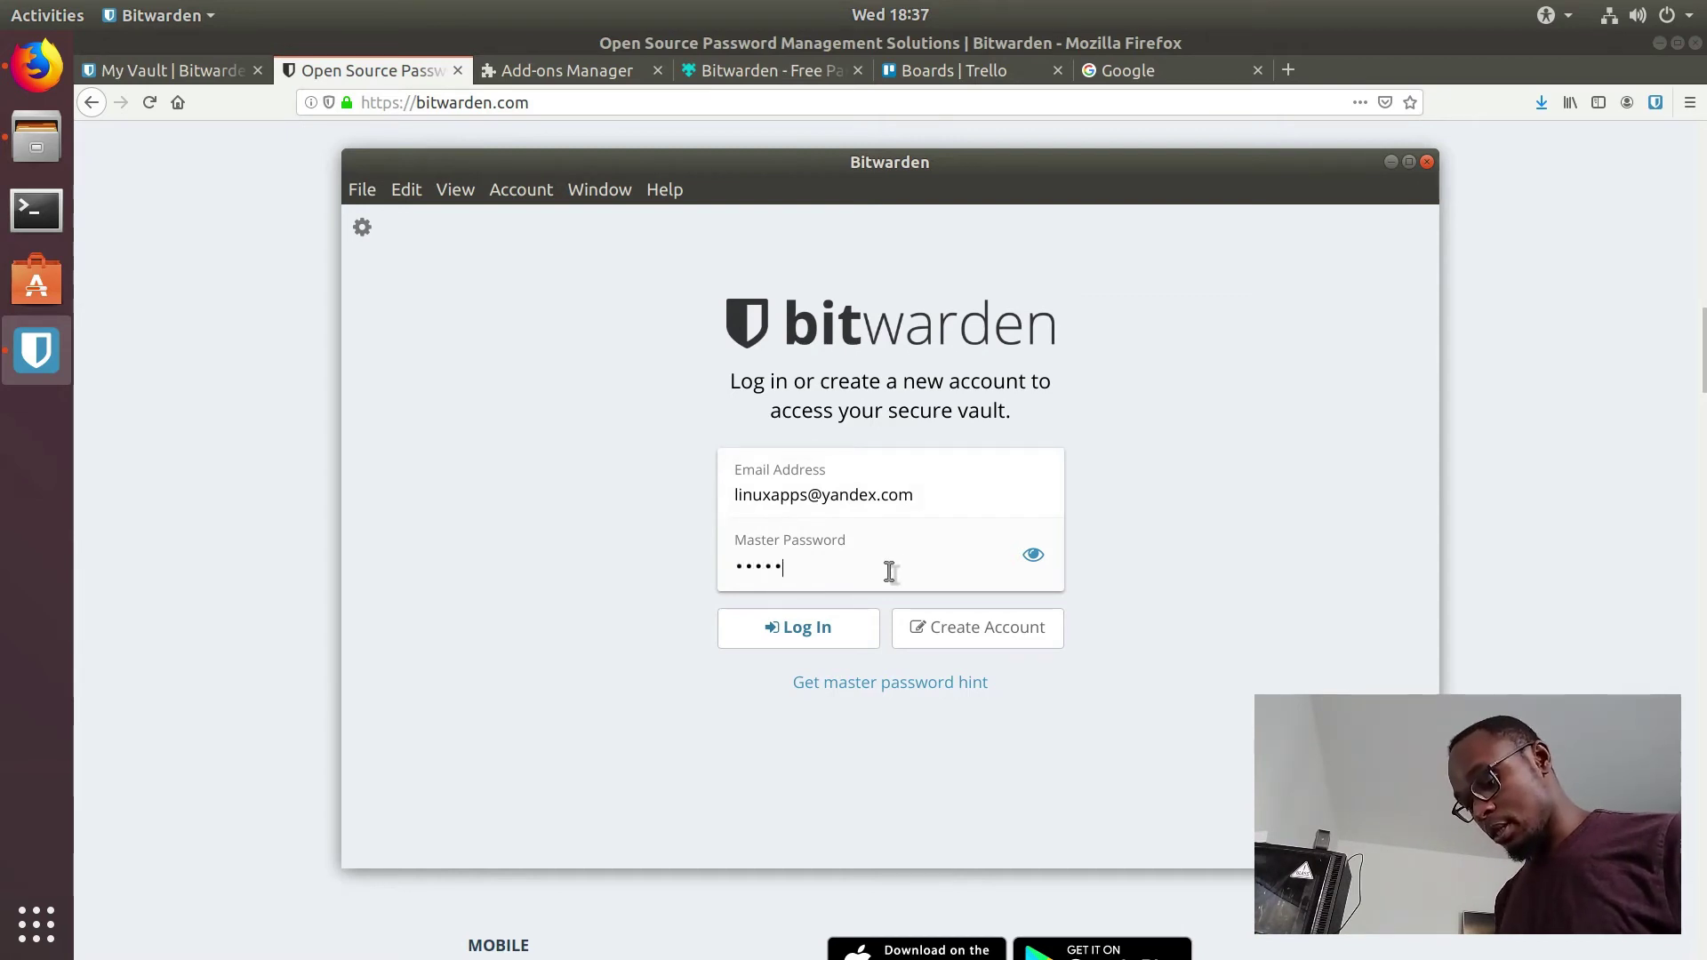
Step: Log in to Bitwarden with the account email and master password
text(••)
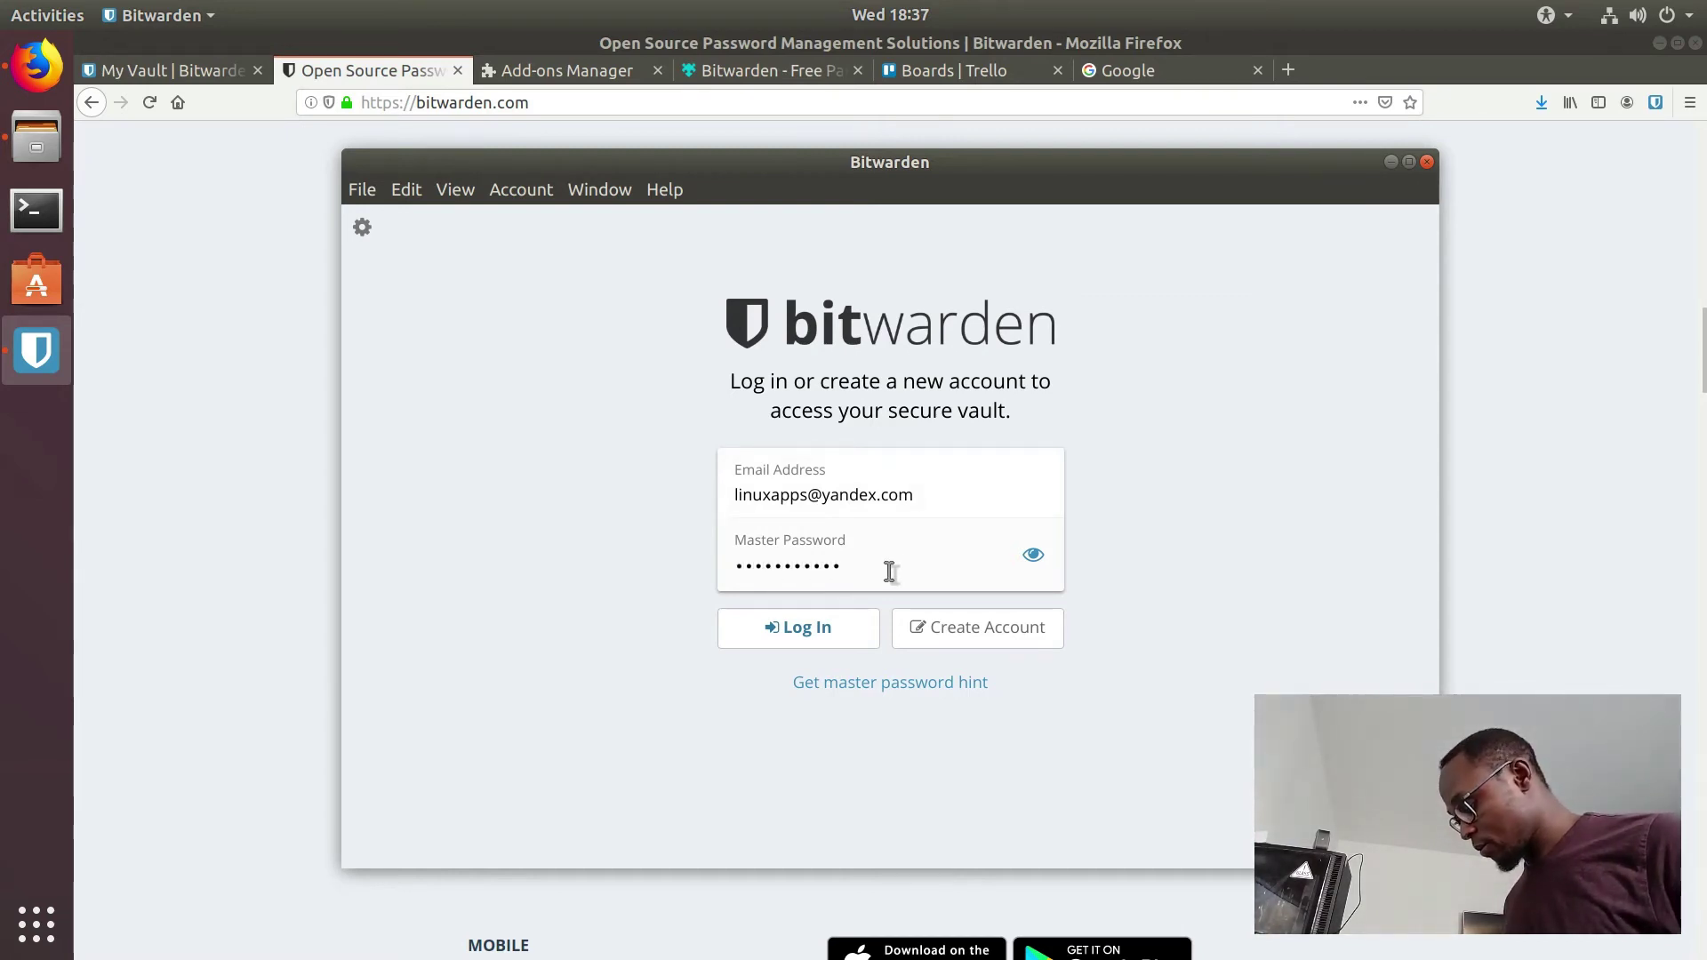
key(BackSpace)
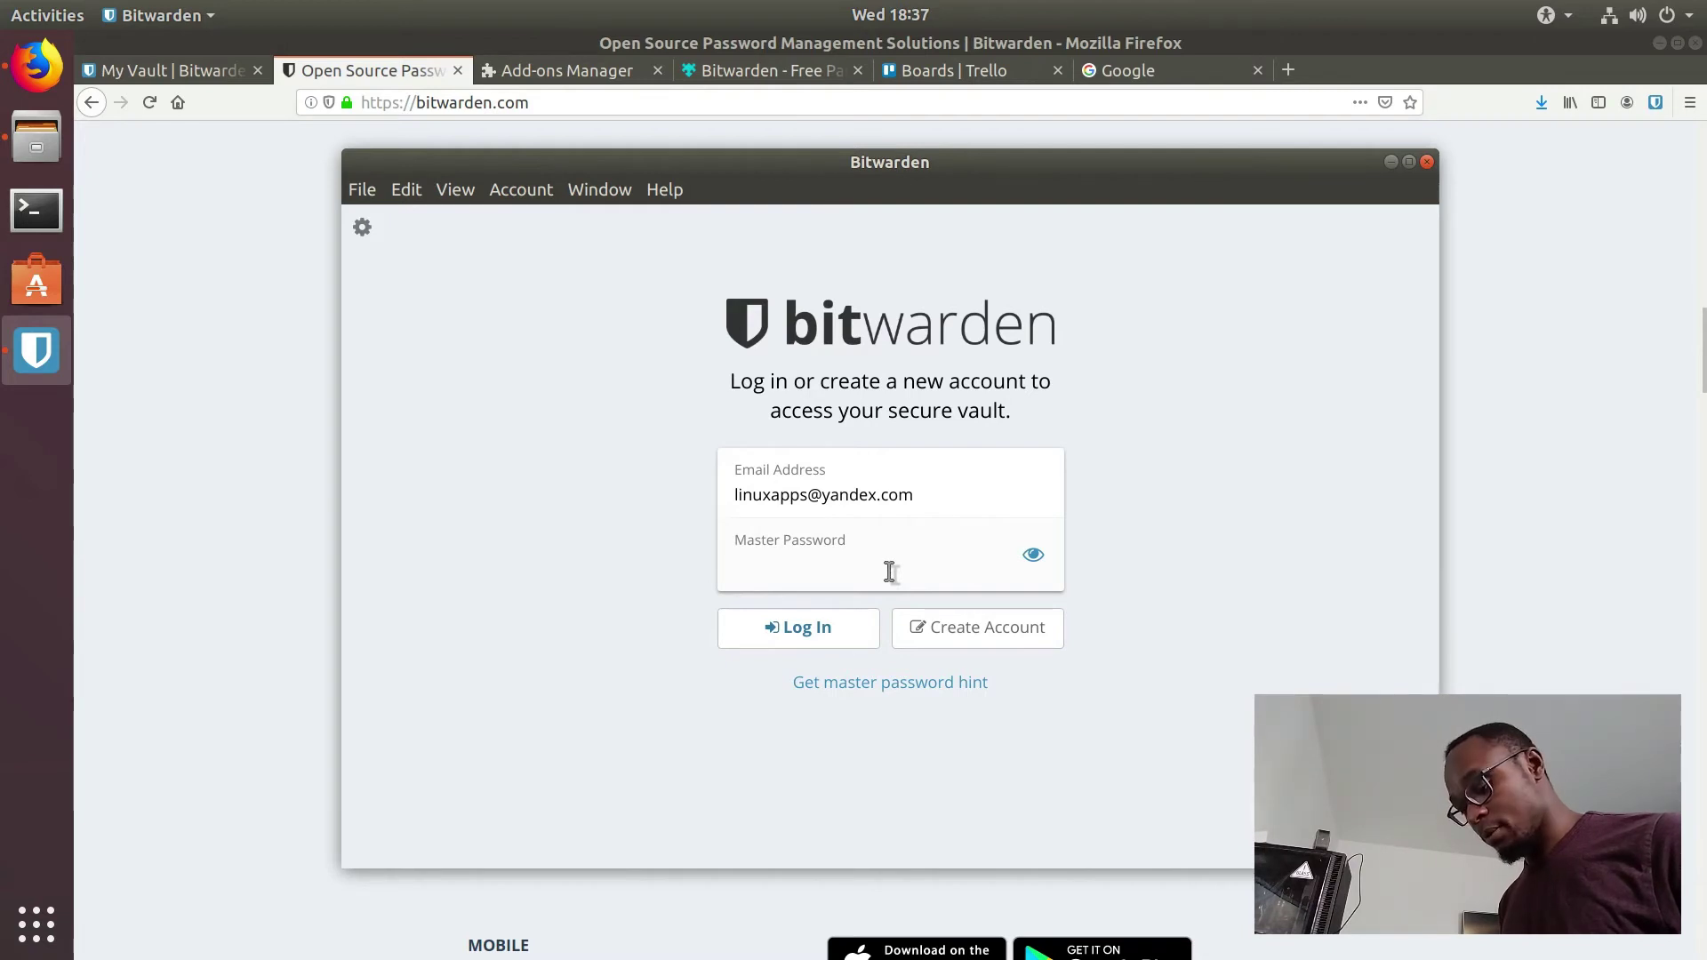
text(••)
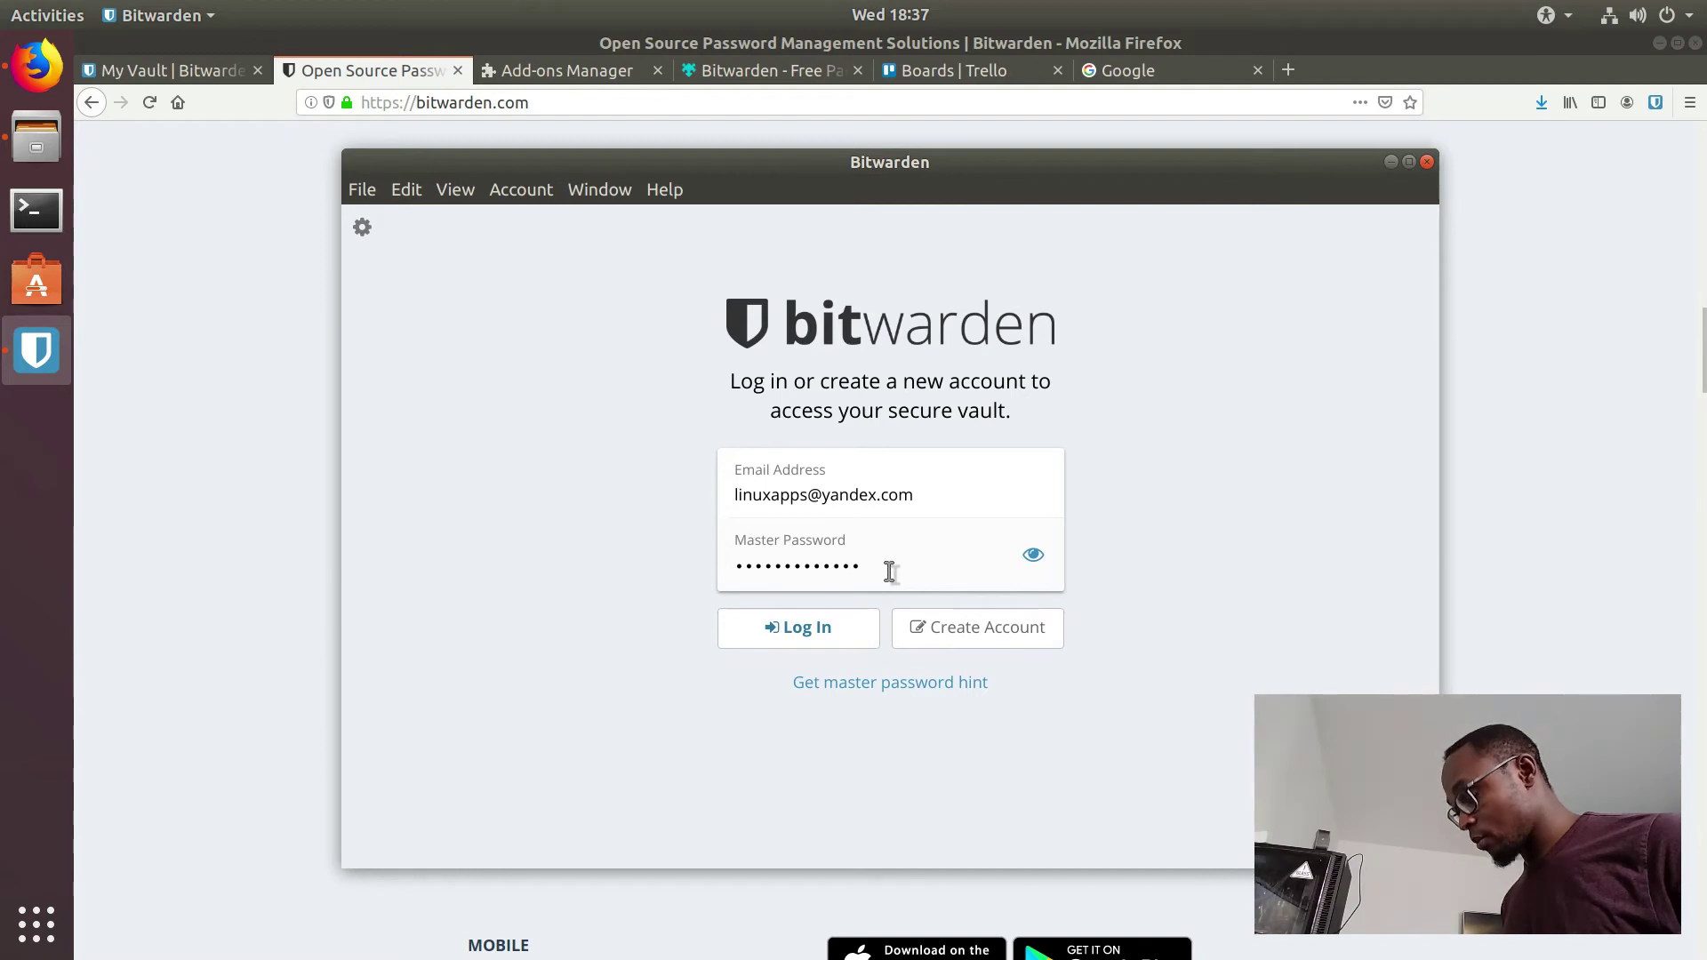
click(818, 627)
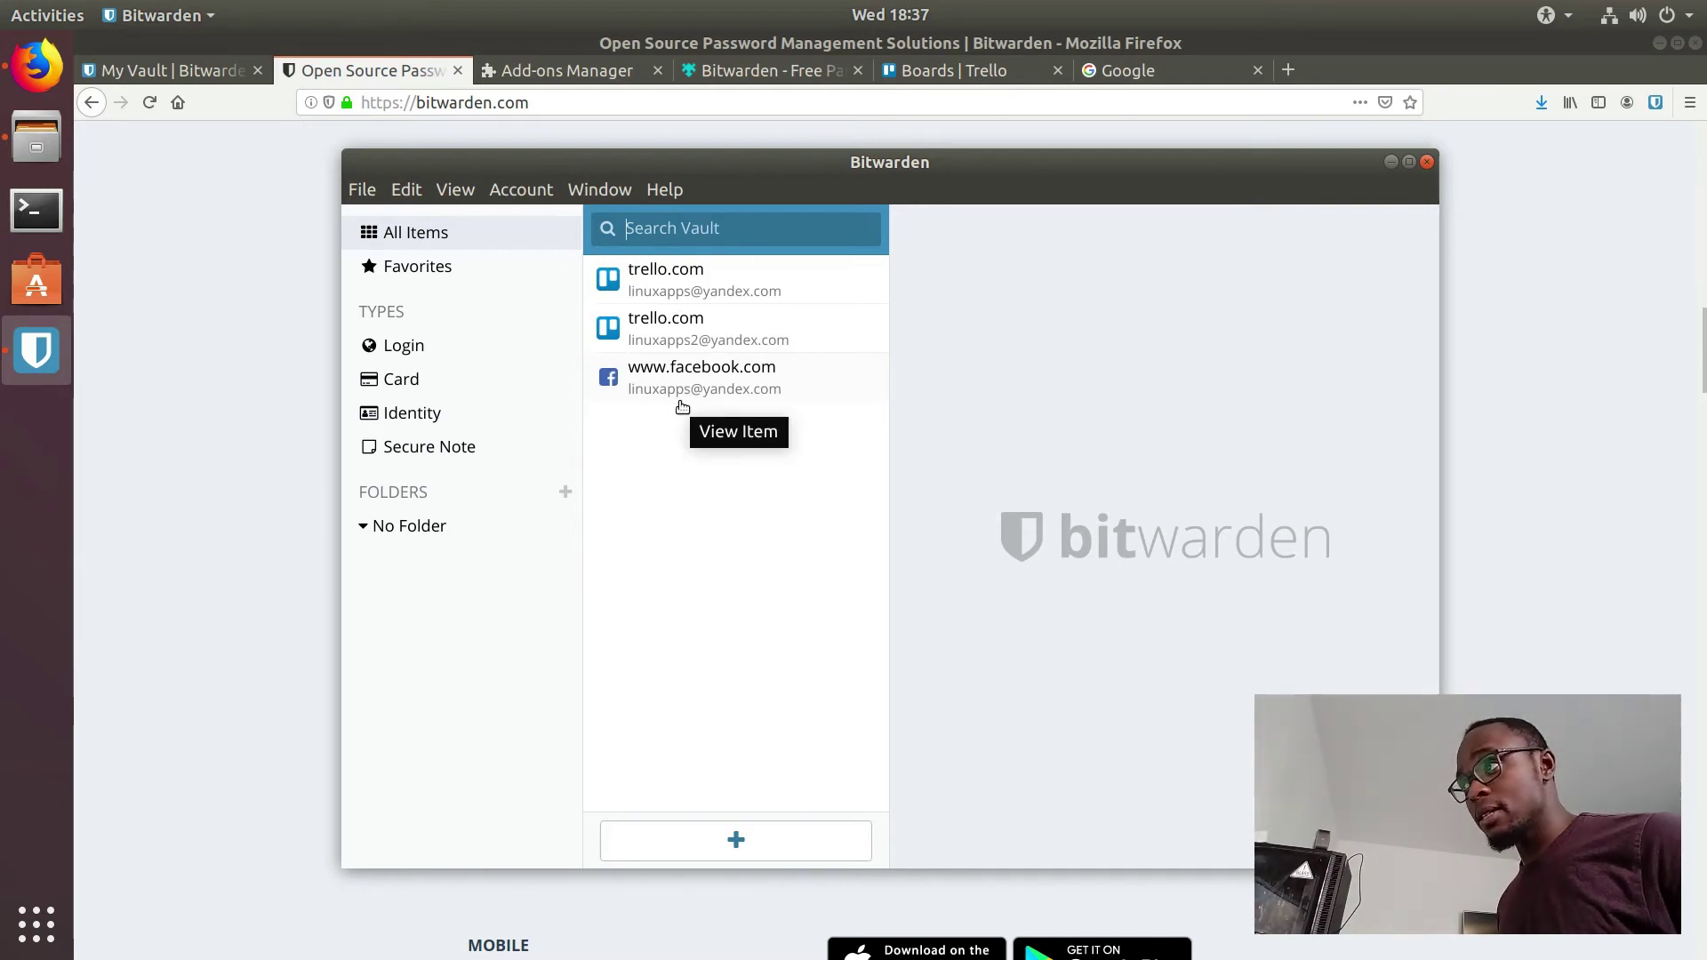
Step: Move the Bitwarden window and maximize it to fill the screen
drag(499, 162, 594, 153)
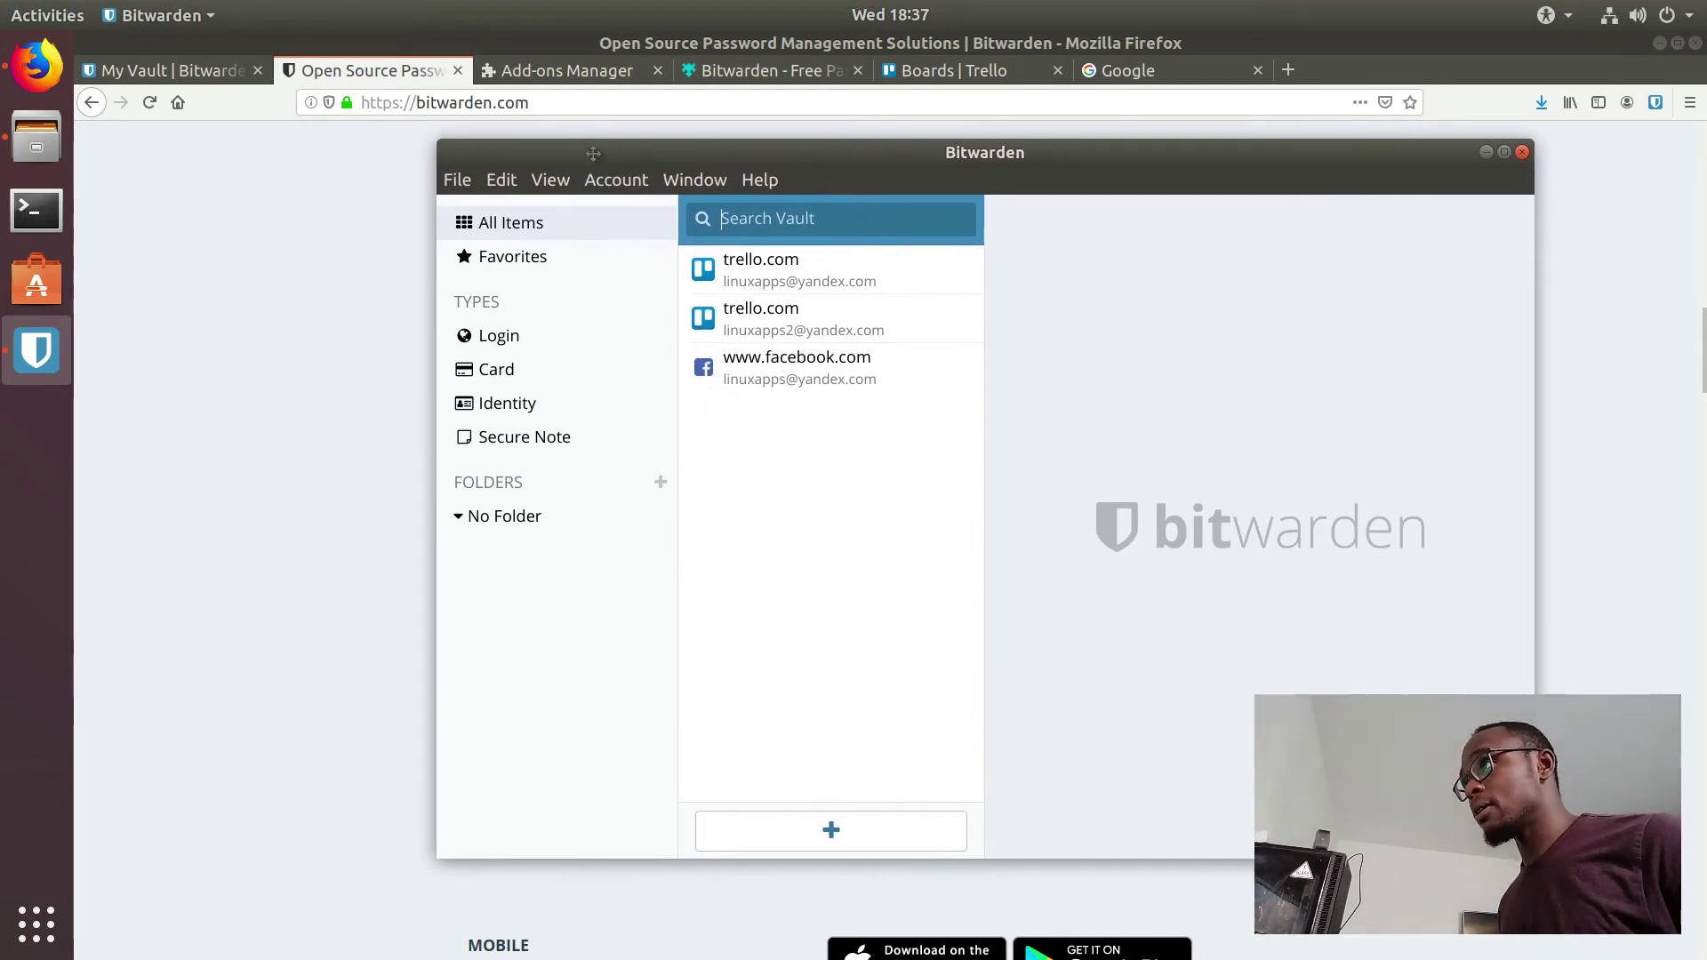
double_click(594, 153)
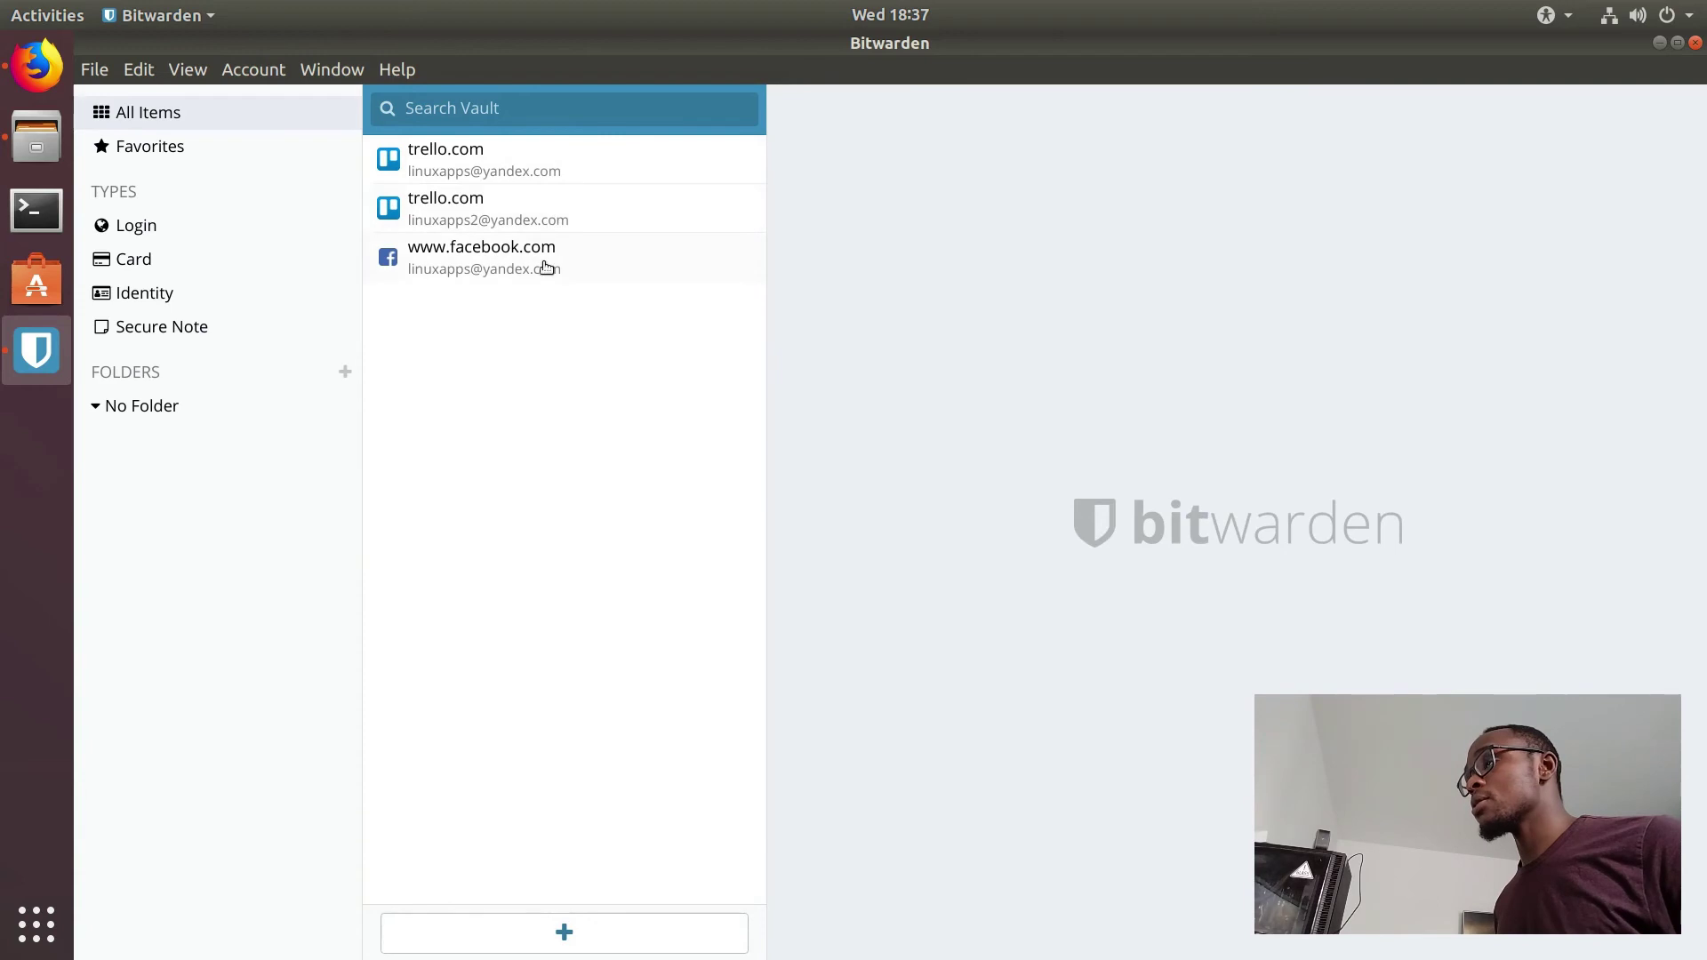
Step: Browse the vault's Favorites, Login and Card categories
click(194, 154)
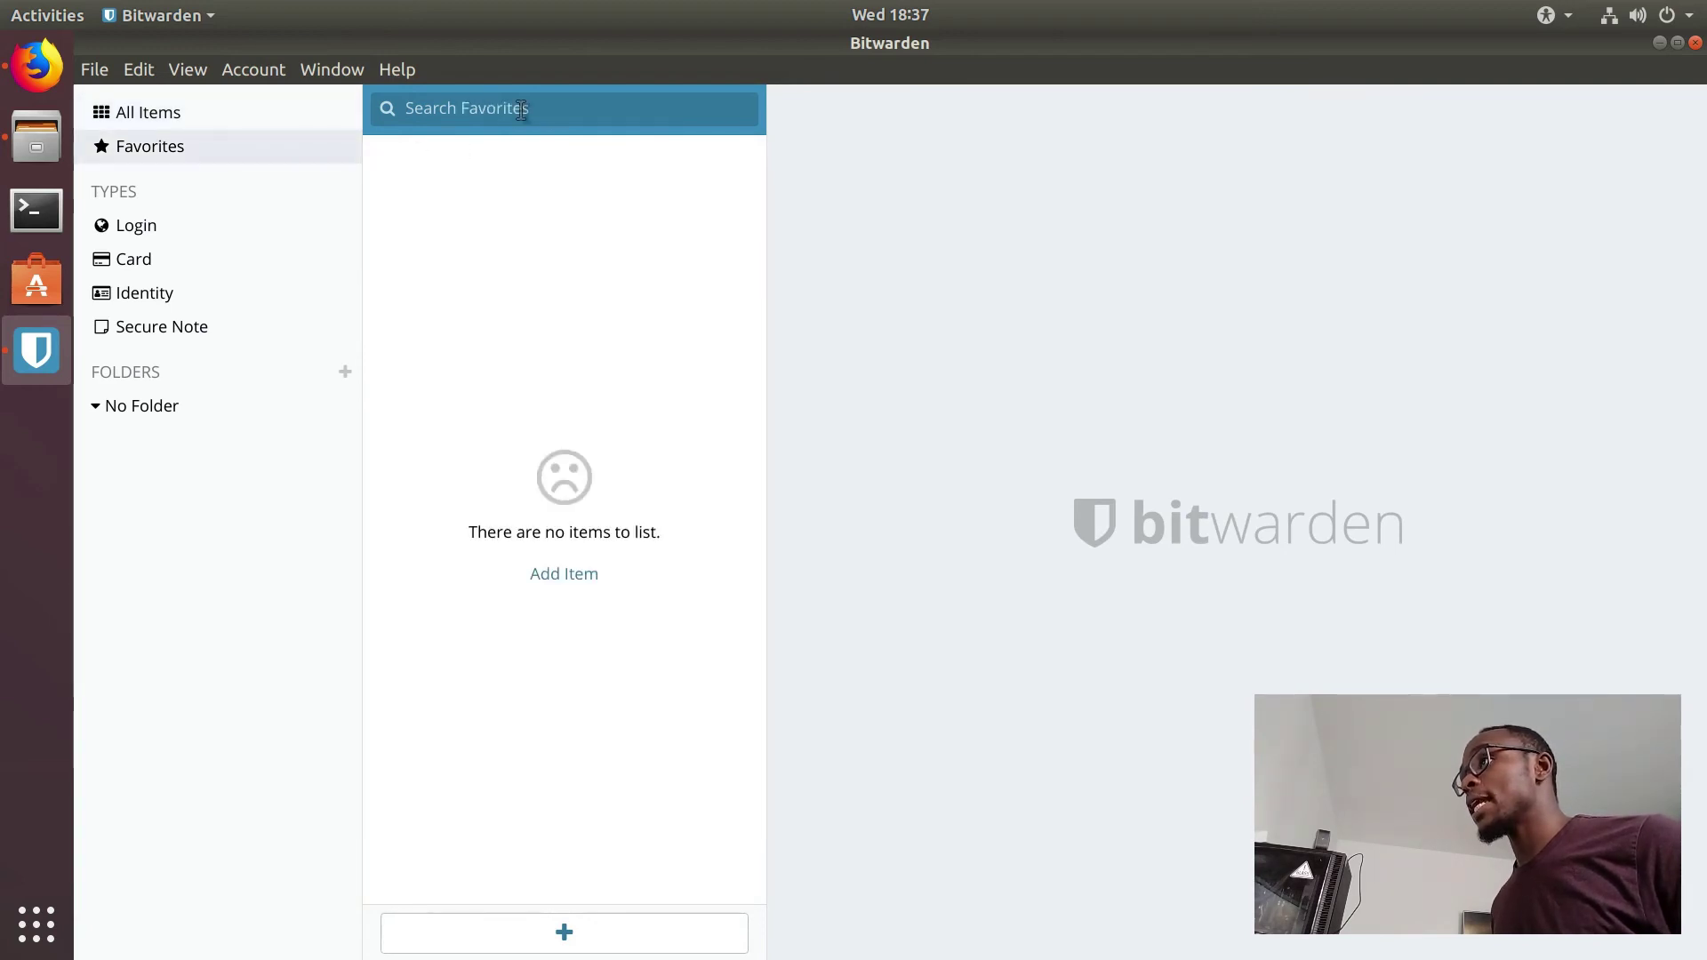
click(195, 240)
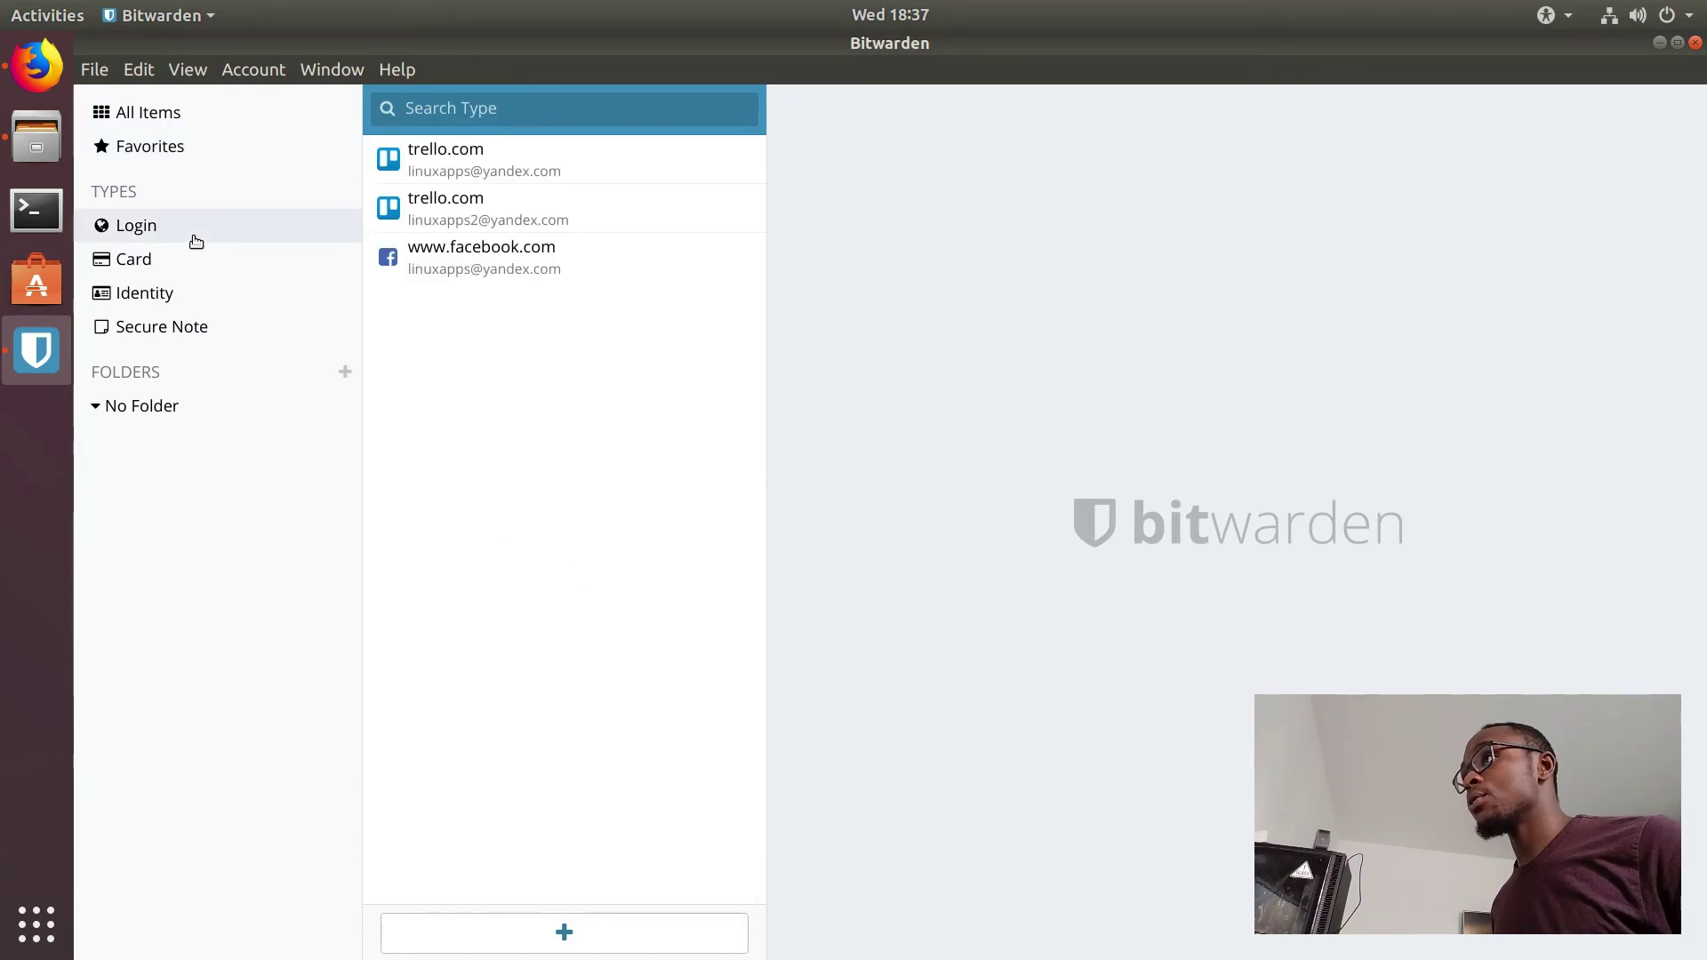
click(181, 259)
click(156, 236)
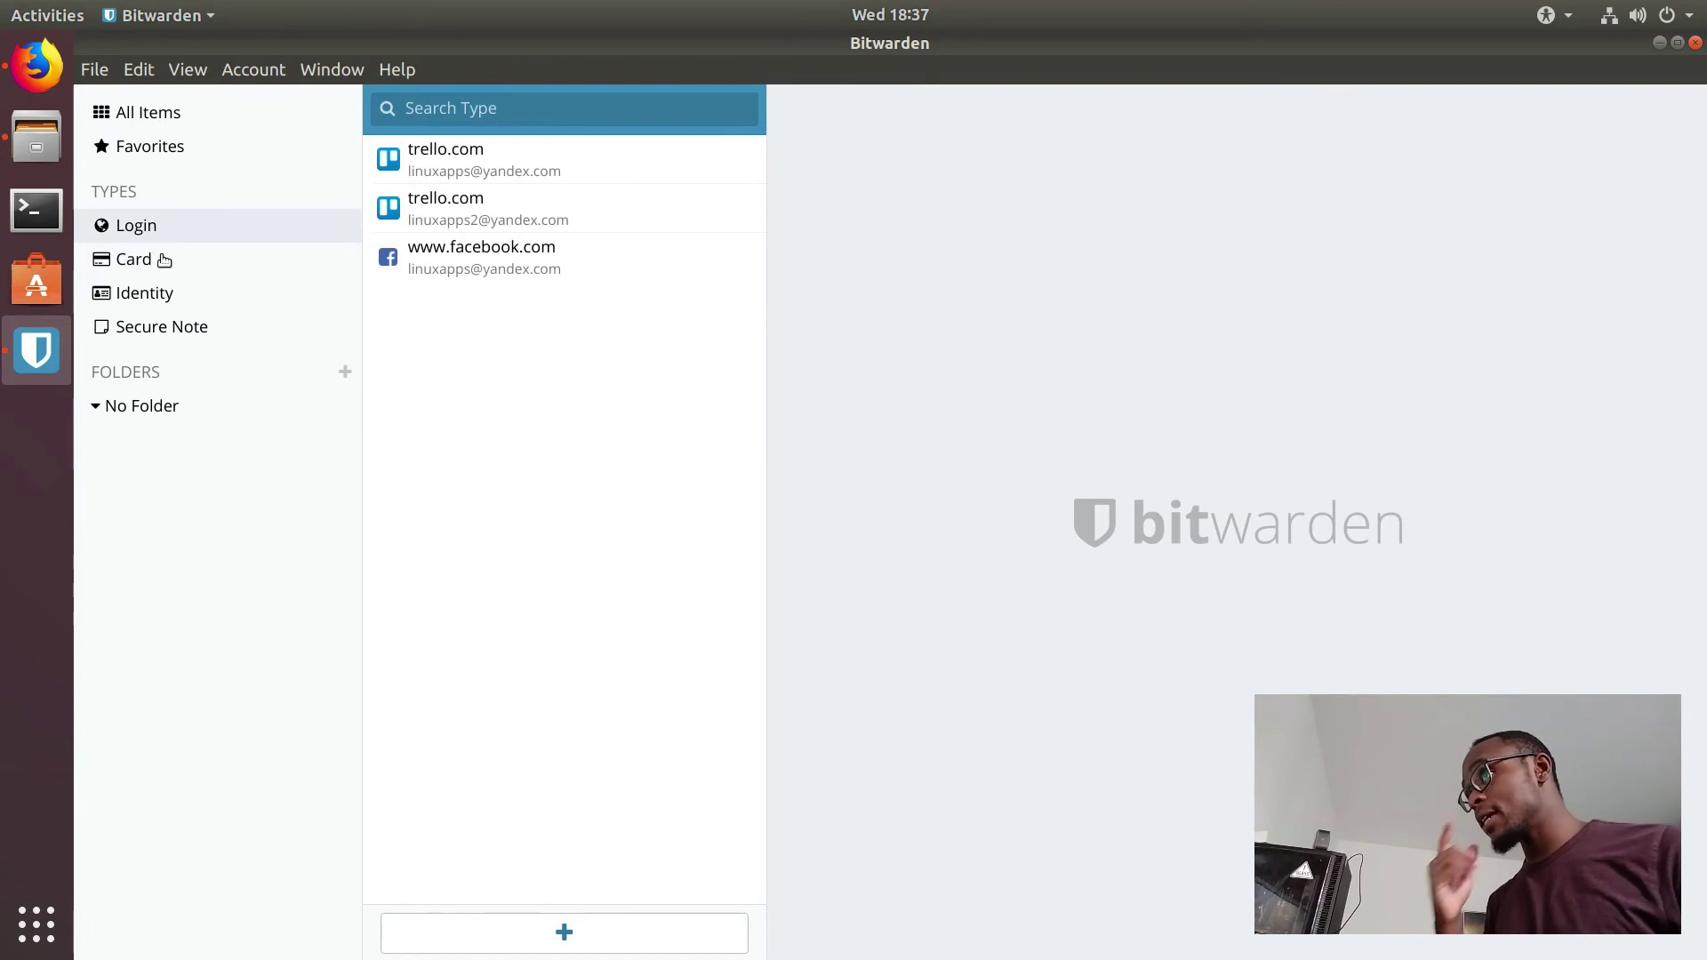
click(165, 261)
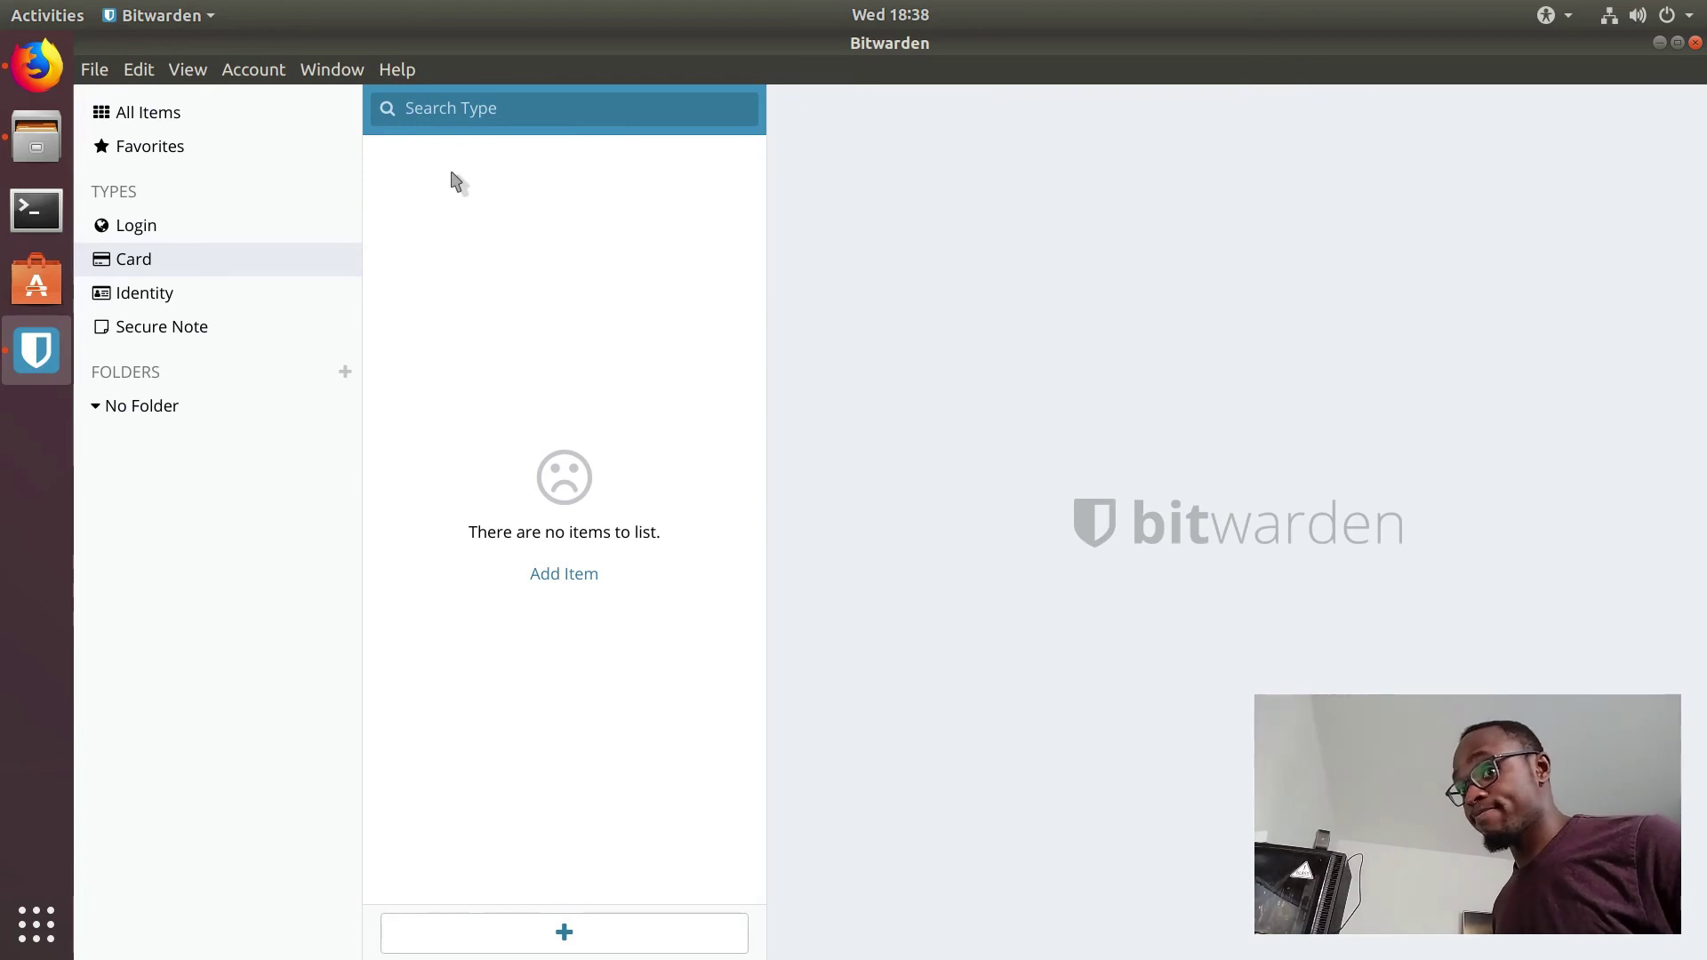
Step: Start a new Card item and view the Brand and Expiration Month lists without choosing
click(587, 586)
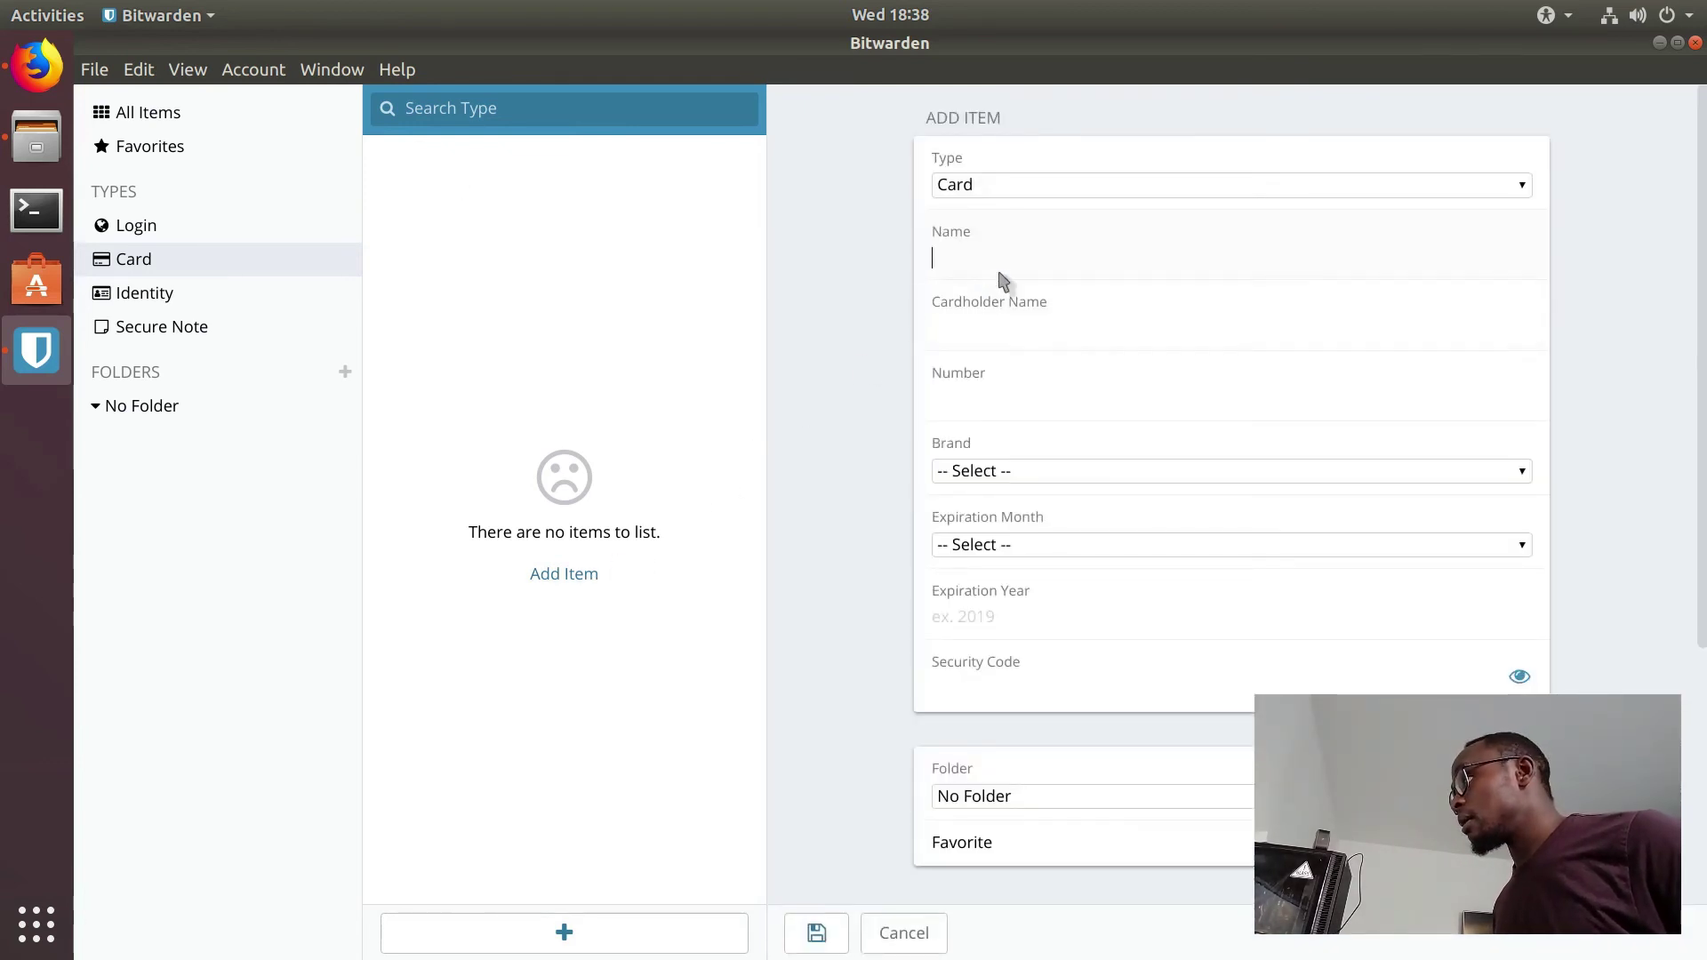
click(993, 473)
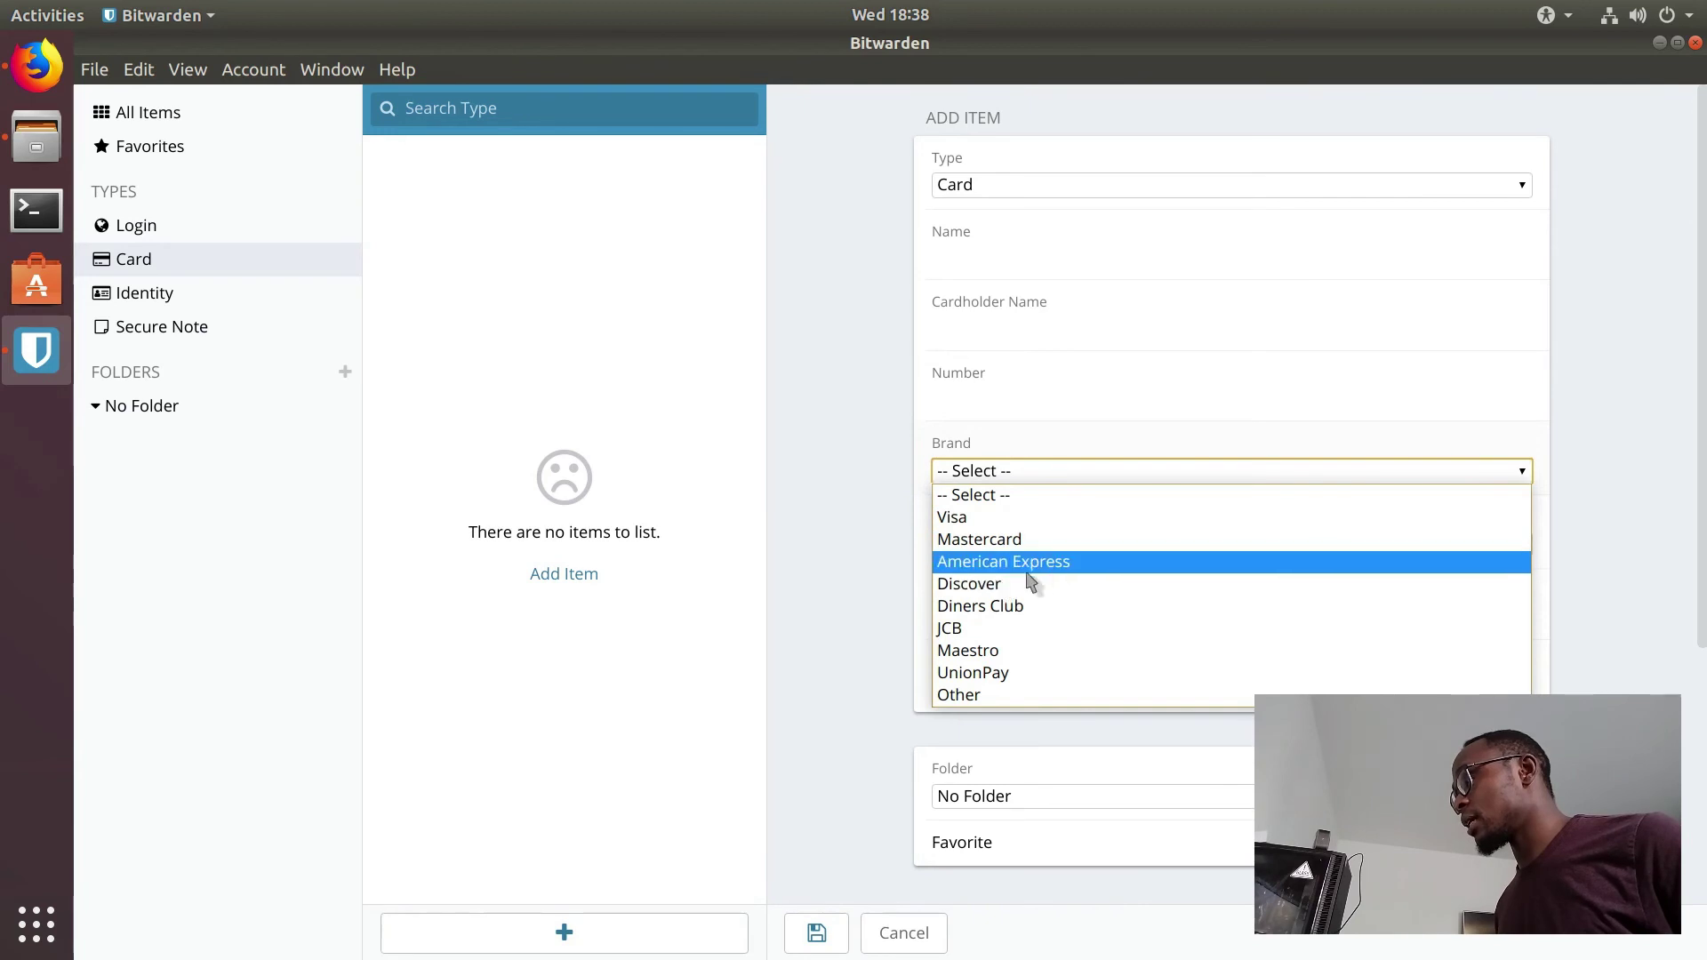
click(880, 596)
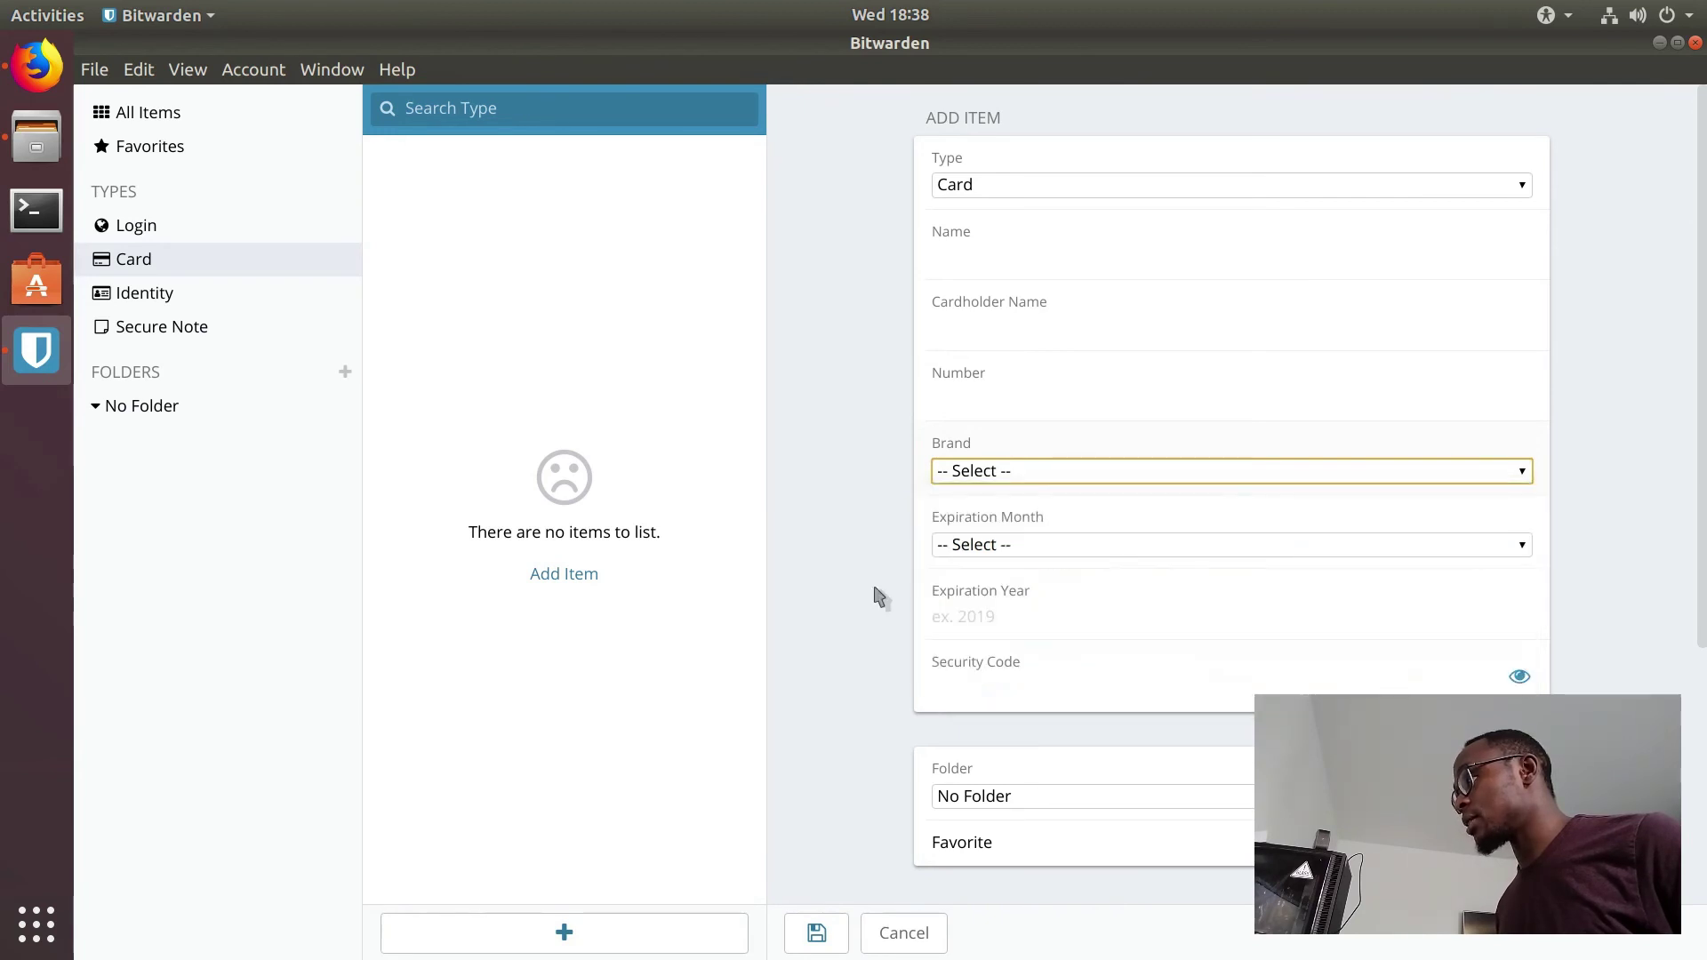
click(1025, 551)
click(1022, 553)
scroll(889, 623, down, 3)
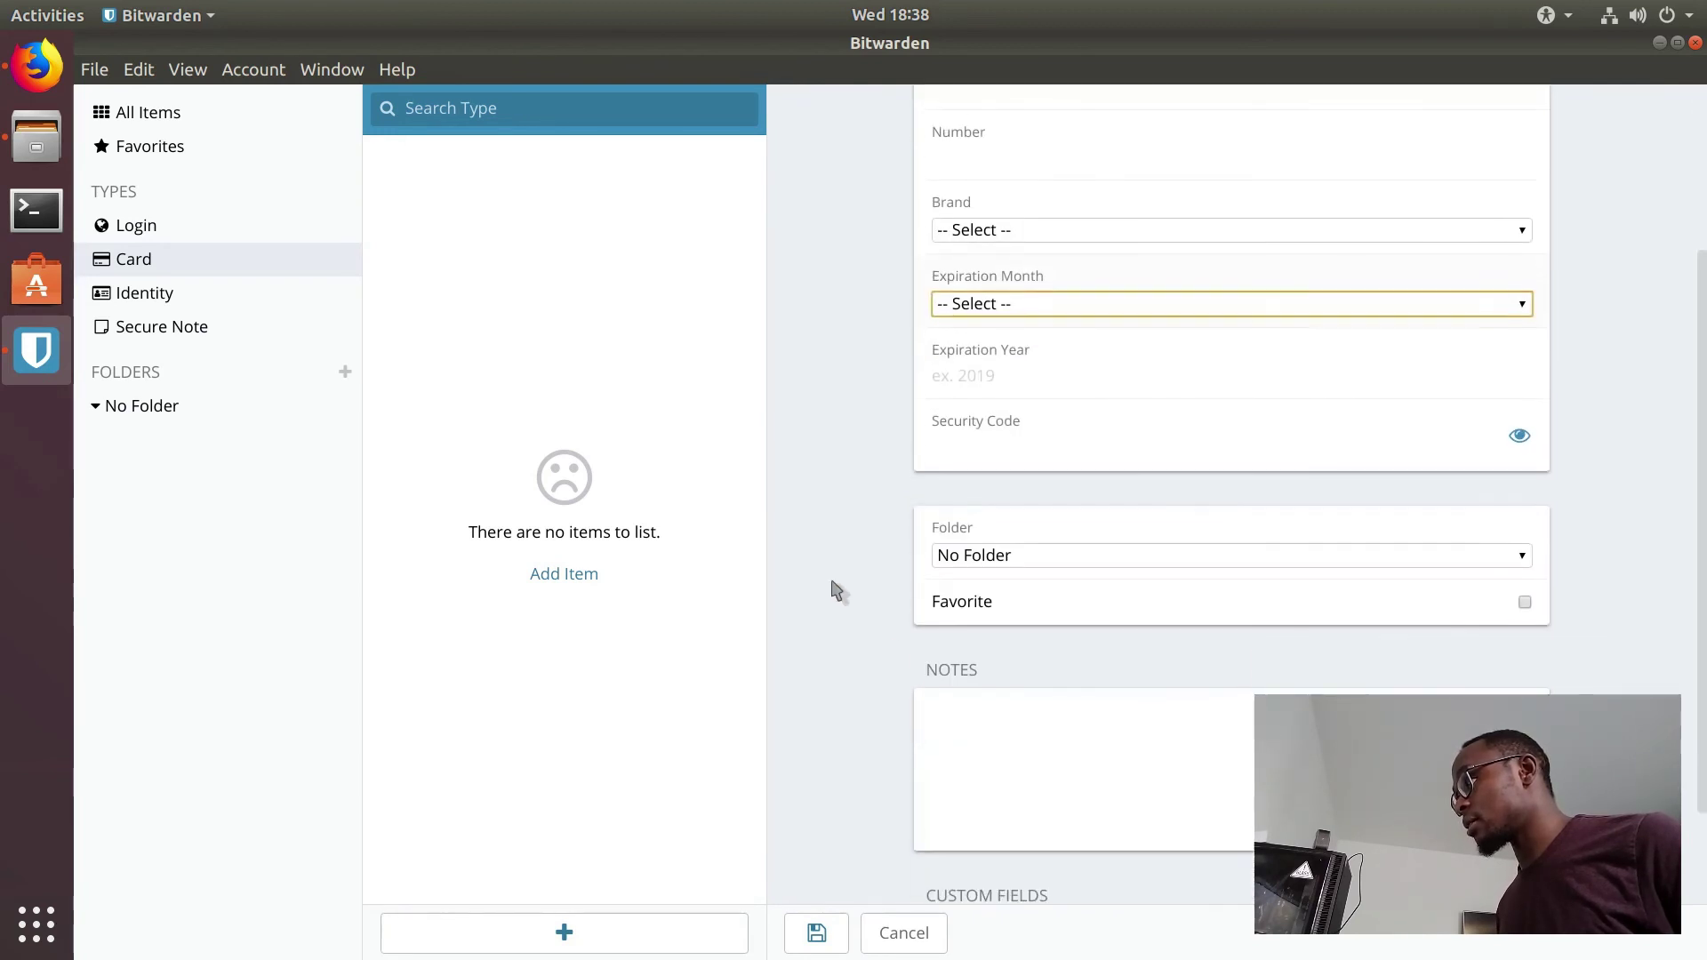
Step: Switch the new item form to Identity, then to Secure Note
click(195, 302)
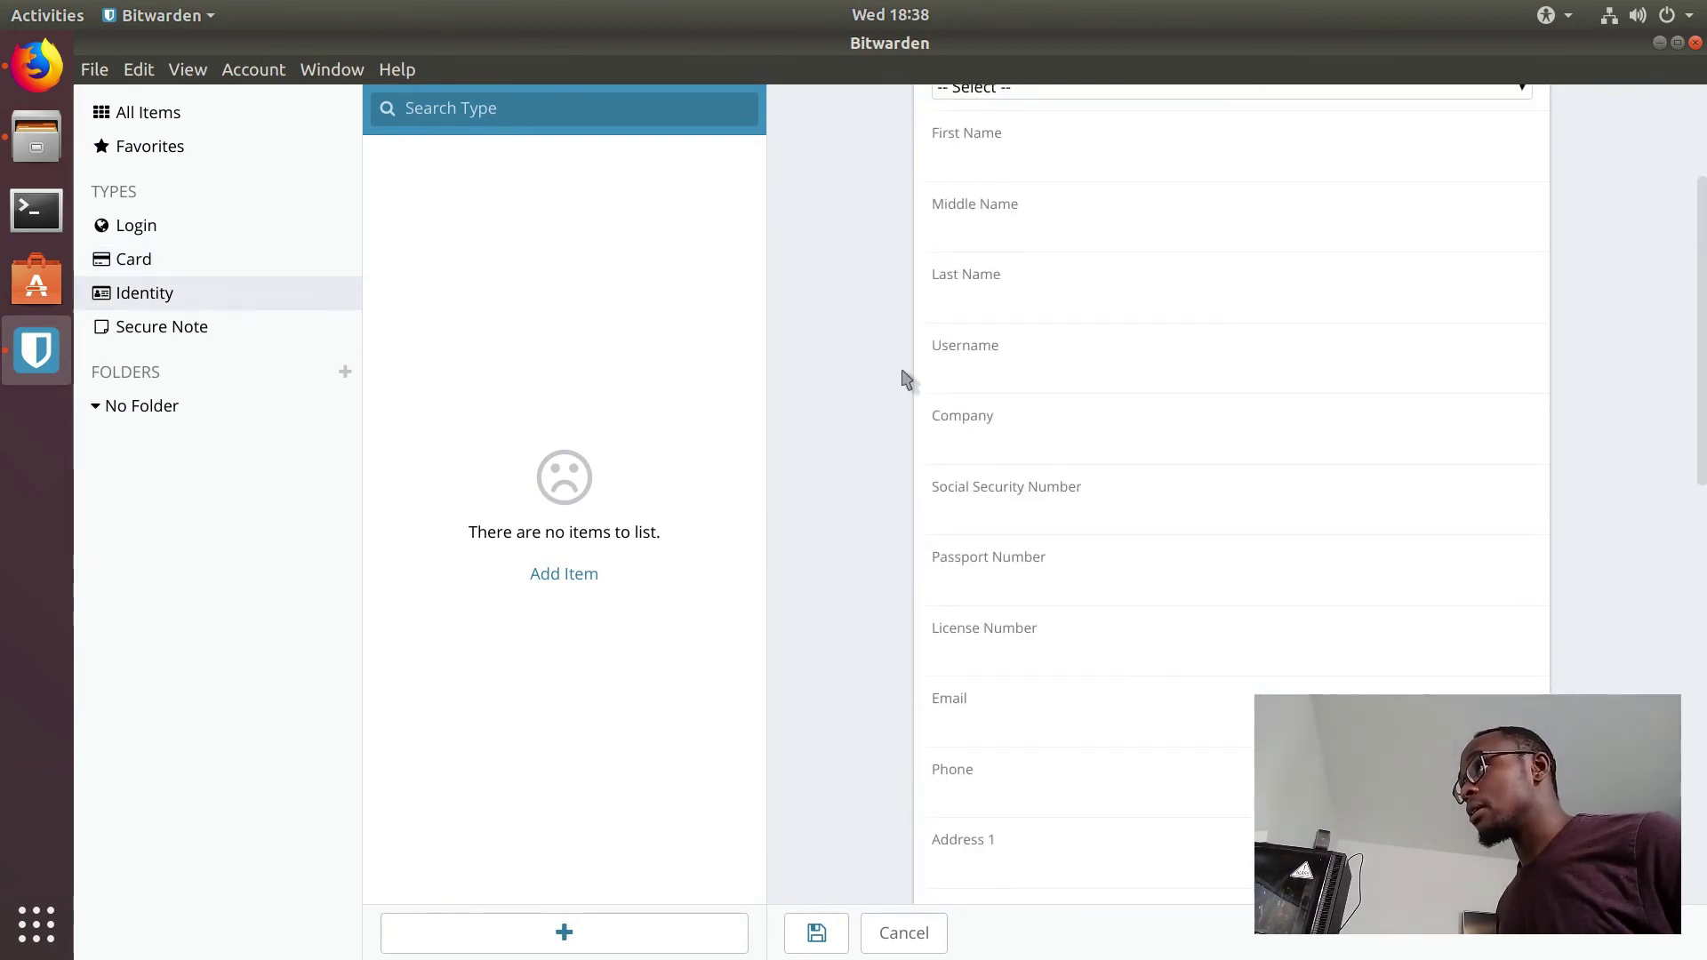
click(262, 328)
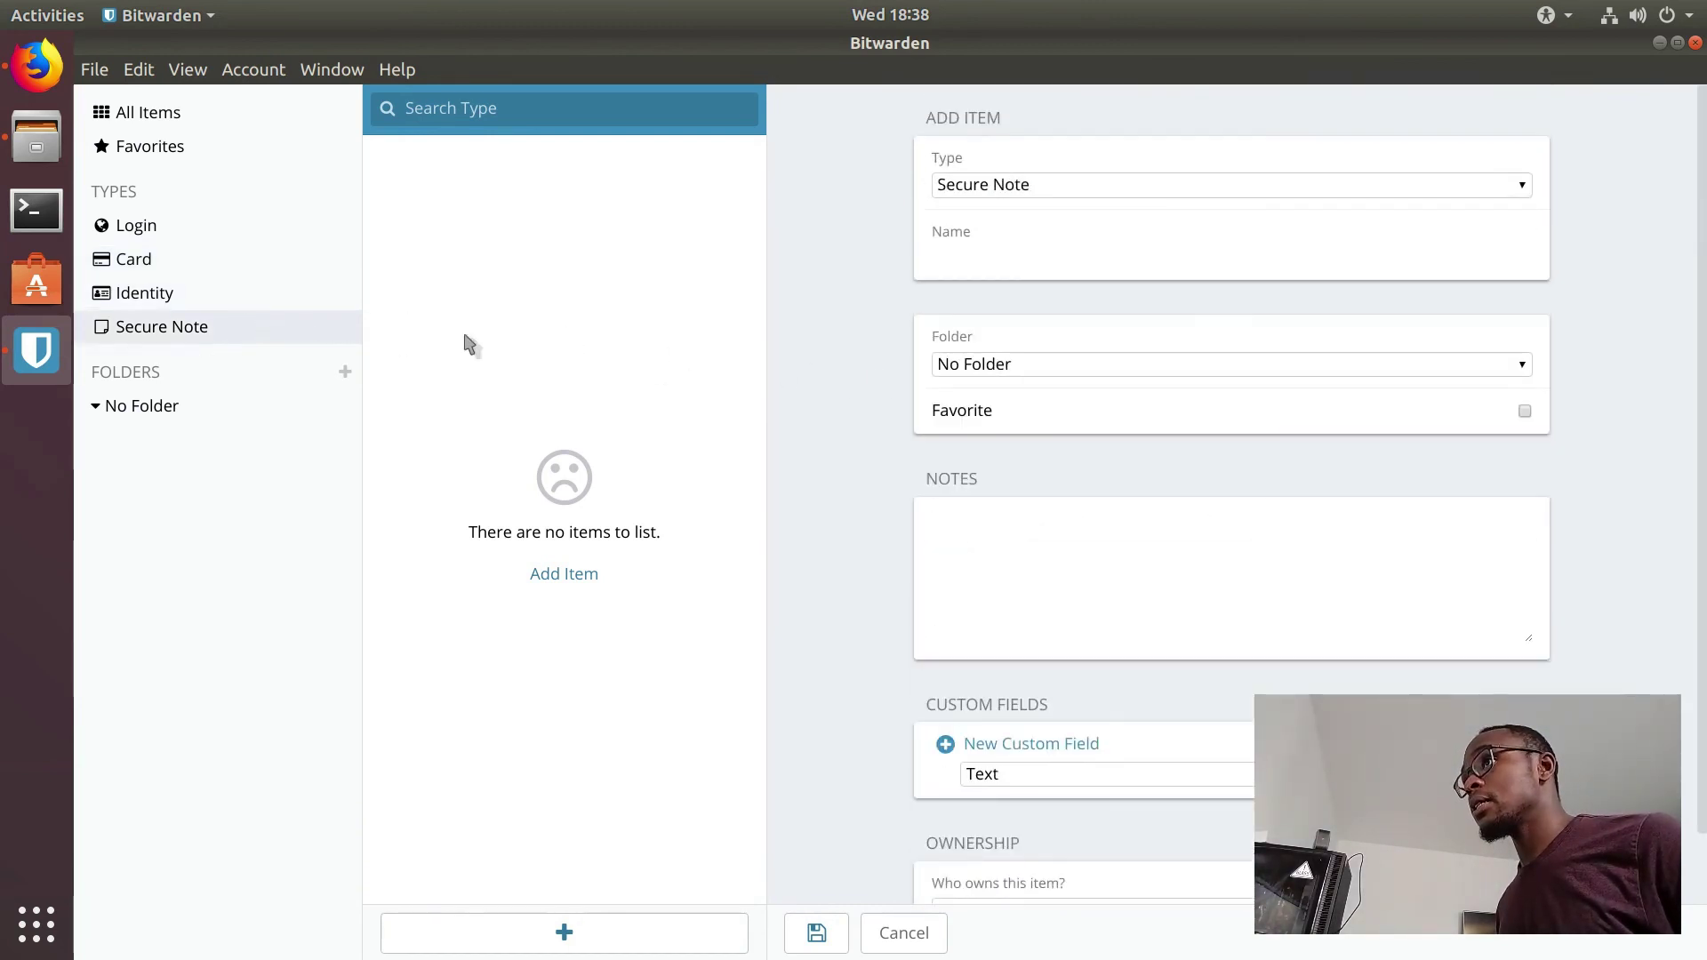
click(102, 73)
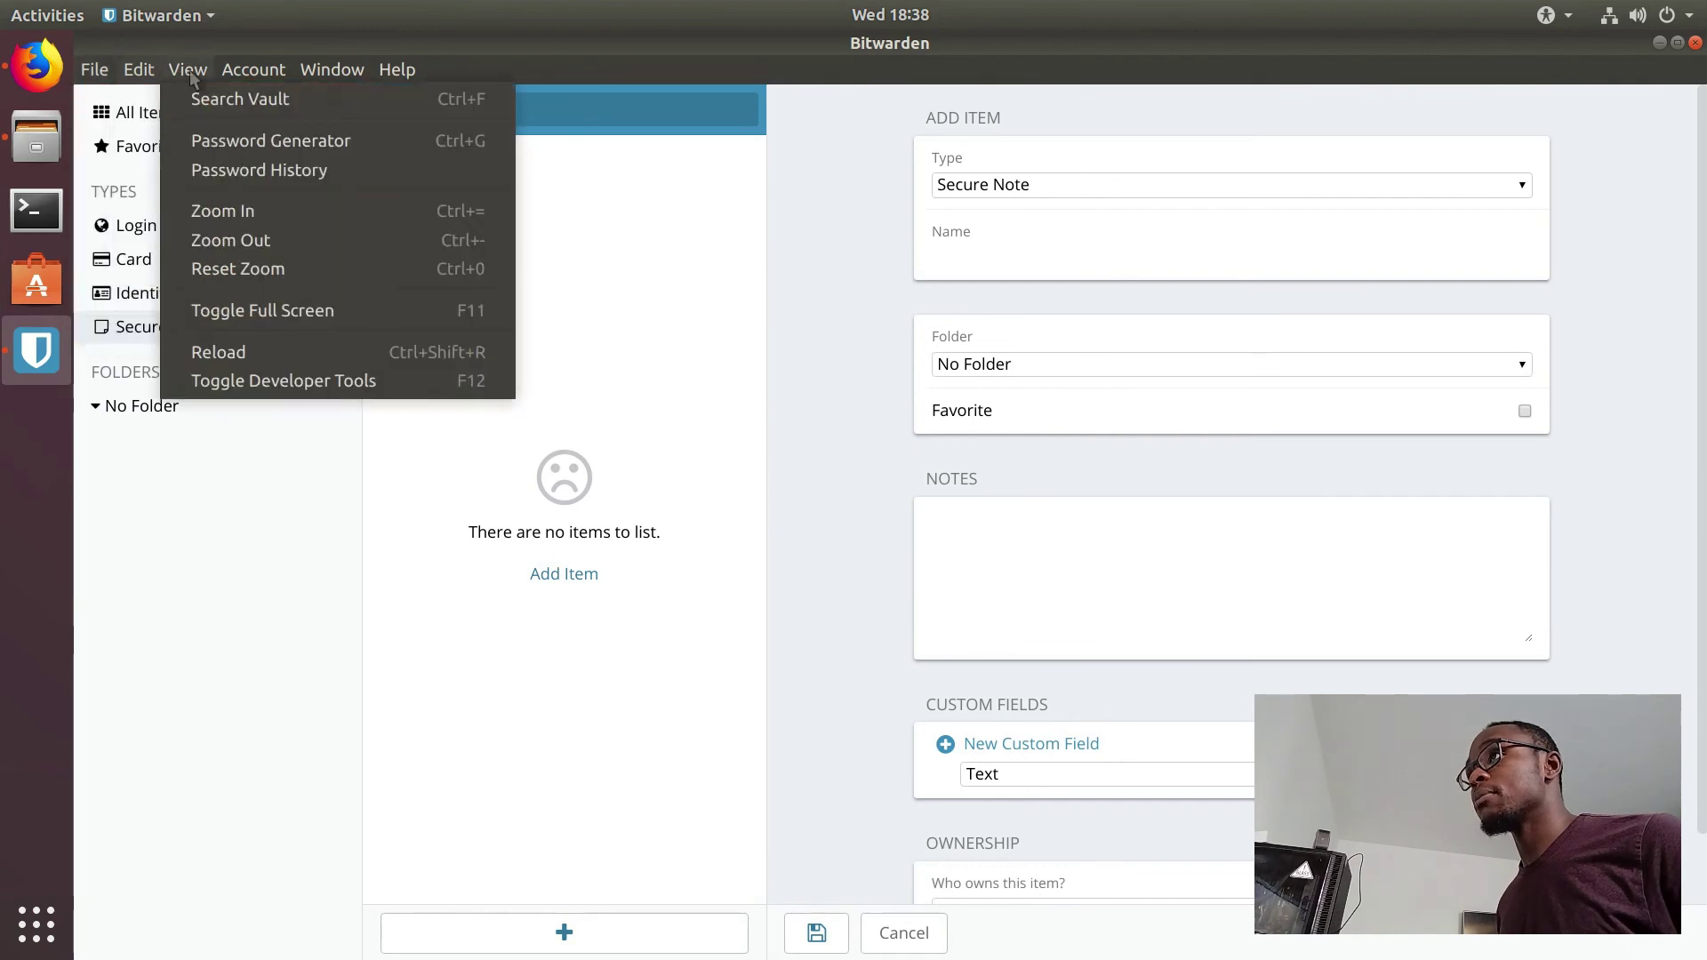
mouse_move(246, 80)
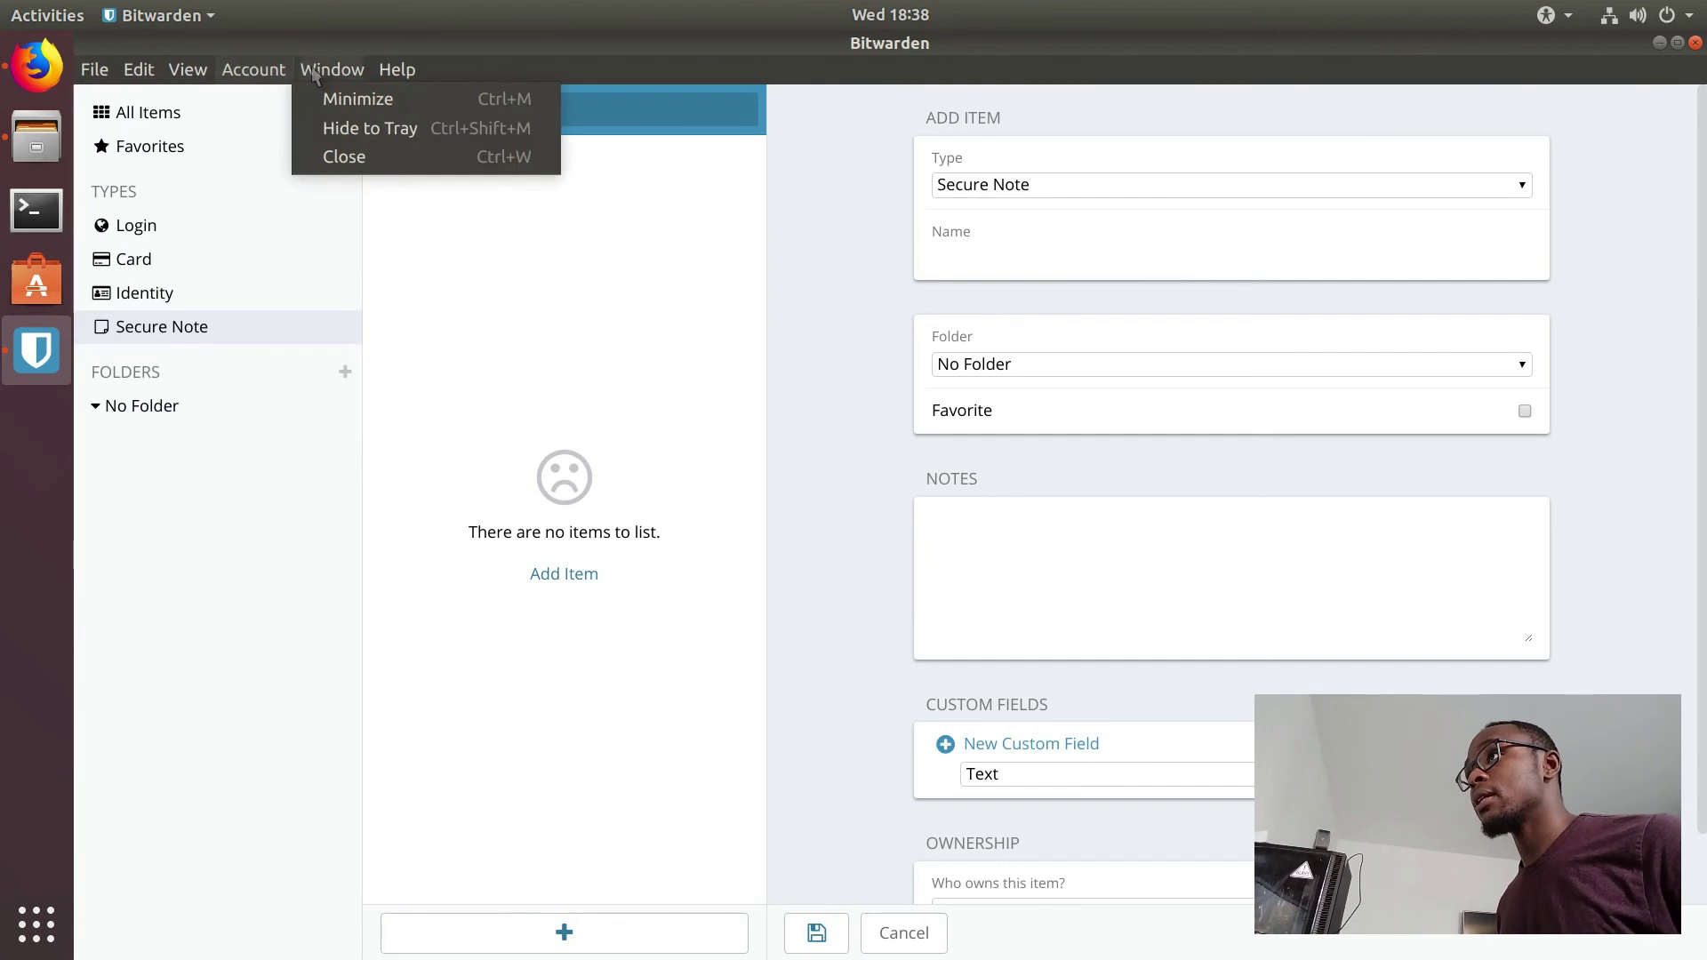
click(391, 71)
click(392, 72)
click(837, 343)
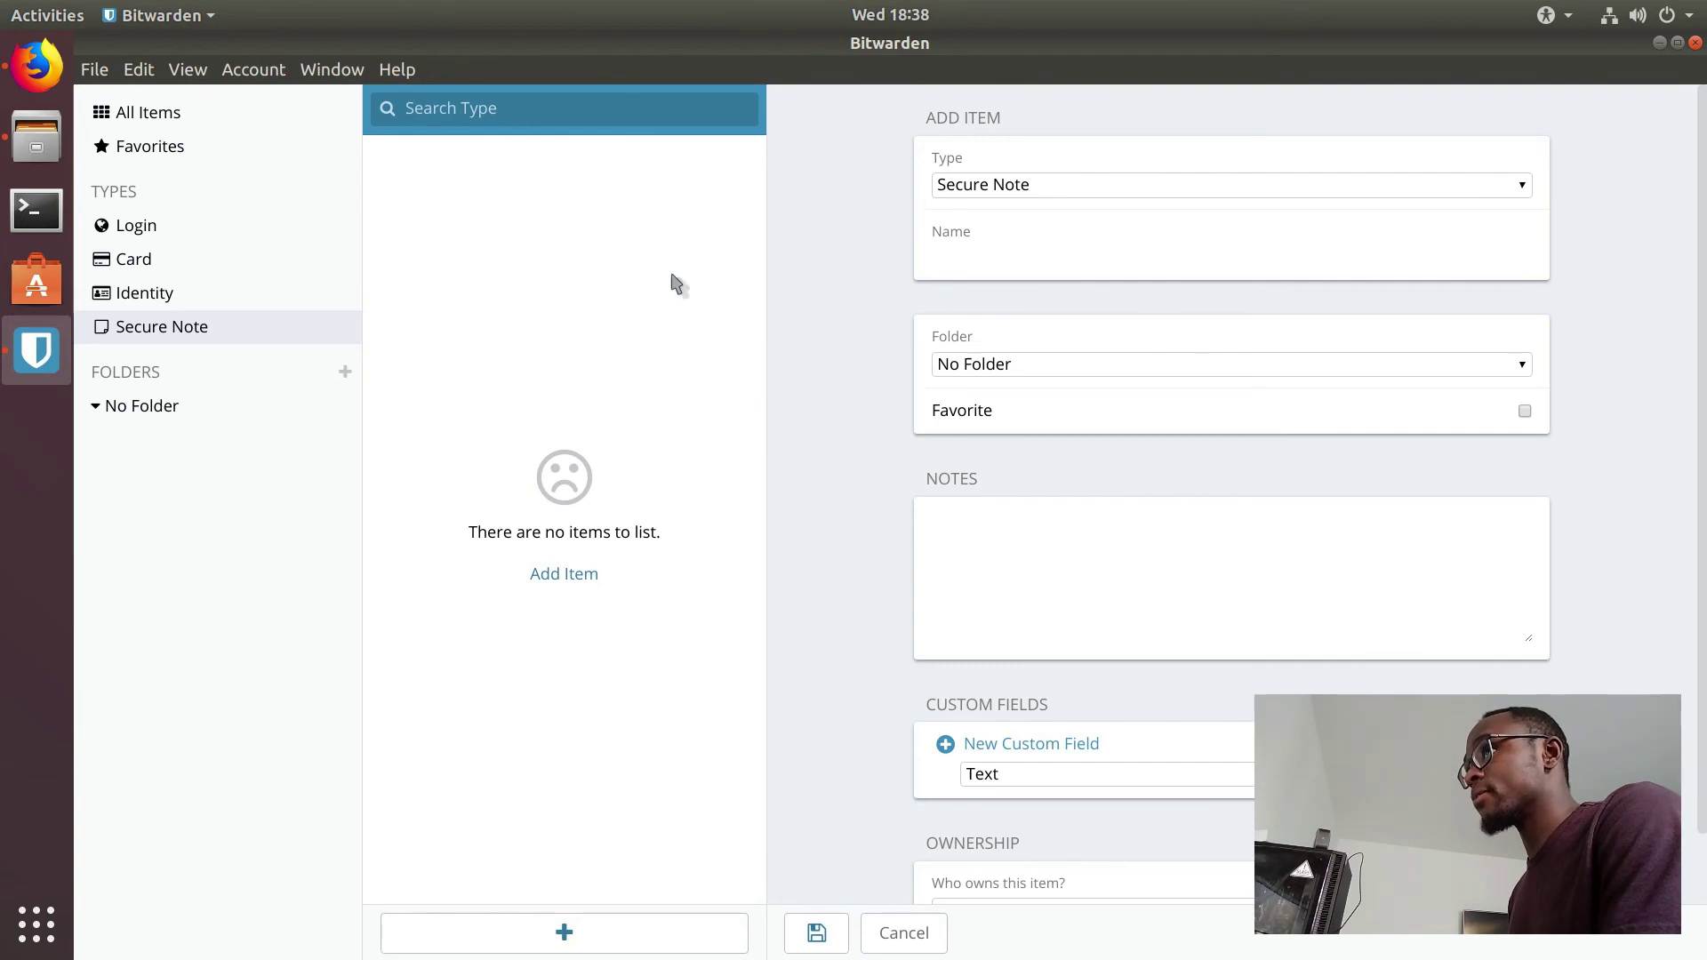
scroll(818, 420, down, 2)
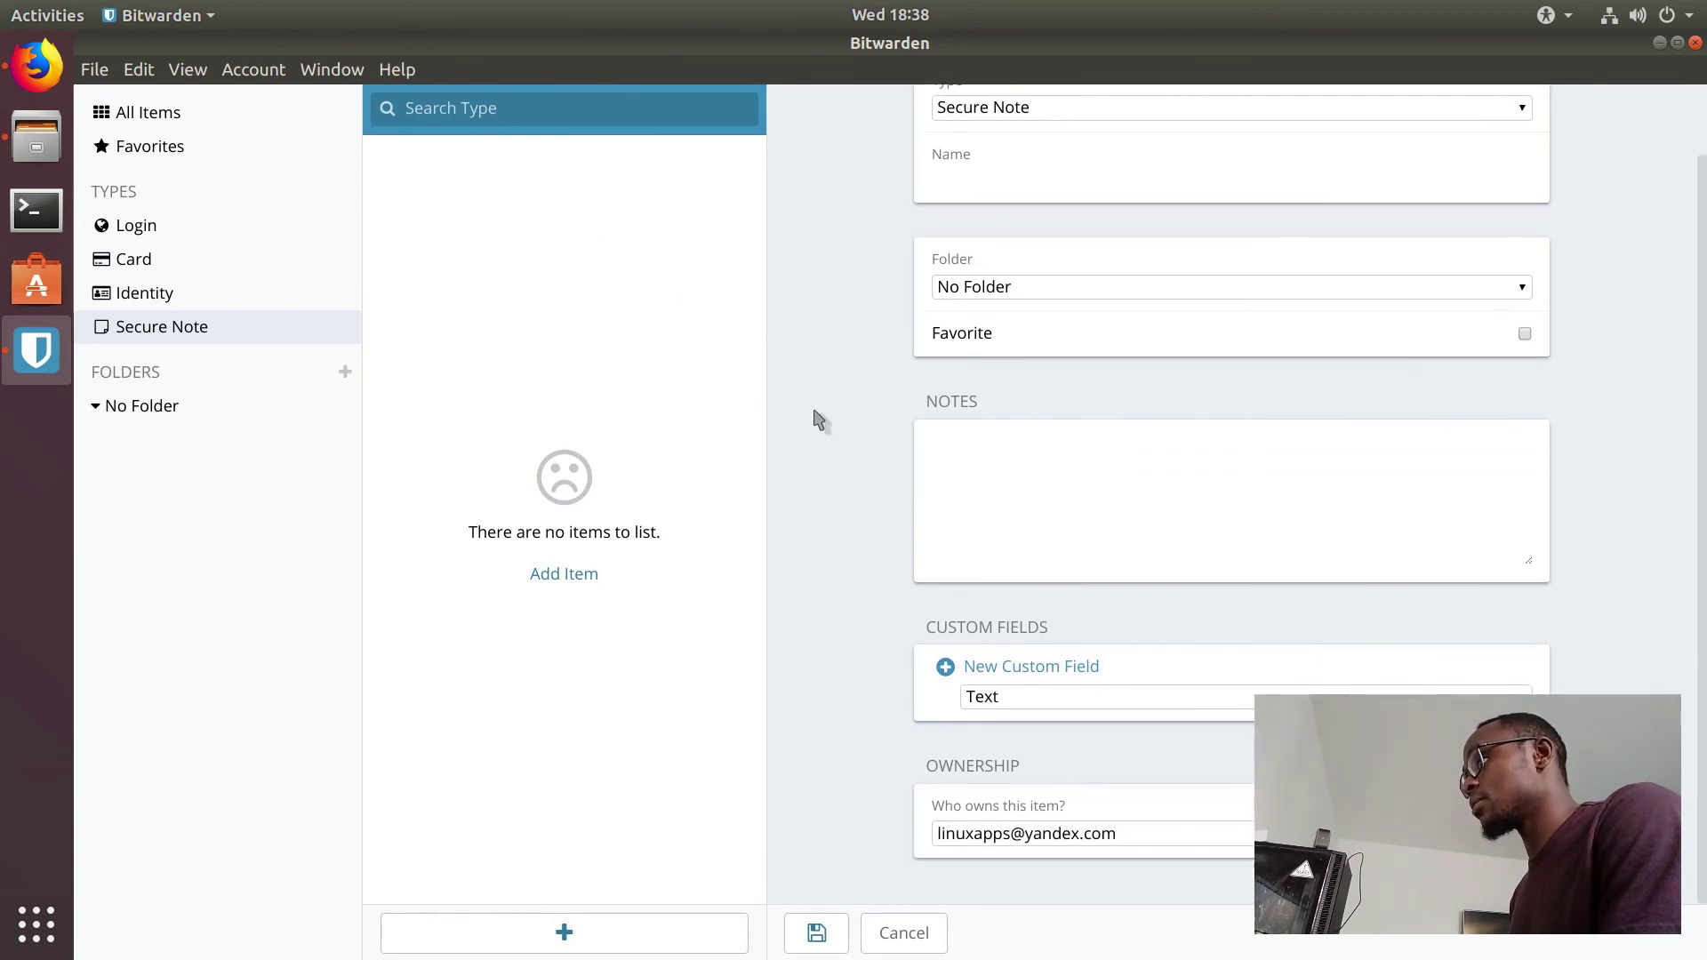
scroll(819, 420, up, 2)
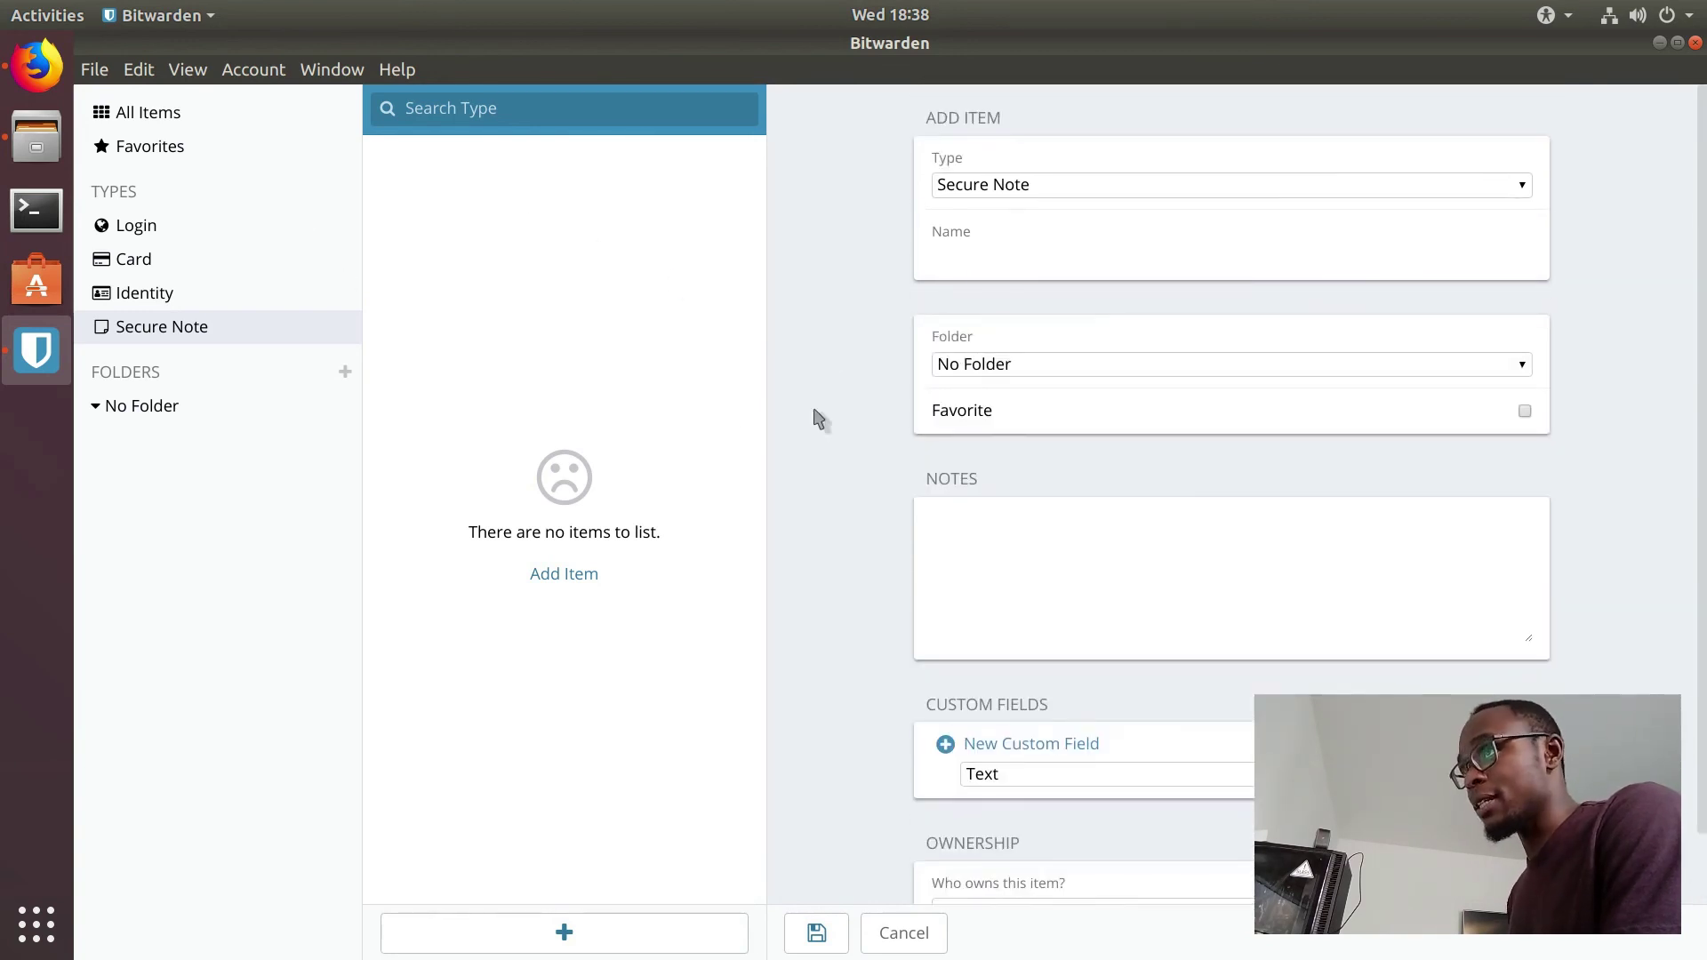